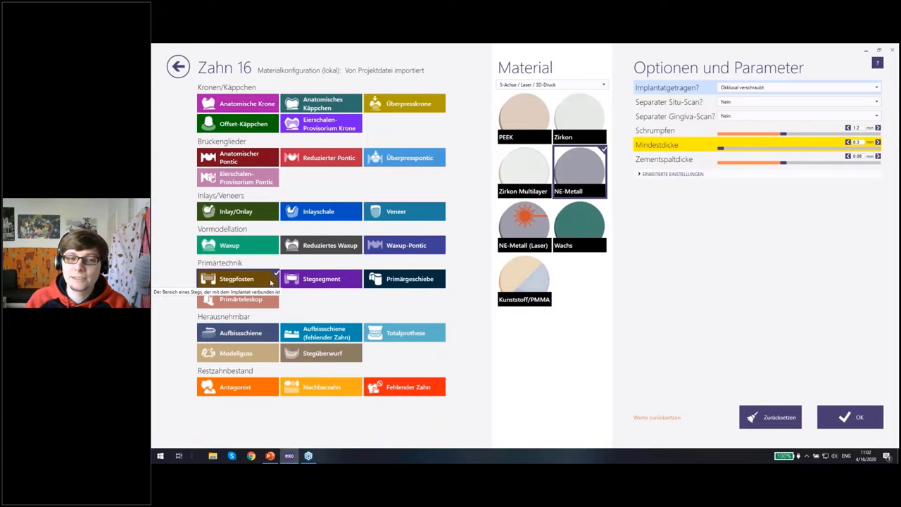
Keep tooth 16 as Okklusal verschraubt and check tooth 15's Stegsegment setting, returning to Projekt
left_click(755, 89)
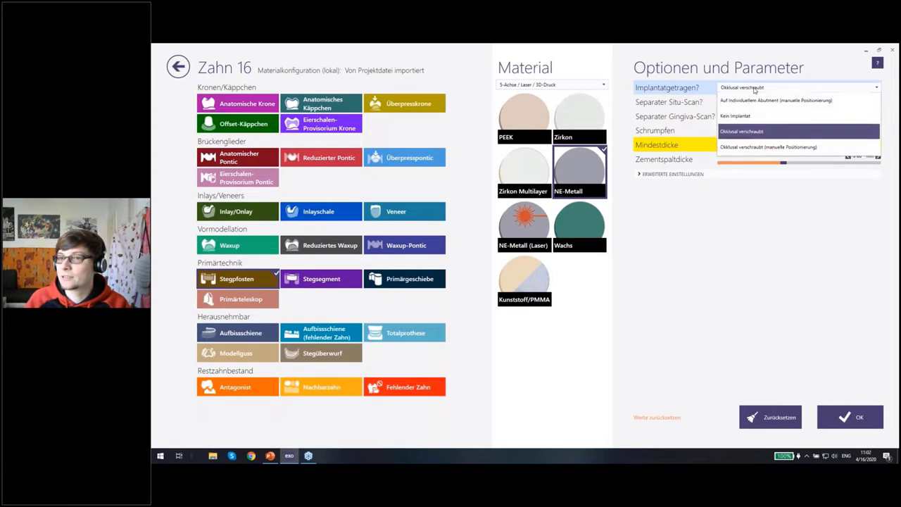
left_click(755, 89)
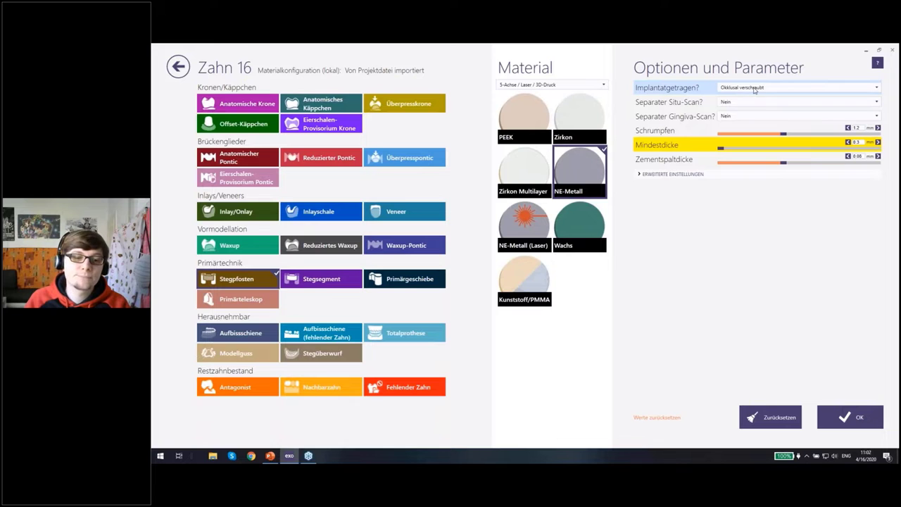
left_click(178, 66)
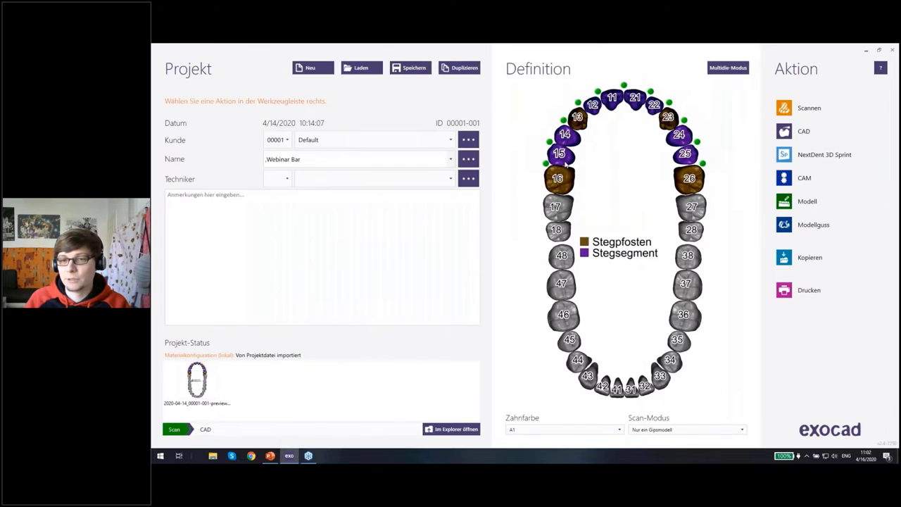
left_click(565, 164)
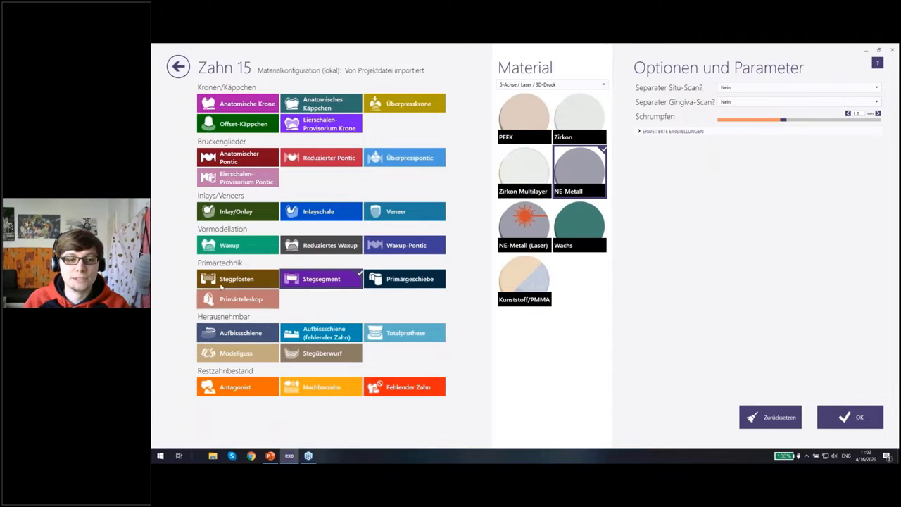
left_click(174, 72)
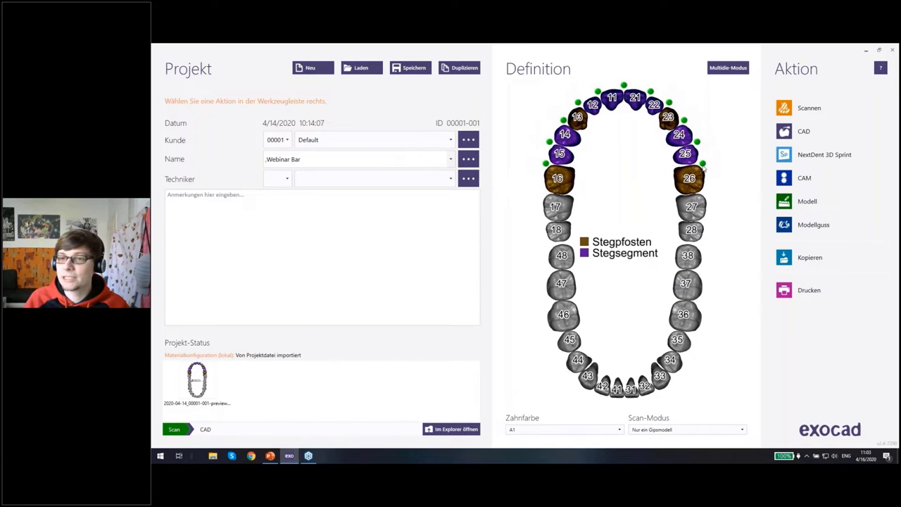
mouse_move(803, 131)
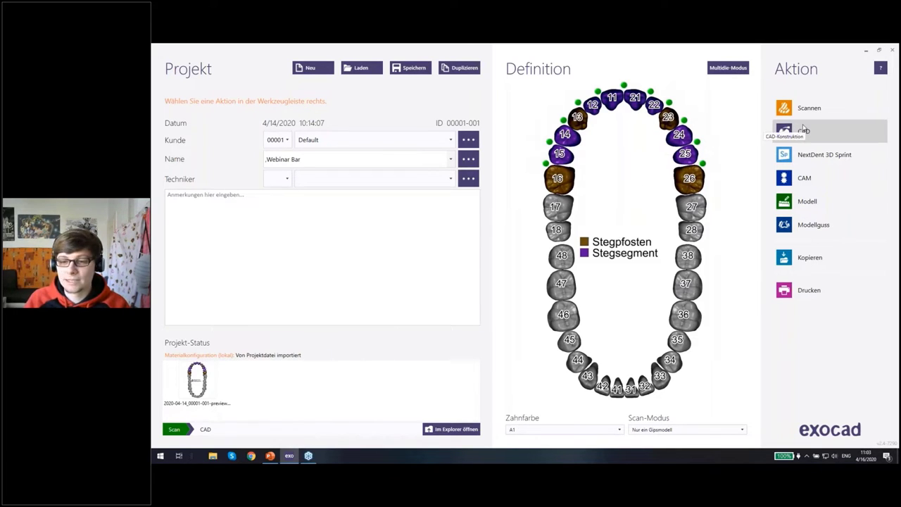
Start the CAD design for the Webinar Bar project from the Aktion panel
left_click(808, 131)
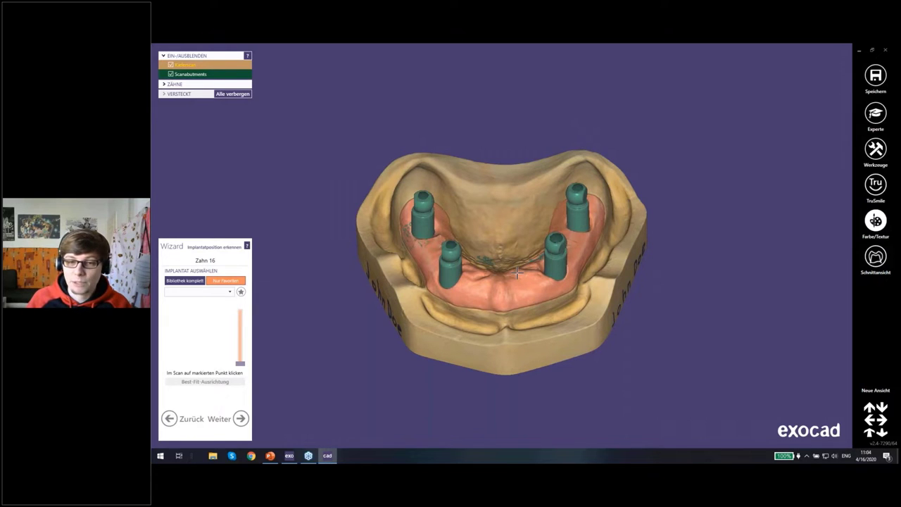
Limit libraries to Nur Favoriten and pick exocad Demo-Case Implant Library with Bar with Pre-Op
right_click_drag(480, 278, 481, 271)
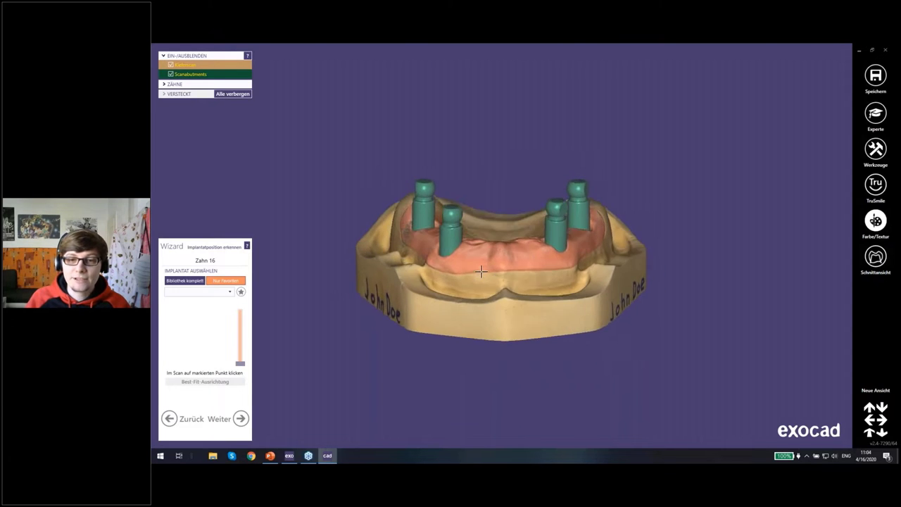
mouse_move(496, 272)
right_mouse_down()
mouse_move(549, 248)
mouse_move(563, 267)
right_mouse_up()
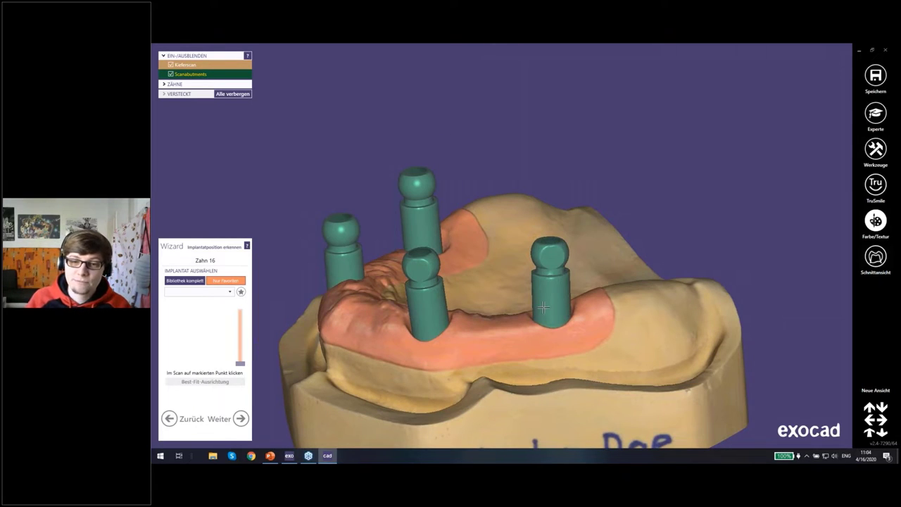
scroll(543, 307, "down", 3)
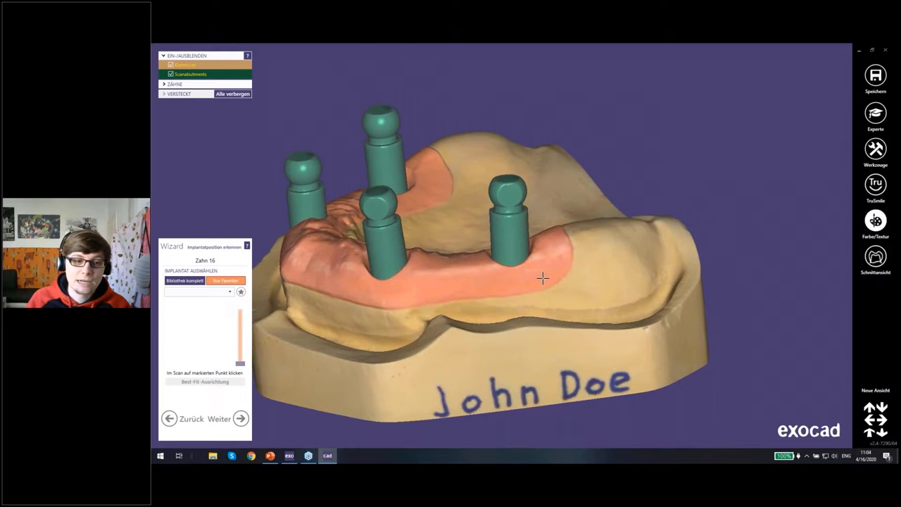
right_click_drag(539, 276, 390, 299)
right_click_drag(424, 269, 218, 231)
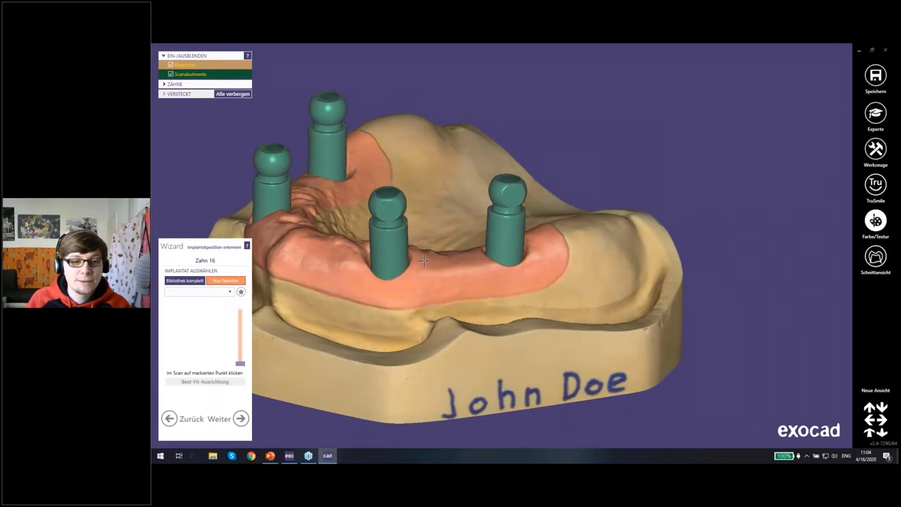
left_click(225, 281)
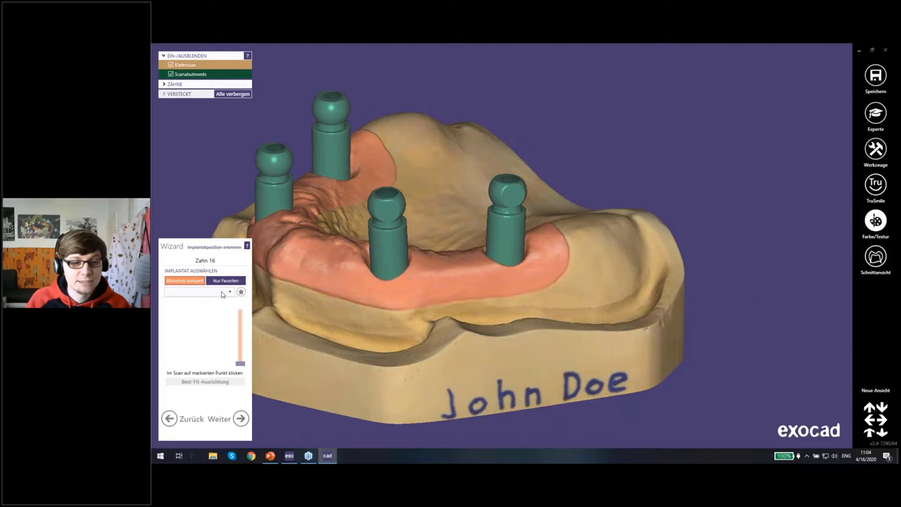
left_click(224, 292)
left_click(225, 280)
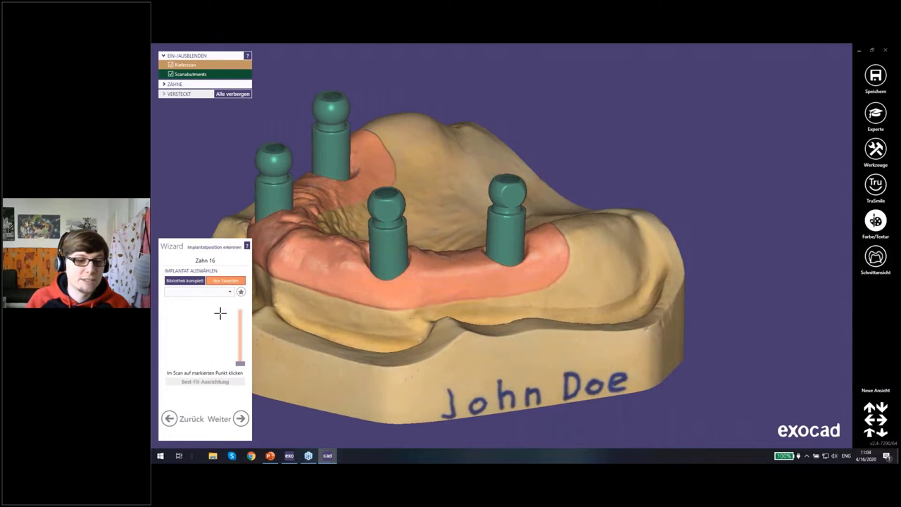
left_click(229, 293)
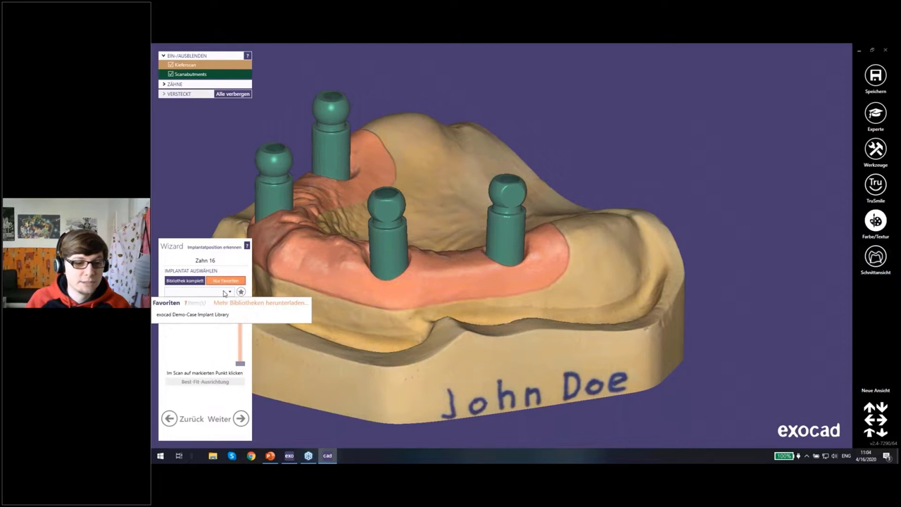
left_click(185, 315)
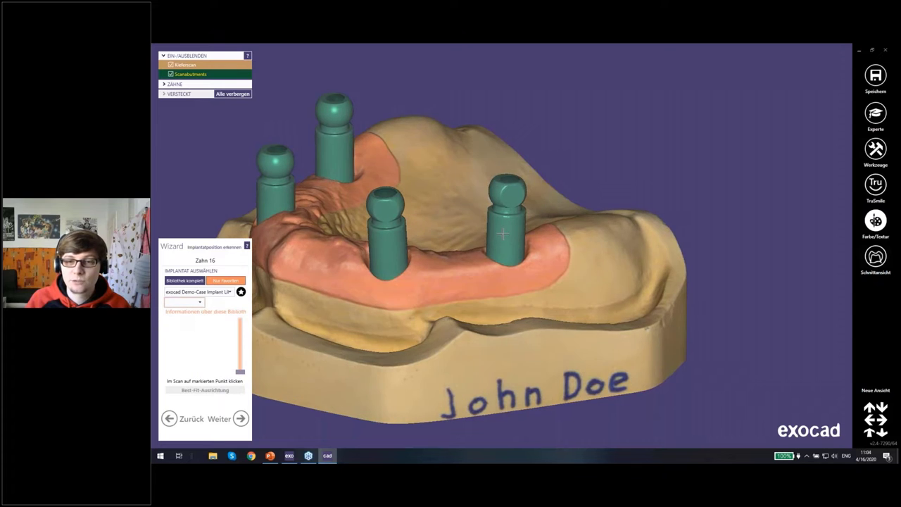
left_click(185, 306)
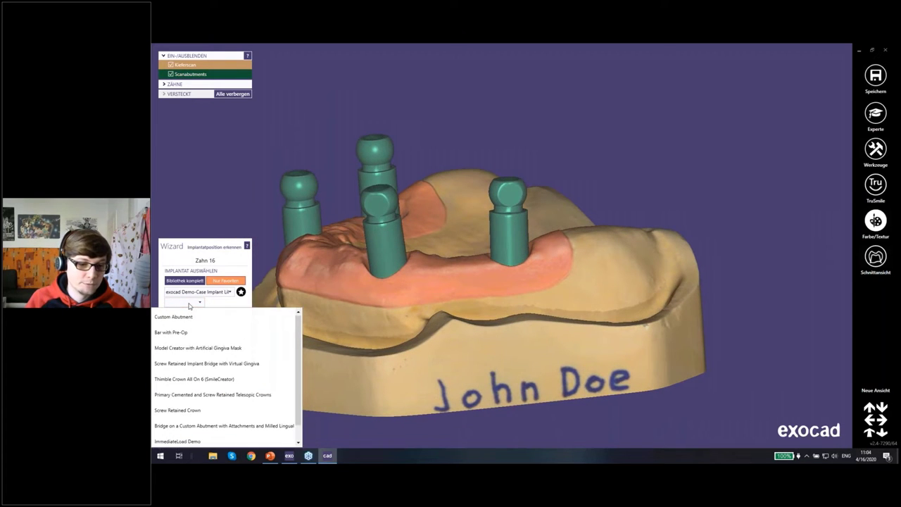
left_click(176, 332)
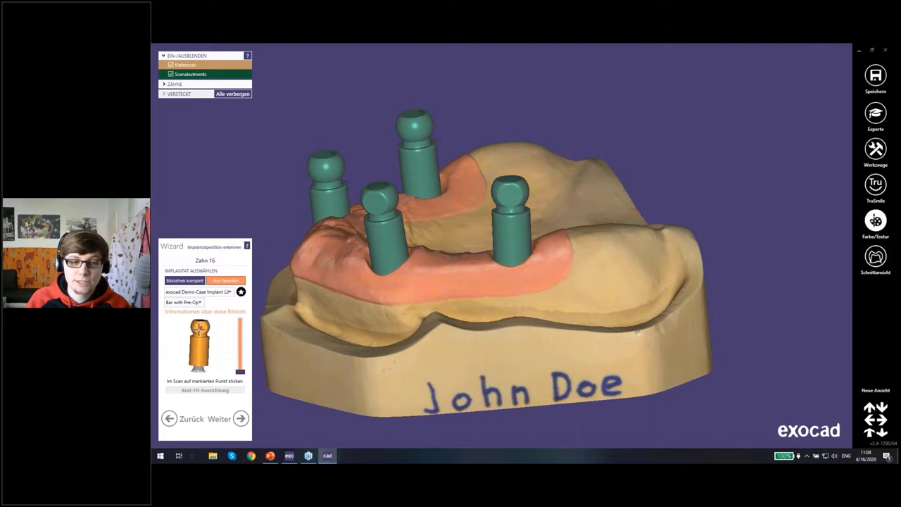
Best-fit align implants to the scan abutments of teeth 16 and 13, then accept
left_click(508, 195)
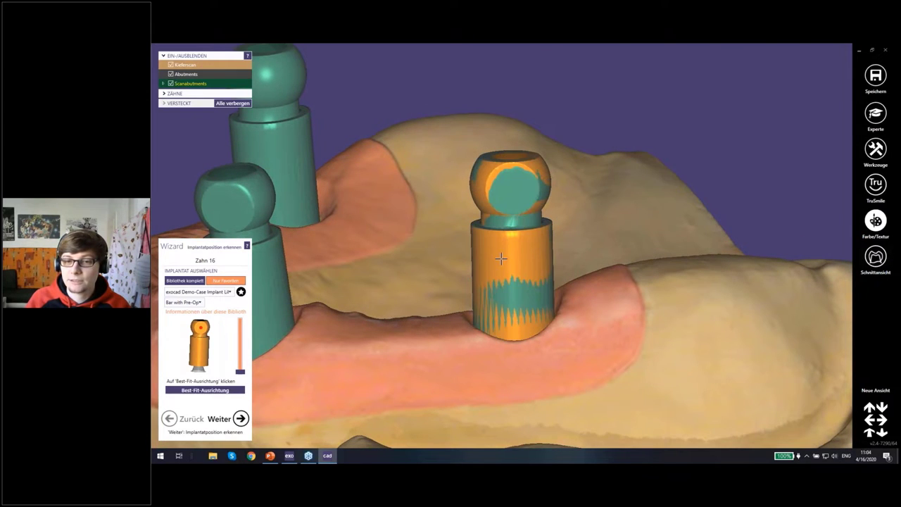
right_click_drag(500, 264, 493, 296)
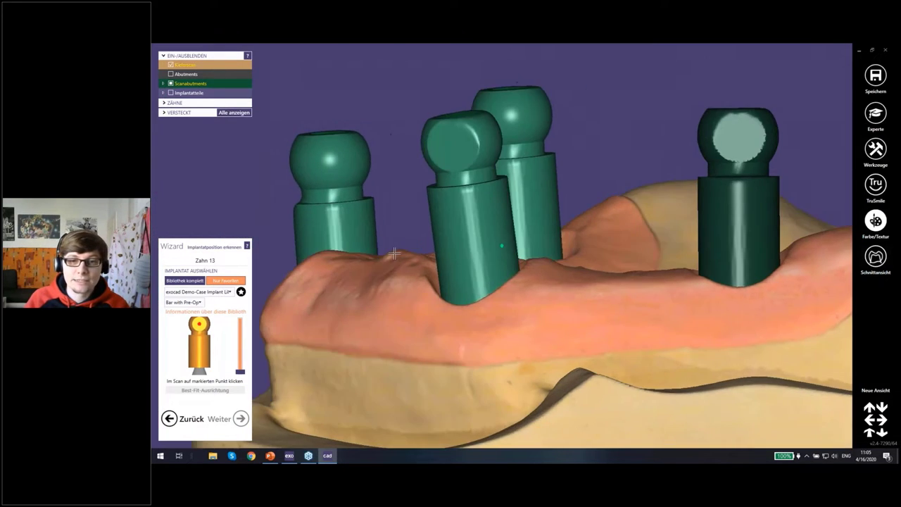
left_click(461, 243)
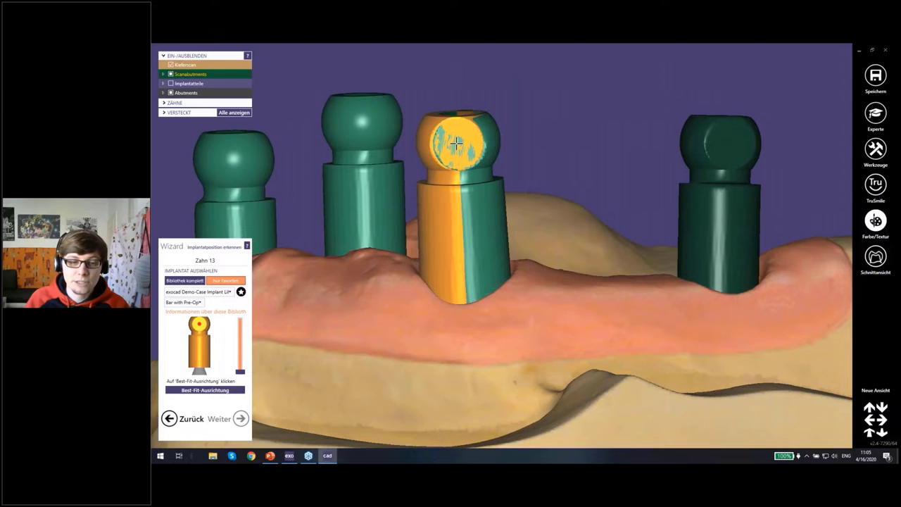
left_click(205, 389)
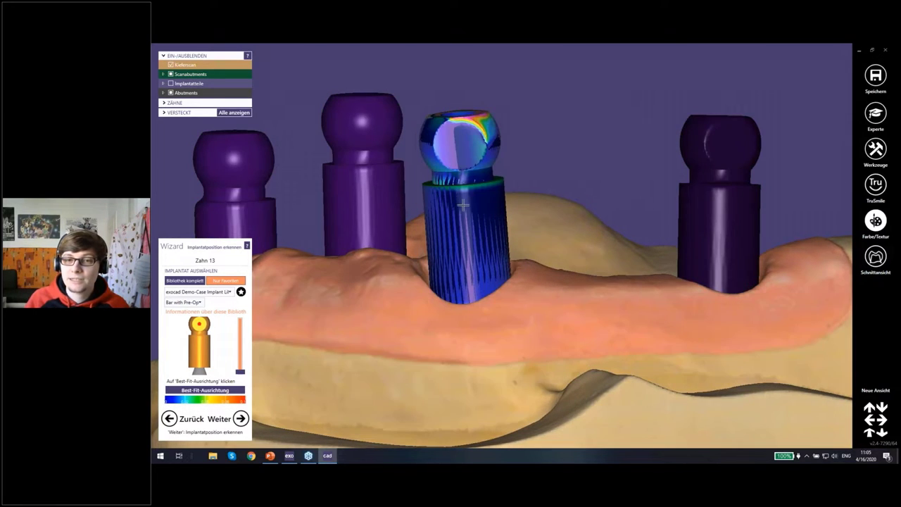
right_click_drag(498, 209, 464, 203)
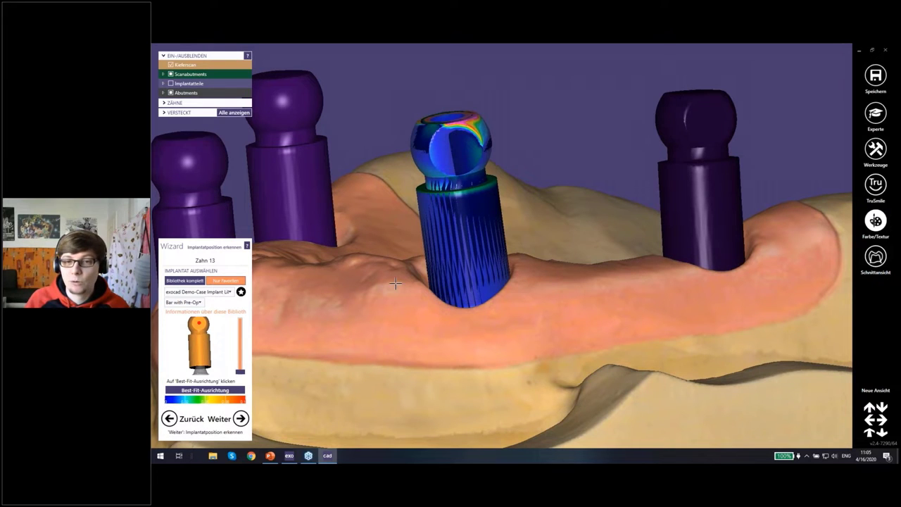
right_click_drag(395, 284, 387, 299)
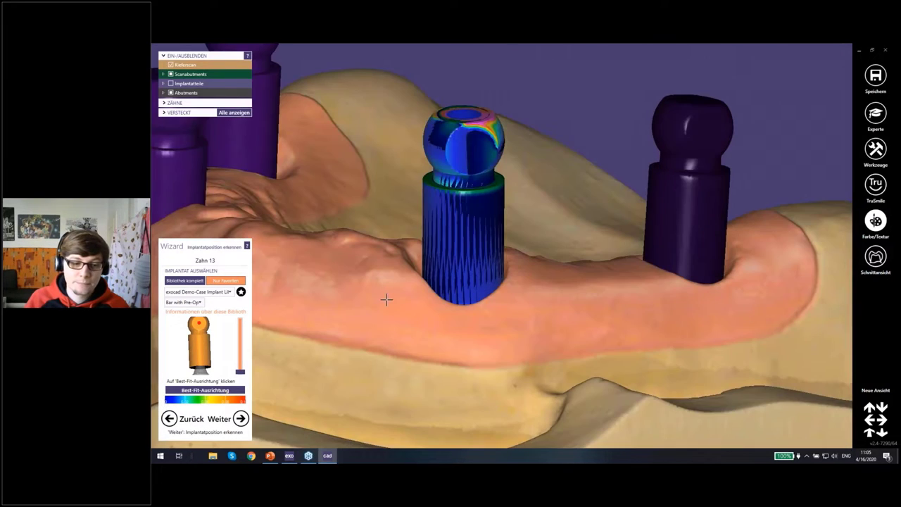
left_click(437, 226)
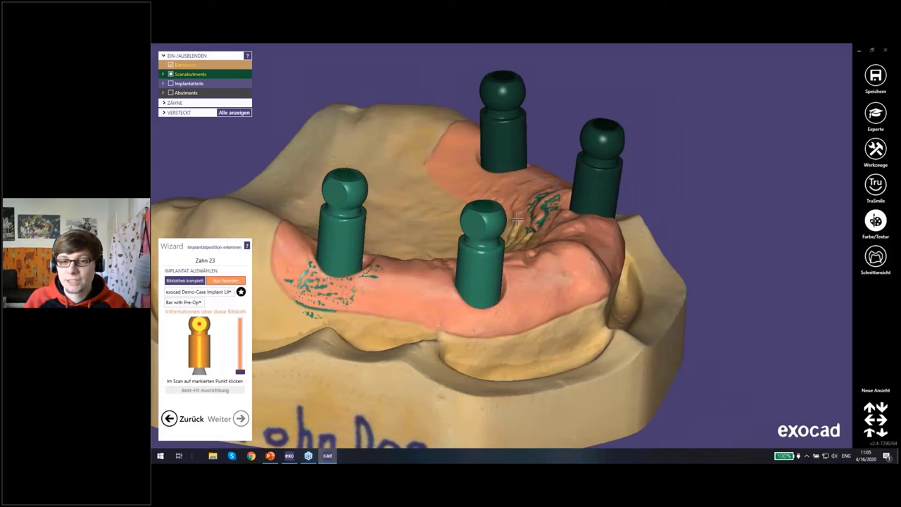
Best-fit the tooth 23 implant, then shorten the tooth 26 implant and best-fit it
left_click(480, 218)
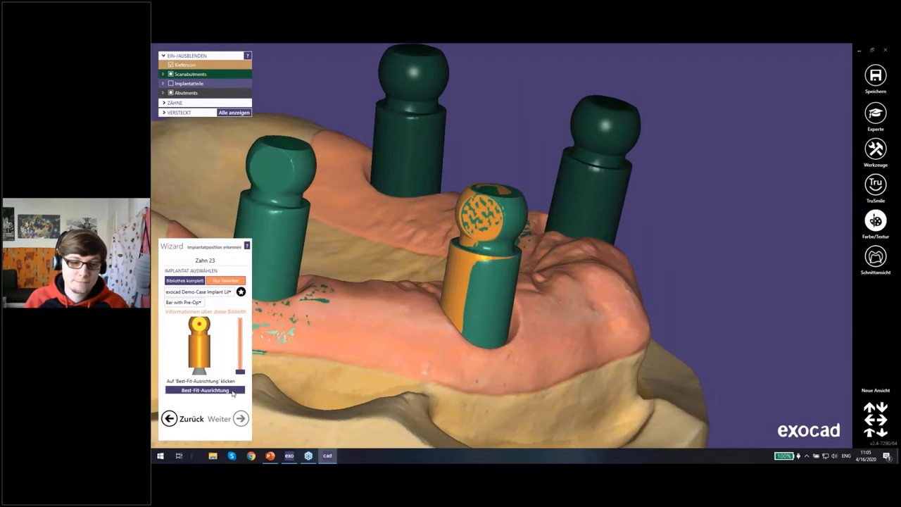
left_click(240, 393)
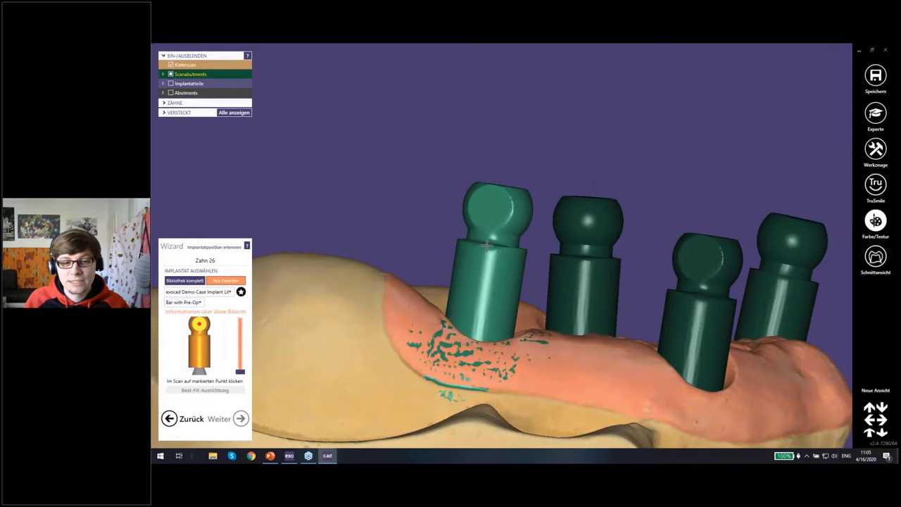
left_click_drag(240, 371, 242, 340)
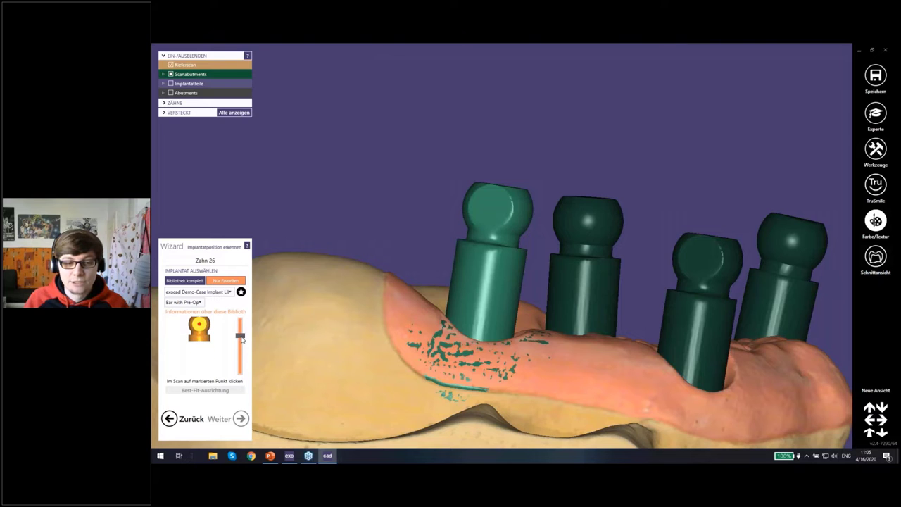
left_click(474, 264)
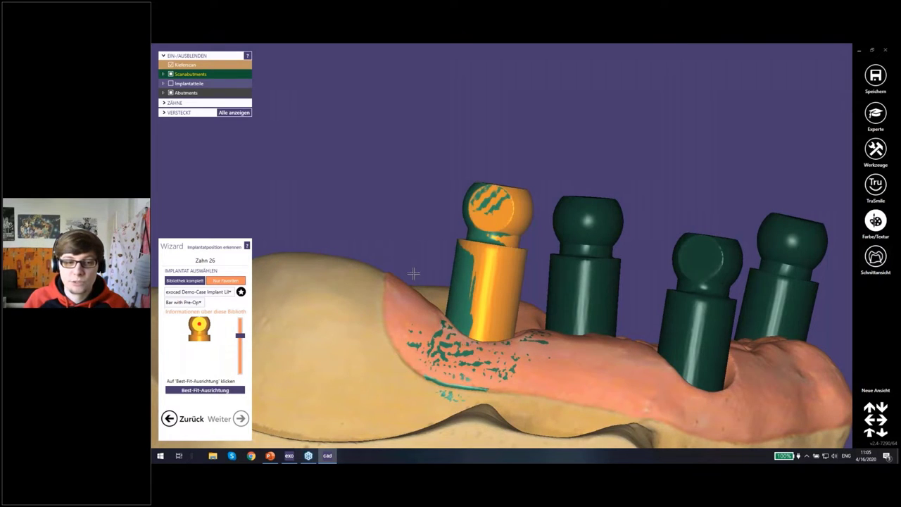
left_click(239, 389)
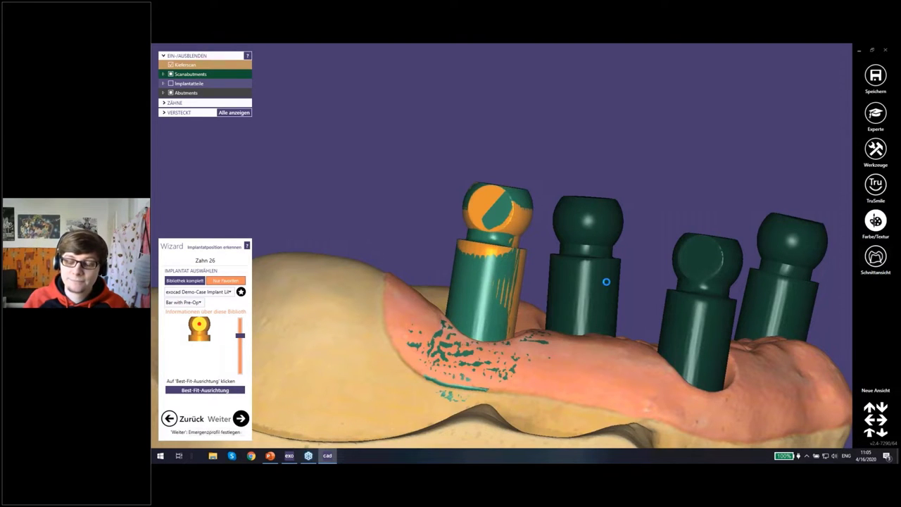
Advance past implant detection and switch DentalCAD to Expert mode
key("ctrl+Right")
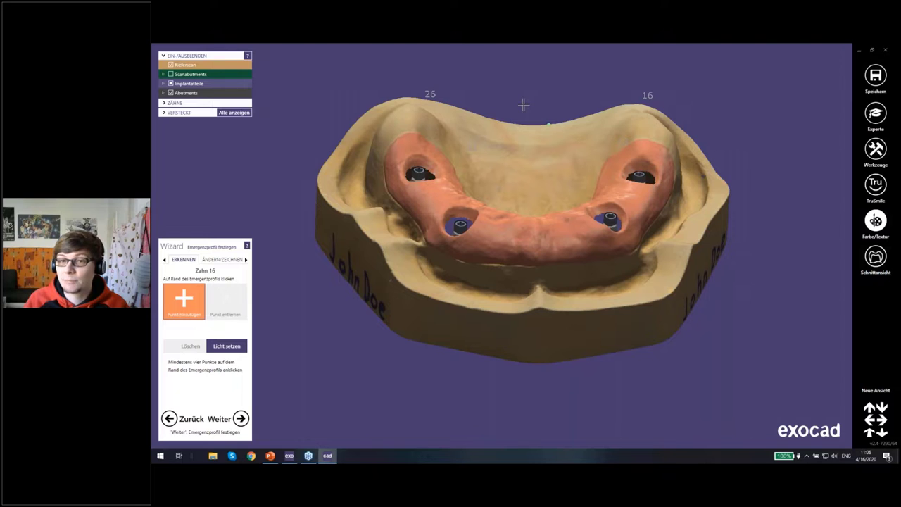
mouse_move(523, 107)
right_mouse_down()
mouse_move(513, 157)
mouse_move(519, 214)
right_mouse_up()
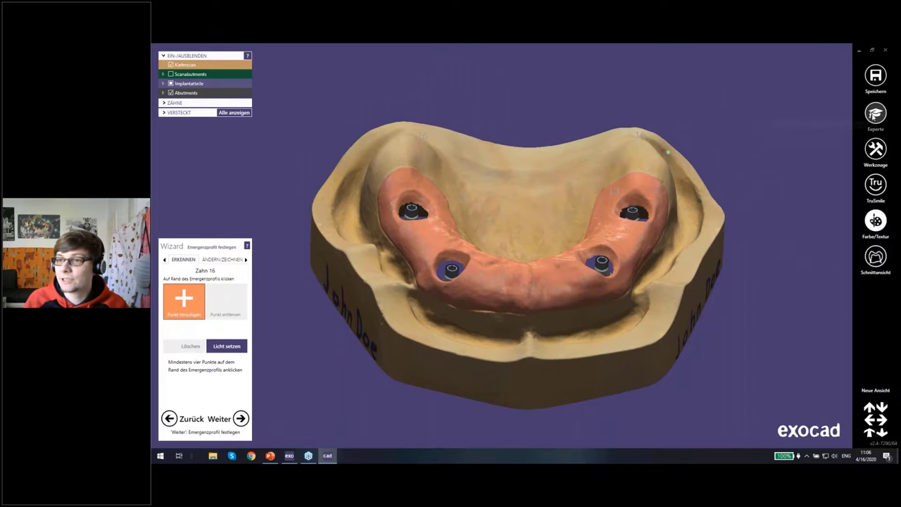
left_click(875, 114)
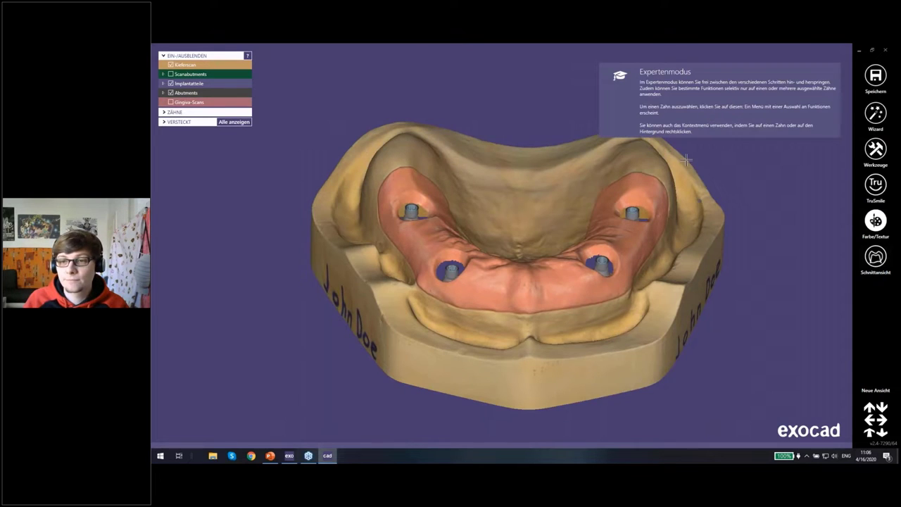
In Werkzeuge, start Mesh hinzufügen/entfernen with the mesh type set to Situ-Scan
left_click(872, 150)
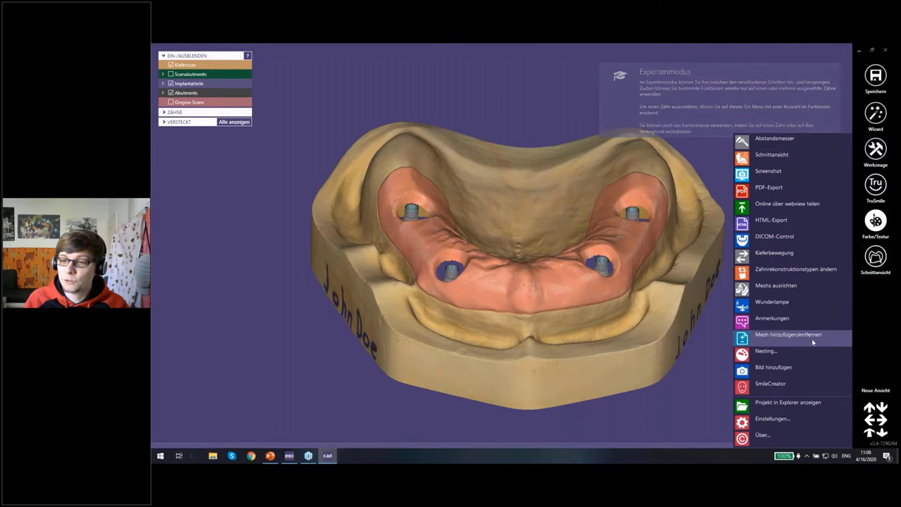
left_click(689, 323)
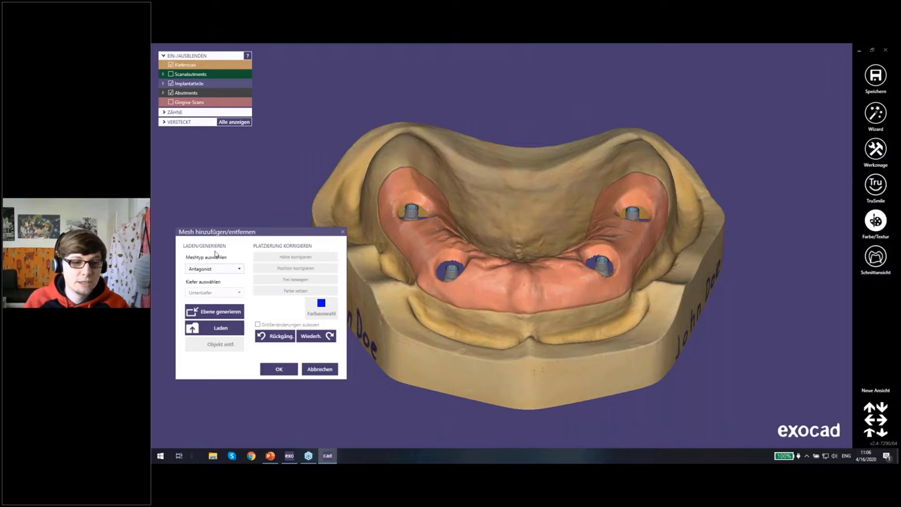
left_click(238, 272)
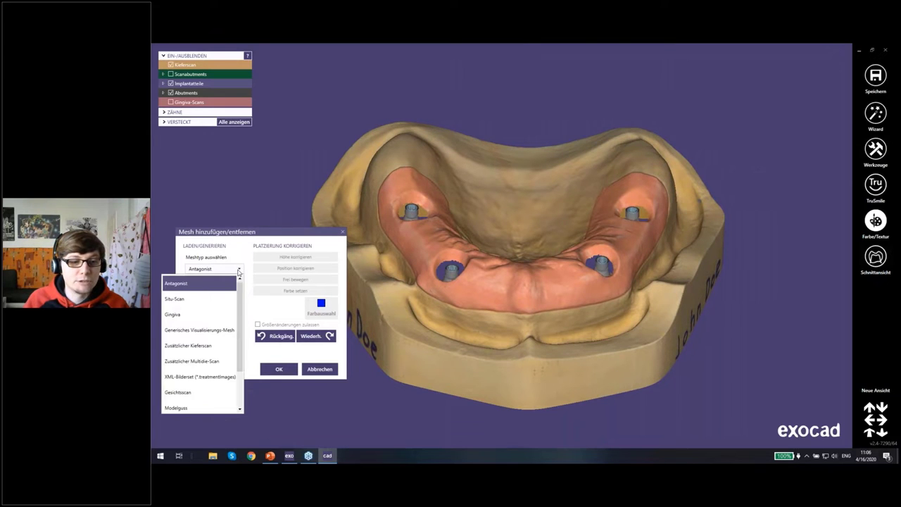
scroll(241, 340, "down", 1)
scroll(241, 340, "down", 1)
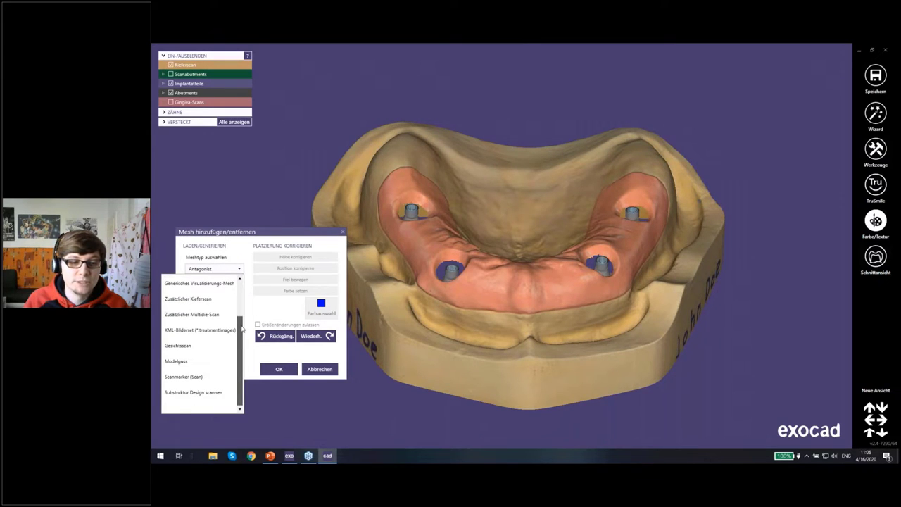
scroll(241, 329, "up", 2)
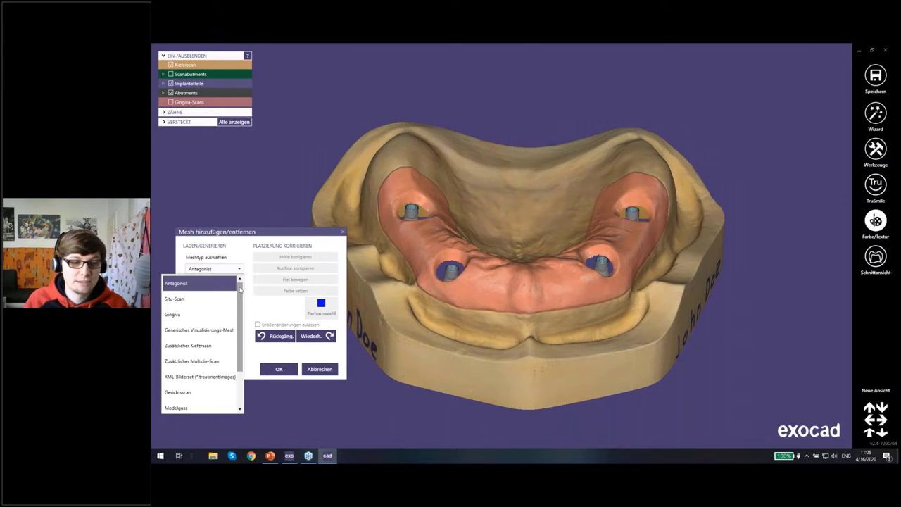
left_click(198, 300)
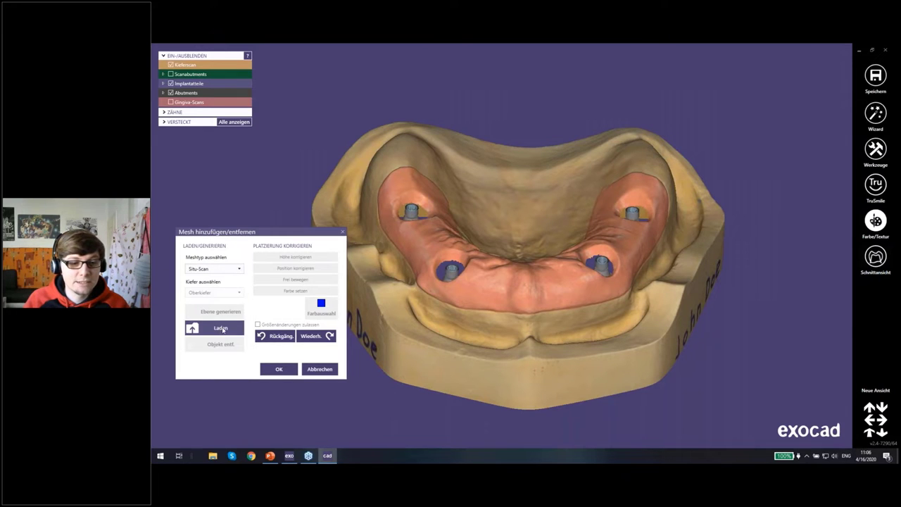
Load pre op.stl as the situ-scan, confirm with OK, and return to the wizard
left_click(213, 328)
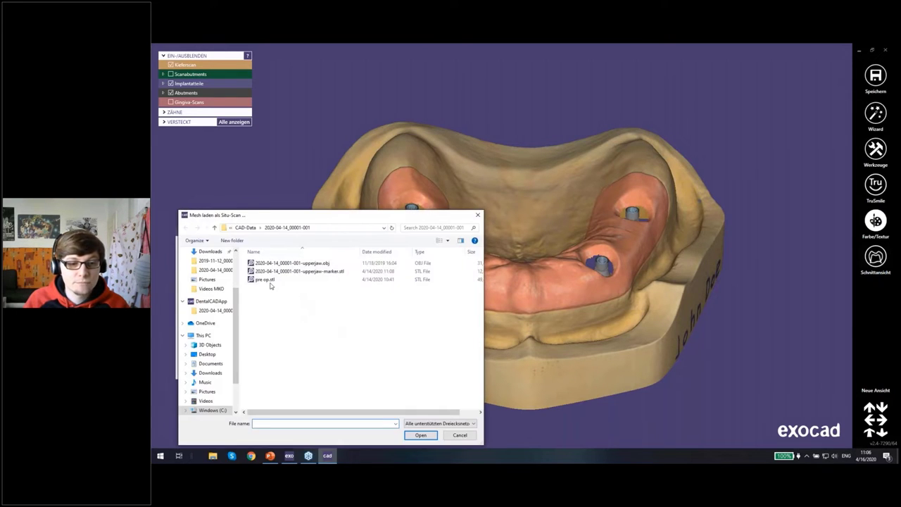
left_click(270, 280)
left_click(420, 435)
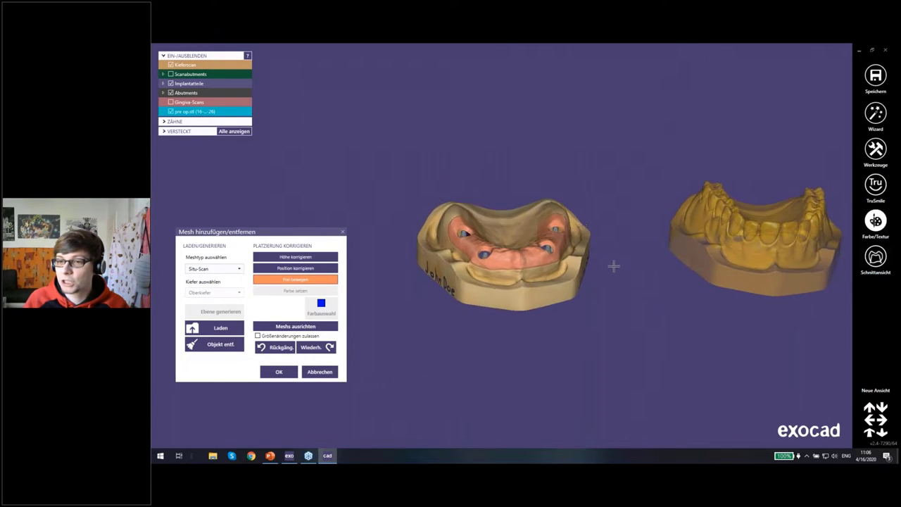
right_click_drag(613, 265, 659, 254)
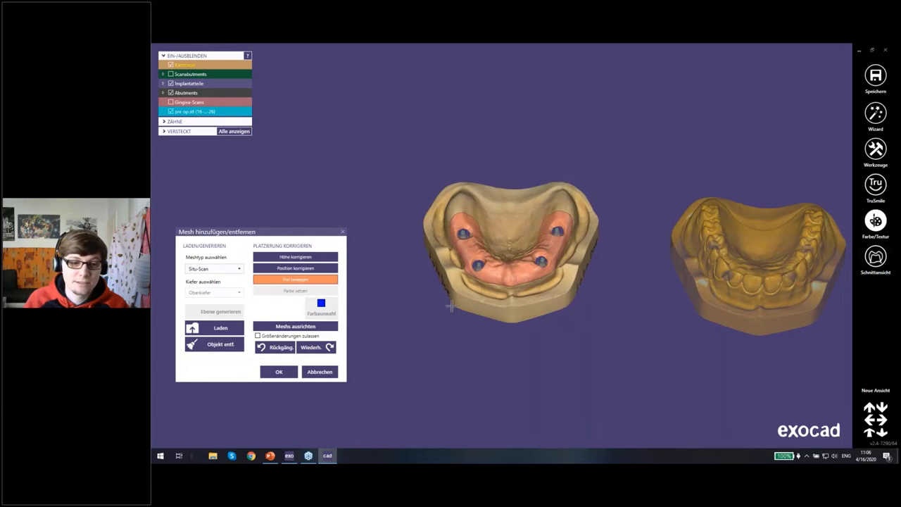
left_click(280, 372)
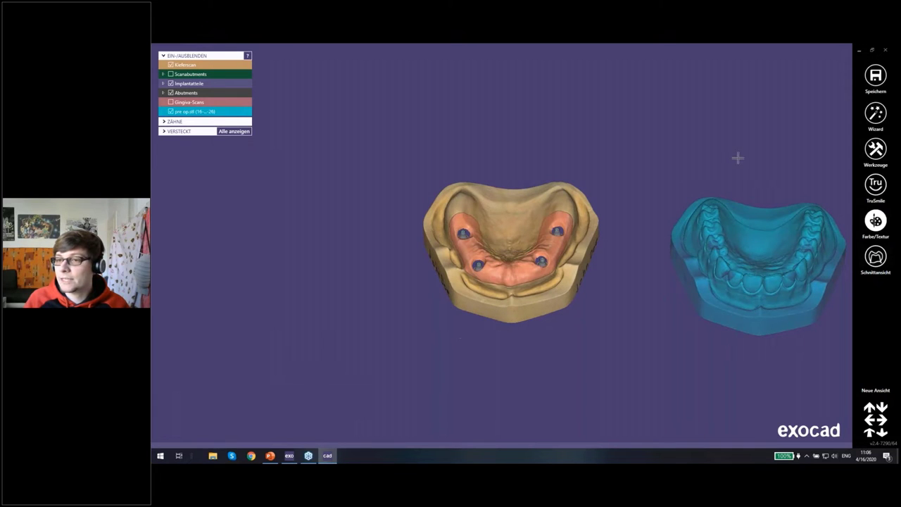
left_click(875, 114)
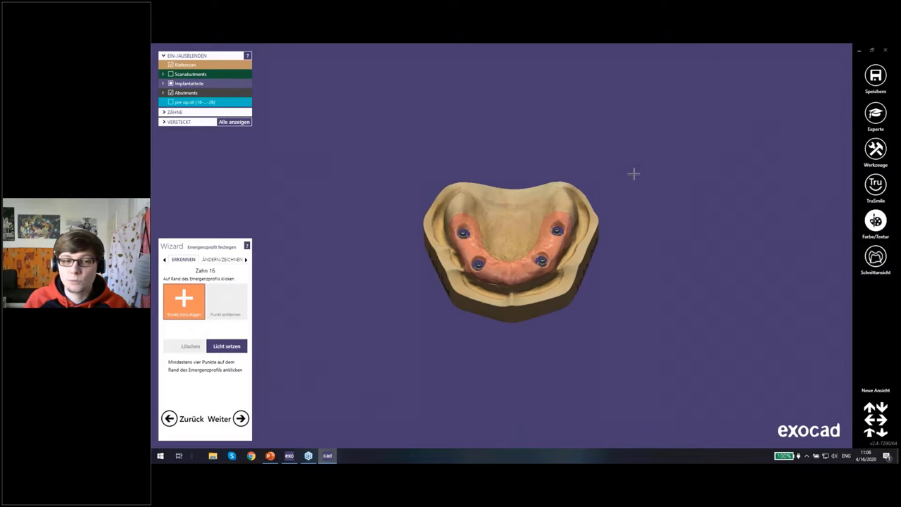
Advance the wizard to the Situ-Scan-Position korrigieren step
scroll(563, 239, "up", 2)
scroll(584, 232, "up", 2)
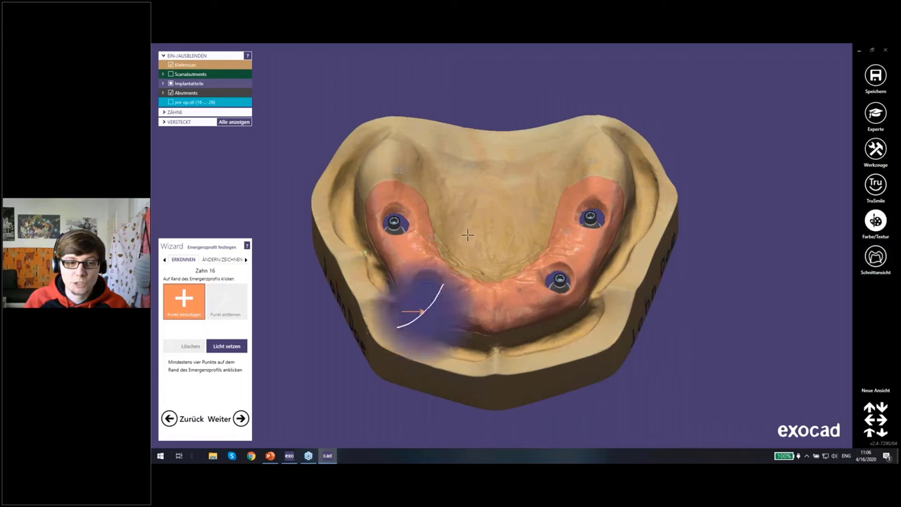
mouse_move(597, 224)
right_mouse_down()
mouse_move(561, 194)
mouse_move(556, 206)
right_mouse_up()
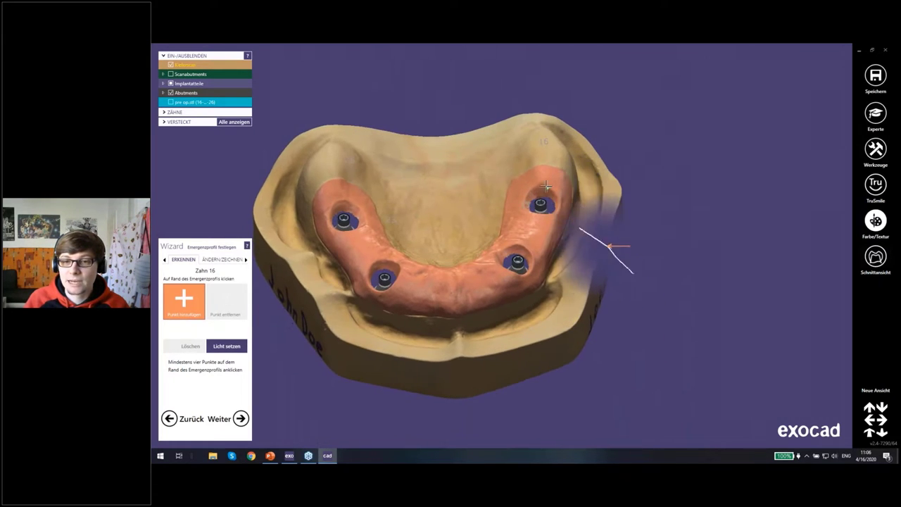
left_click(240, 418)
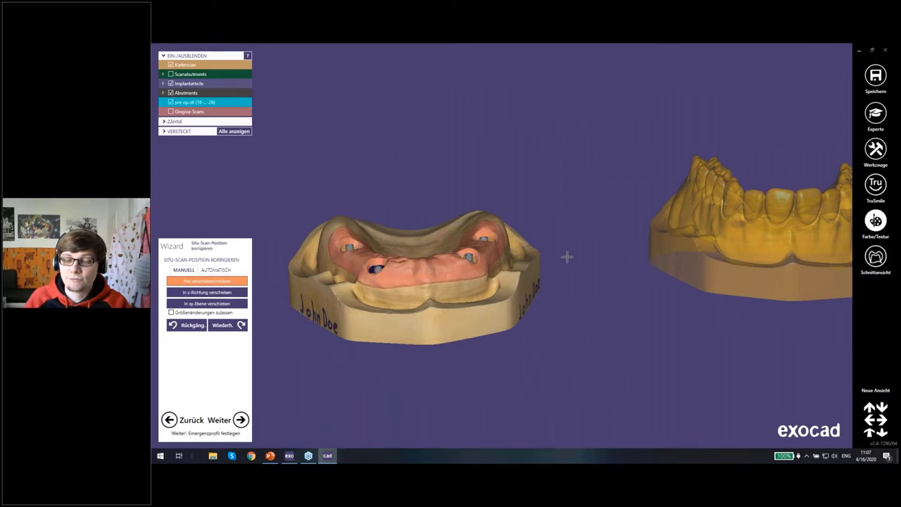
scroll(760, 239, "down", 2)
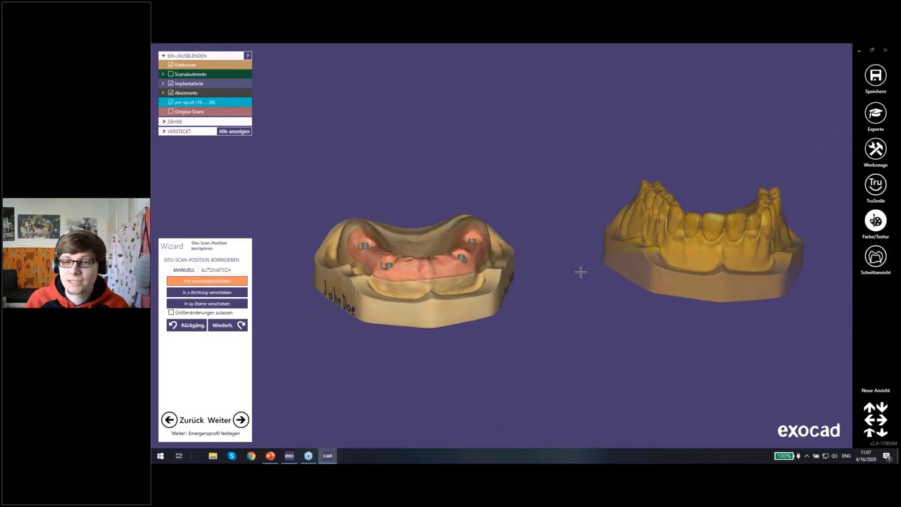
Mark four matching point pairs on the pre-op scan and jaw model, then run Ausrichtung durchführen
mouse_move(593, 267)
left_mouse_down()
mouse_move(658, 200)
mouse_move(684, 222)
left_mouse_up()
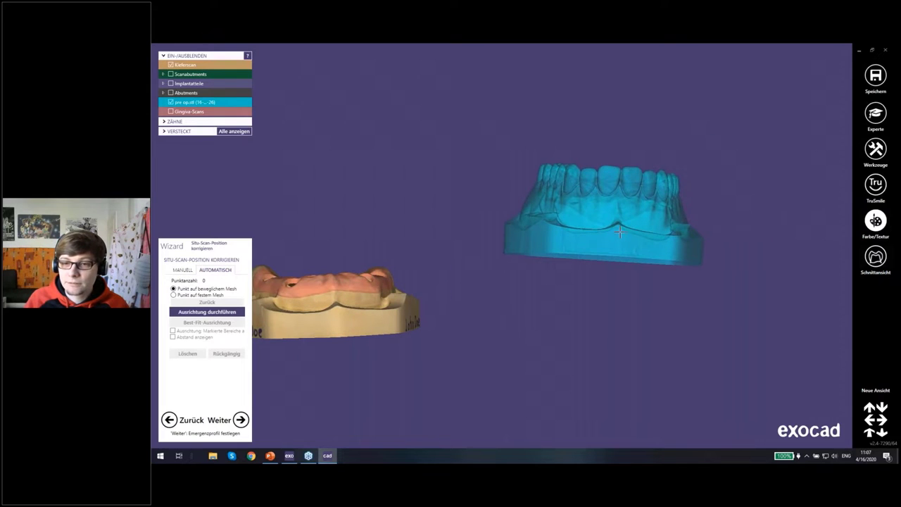
left_click(617, 228)
left_click(339, 316)
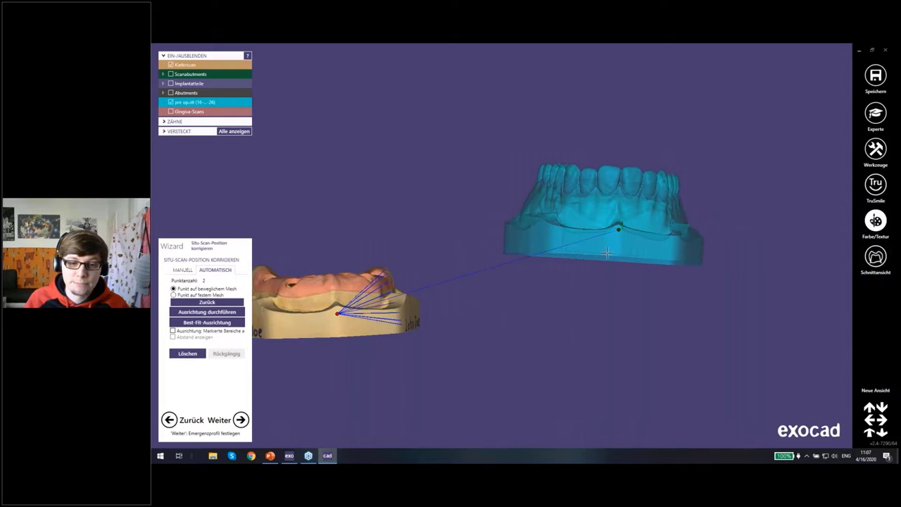
right_click_drag(430, 277, 521, 225)
left_click(524, 227)
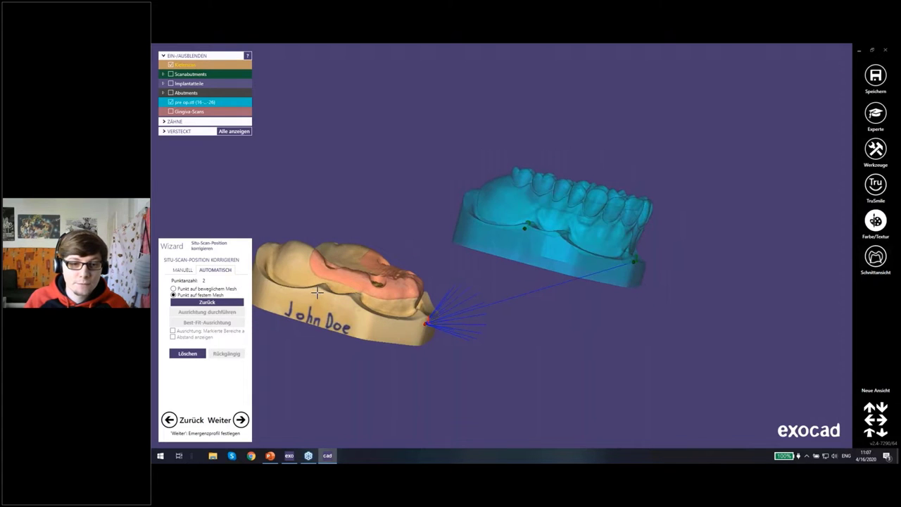
mouse_move(488, 291)
right_mouse_down()
mouse_move(563, 281)
mouse_move(579, 242)
right_mouse_up()
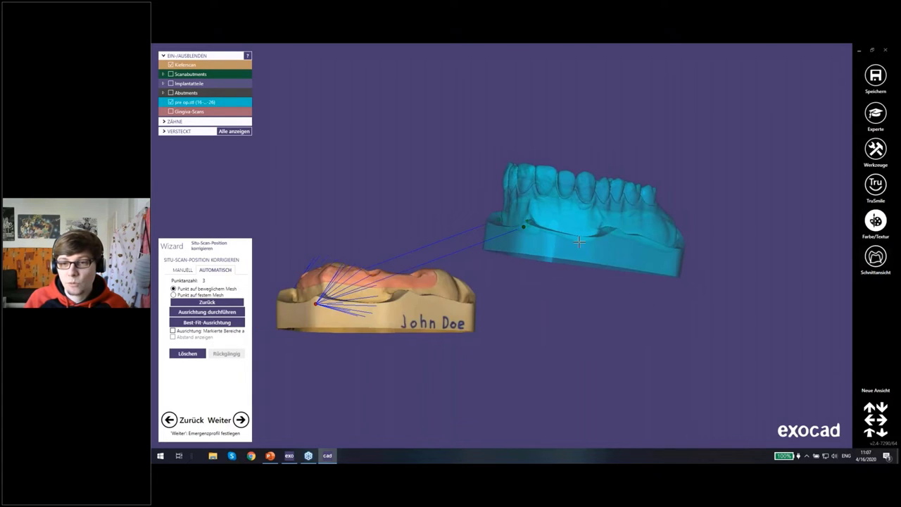
left_click(617, 232)
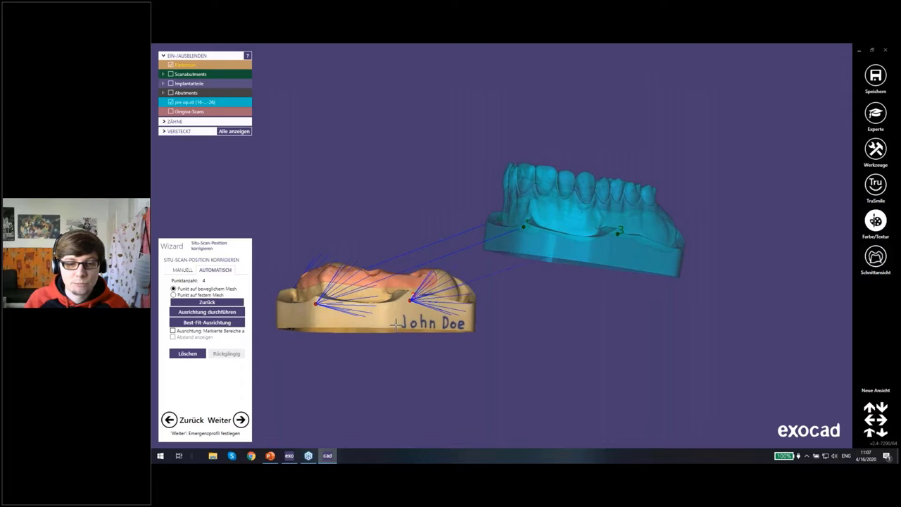
right_click_drag(296, 366, 366, 352)
left_click(223, 312)
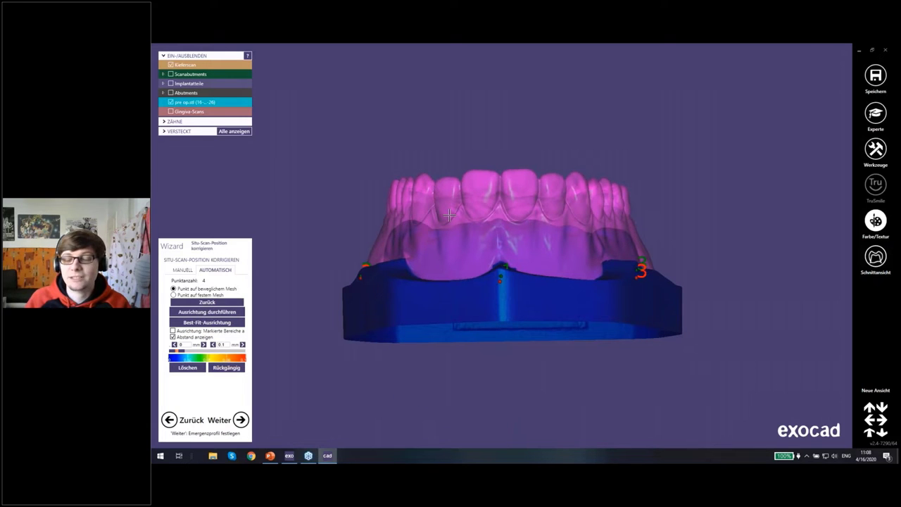
Check the superimposed models and accept the alignment
scroll(465, 211, "up", 3)
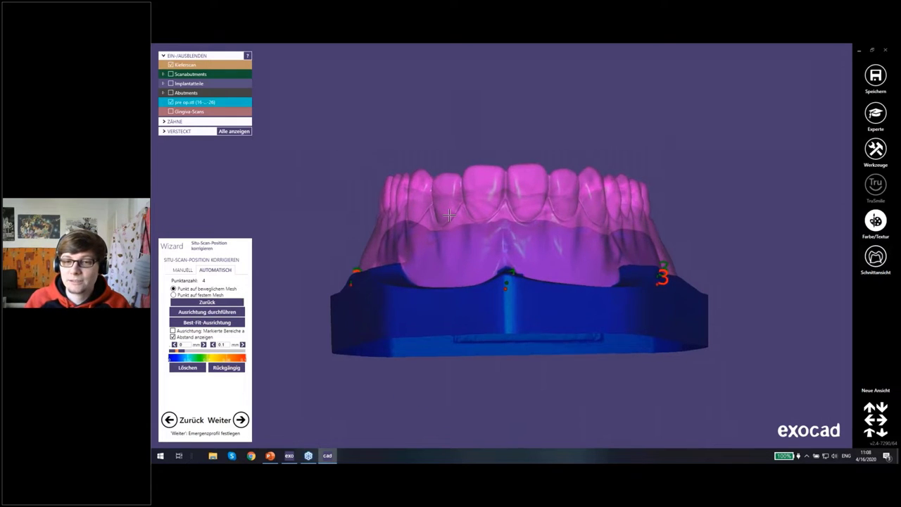
right_click_drag(482, 207, 424, 208)
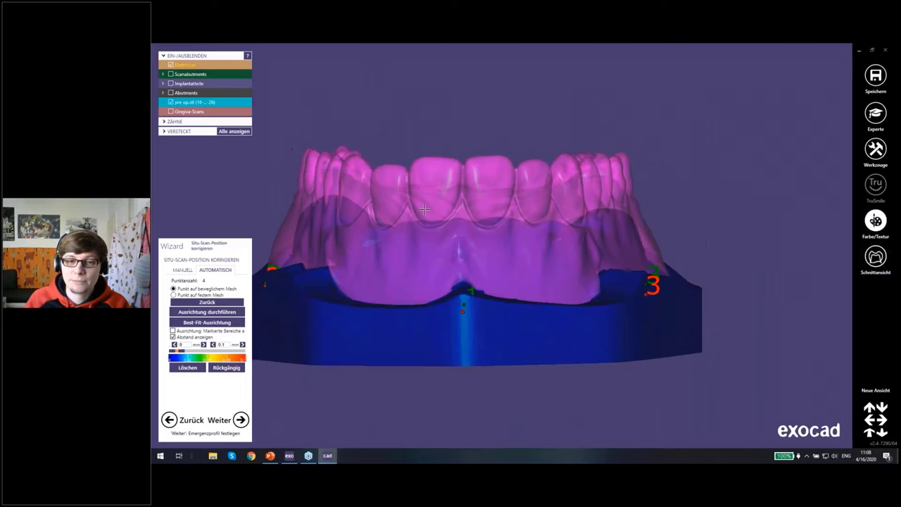
left_click(240, 419)
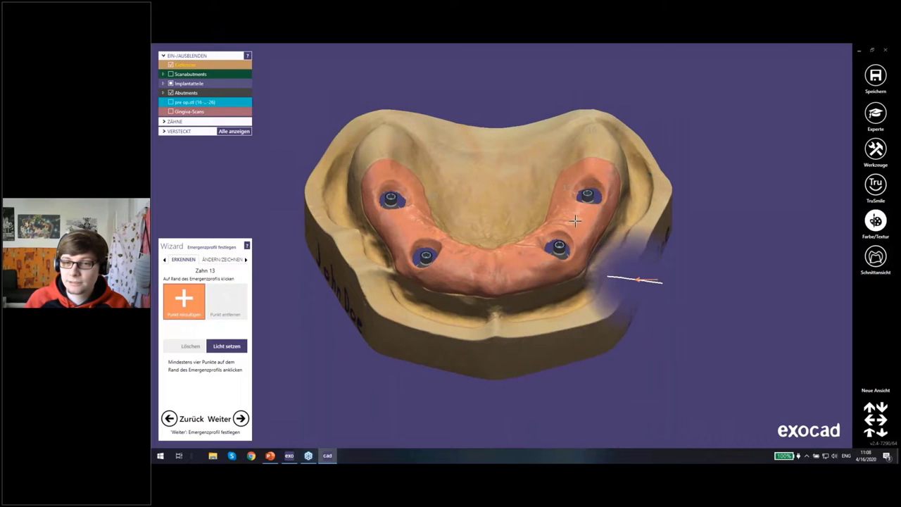
Pass through the remaining Emergenzprofil festlegen screens to the Zahnplatzierung tooth setup
left_click(240, 418)
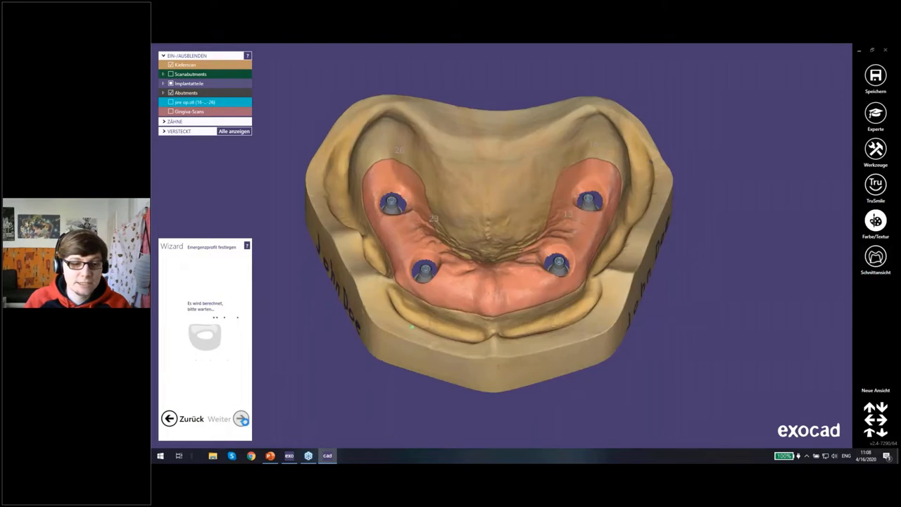
left_click(240, 418)
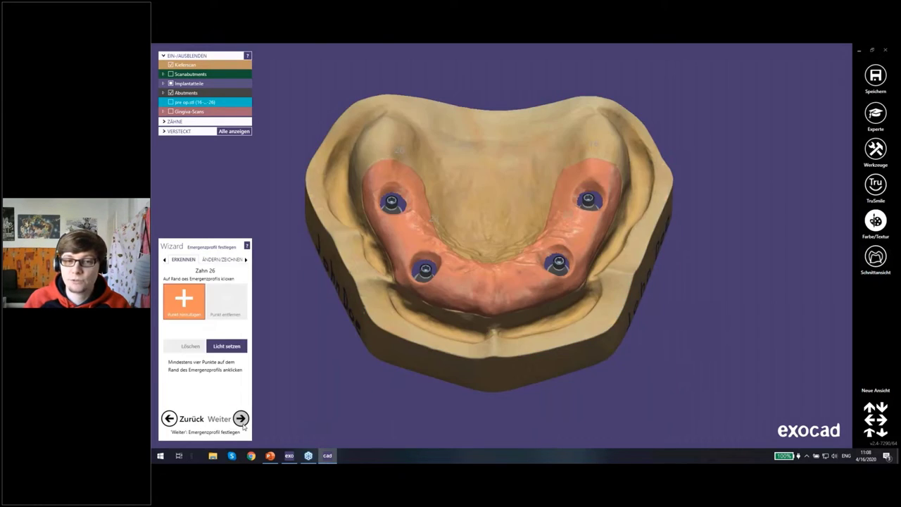
left_click(240, 418)
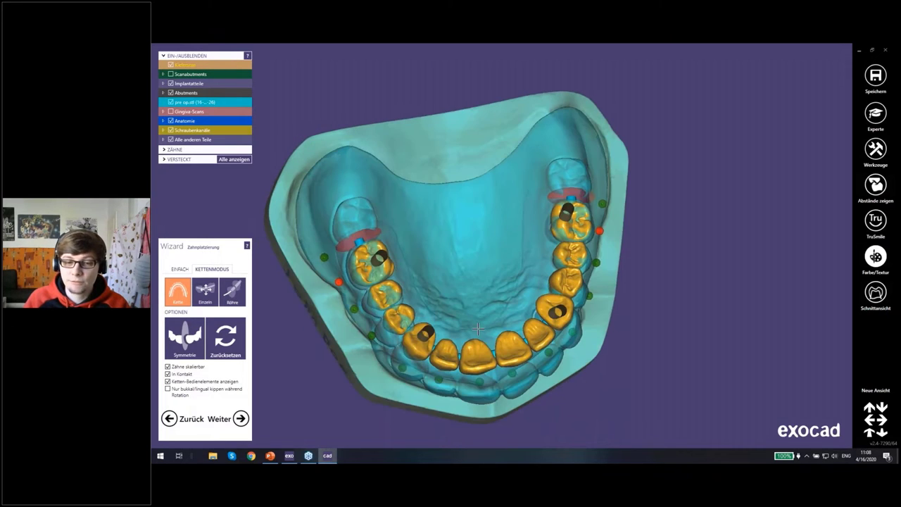
Lower the front teeth of the chain-mode arch to match the pre-op scan and accept the setup
left_click_drag(416, 354, 411, 381)
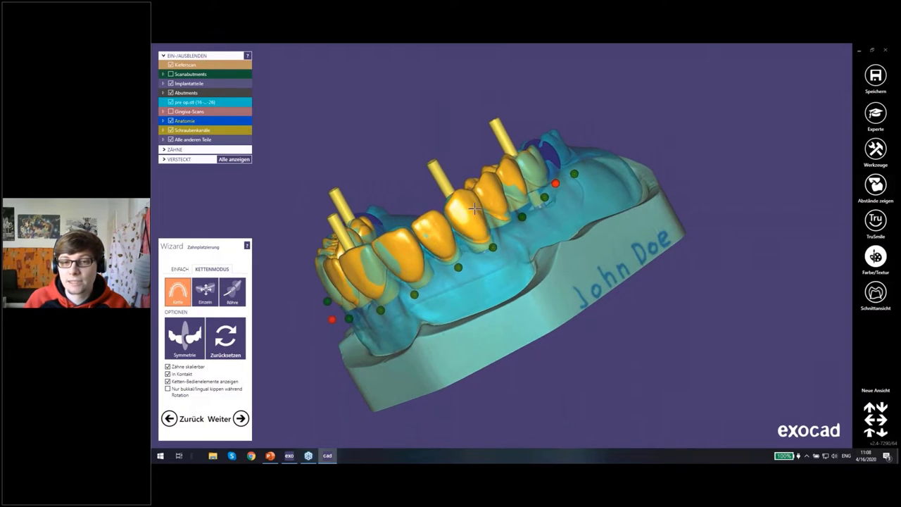
right_click_drag(477, 213, 536, 283)
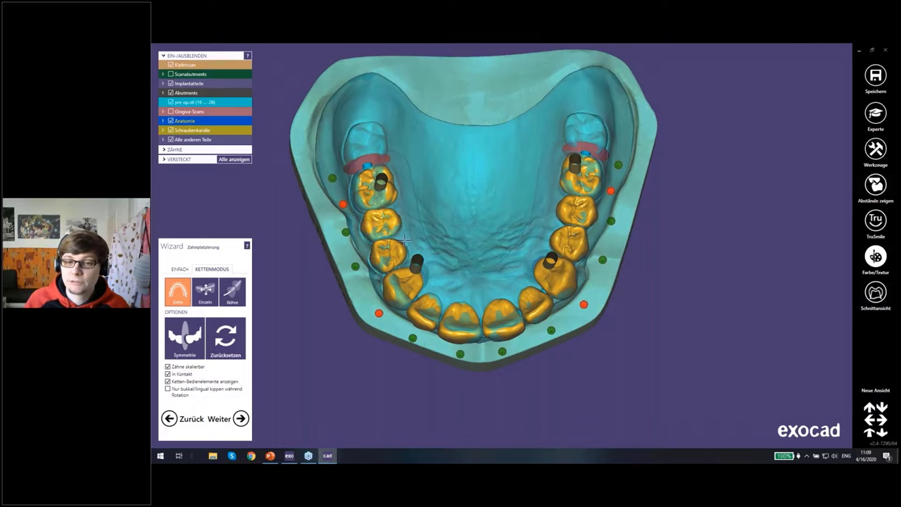
mouse_move(422, 261)
right_mouse_down()
mouse_move(430, 251)
mouse_move(468, 281)
right_mouse_up()
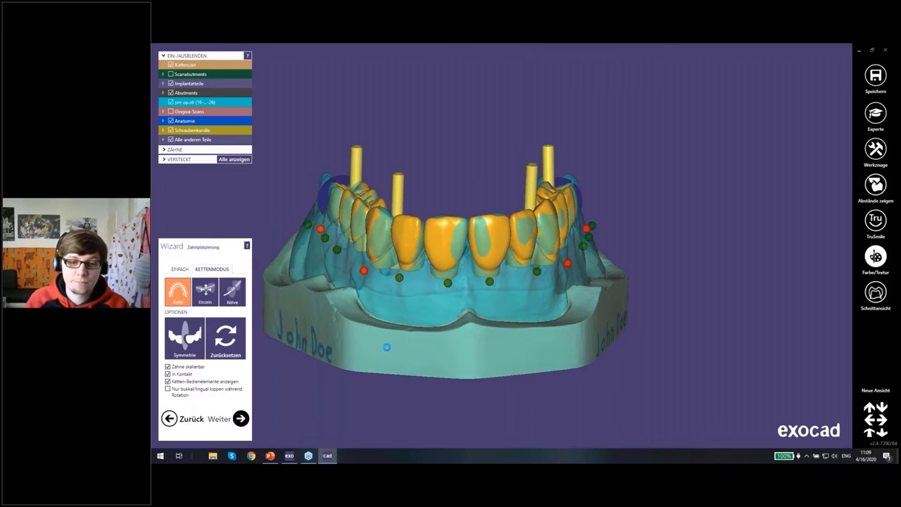
left_click(240, 418)
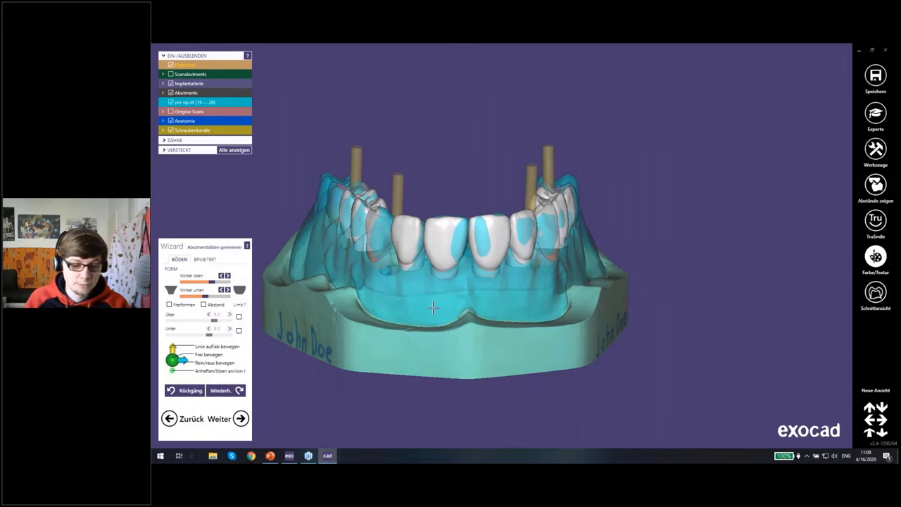
Hide the pre-op scan, view the implants from above, and proceed to Steg-Design
mouse_move(436, 302)
right_mouse_down()
mouse_move(580, 281)
mouse_move(547, 282)
right_mouse_up()
middle_click(449, 212)
right_click_drag(449, 212, 490, 244)
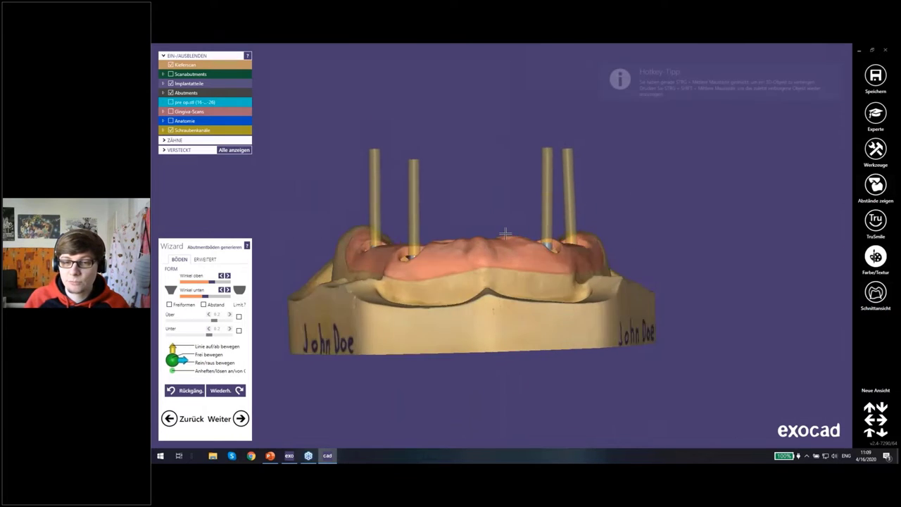
left_click(240, 418)
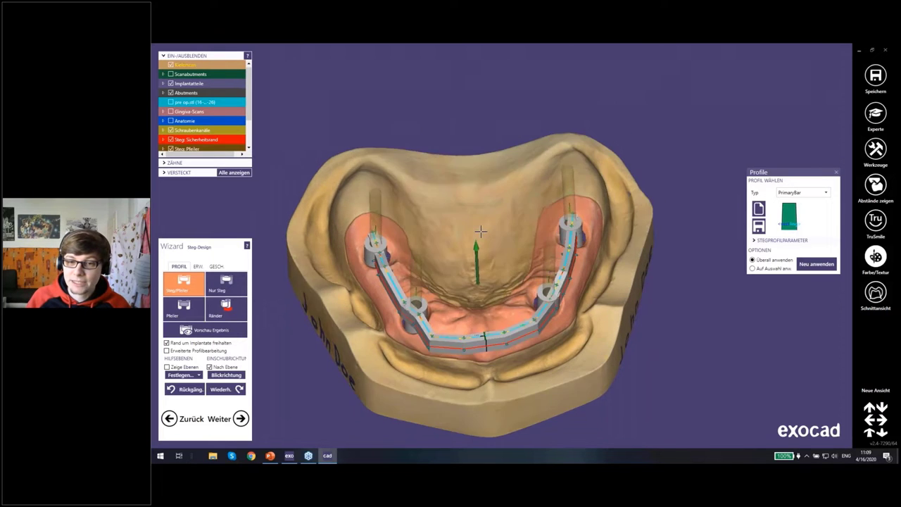
right_click_drag(480, 233, 453, 229)
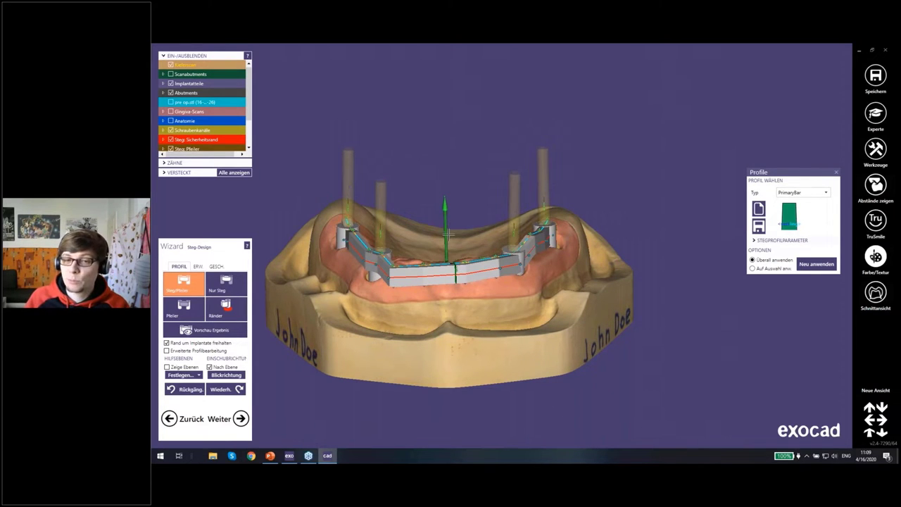
mouse_move(425, 253)
right_mouse_down()
mouse_move(439, 277)
mouse_move(478, 297)
mouse_move(662, 218)
right_mouse_up()
scroll(439, 277, "up", 3)
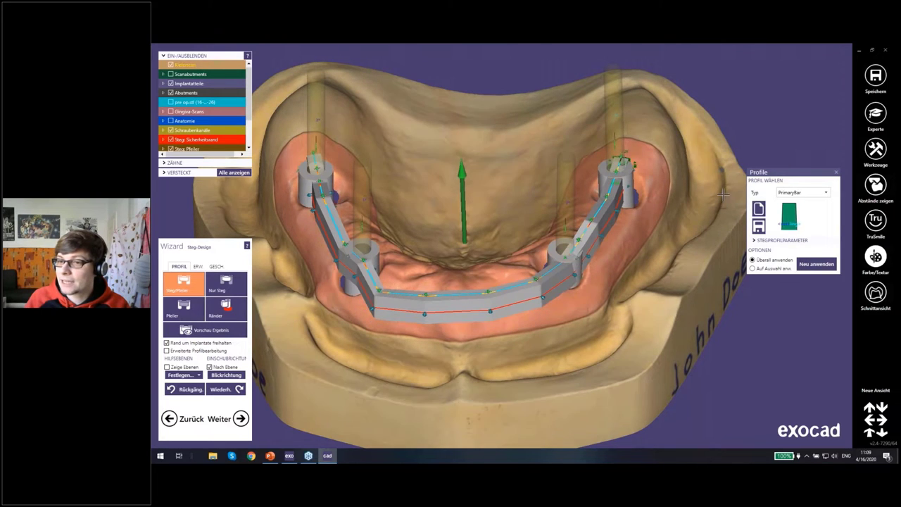
left_click(827, 193)
left_click_drag(827, 211, 828, 225)
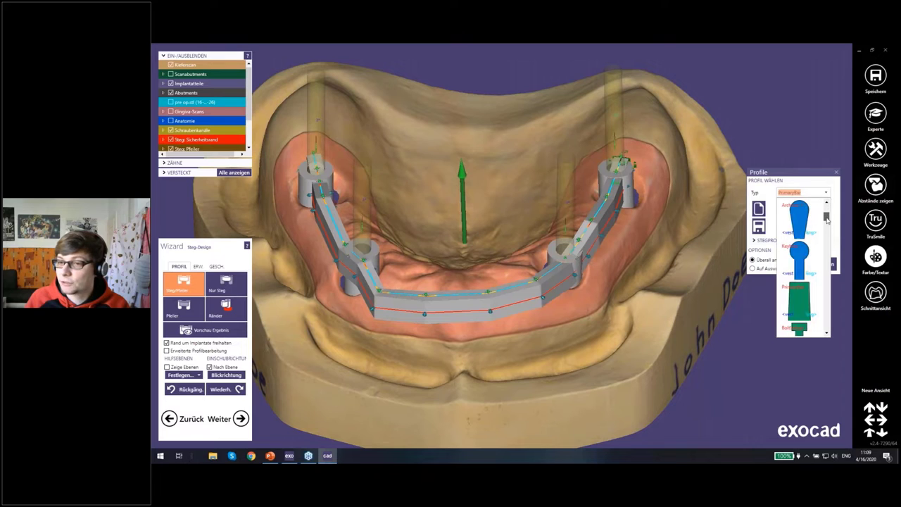
left_click(828, 194)
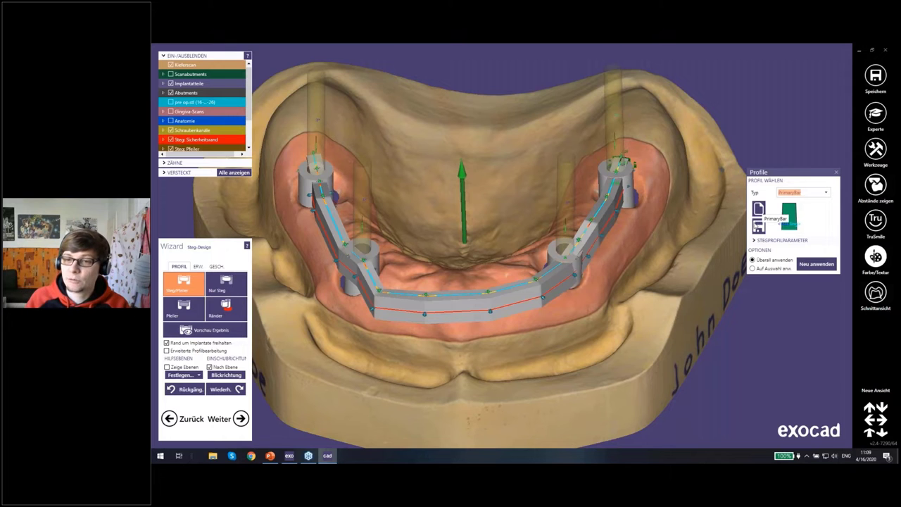
mouse_move(743, 233)
right_mouse_down()
mouse_move(571, 241)
mouse_move(594, 274)
right_mouse_up()
Expand the bar profile parameters and set the PrimaryBar width (Breite) to 2.5
left_click(781, 239)
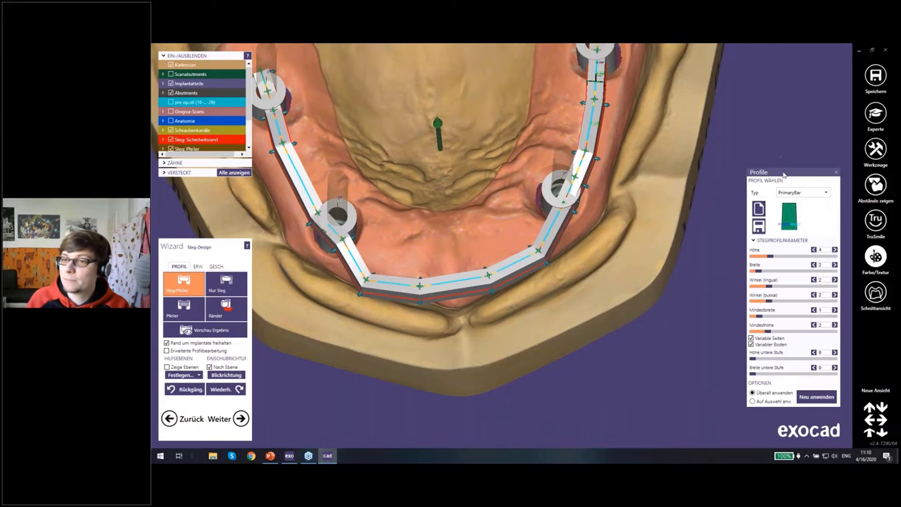
left_click_drag(784, 175, 784, 165)
right_click_drag(569, 261, 791, 265)
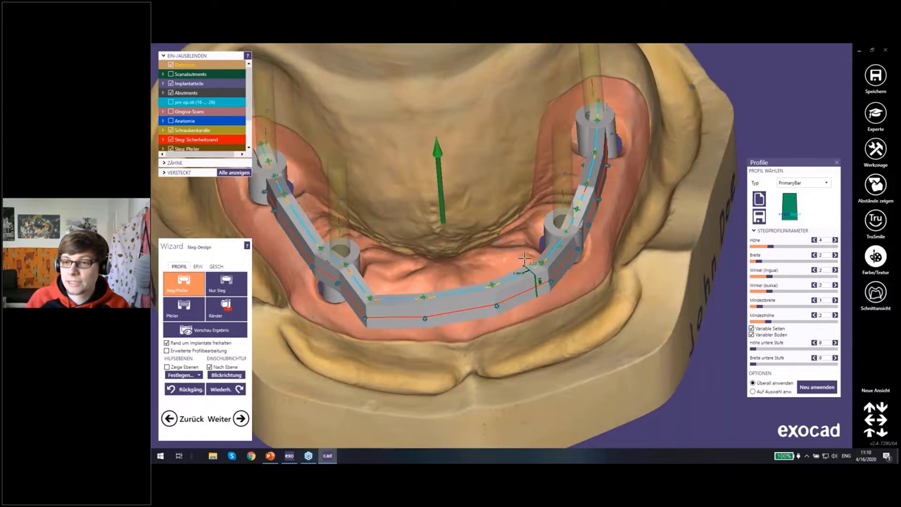
left_click_drag(758, 261, 761, 264)
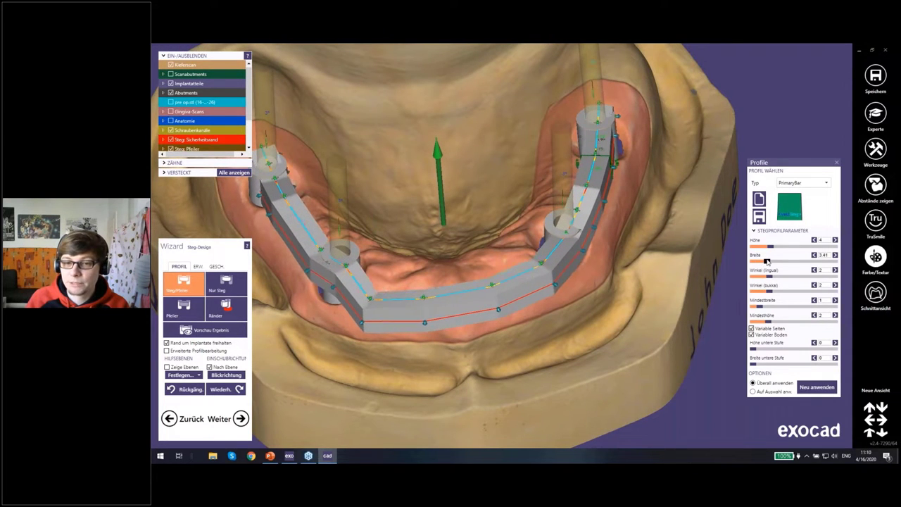
left_click_drag(761, 264, 763, 263)
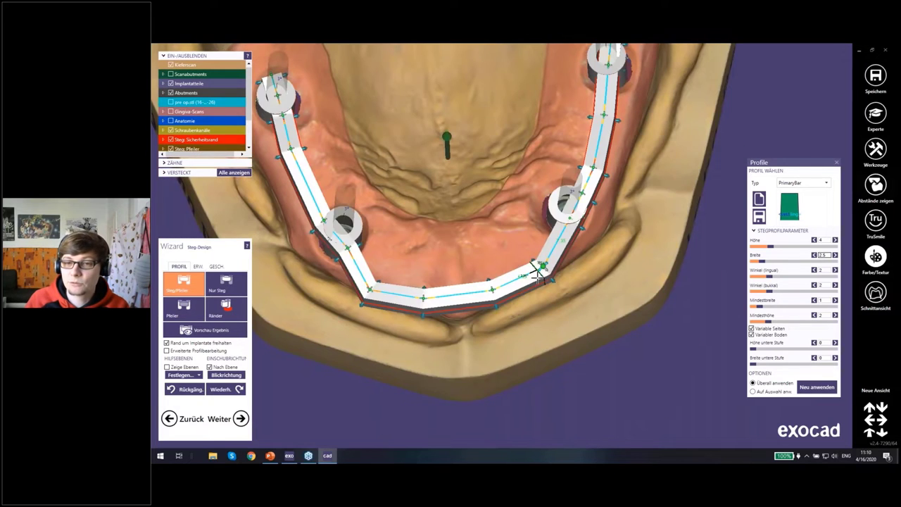
right_click_drag(556, 176, 555, 246)
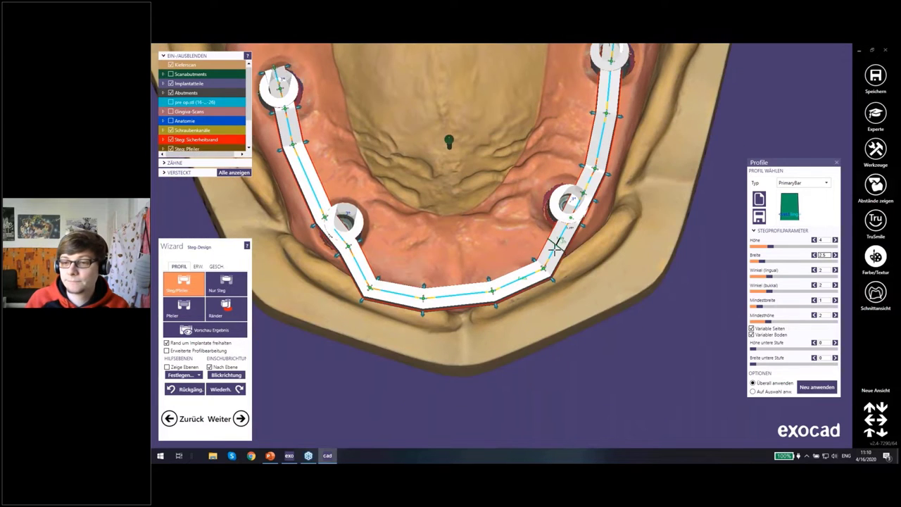
right_click_drag(412, 232, 514, 251)
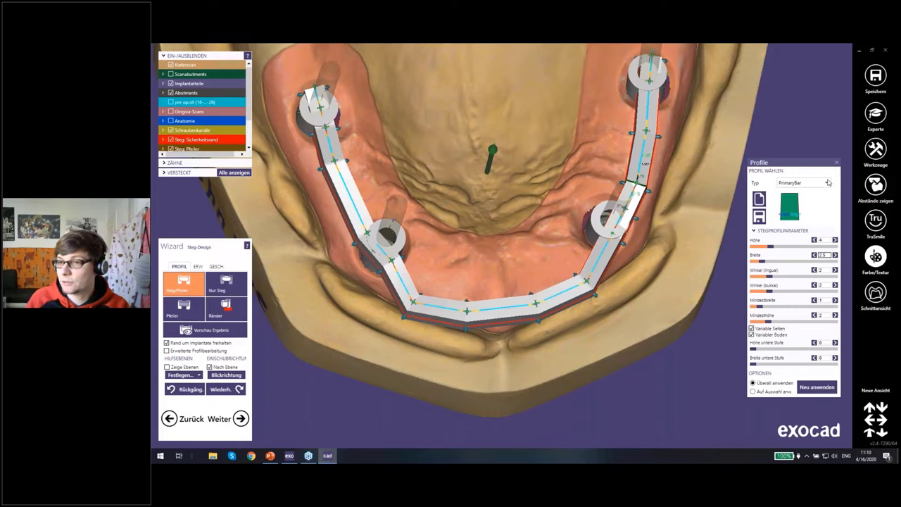
Keep PrimaryBar as the profile type and orbit to inspect the widened bar from the side
left_click(827, 182)
left_click(827, 185)
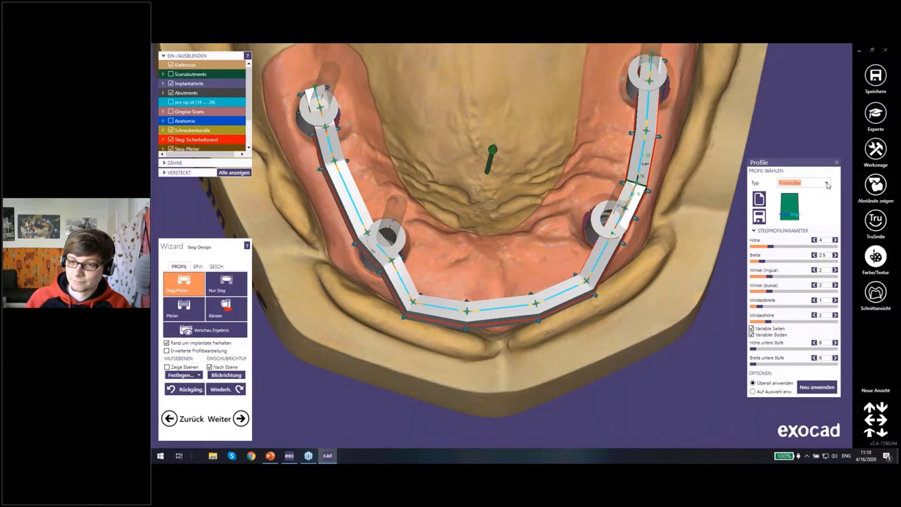
scroll(418, 264, "up", 1)
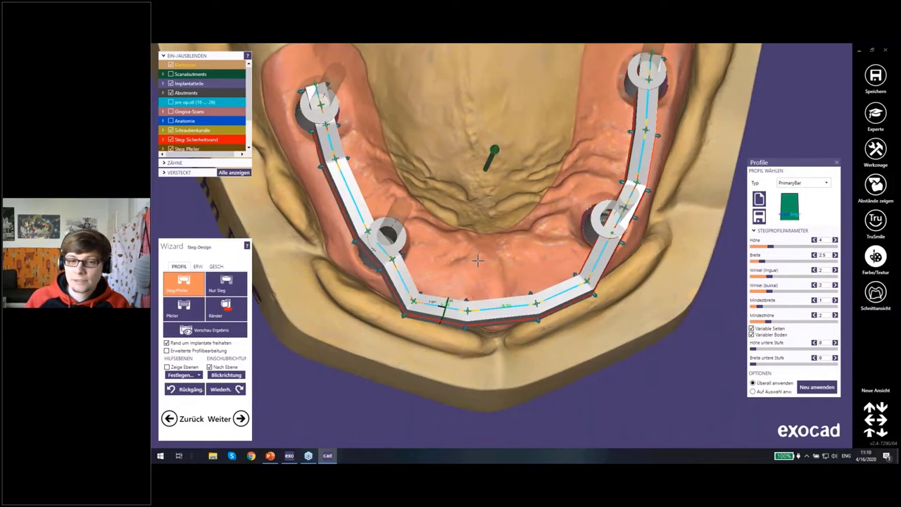
scroll(429, 271, "up", 2)
scroll(440, 278, "up", 2)
scroll(450, 285, "up", 1)
right_click_drag(459, 292, 387, 320)
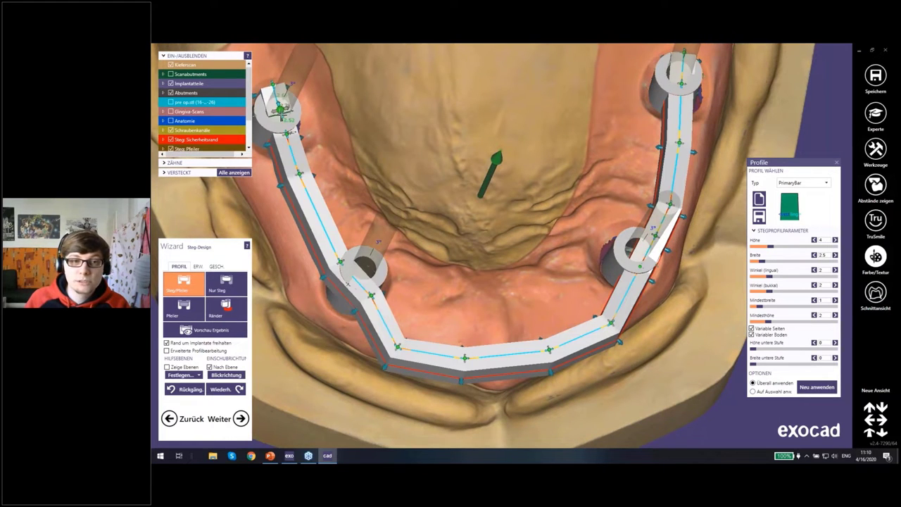
mouse_move(289, 125)
right_mouse_down()
mouse_move(460, 217)
mouse_move(185, 285)
right_mouse_up()
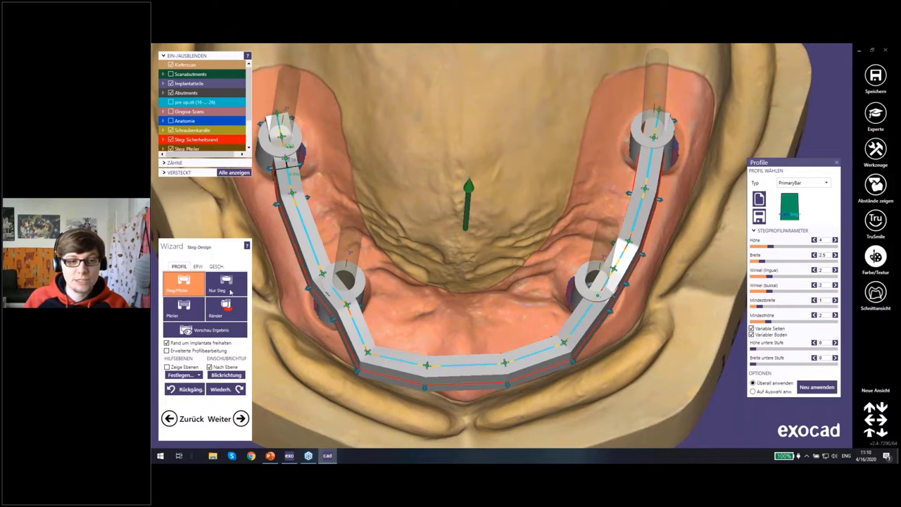
Switch from combined Steg/Pfeiler editing to the separate Nur Steg and Pfeiler modes, ending in Pfeiler
left_click(227, 284)
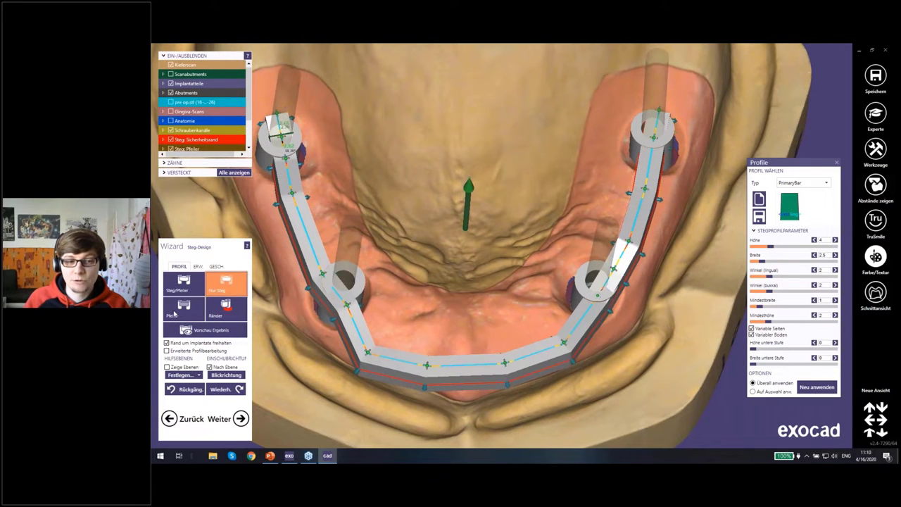
left_click(180, 317)
left_click(171, 289)
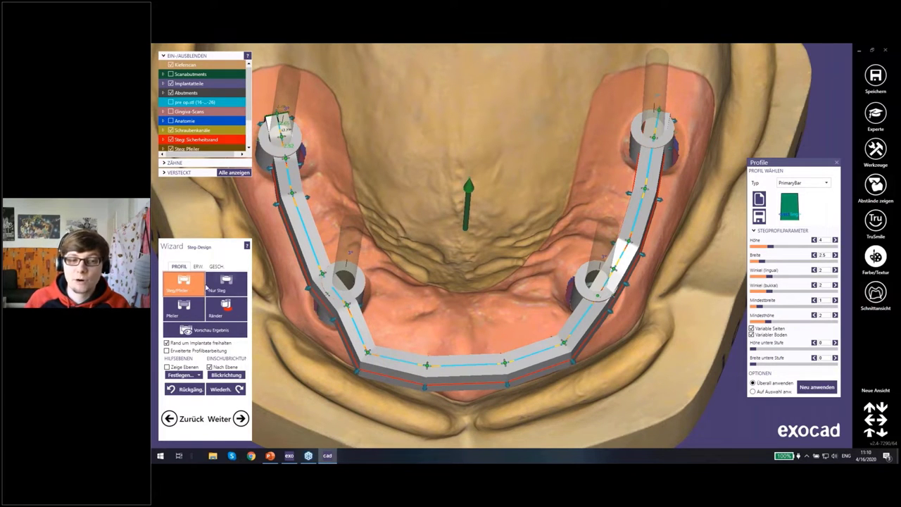
left_click(186, 308)
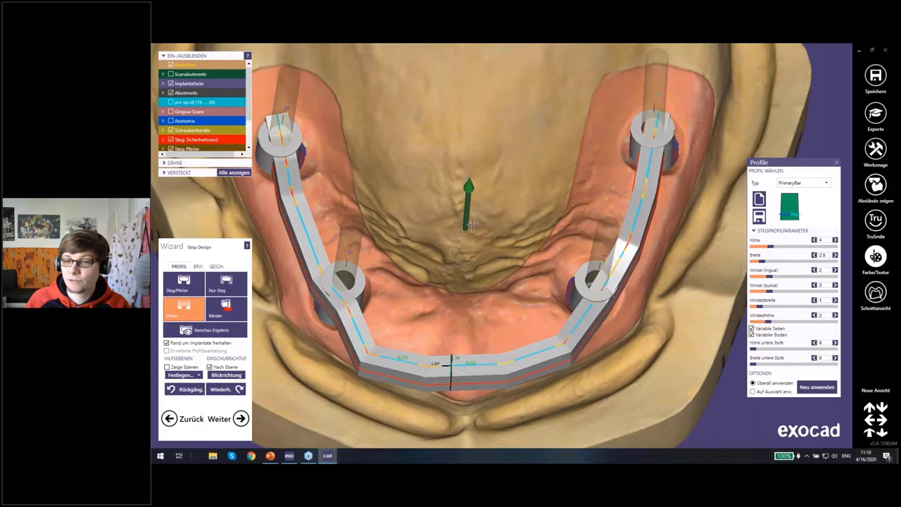
Orbit and zoom around the arch to inspect the abutment cylinders and bar sides
mouse_move(472, 236)
right_mouse_down()
mouse_move(631, 262)
mouse_move(609, 233)
mouse_move(479, 241)
mouse_move(543, 227)
mouse_move(522, 190)
mouse_move(539, 180)
mouse_move(561, 219)
mouse_move(577, 185)
mouse_move(519, 362)
right_mouse_up()
scroll(609, 232, "up", 3)
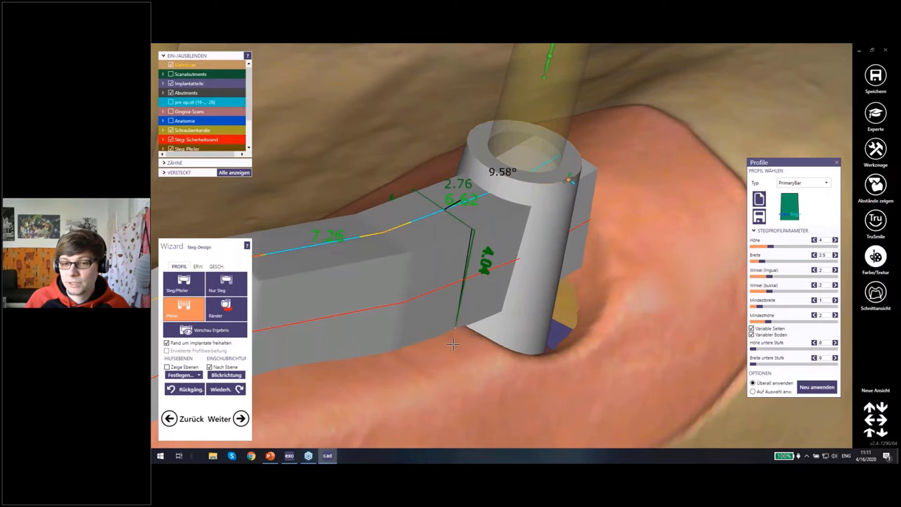
mouse_move(519, 249)
right_mouse_down()
mouse_move(565, 205)
mouse_move(564, 181)
mouse_move(535, 205)
mouse_move(455, 209)
mouse_move(459, 250)
right_mouse_up()
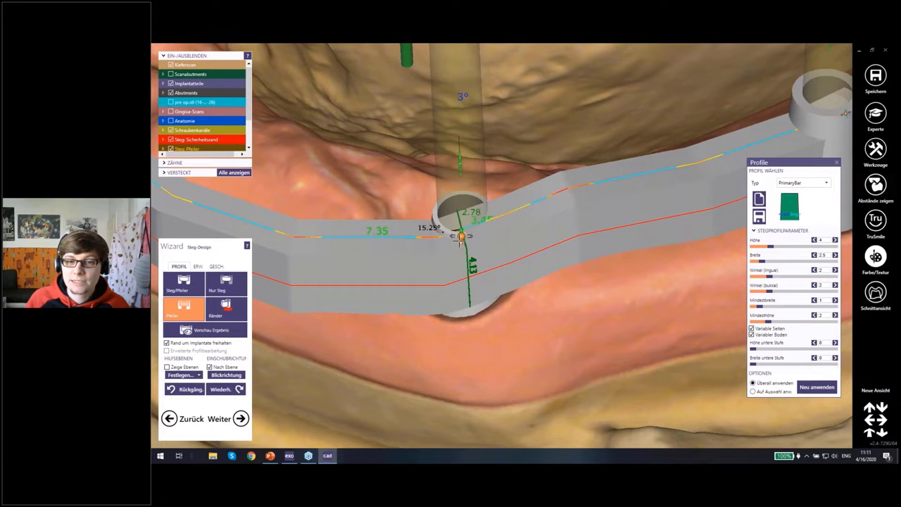
mouse_move(460, 240)
right_mouse_down()
mouse_move(429, 226)
mouse_move(457, 205)
mouse_move(291, 231)
mouse_move(278, 211)
mouse_move(450, 232)
mouse_move(454, 248)
mouse_move(459, 227)
right_mouse_up()
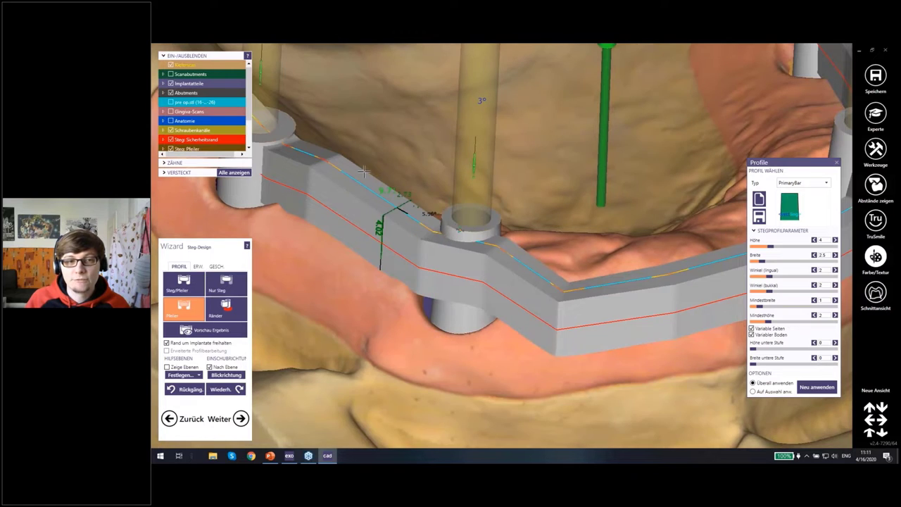
right_click_drag(408, 199, 447, 255)
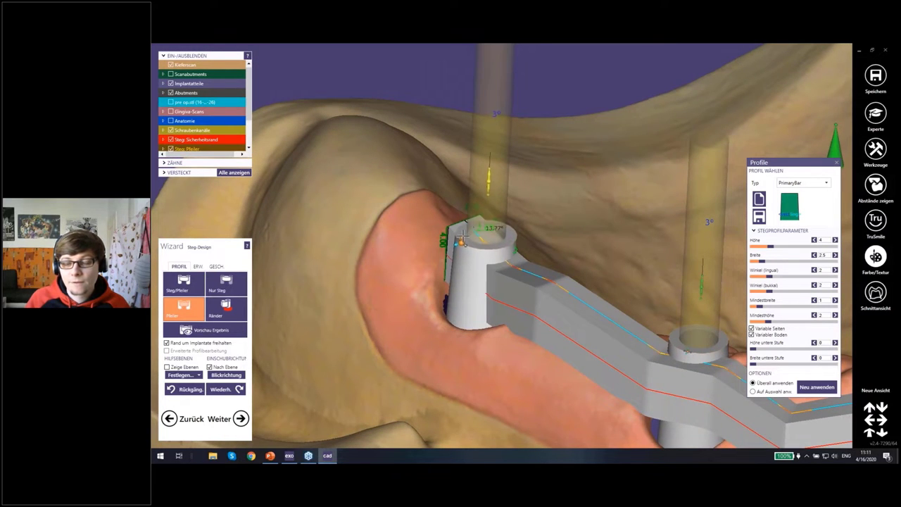
scroll(443, 232, "down", 5)
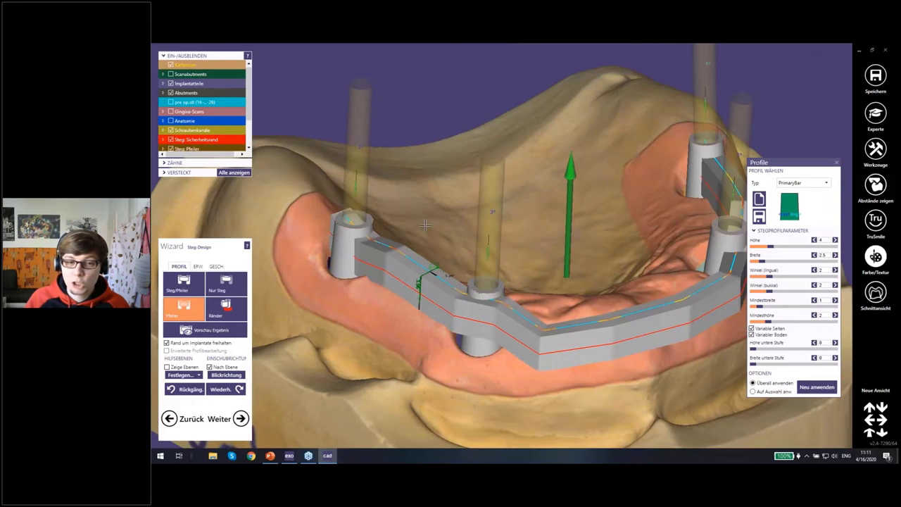
right_click_drag(425, 225, 352, 231)
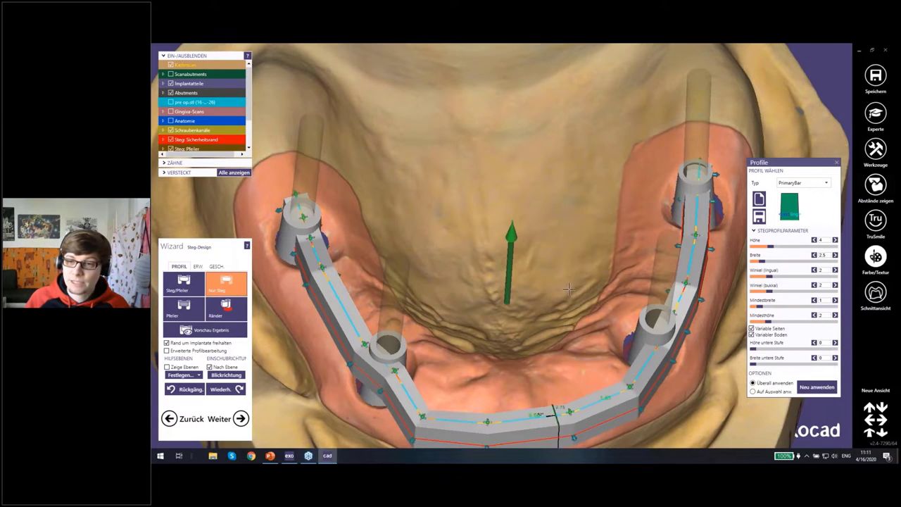
Move the bar endpoint and neighbouring point beside the upper abutment to shorten that segment
right_click_drag(562, 283, 647, 148)
scroll(647, 146, "up", 4)
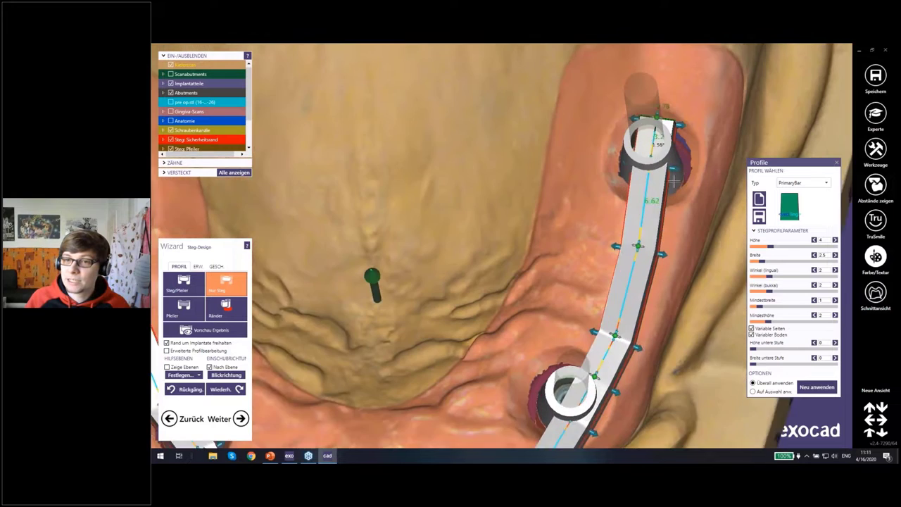
scroll(649, 146, "up", 3)
left_click_drag(650, 148, 656, 107)
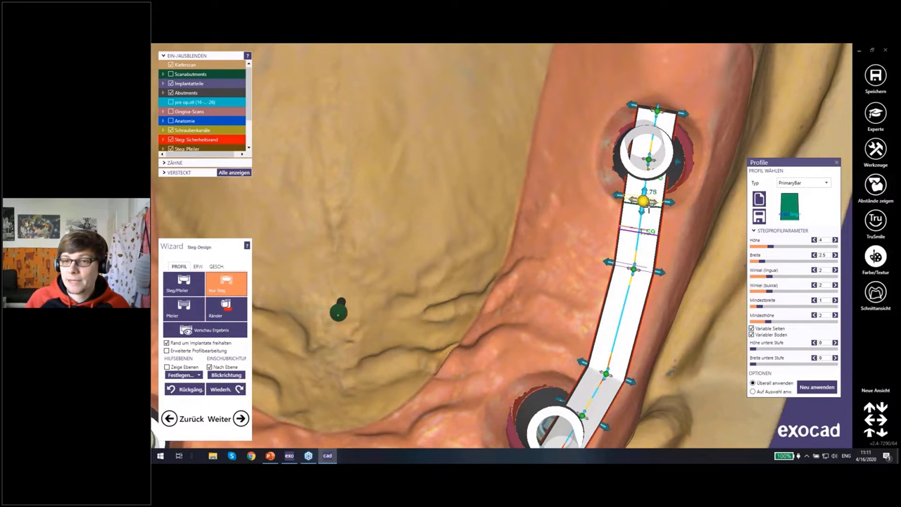
mouse_move(648, 203)
right_mouse_down()
mouse_move(637, 204)
mouse_move(644, 168)
right_mouse_up()
right_click_drag(664, 132, 654, 144)
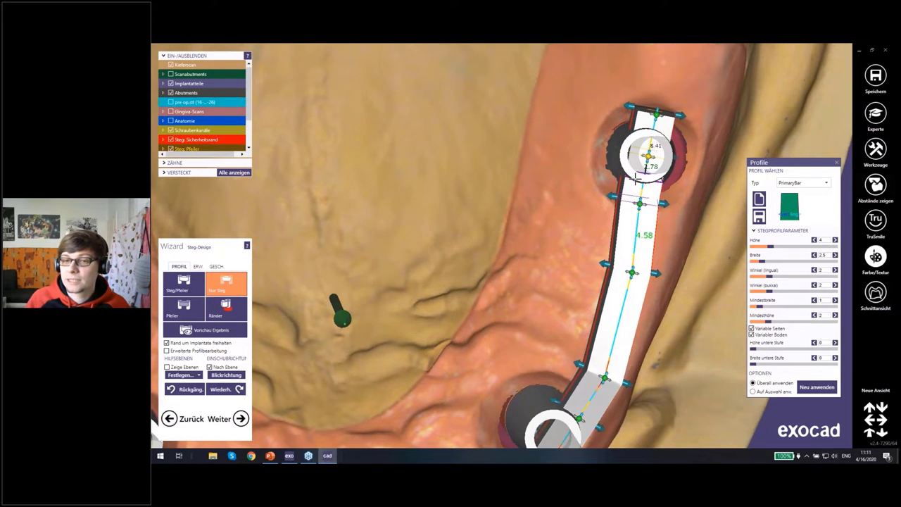
scroll(611, 190, "up", 3)
mouse_move(610, 190)
right_mouse_down()
mouse_move(512, 230)
mouse_move(493, 295)
mouse_move(498, 268)
right_mouse_up()
scroll(498, 278, "up", 3)
left_click_drag(499, 267, 493, 271)
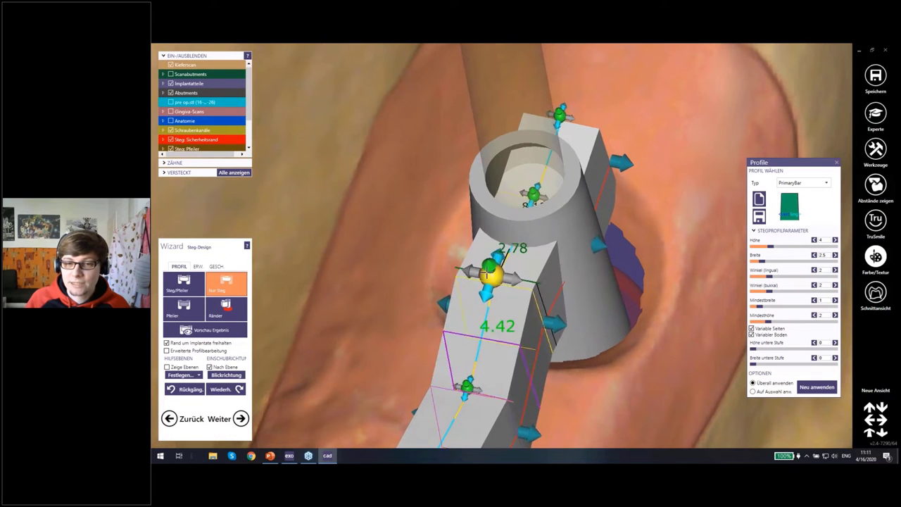
mouse_move(493, 271)
right_mouse_down()
mouse_move(471, 249)
mouse_move(549, 241)
mouse_move(570, 204)
right_mouse_up()
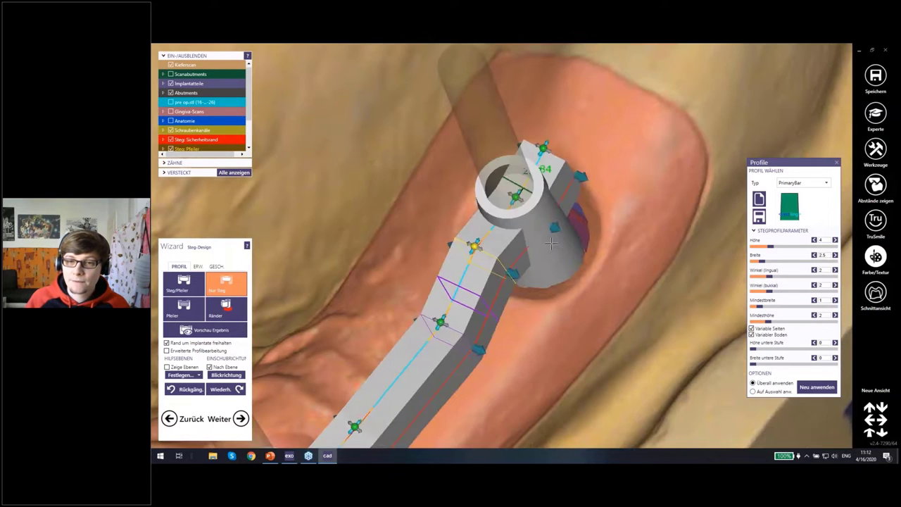
scroll(570, 204, "down", 3)
scroll(575, 199, "up", 2)
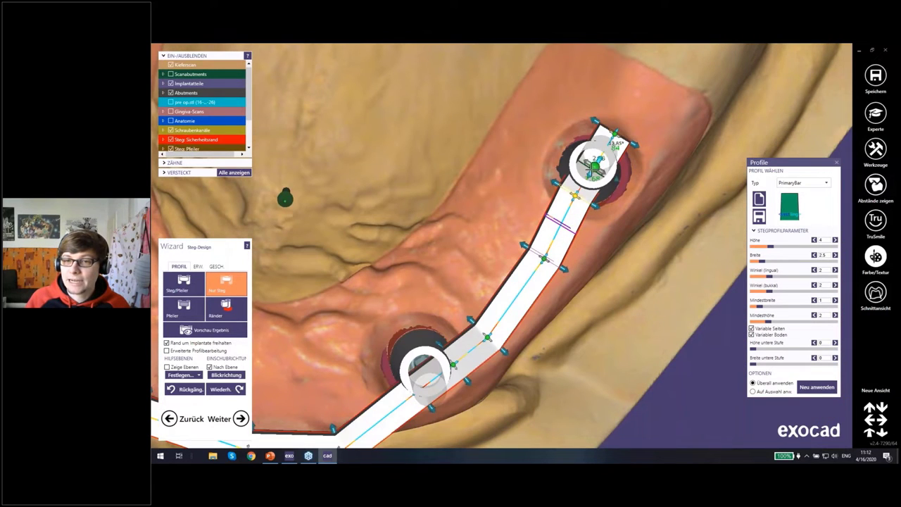
Slide the control point along the front bar segment near the lower abutment
right_click_drag(595, 163, 575, 199)
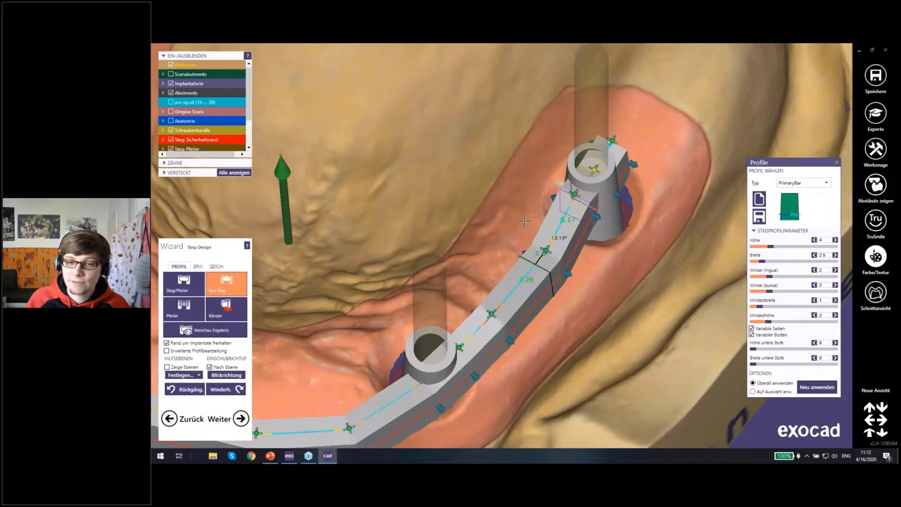
right_click_drag(619, 129, 483, 257)
scroll(407, 312, "up", 3)
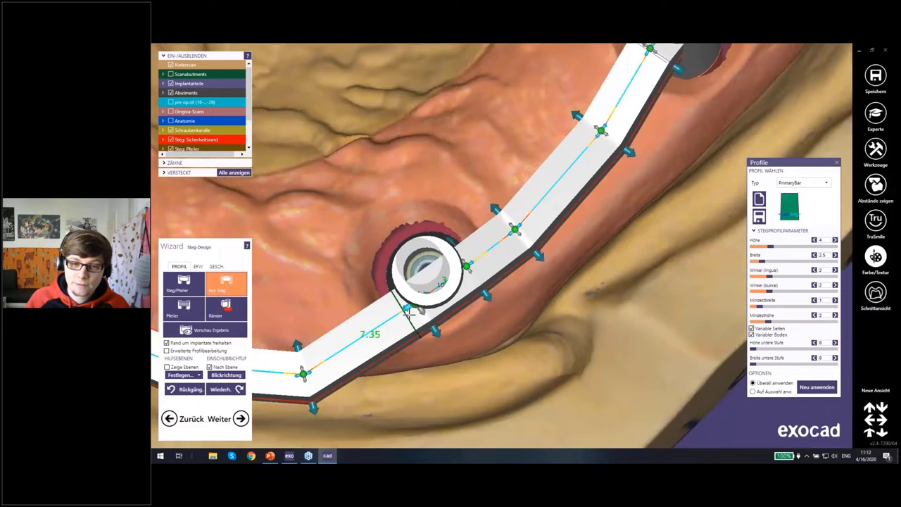
scroll(406, 312, "up", 2)
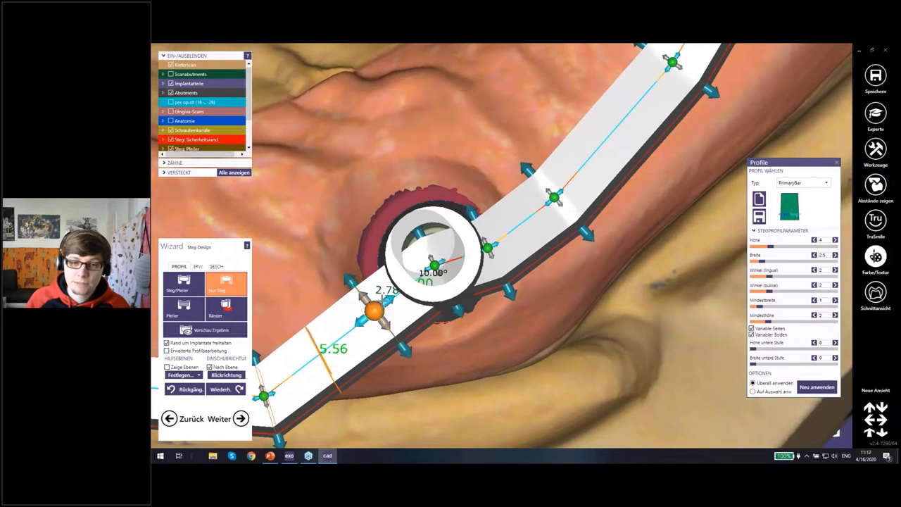
left_click_drag(374, 309, 369, 300)
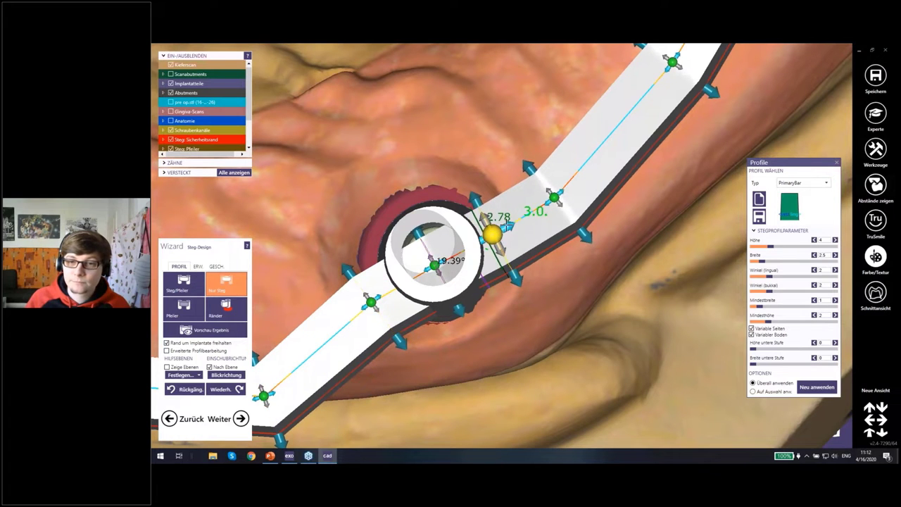
scroll(520, 218, "down", 1)
scroll(547, 201, "down", 2)
scroll(555, 195, "down", 3)
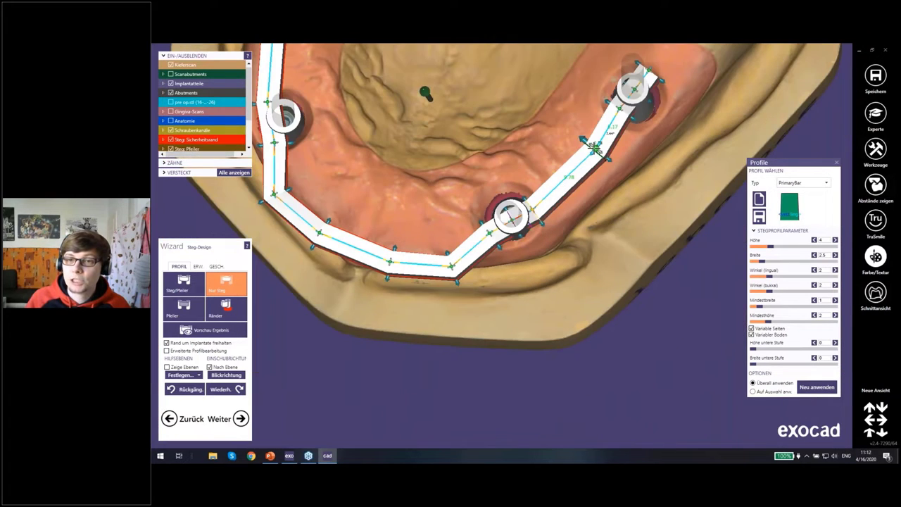
scroll(549, 171, "up", 1)
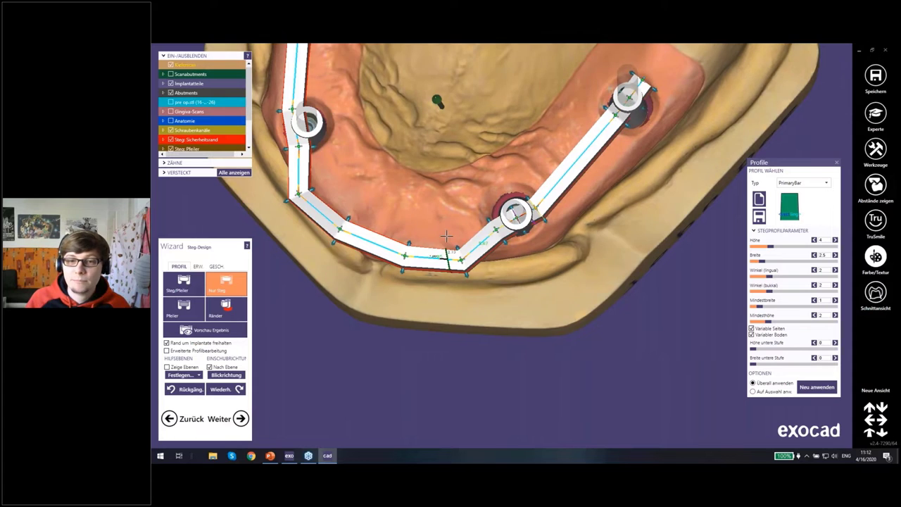
scroll(549, 176, "up", 1)
scroll(550, 211, "up", 1)
scroll(552, 244, "up", 1)
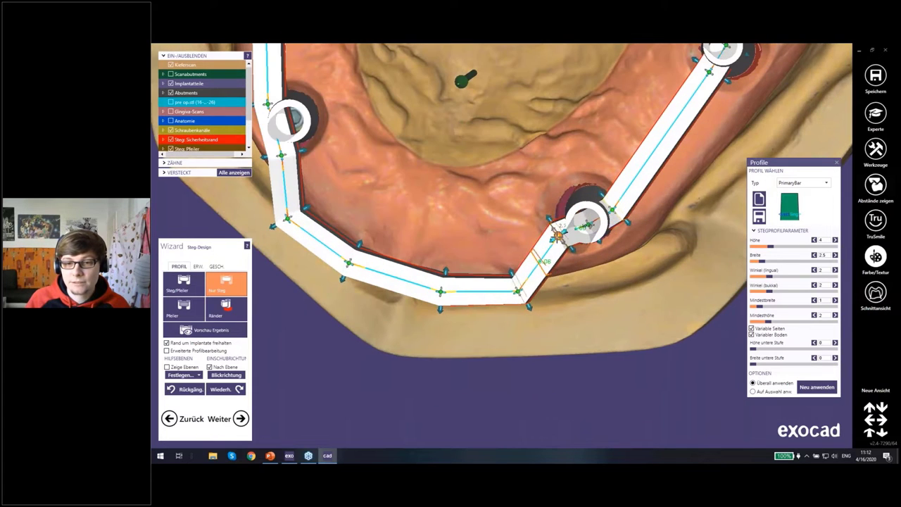
Move the front bar corners toward the right implant, down along the ridge, and up at lower-left
left_click_drag(518, 288, 425, 242)
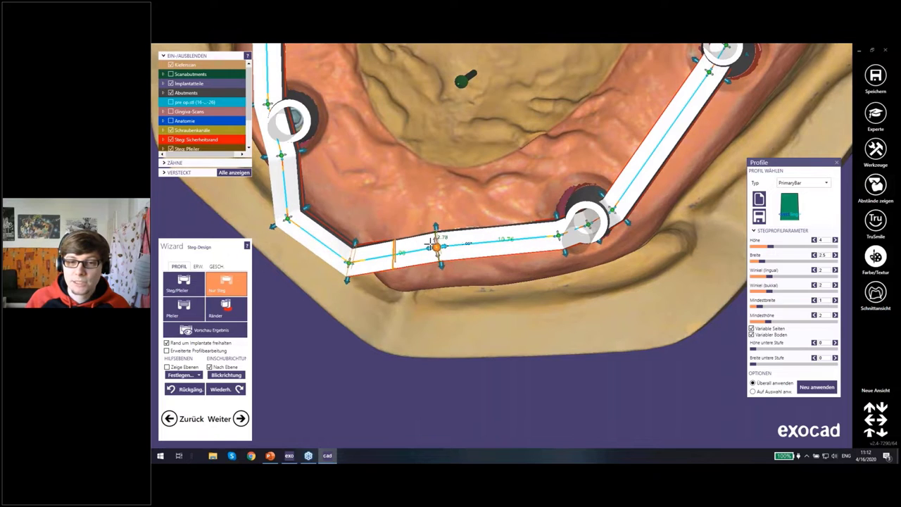
left_click_drag(425, 243, 401, 267)
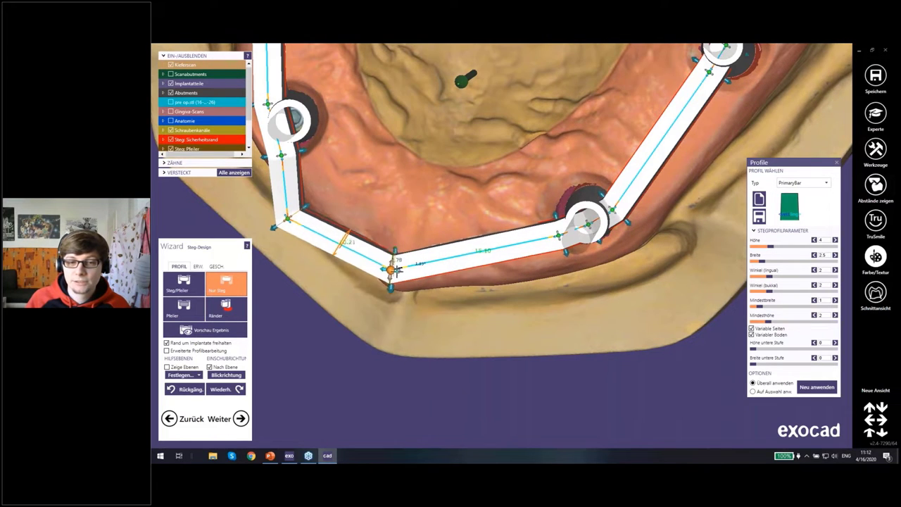
left_click_drag(287, 218, 295, 168)
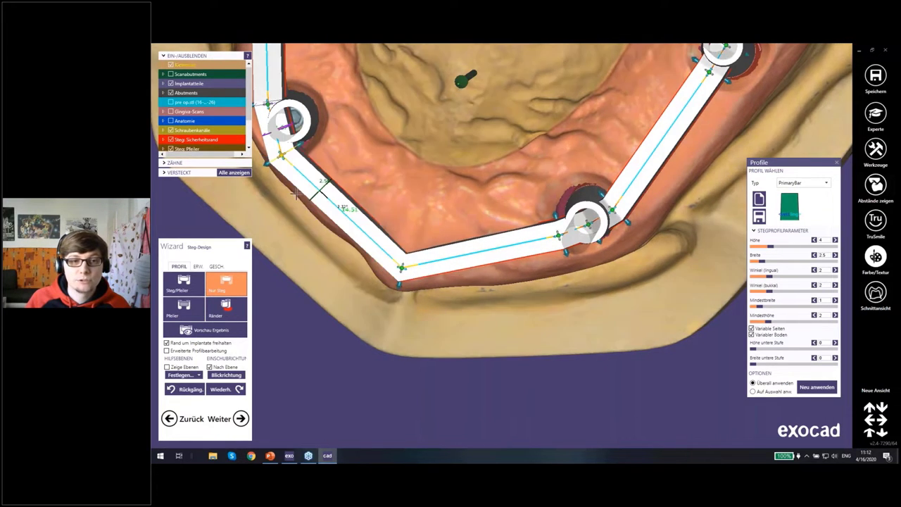
right_click_drag(297, 163, 494, 230)
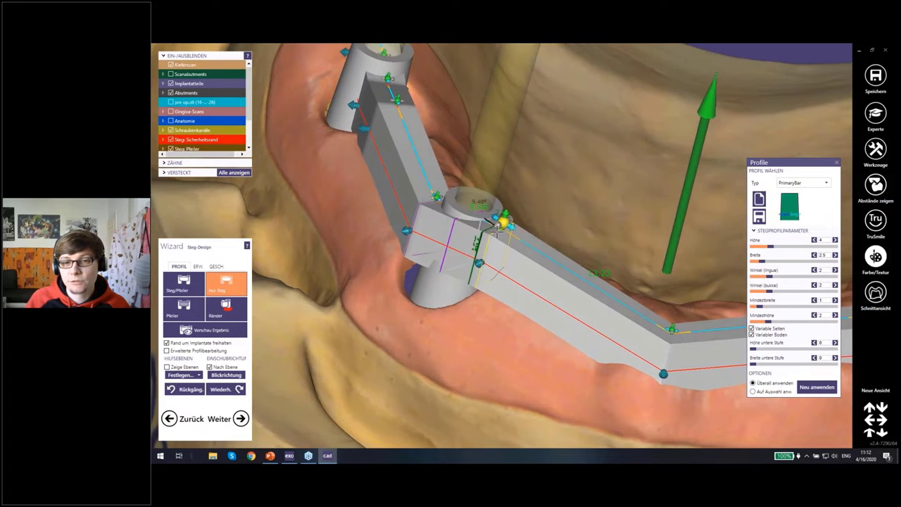
Place the yellow bar control point on the centre of the right front implant
right_click_drag(494, 230, 483, 199)
left_click_drag(475, 193, 485, 176)
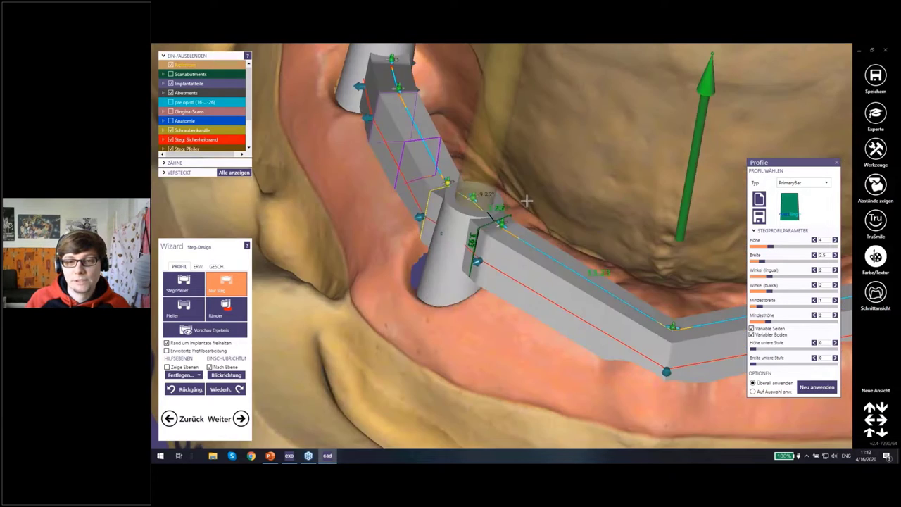
right_click_drag(461, 142, 496, 220)
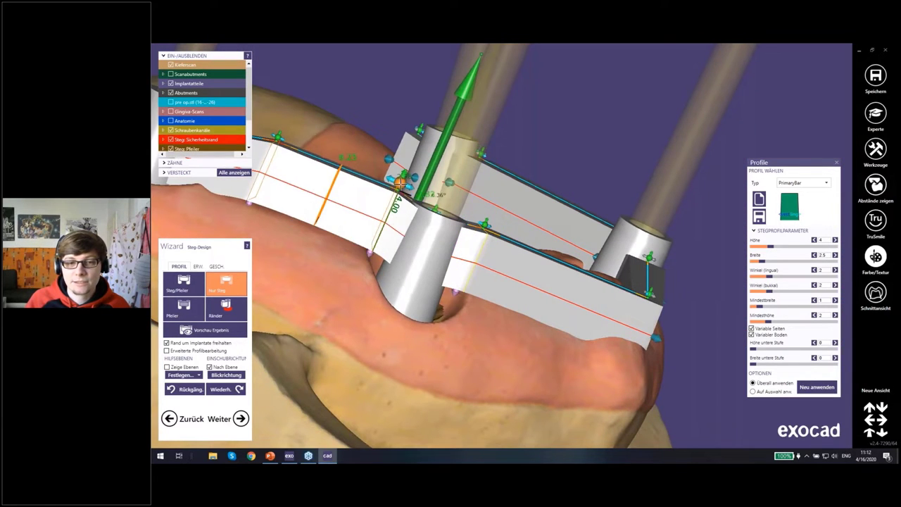
Orbit from frontal, top-down and low side views to inspect the V-shaped four-post bar
right_click_drag(319, 199, 589, 238)
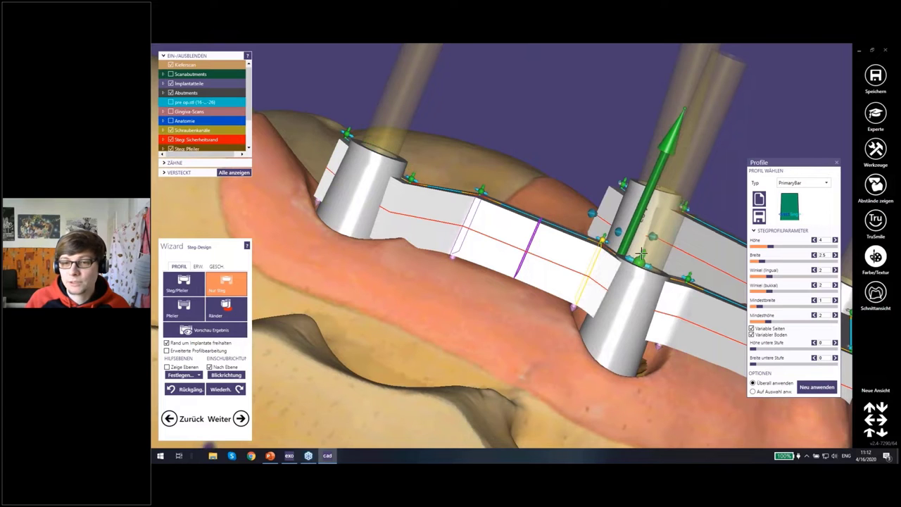
mouse_move(639, 254)
right_mouse_down()
mouse_move(476, 223)
mouse_move(436, 169)
right_mouse_up()
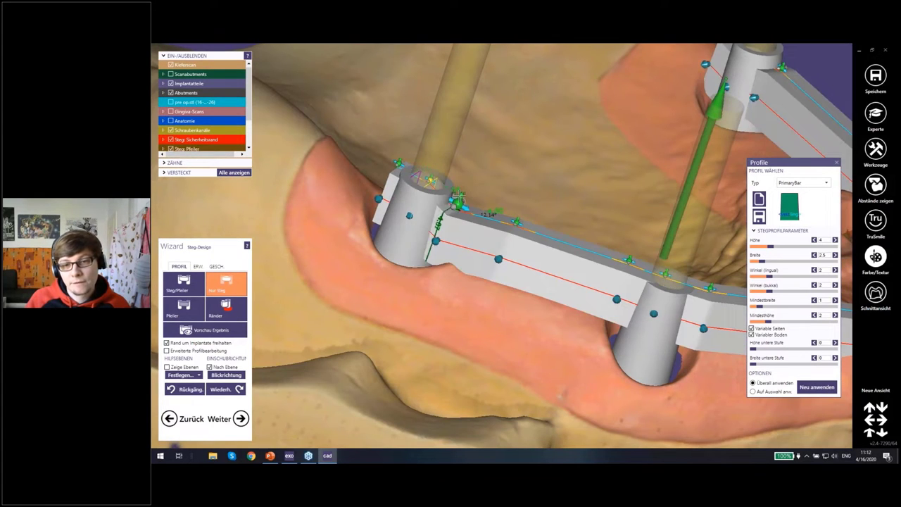
right_click_drag(519, 221, 553, 211)
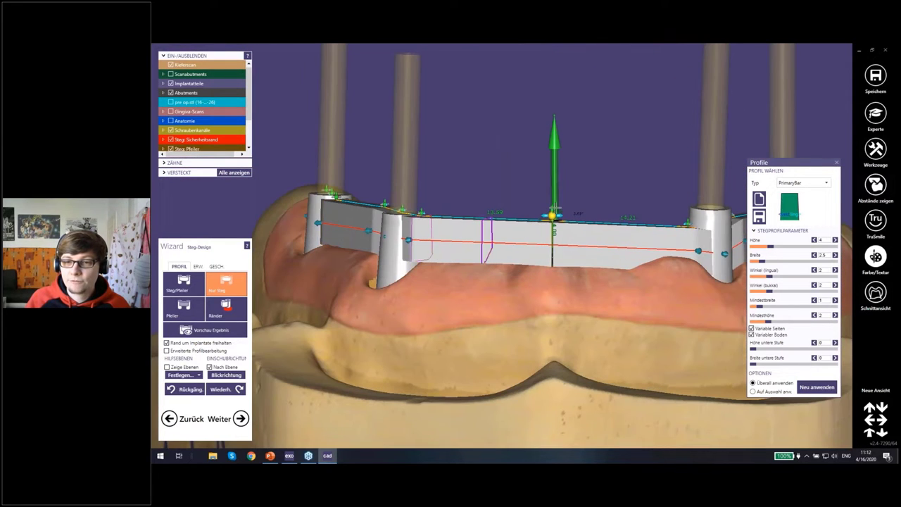
right_click_drag(577, 205, 592, 194)
scroll(614, 220, "up", 3)
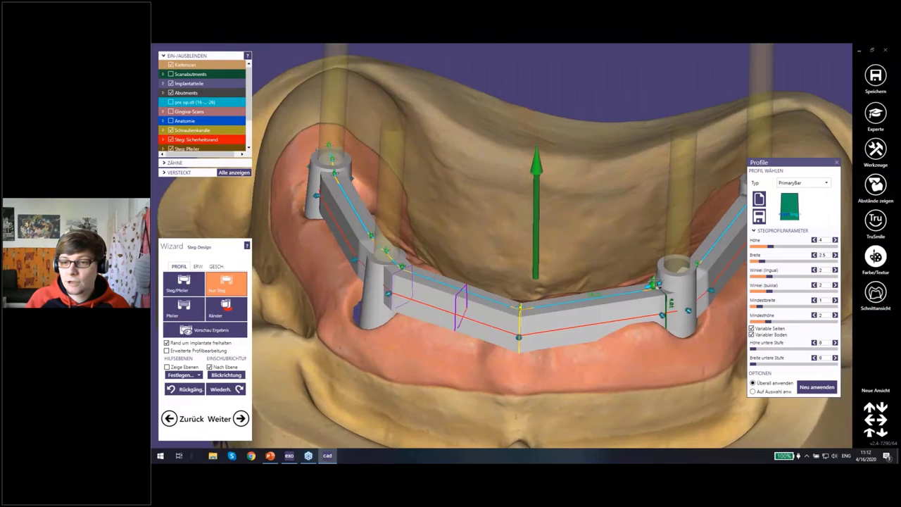
right_click_drag(620, 225, 674, 299)
scroll(674, 299, "up", 5)
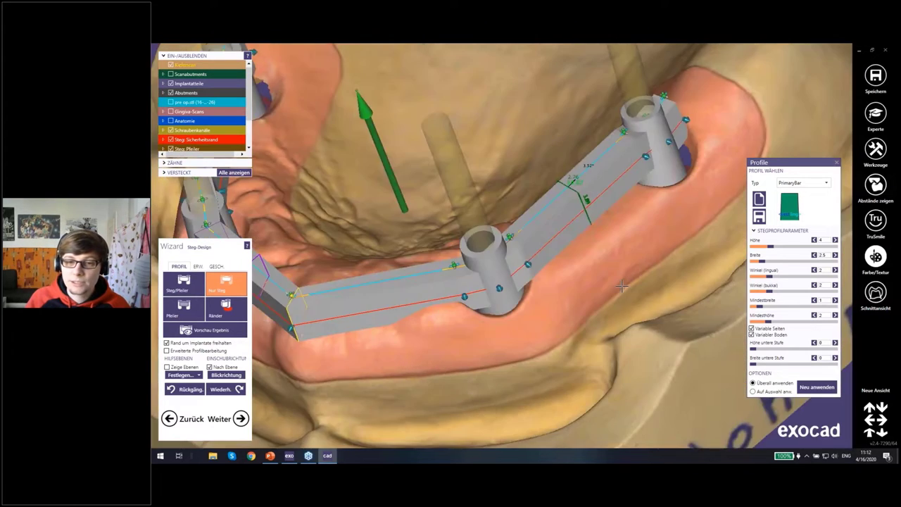
right_click_drag(432, 241, 437, 249)
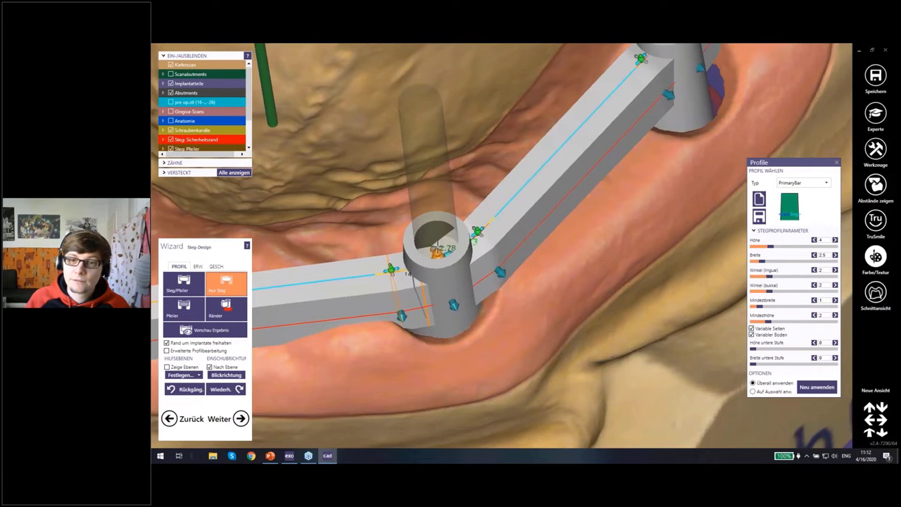
scroll(436, 248, "down", 3)
right_click_drag(436, 247, 520, 208)
scroll(438, 239, "up", 3)
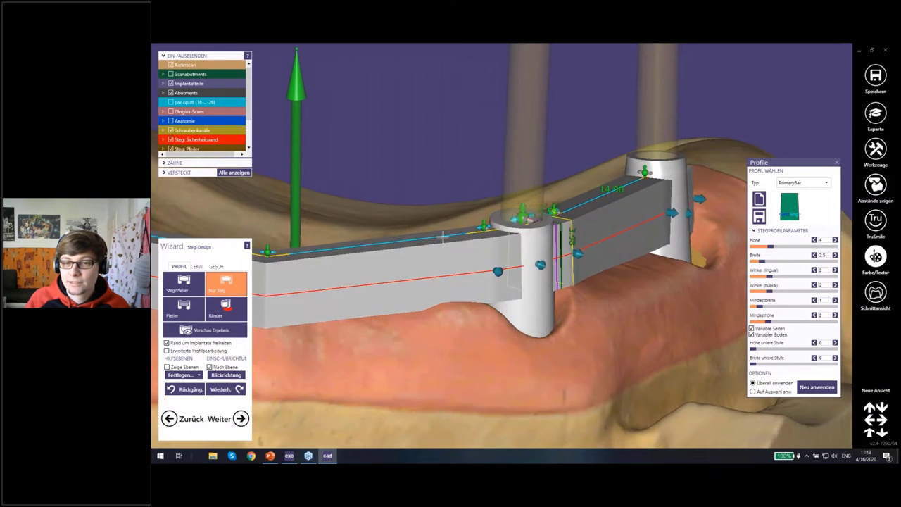
mouse_move(535, 204)
right_mouse_down()
mouse_move(424, 250)
mouse_move(534, 238)
right_mouse_up()
scroll(424, 250, "down", 3)
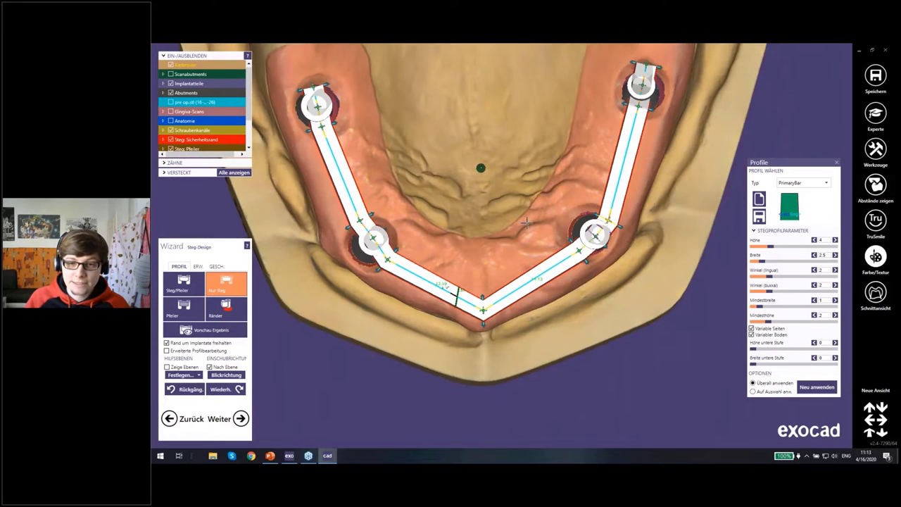
left_click(170, 102)
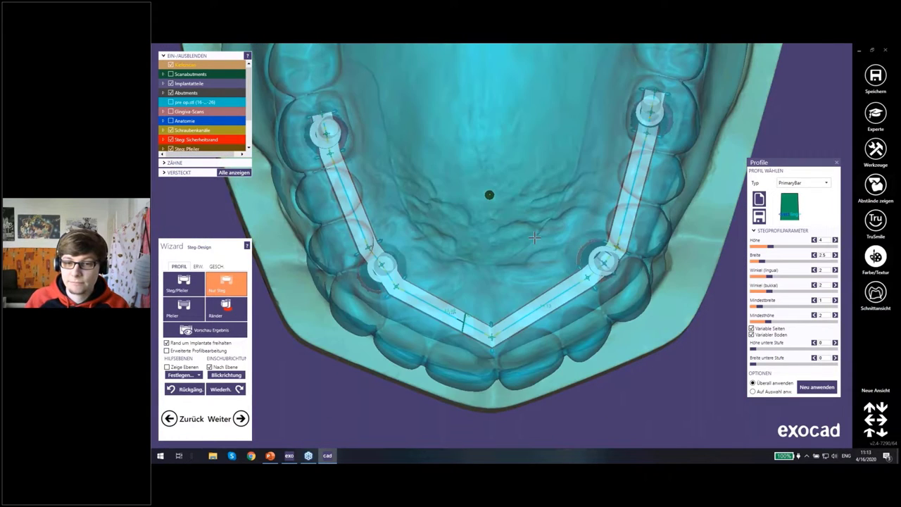
right_click_drag(534, 237, 398, 301)
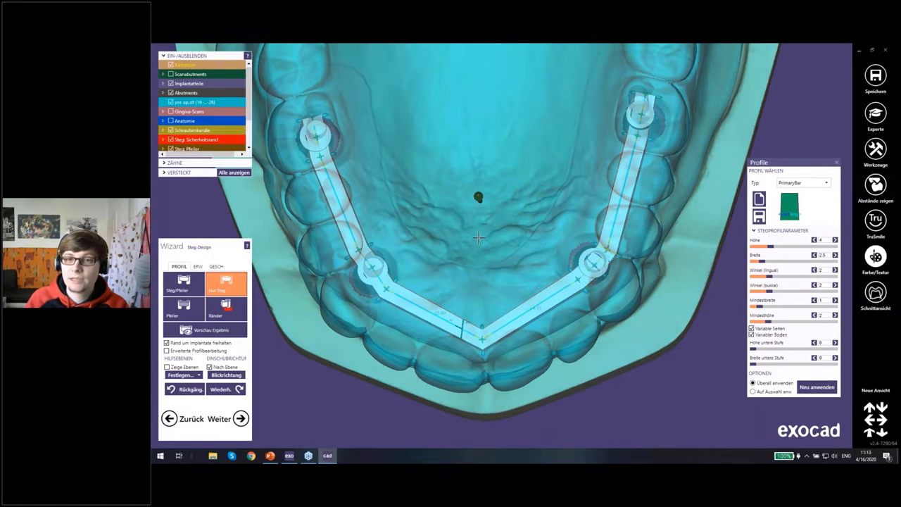
right_click_drag(478, 238, 486, 234)
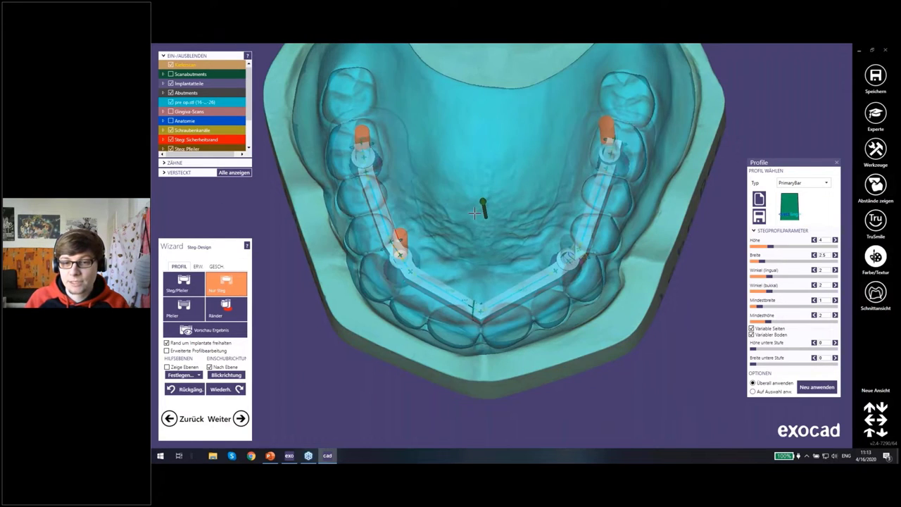
mouse_move(486, 233)
right_mouse_down()
mouse_move(462, 225)
mouse_move(471, 250)
right_mouse_up()
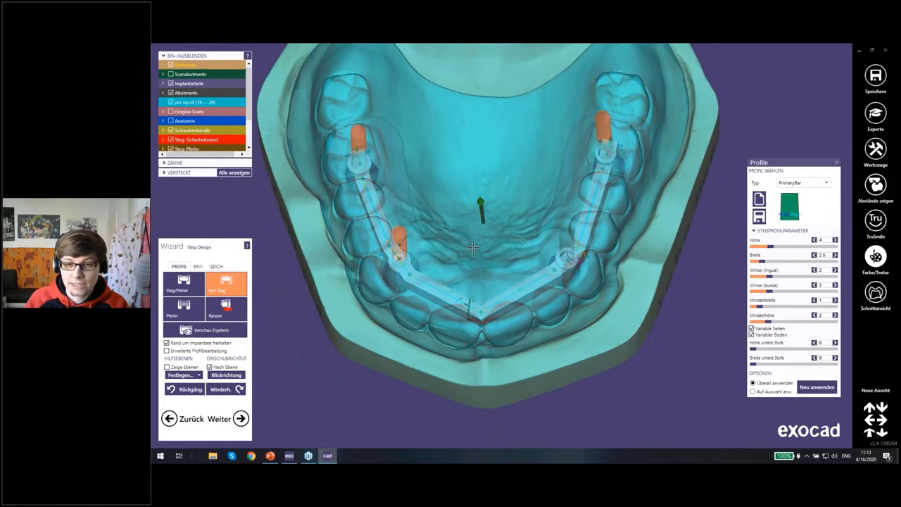
scroll(470, 276, "up", 3)
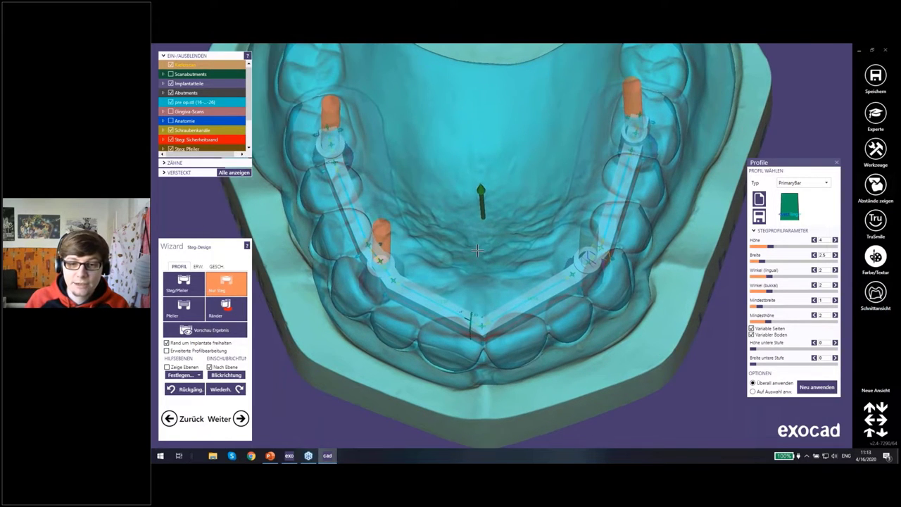
right_click_drag(470, 277, 464, 211)
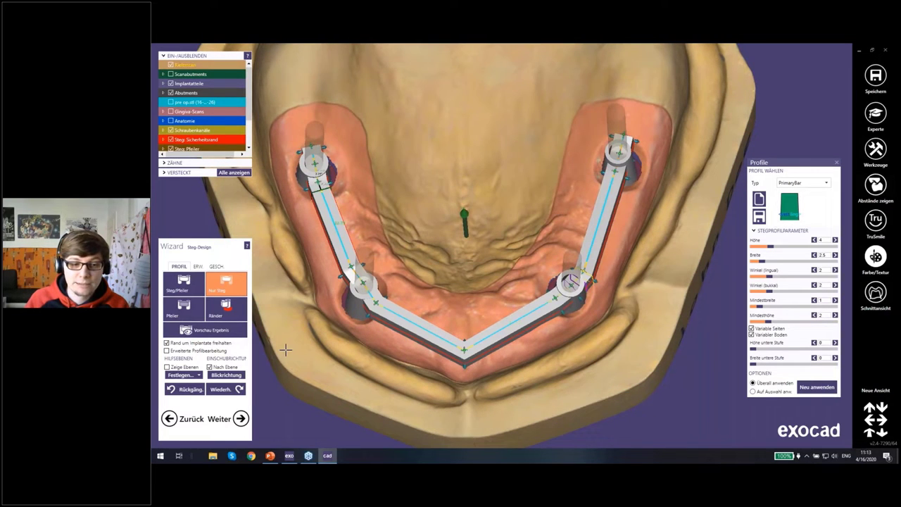
In side view, lower the front bar control point to flatten its bend from 9.32° to about 5.5°
mouse_move(462, 266)
right_mouse_down()
mouse_move(470, 218)
mouse_move(471, 232)
right_mouse_up()
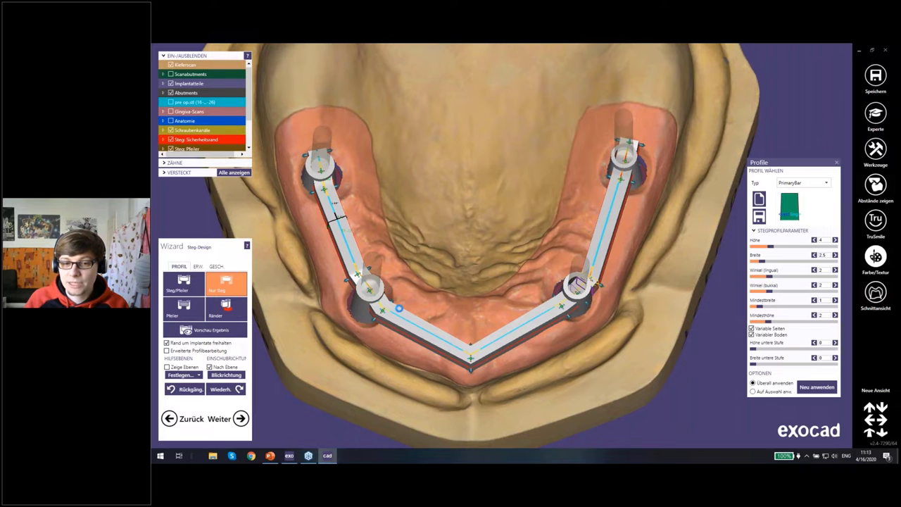
mouse_move(399, 307)
right_mouse_down()
mouse_move(527, 340)
mouse_move(518, 283)
mouse_move(433, 282)
right_mouse_up()
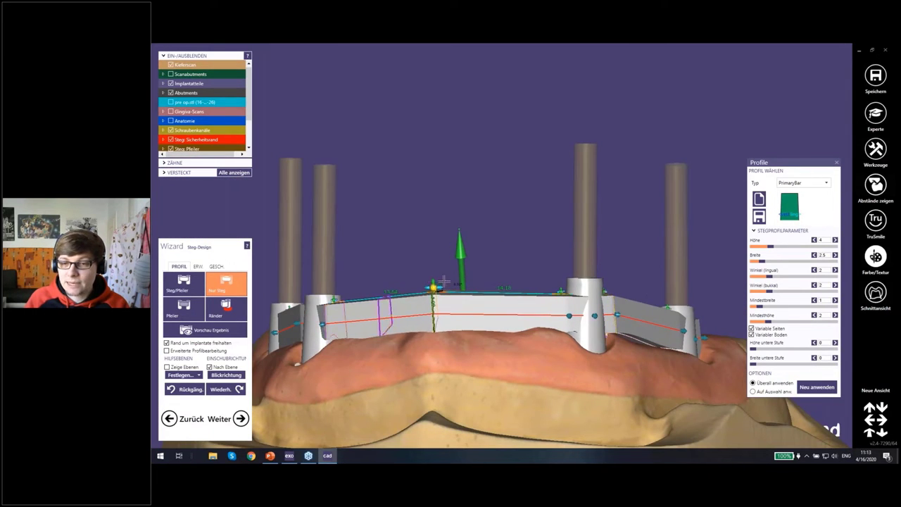
scroll(538, 265, "up", 2)
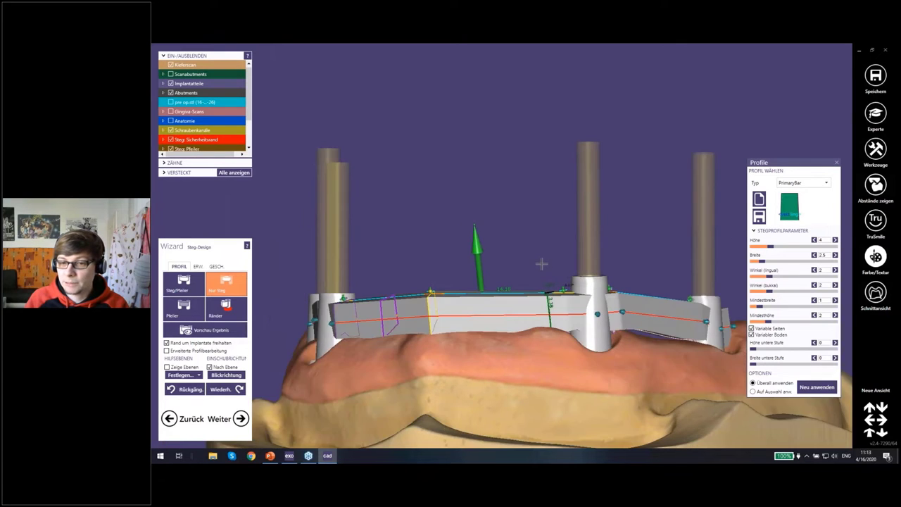
right_click_drag(539, 264, 424, 290)
left_click_drag(425, 289, 425, 299)
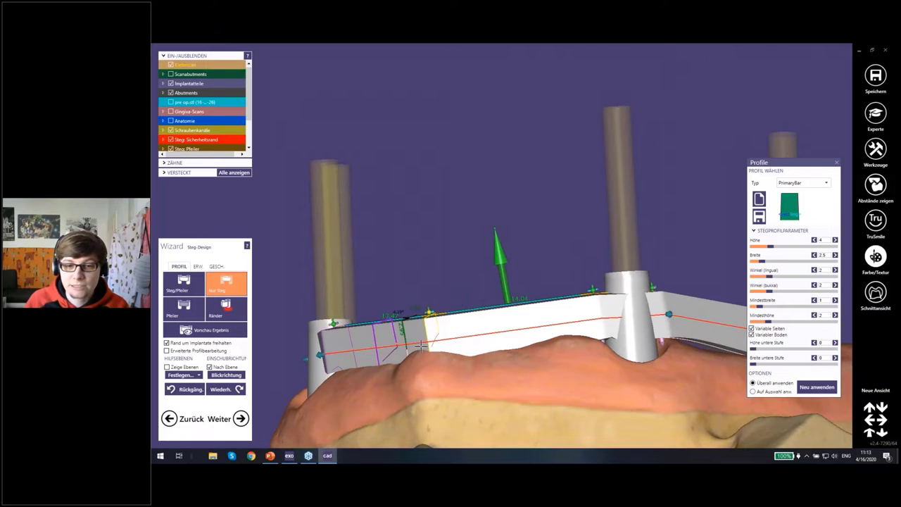
mouse_move(415, 349)
right_mouse_down()
mouse_move(440, 303)
mouse_move(484, 255)
right_mouse_up()
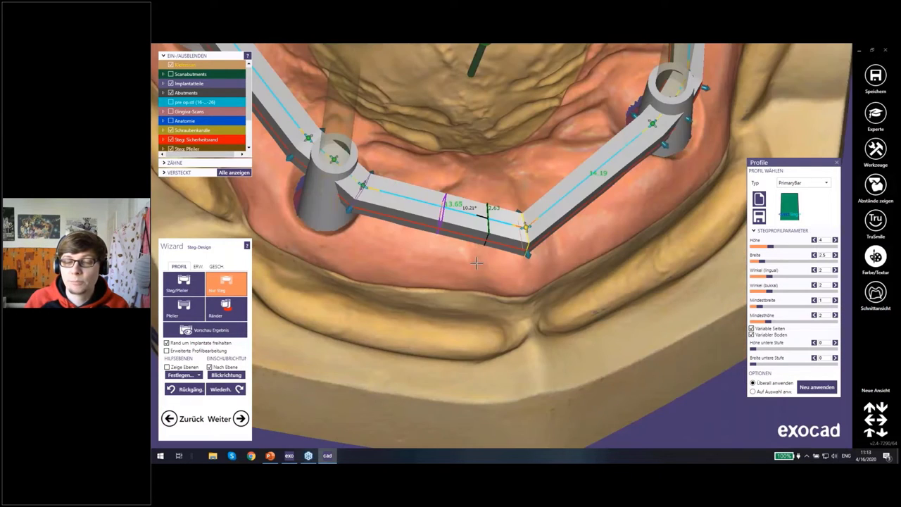
mouse_move(476, 262)
right_mouse_down()
mouse_move(424, 255)
mouse_move(321, 206)
right_mouse_up()
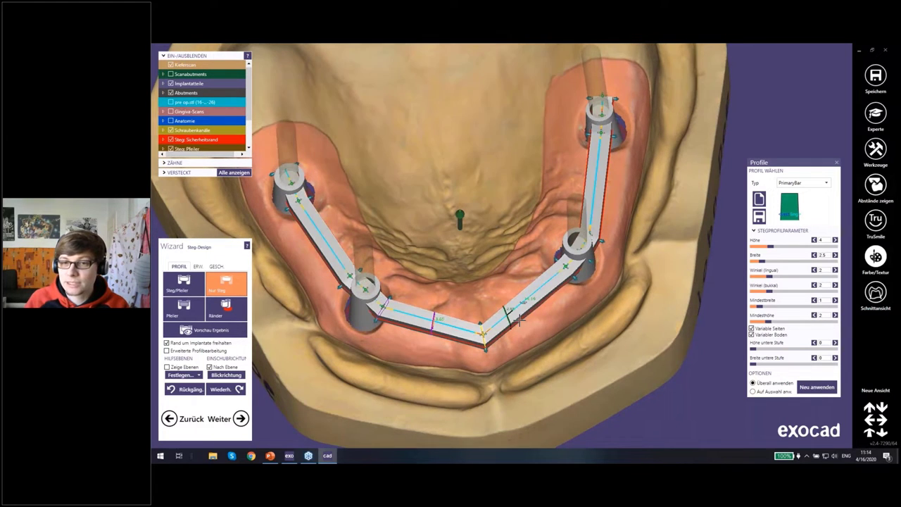
right_click_drag(450, 200, 190, 261)
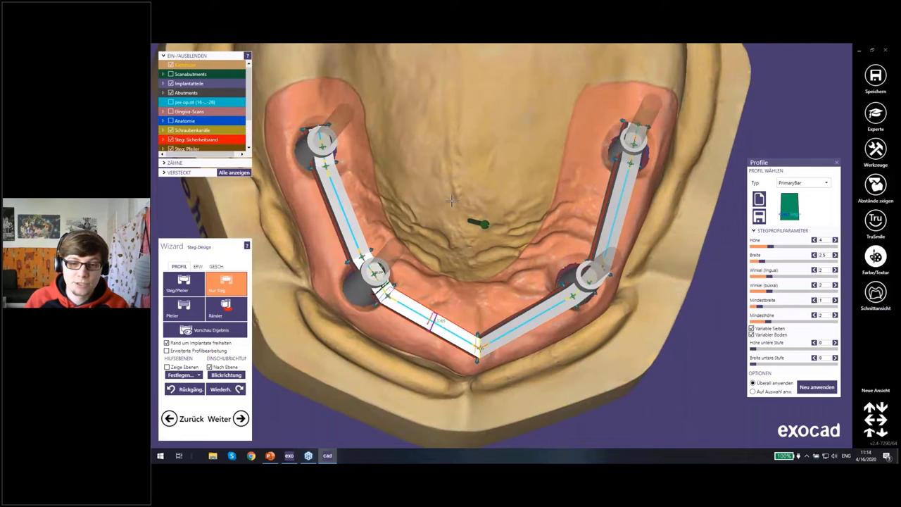
Set the bar form to Rund on the ERW. tab and inspect the smoothly curved front section
left_click(197, 267)
left_click(227, 288)
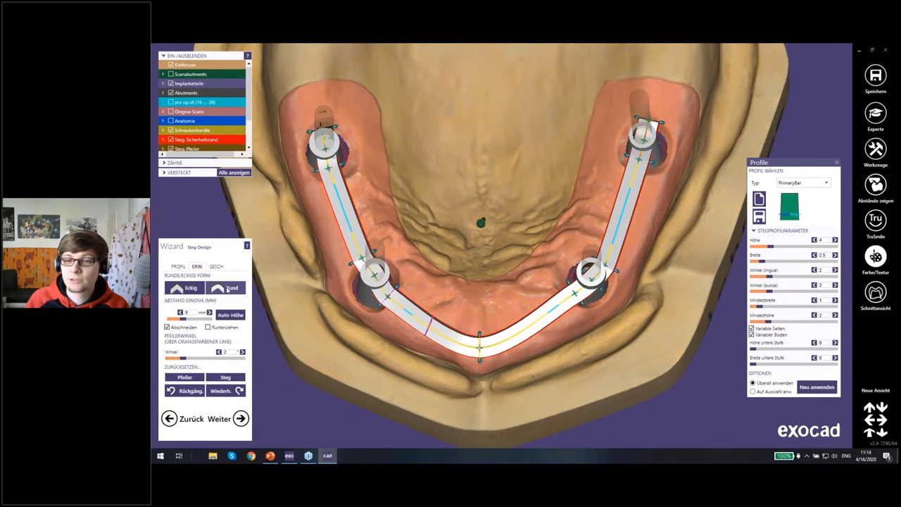
mouse_move(450, 232)
right_mouse_down()
mouse_move(451, 301)
mouse_move(481, 343)
right_mouse_up()
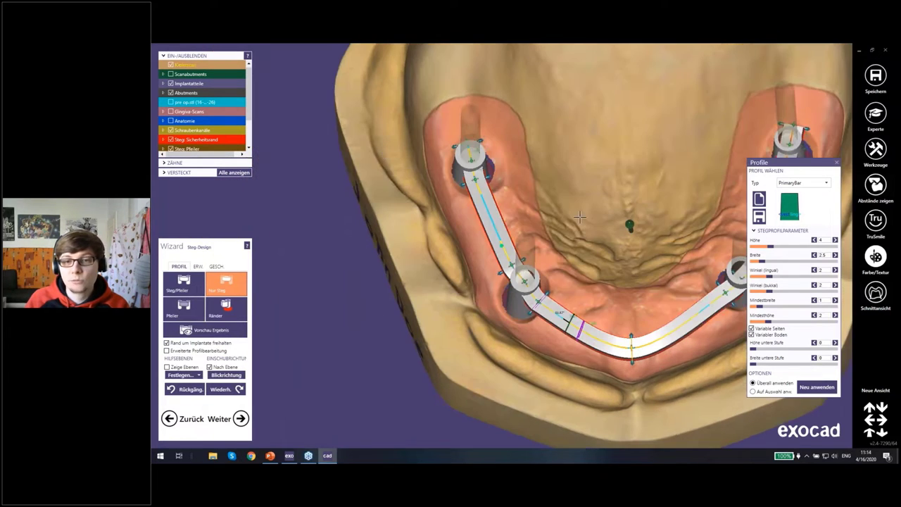
mouse_move(480, 343)
right_mouse_down()
mouse_move(581, 213)
mouse_move(511, 191)
right_mouse_up()
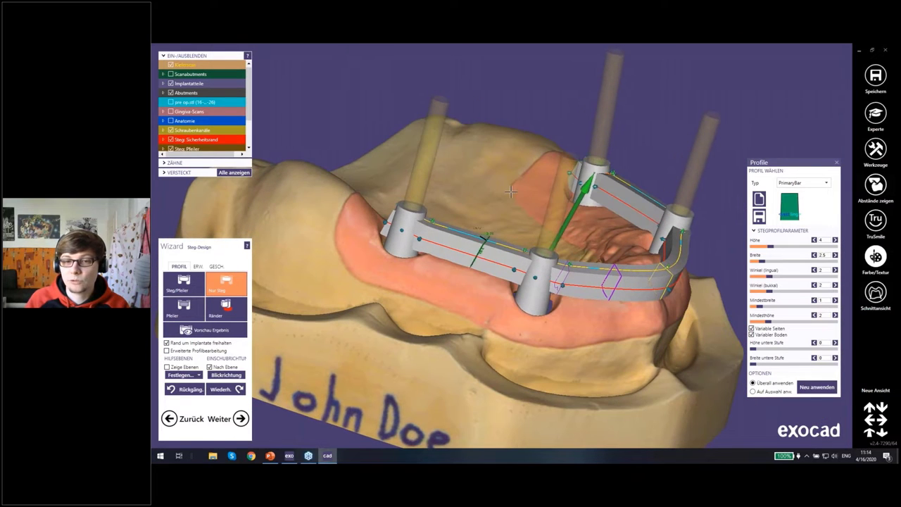
Add a control point on the left bar centreline and raise the bar's top edge into a peak
scroll(490, 198, "up", 2)
scroll(489, 198, "up", 2)
scroll(493, 204, "up", 2)
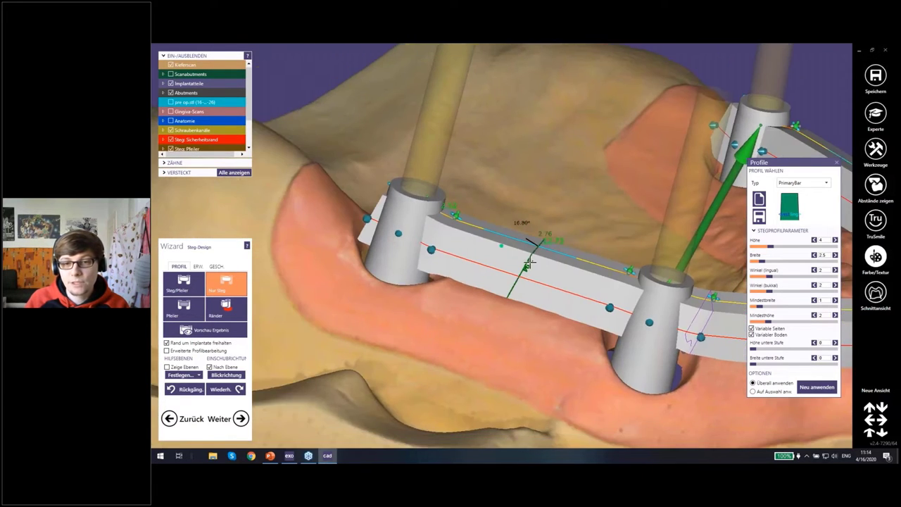
mouse_move(499, 211)
right_mouse_down()
mouse_move(526, 242)
mouse_move(496, 227)
right_mouse_up()
scroll(494, 226, "up", 2)
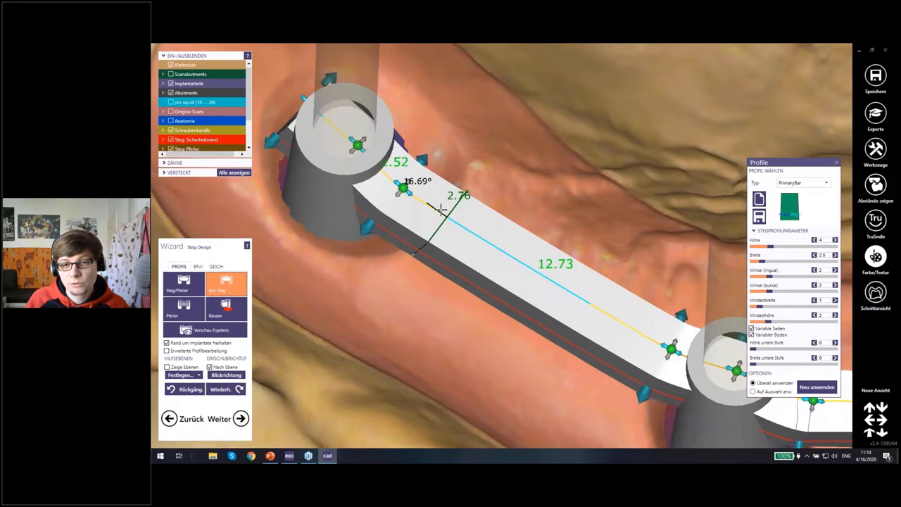
left_click(447, 219)
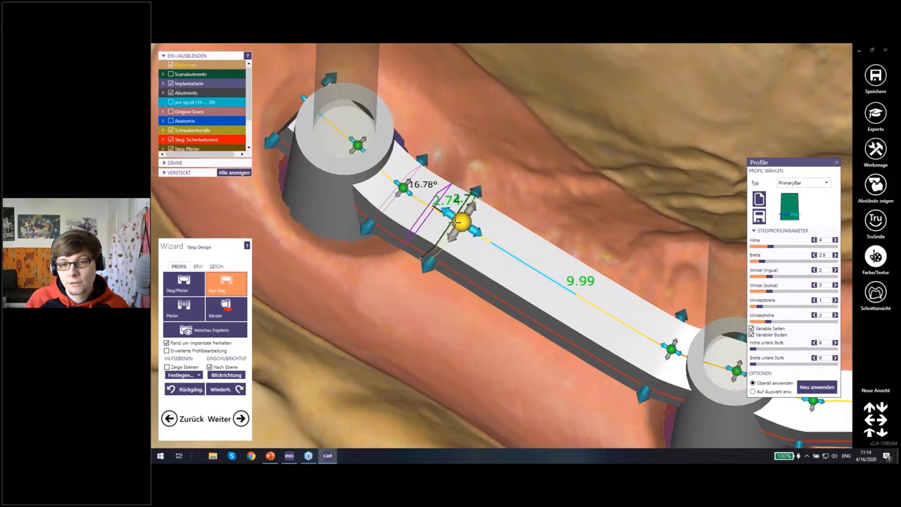
mouse_move(556, 271)
right_mouse_down()
mouse_move(560, 253)
mouse_move(544, 232)
right_mouse_up()
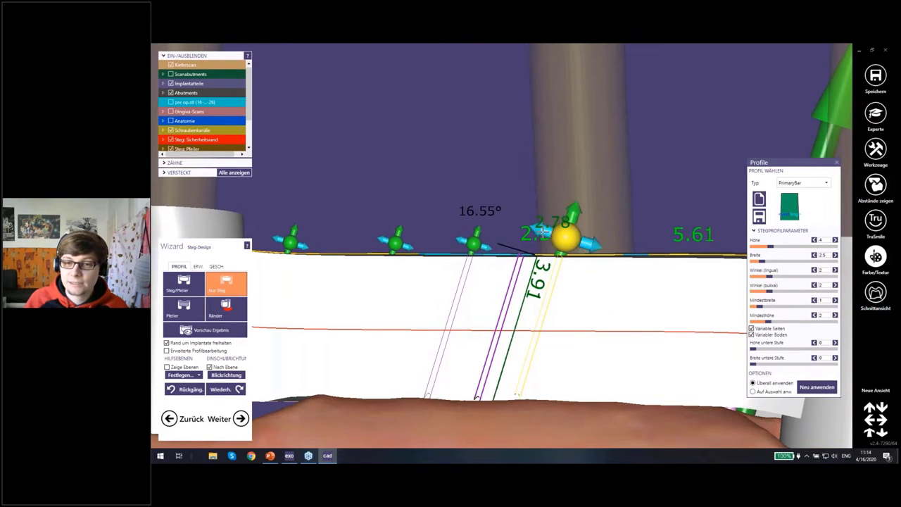
mouse_move(536, 225)
left_mouse_down()
mouse_move(559, 232)
mouse_move(466, 218)
left_mouse_up()
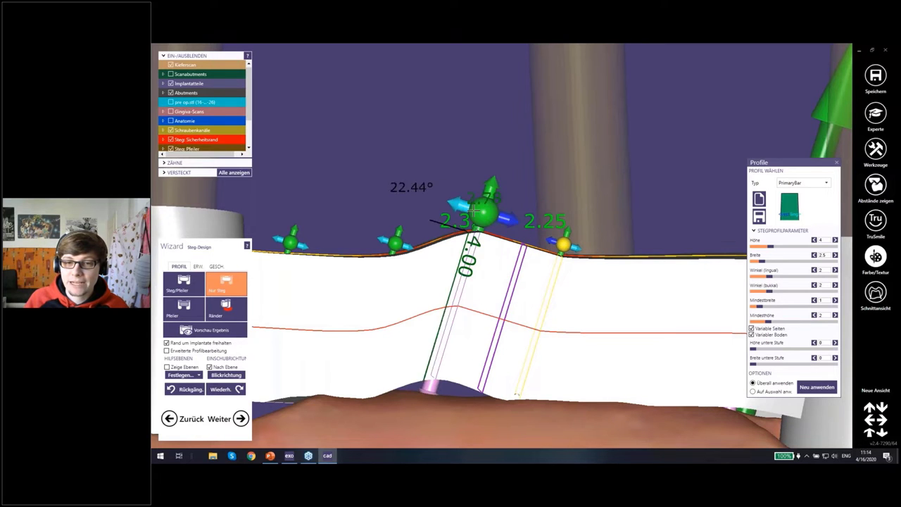
scroll(467, 218, "down", 3)
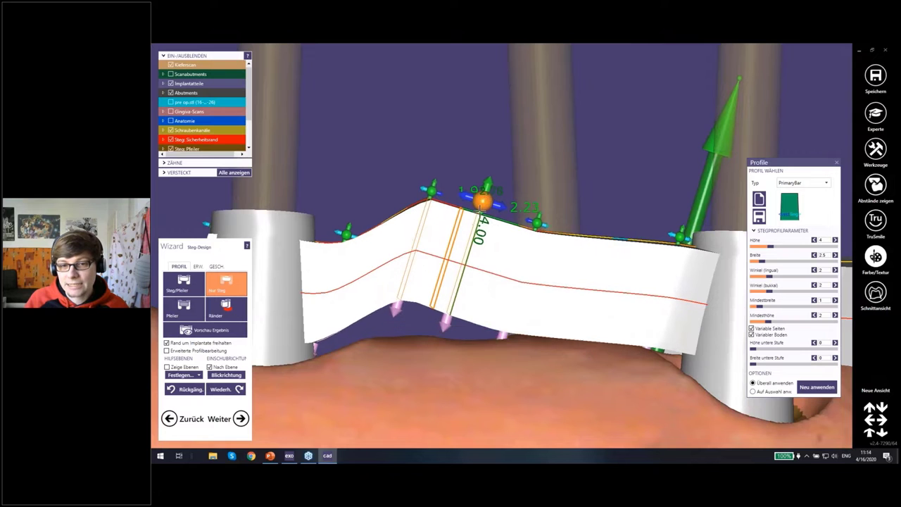
scroll(478, 219, "down", 2)
scroll(477, 232, "down", 2)
scroll(476, 232, "down", 2)
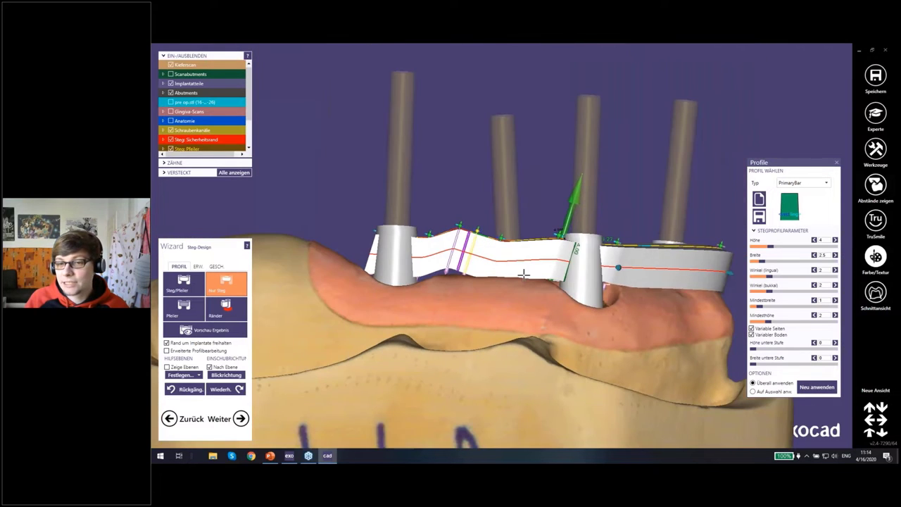
Nudge the new control point to refine the raised bar profile
mouse_move(477, 232)
right_mouse_down()
mouse_move(470, 186)
mouse_move(461, 199)
right_mouse_up()
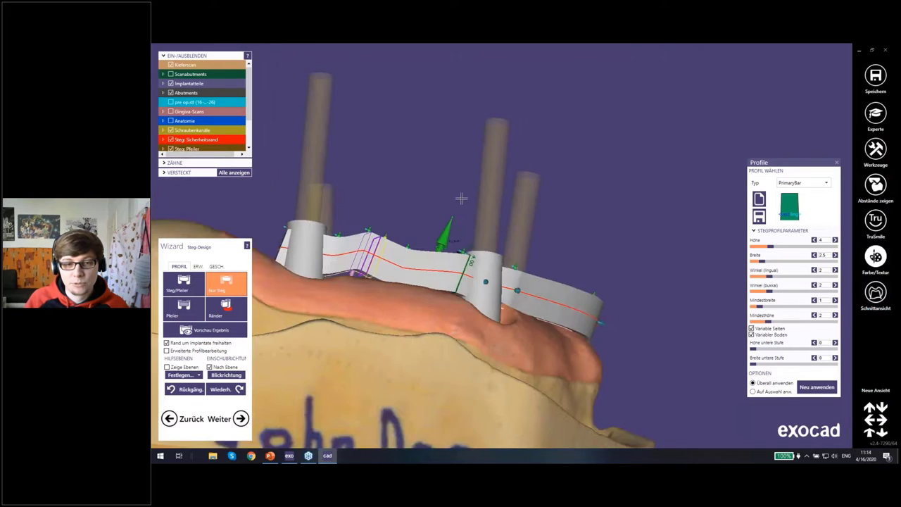
scroll(461, 199, "up", 2)
scroll(388, 228, "up", 2)
left_click_drag(427, 238, 421, 240)
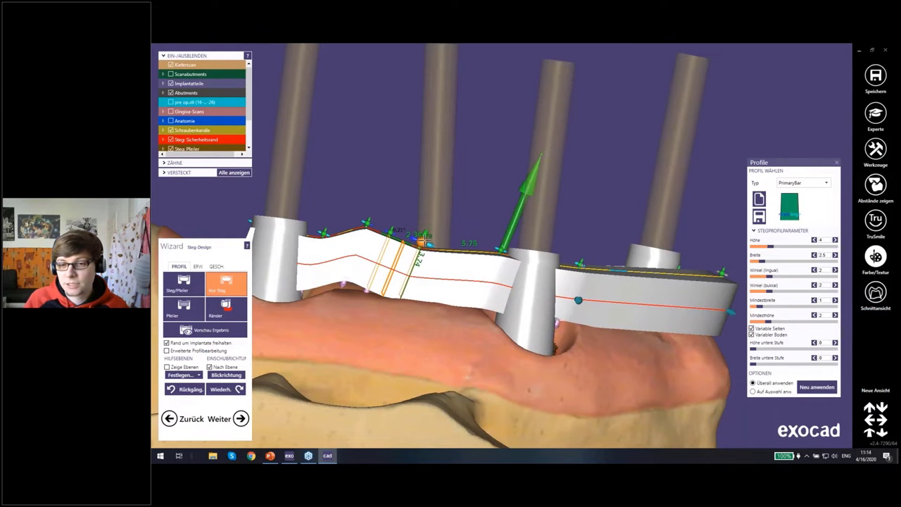
right_click_drag(421, 241, 420, 239)
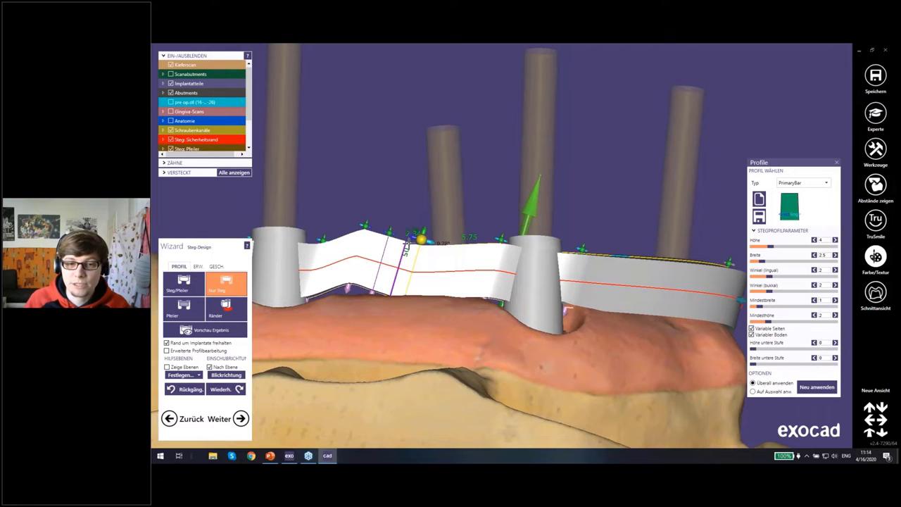
right_click_drag(420, 240, 329, 220)
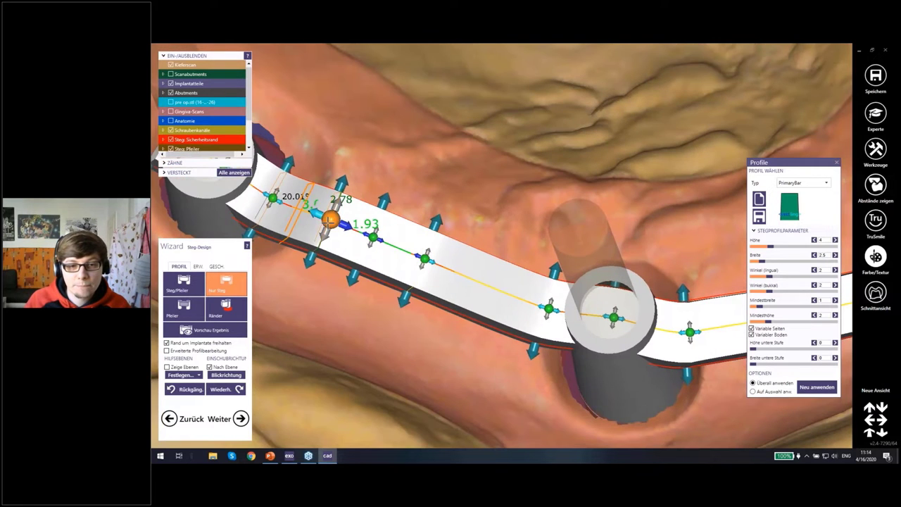
Select the next control point and raise the bar near the left post, adjusting its angle
left_click(424, 258)
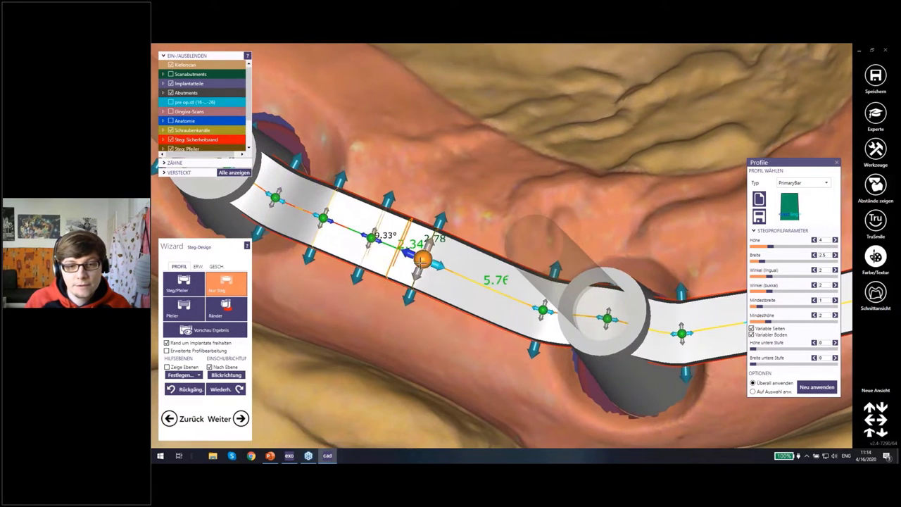
right_click_drag(378, 259, 345, 288)
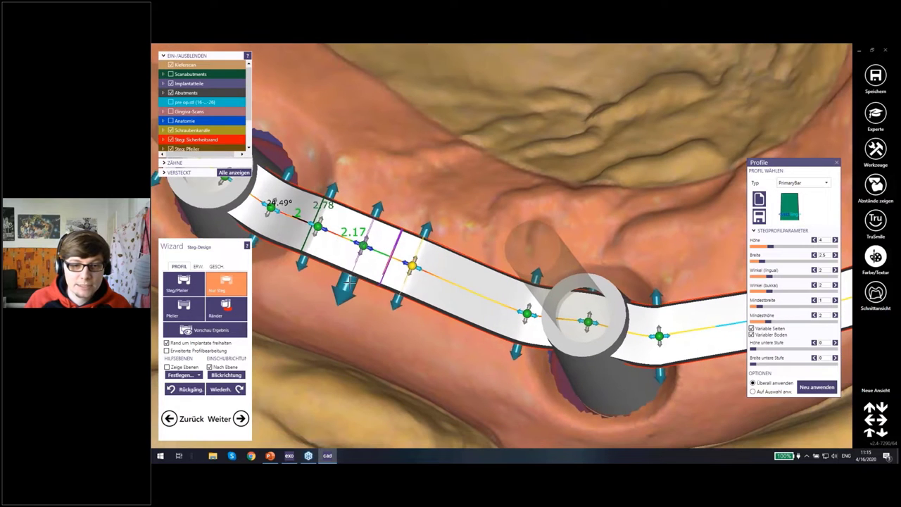
left_click_drag(340, 299, 382, 191)
mouse_move(386, 183)
right_mouse_down()
mouse_move(406, 222)
mouse_move(325, 209)
mouse_move(291, 215)
right_mouse_up()
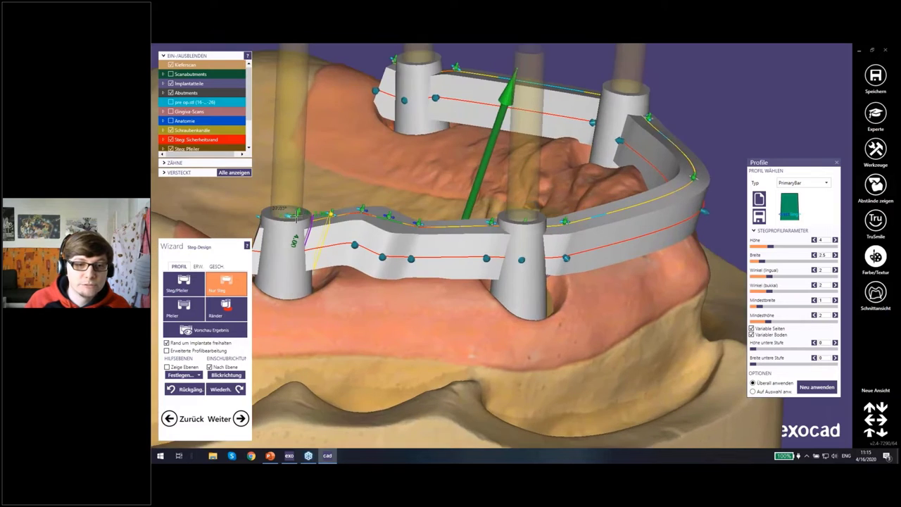
scroll(291, 215, "up", 5)
left_click_drag(290, 216, 299, 190)
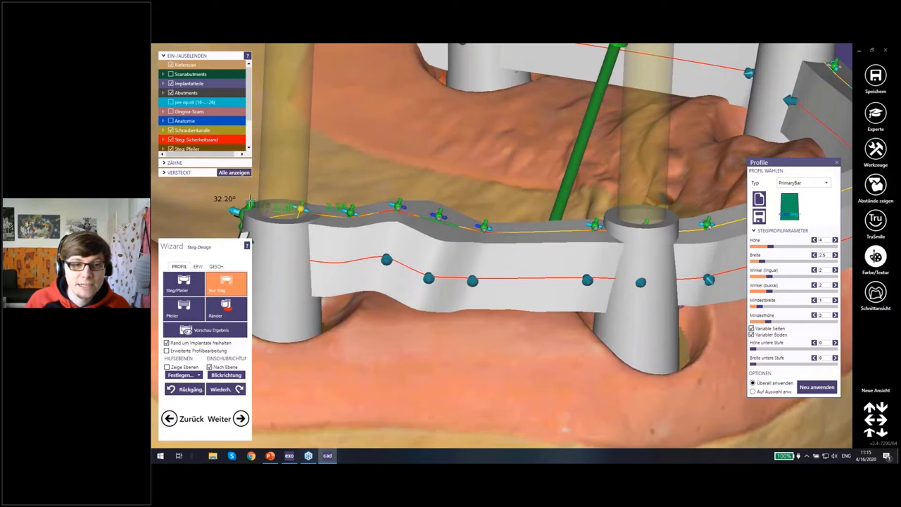
scroll(242, 201, "down", 5)
mouse_move(242, 201)
right_mouse_down()
mouse_move(356, 235)
mouse_move(490, 210)
right_mouse_up()
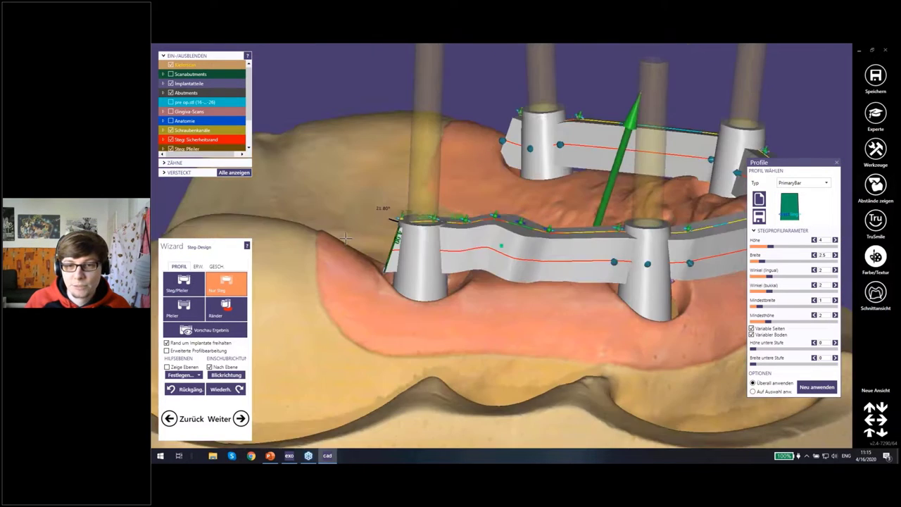
left_click_drag(490, 210, 490, 211)
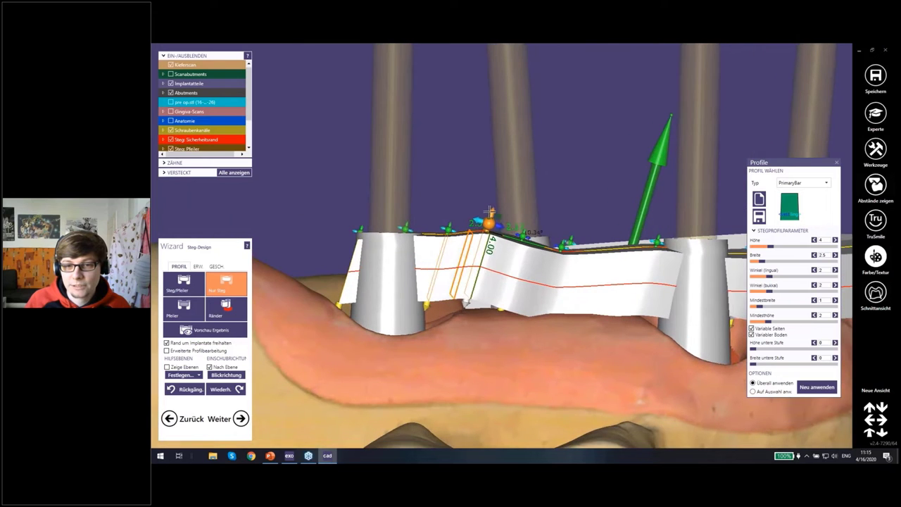
mouse_move(619, 263)
right_mouse_down()
mouse_move(556, 285)
mouse_move(600, 250)
mouse_move(506, 216)
right_mouse_up()
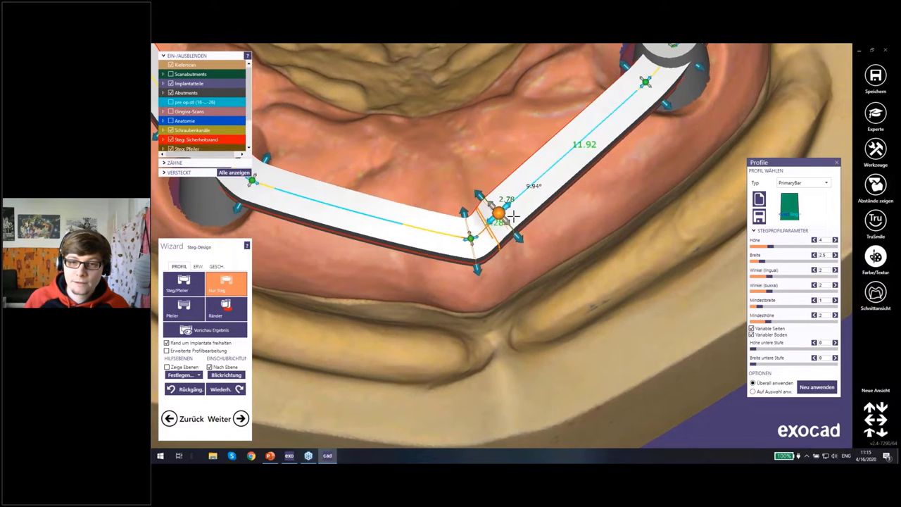
Add a control point at the front of the bar and slide it along the arch
left_click(412, 226)
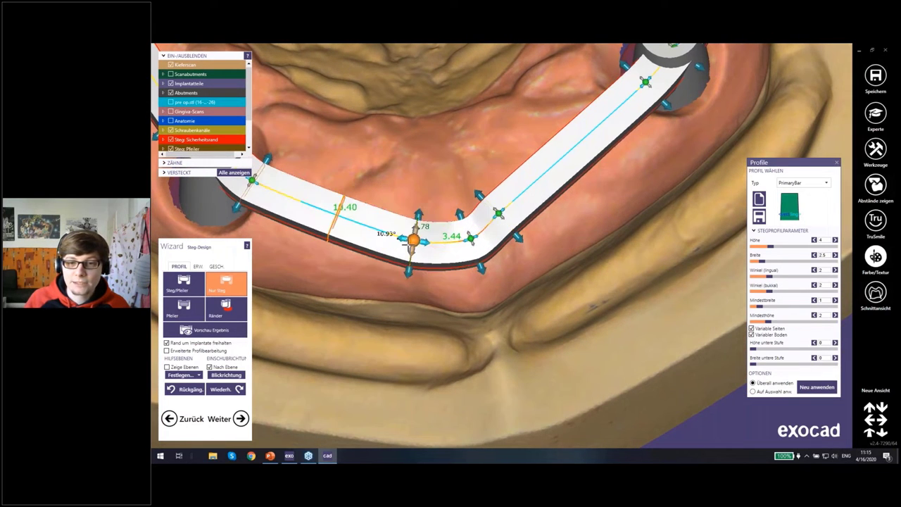
left_click_drag(498, 213, 518, 219)
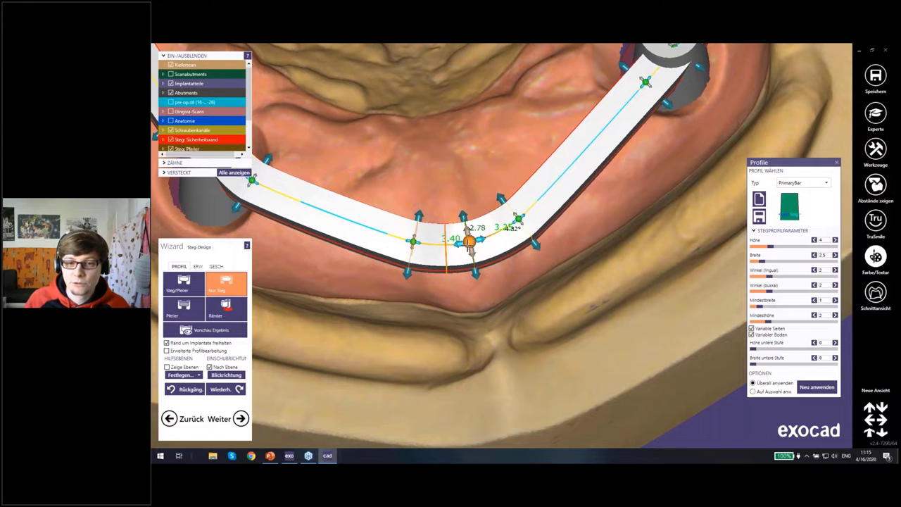
left_click(468, 242)
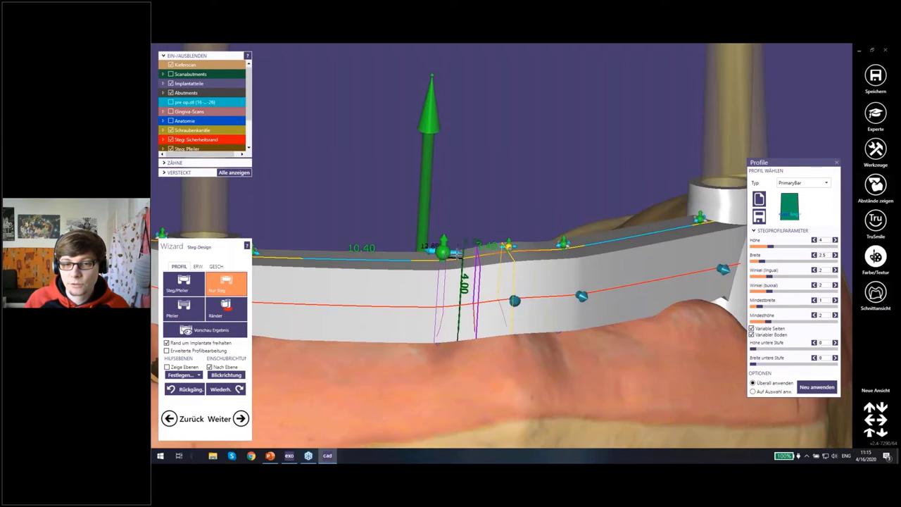
Raise the front bar section's top and extend its lower edge at the centre point
mouse_move(460, 242)
left_mouse_down()
mouse_move(529, 247)
mouse_move(503, 256)
left_mouse_up()
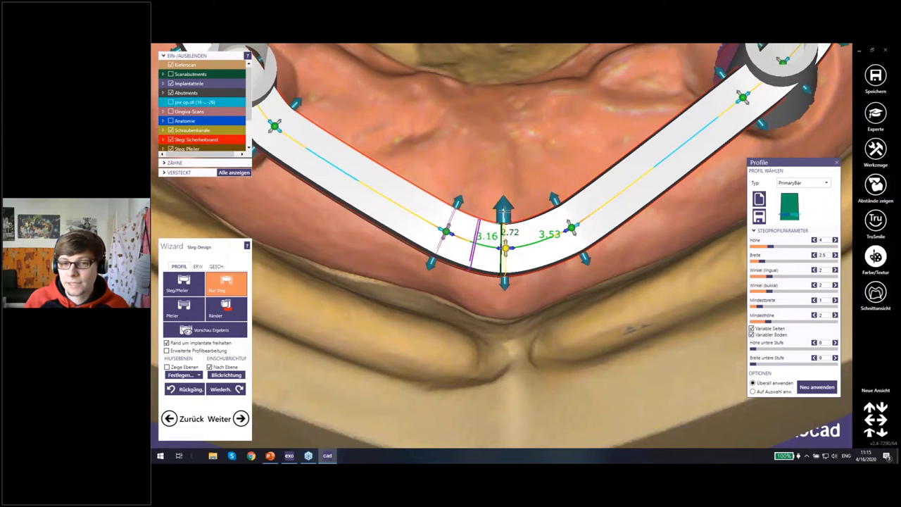
left_click_drag(504, 211, 503, 193)
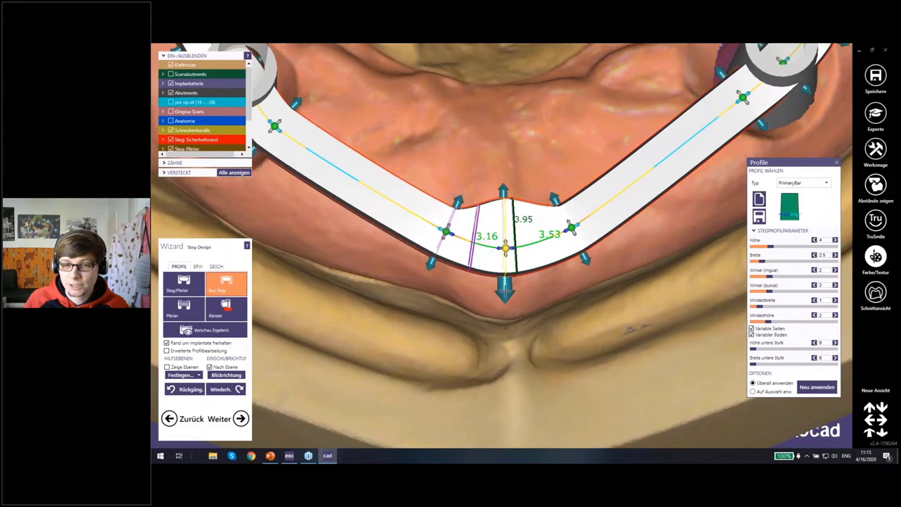
left_click_drag(506, 299, 506, 307)
left_click_drag(505, 247, 512, 246)
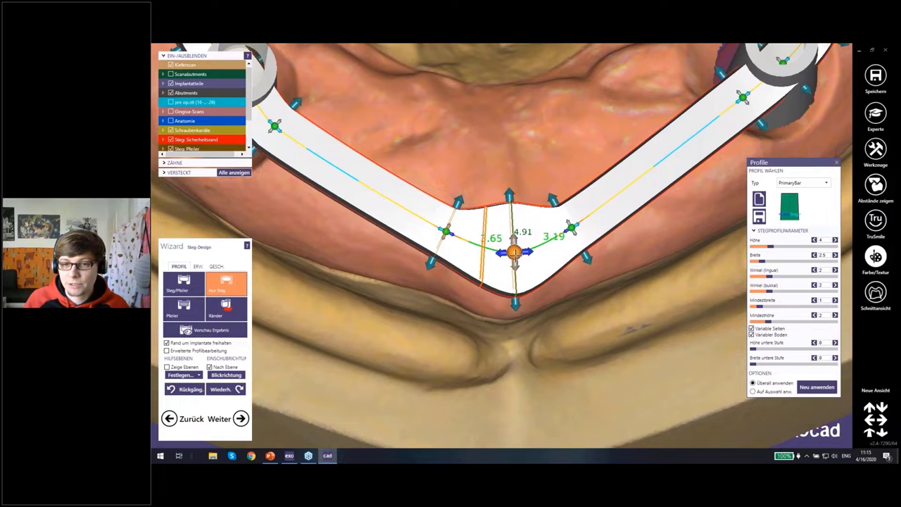
mouse_move(519, 232)
right_mouse_down()
mouse_move(682, 135)
mouse_move(512, 227)
right_mouse_up()
scroll(635, 133, "up", 5)
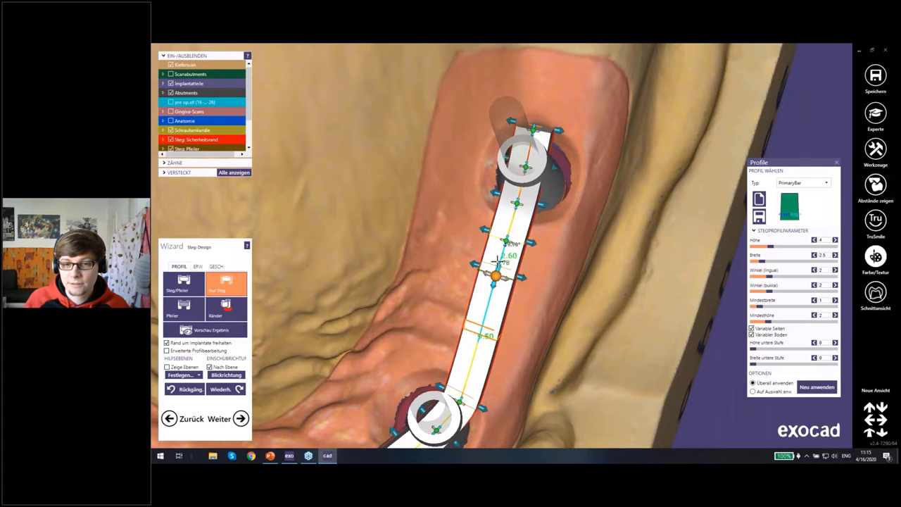
Slide the front control point along the bar to adjust its bend
left_click_drag(498, 262, 489, 298)
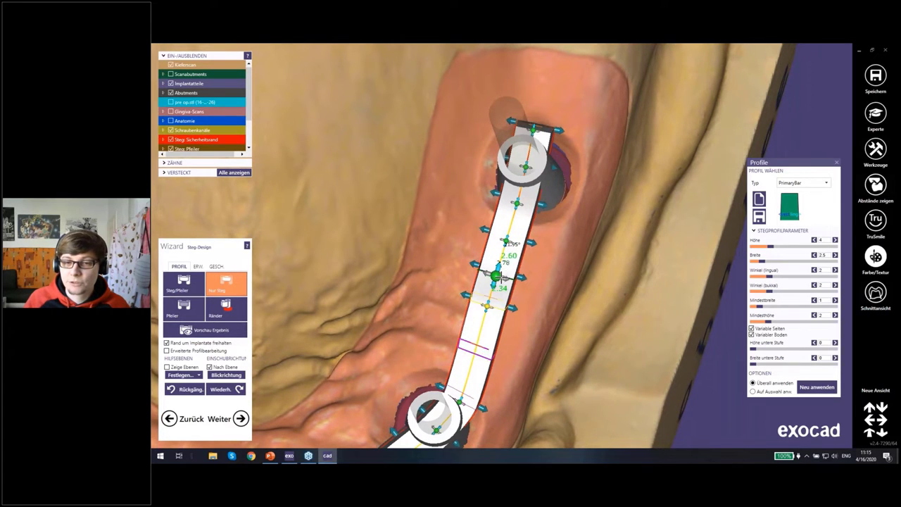
right_click_drag(501, 276, 471, 247)
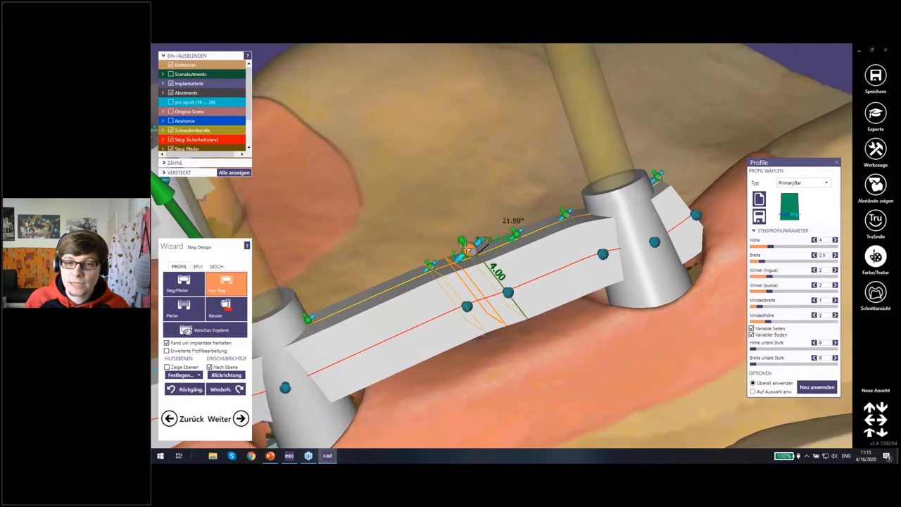
left_click_drag(467, 248, 470, 247)
scroll(466, 257, "down", 1)
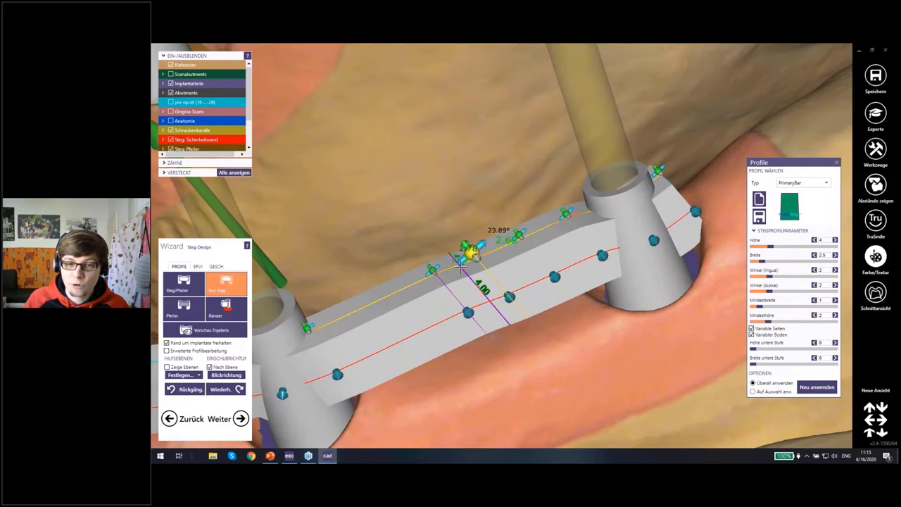
scroll(443, 252, "up", 3)
left_click_drag(424, 248, 445, 274)
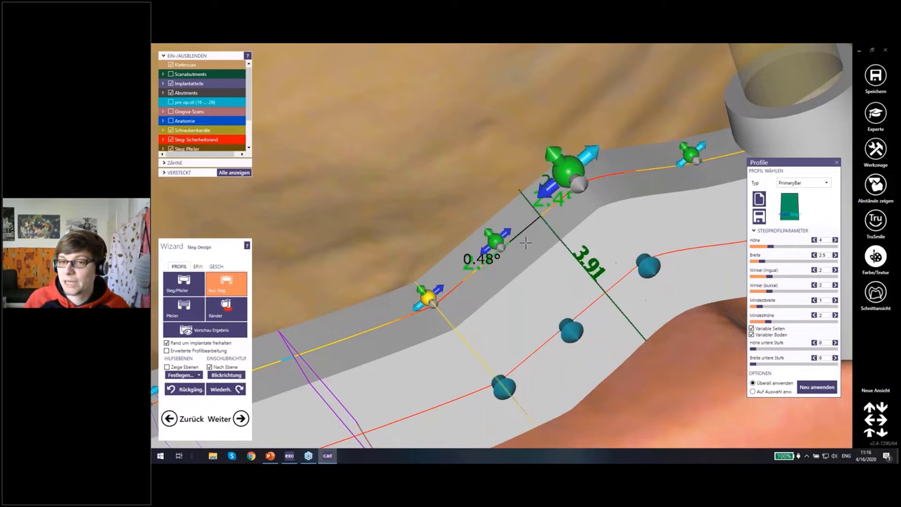
scroll(494, 234, "down", 1)
scroll(509, 280, "down", 1)
Orbit around the bar and pillars to review the side profile up to the right abutment
right_click_drag(510, 280, 433, 197)
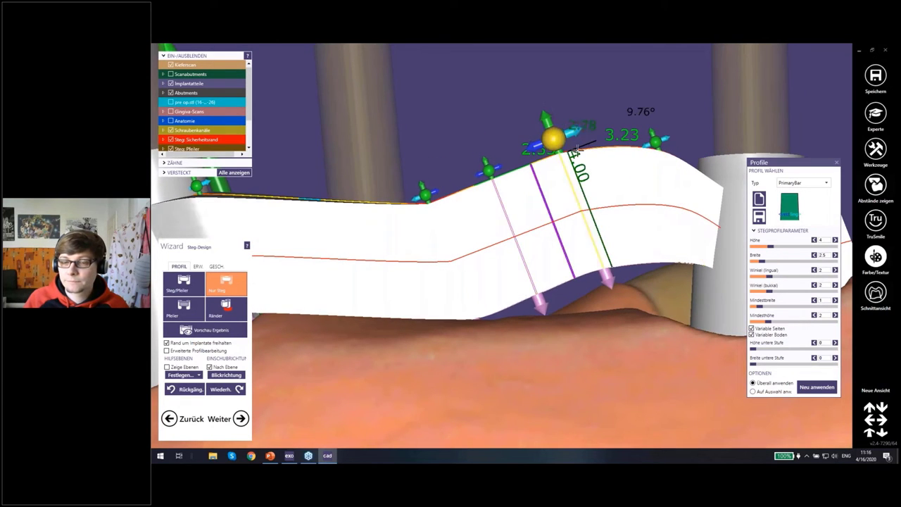
mouse_move(543, 145)
right_mouse_down()
mouse_move(646, 184)
mouse_move(458, 199)
right_mouse_up()
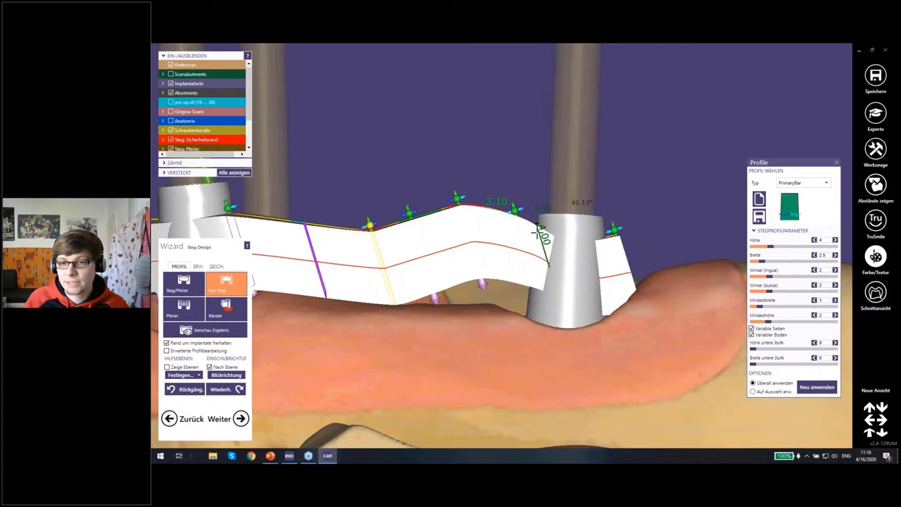
mouse_move(541, 236)
right_mouse_down()
mouse_move(556, 243)
mouse_move(504, 187)
mouse_move(366, 296)
right_mouse_up()
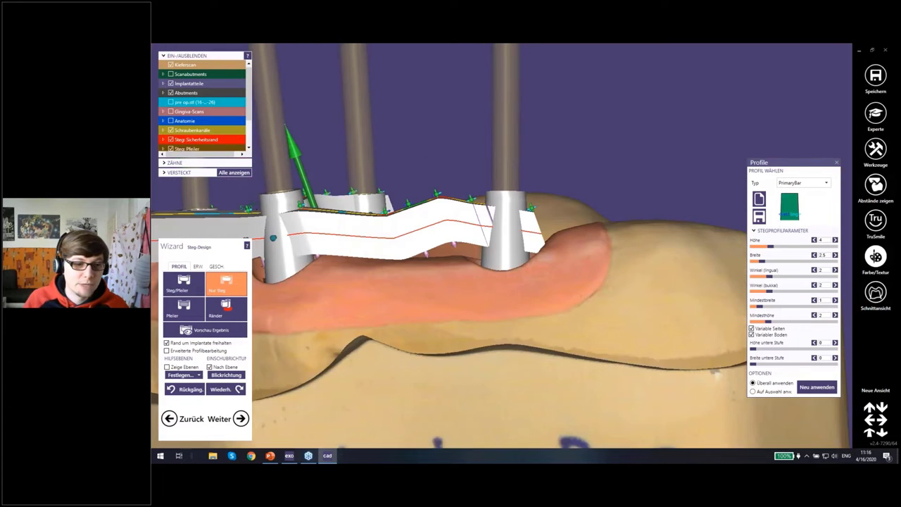
right_click_drag(437, 194, 504, 186)
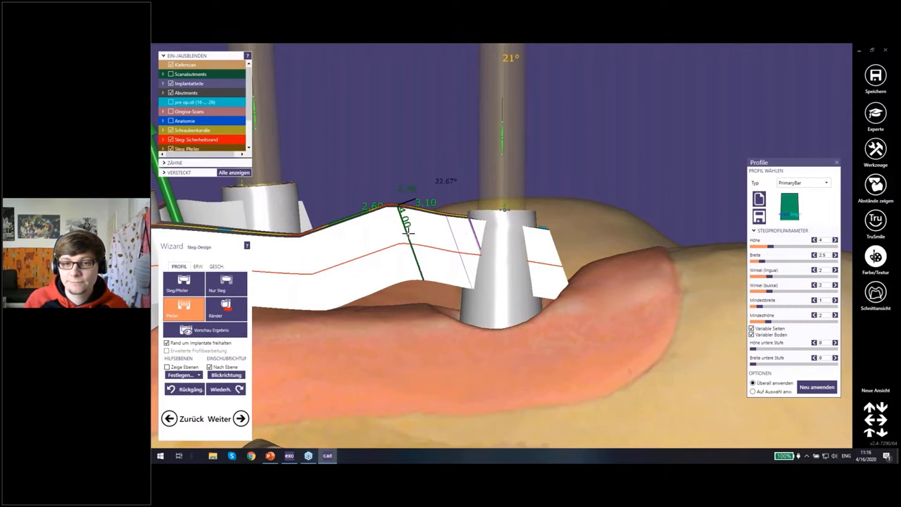
In Nur Steg mode, reshape the bar end at the right abutment and slide the section marker
right_click_drag(503, 206, 232, 284)
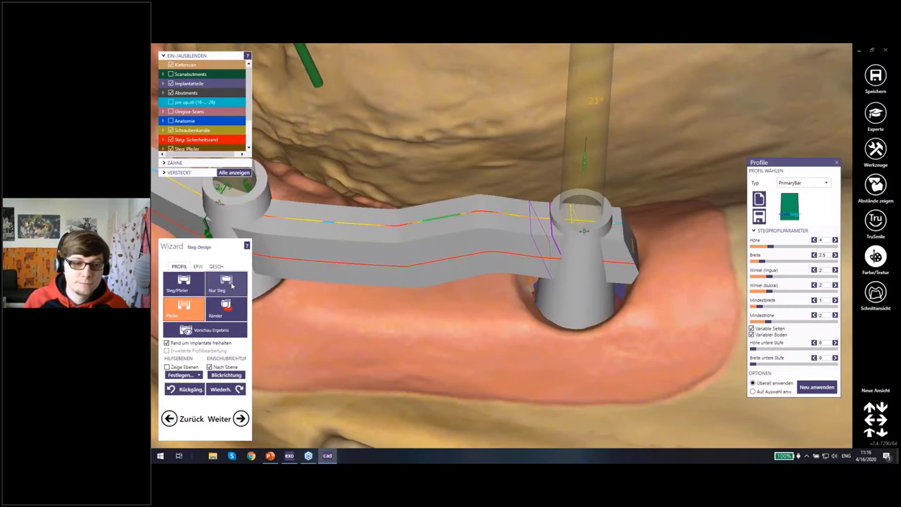
left_click(232, 284)
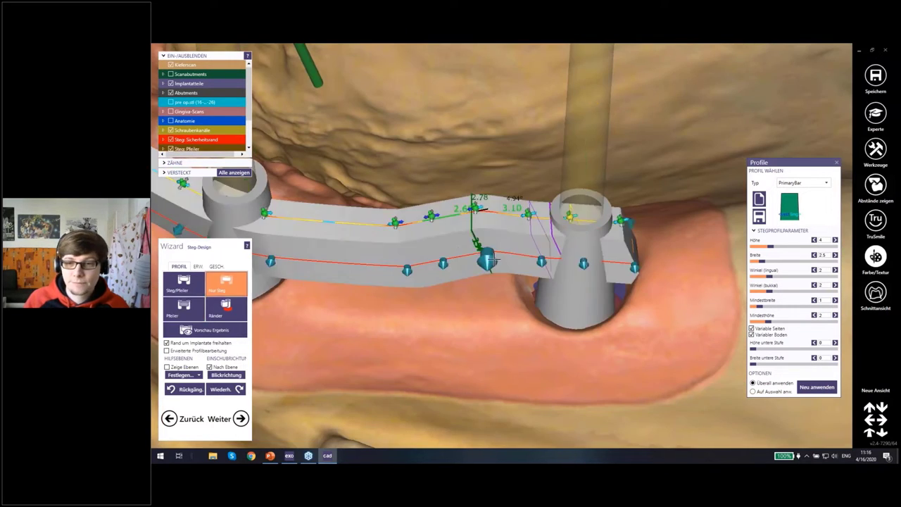
right_click_drag(530, 266, 586, 280)
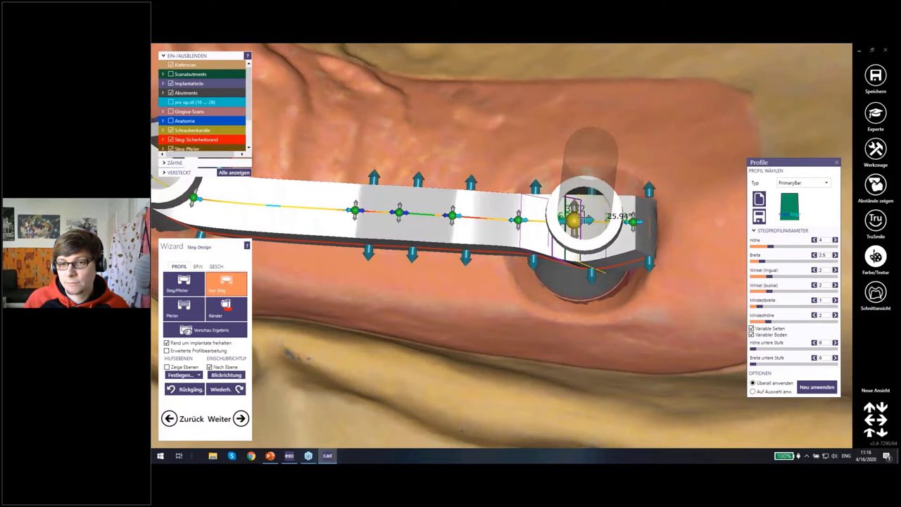
left_click_drag(586, 279, 578, 199)
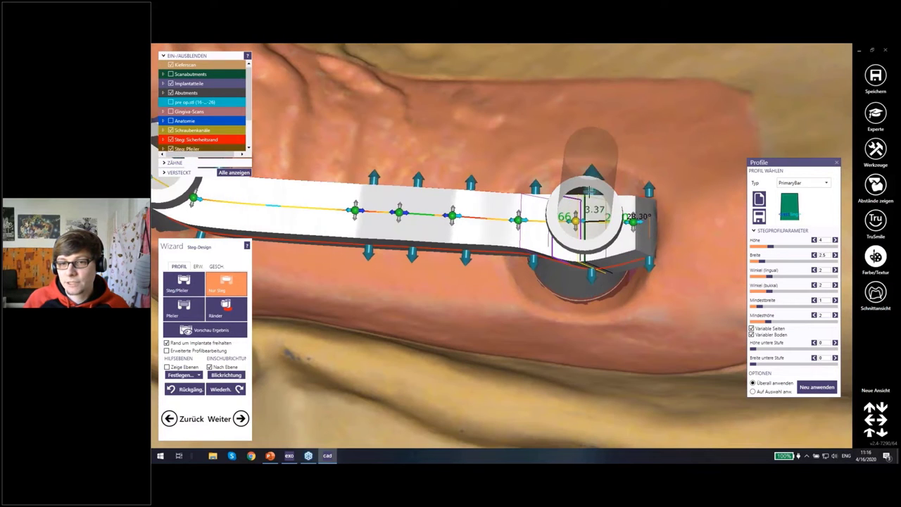
right_click_drag(578, 199, 585, 259)
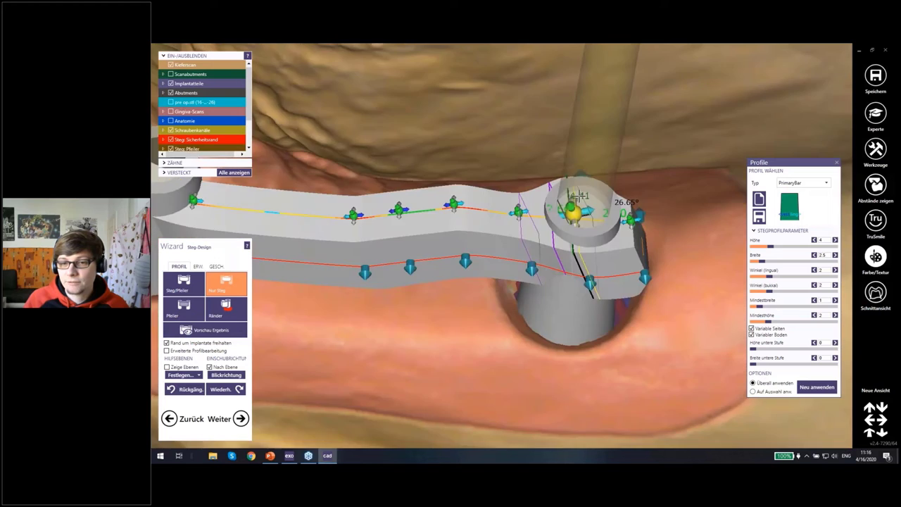
left_click_drag(585, 248, 415, 271)
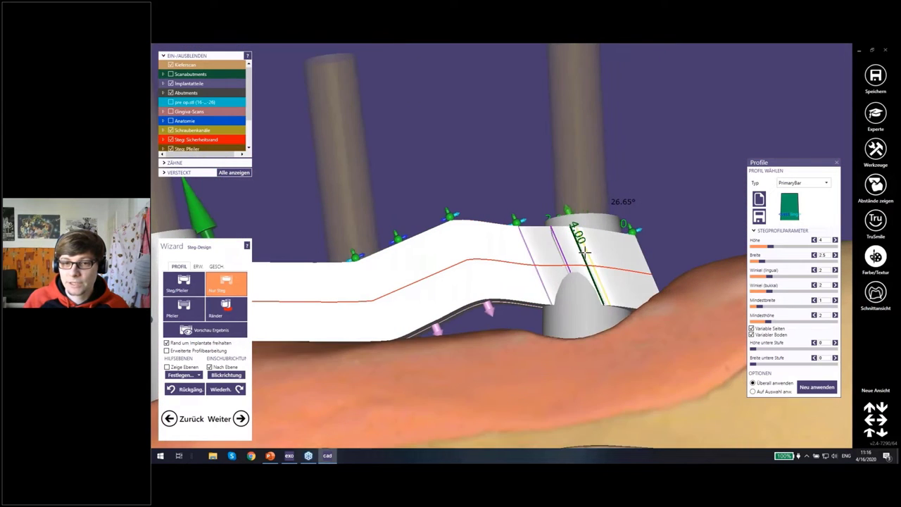
mouse_move(416, 271)
right_mouse_down()
mouse_move(624, 263)
mouse_move(511, 221)
mouse_move(468, 194)
right_mouse_up()
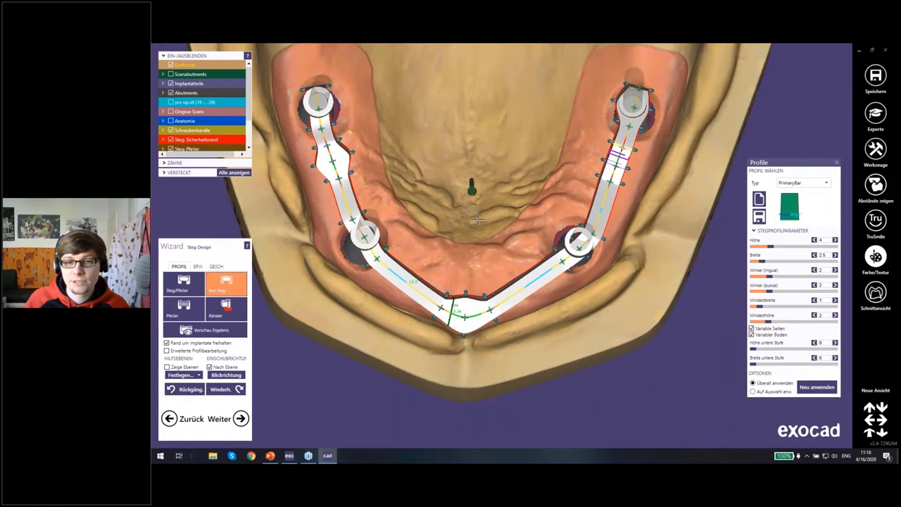
Nudge the bar's front centre control point slightly upward, so an adjoining segment reads about 2.38
scroll(477, 220, "up", 2)
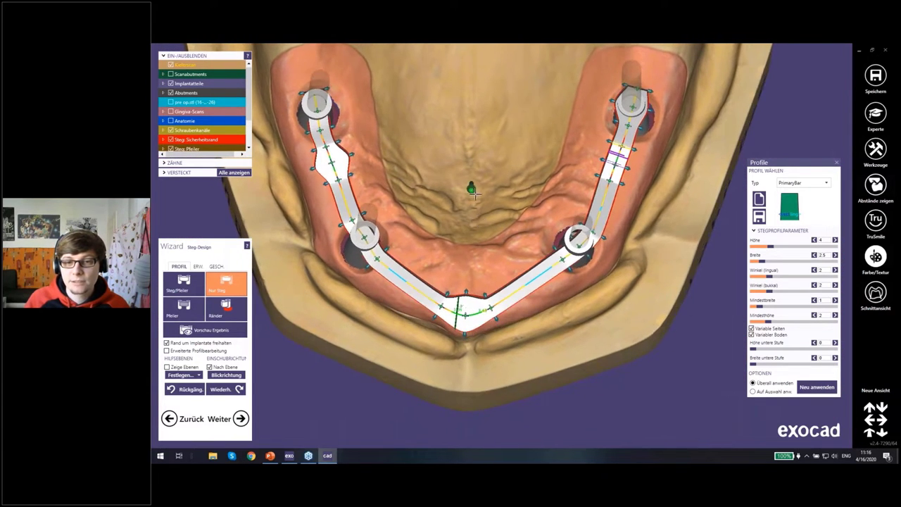
right_click_drag(473, 189, 474, 224)
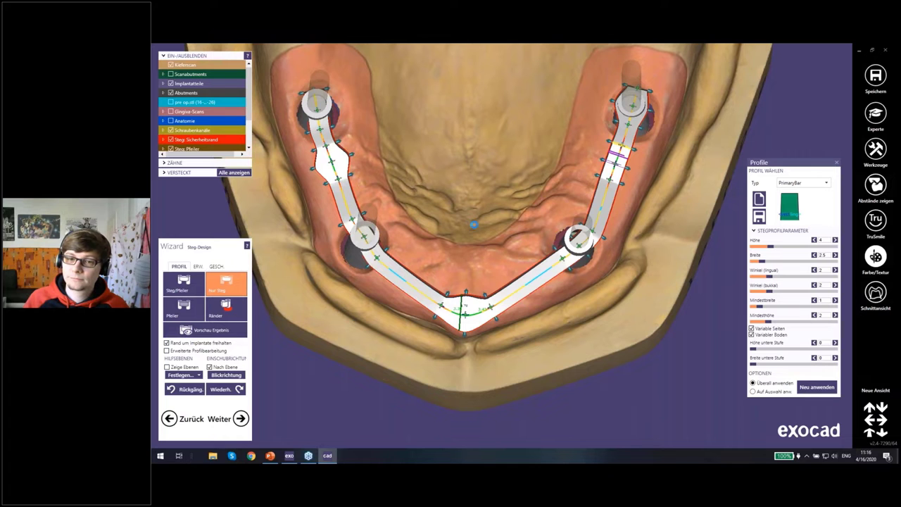
mouse_move(473, 225)
right_mouse_down()
mouse_move(472, 250)
mouse_move(436, 293)
right_mouse_up()
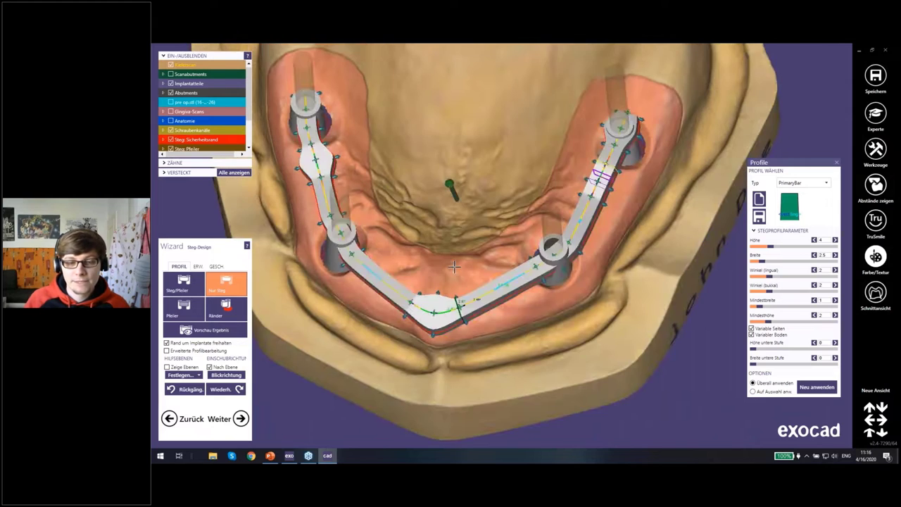
scroll(436, 291, "up", 2)
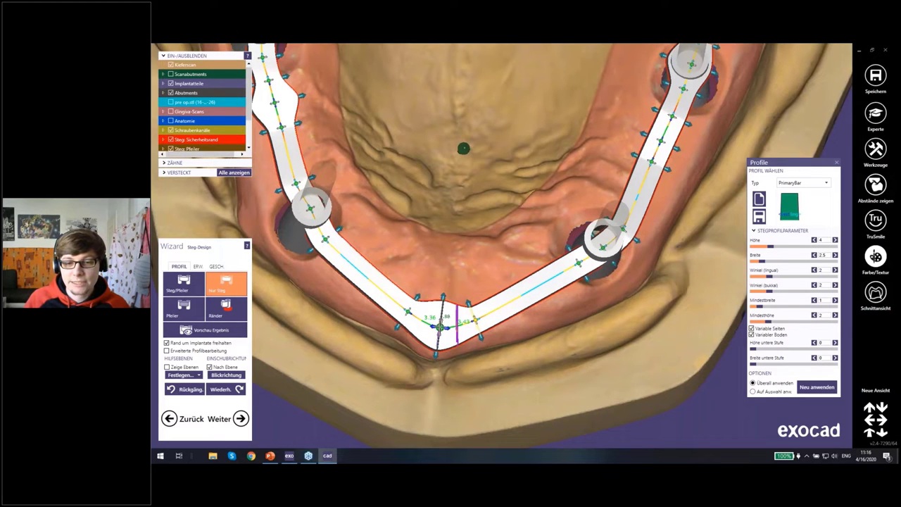
left_click_drag(440, 326, 440, 321)
scroll(452, 286, "down", 3)
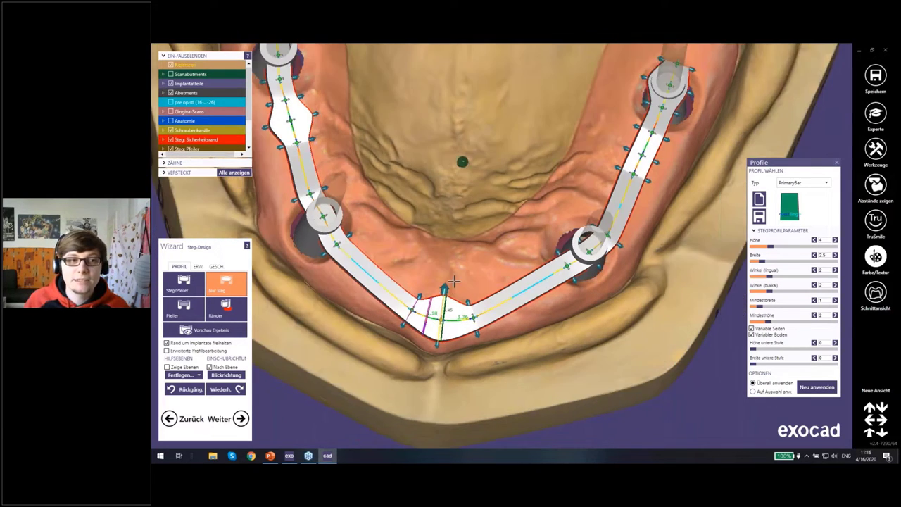
scroll(453, 286, "down", 2)
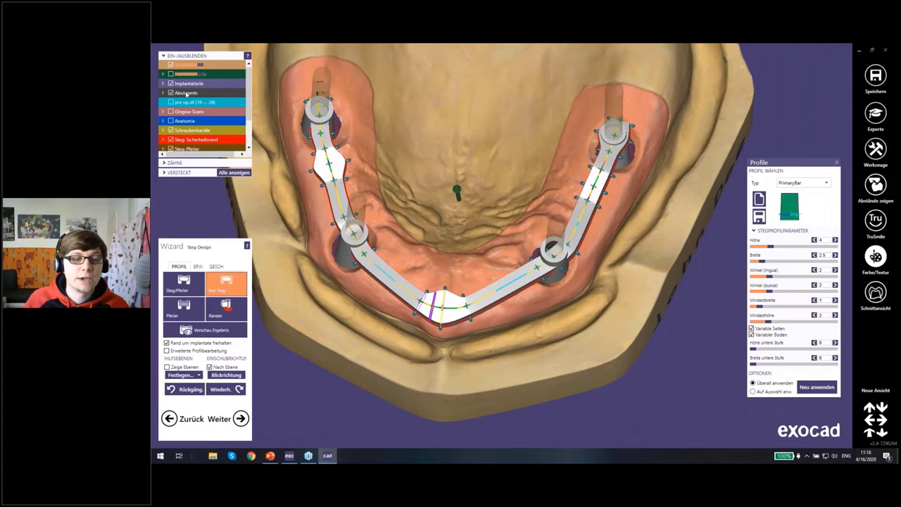
Turn the view to the insertion direction from the Steg: Profil layer and save it as Ansicht 1
scroll(179, 138, "down", 1)
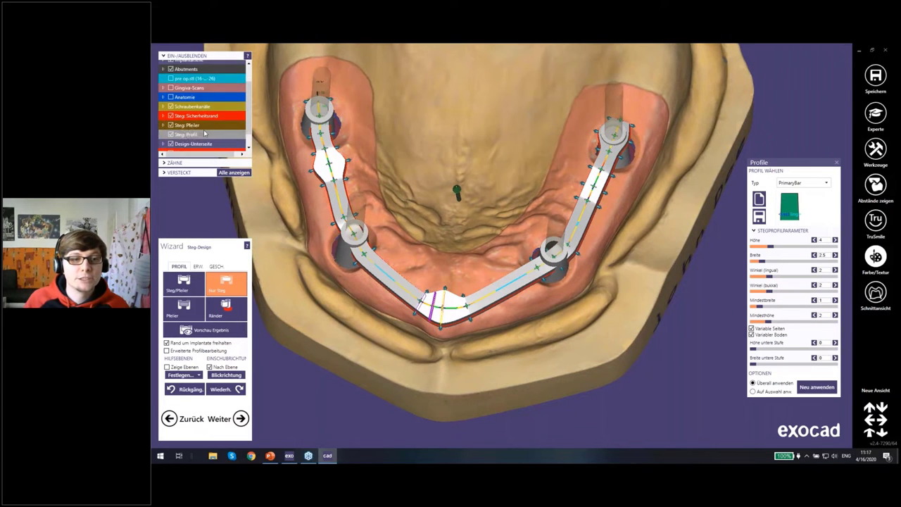
right_click(180, 137)
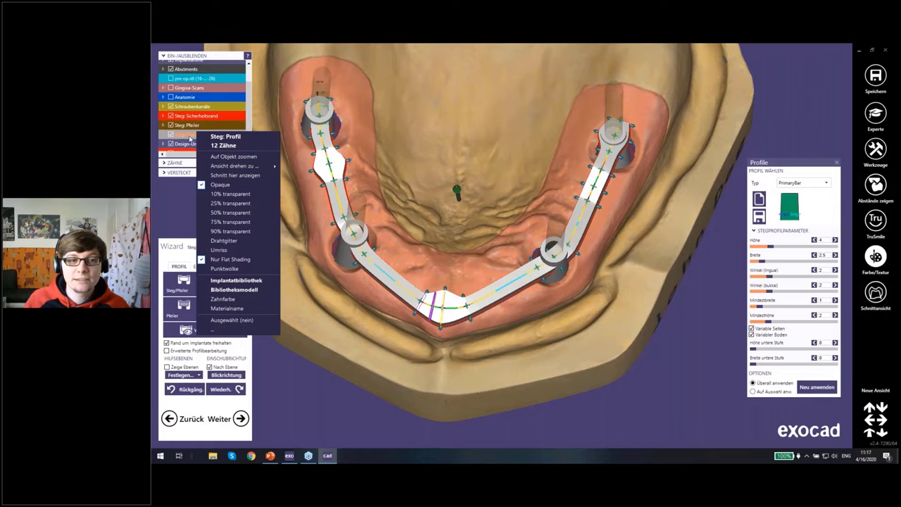
mouse_move(234, 165)
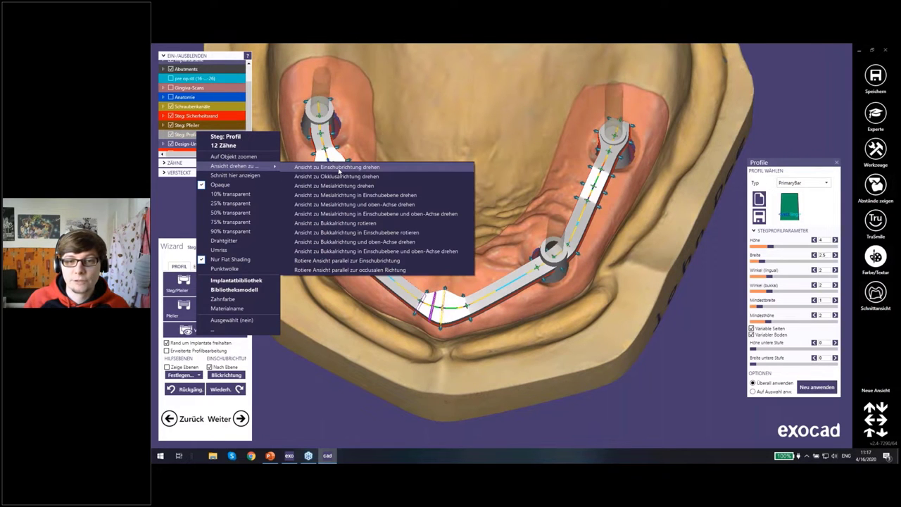
left_click(339, 168)
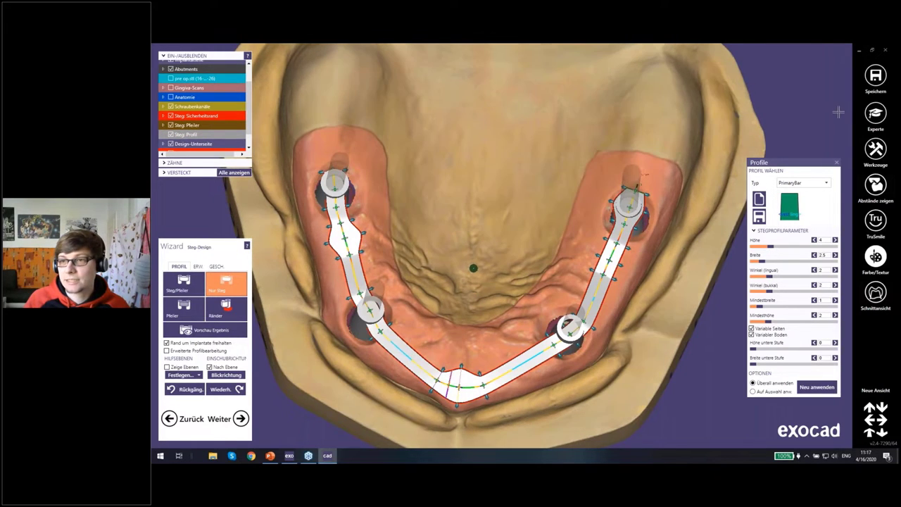
right_click_drag(838, 107, 833, 113)
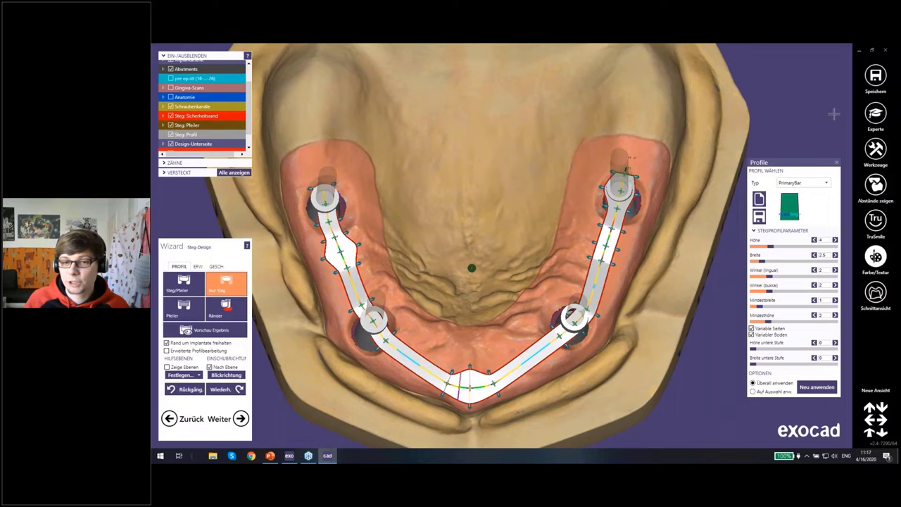
left_click(877, 393)
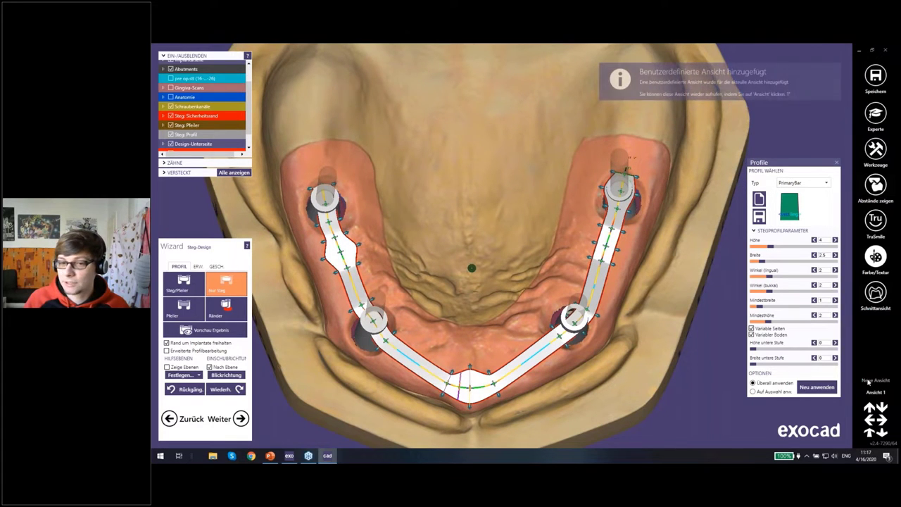
left_click(874, 391)
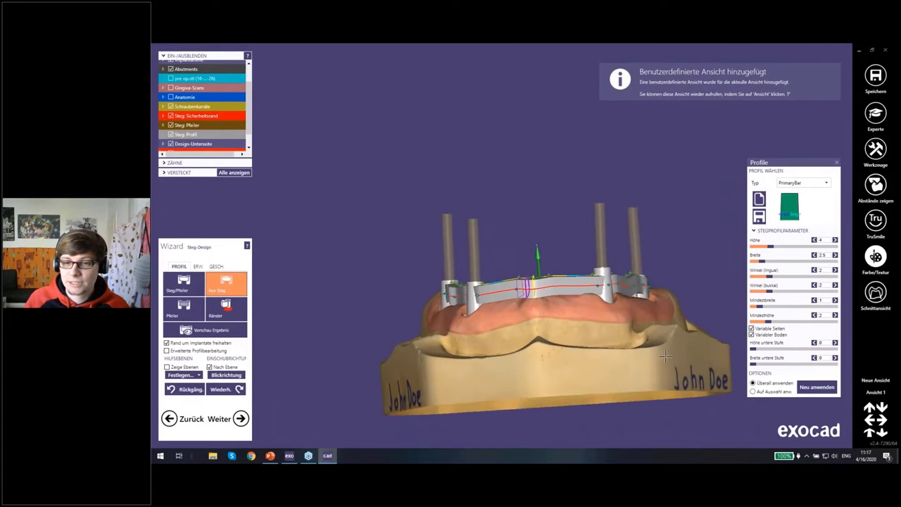
Select the bar section between the right-hand implants and drag its side handle to change its width
mouse_move(664, 356)
right_mouse_down()
mouse_move(566, 298)
mouse_move(485, 229)
mouse_move(507, 248)
right_mouse_up()
scroll(566, 298, "up", 5)
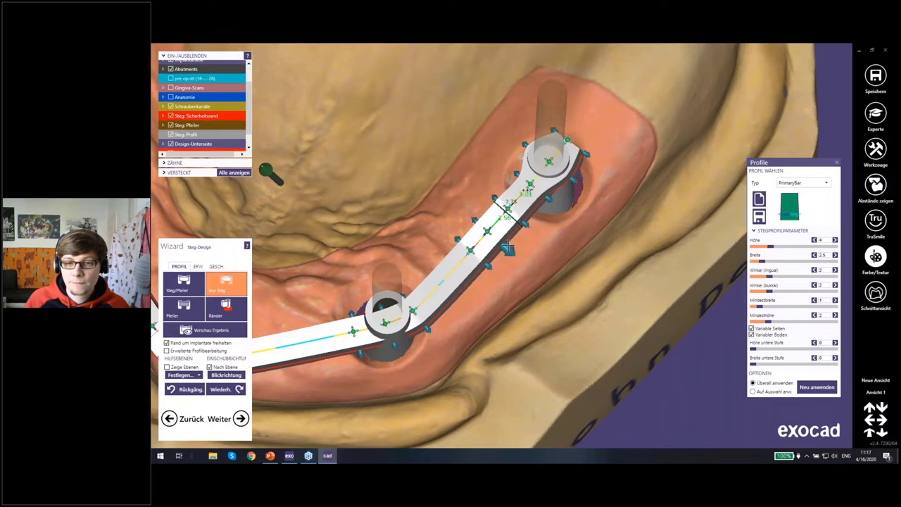
left_click(465, 213)
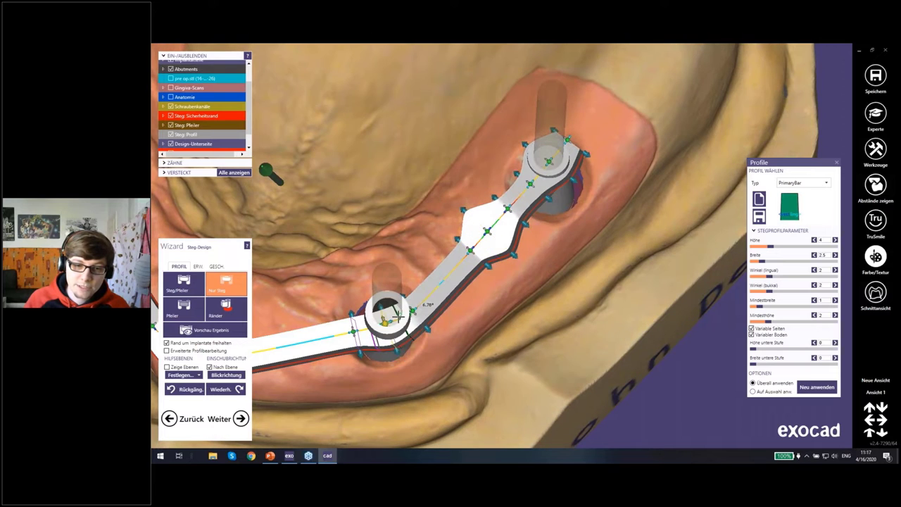
right_click_drag(397, 315, 401, 294)
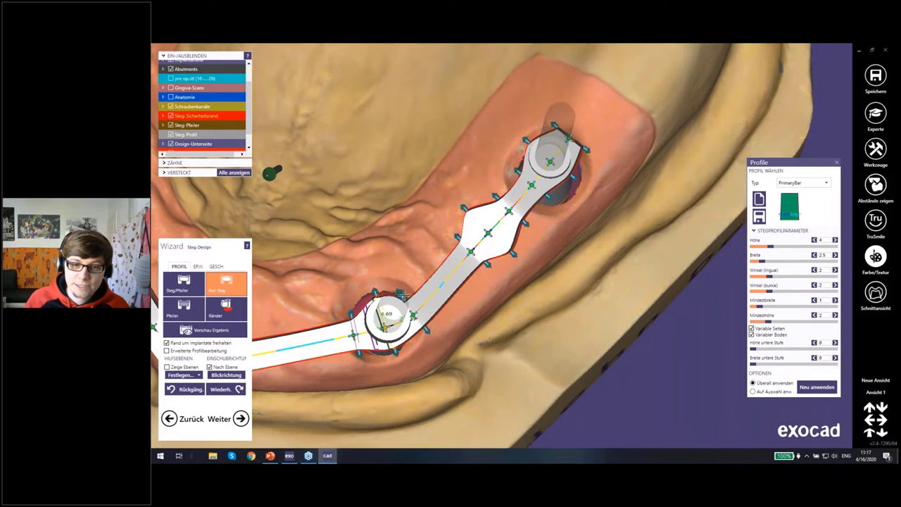
left_click_drag(409, 307, 384, 322)
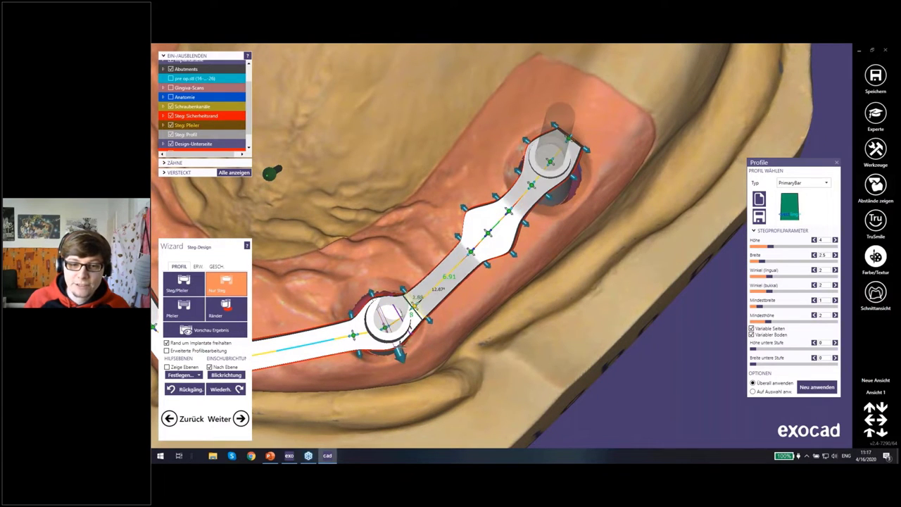
scroll(389, 320, "down", 3)
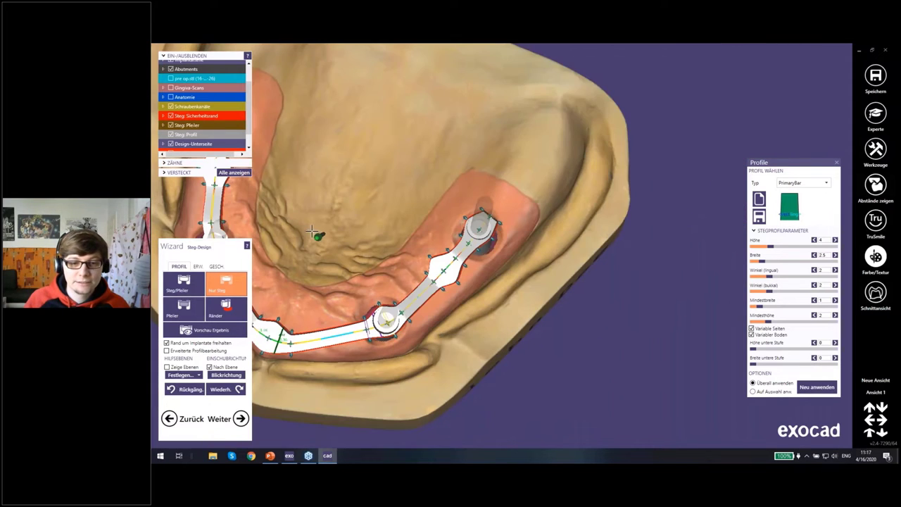
right_click_drag(389, 320, 380, 211)
scroll(380, 223, "up", 3)
scroll(380, 222, "up", 1)
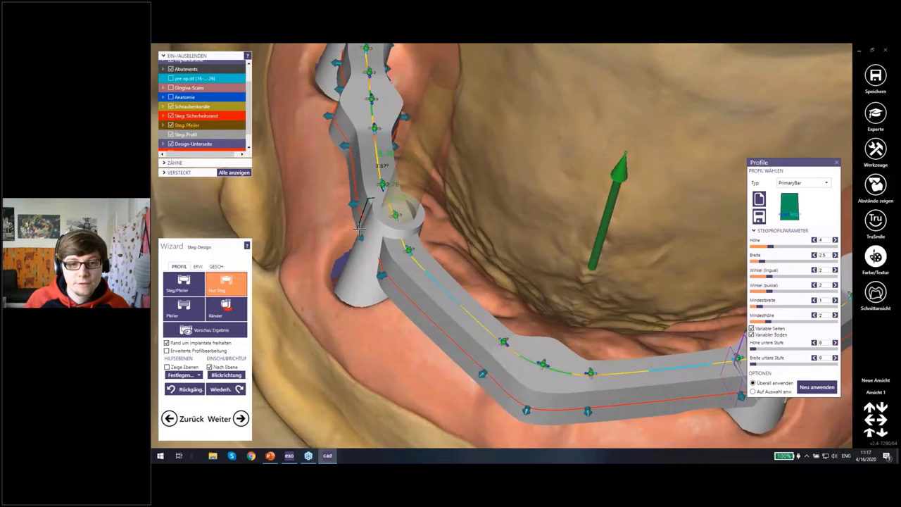
Tilt the bar end at the right distal abutment to a bend of about 30.64°
mouse_move(352, 224)
right_mouse_down()
mouse_move(361, 232)
mouse_move(448, 216)
mouse_move(498, 164)
mouse_move(556, 162)
right_mouse_up()
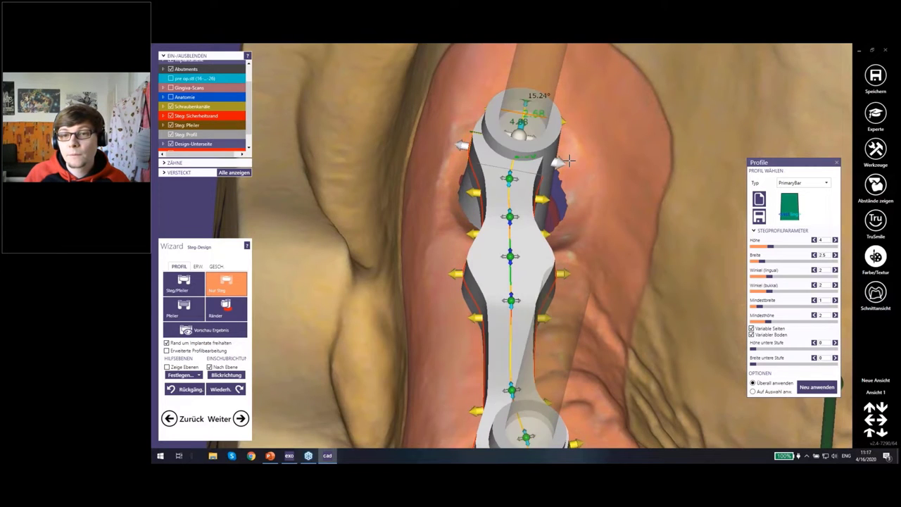
mouse_move(555, 162)
right_mouse_down()
mouse_move(534, 150)
mouse_move(565, 218)
mouse_move(397, 185)
right_mouse_up()
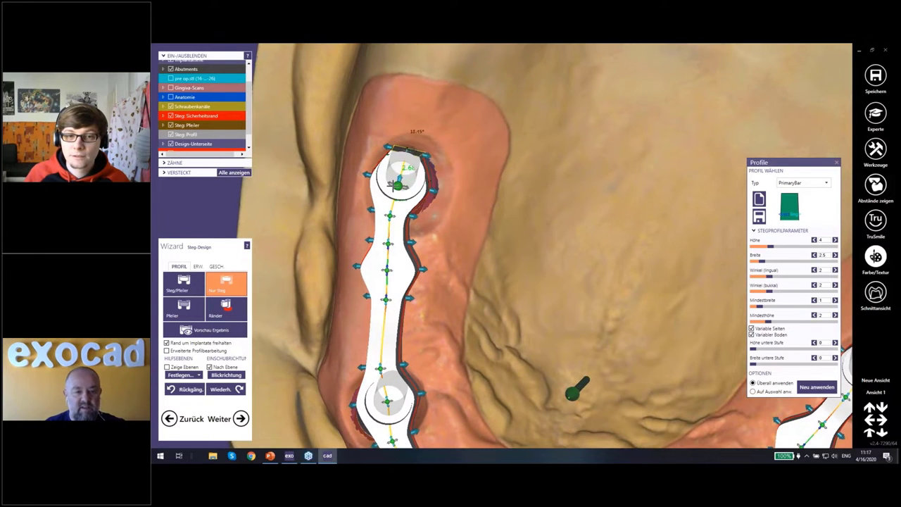
left_click(399, 182)
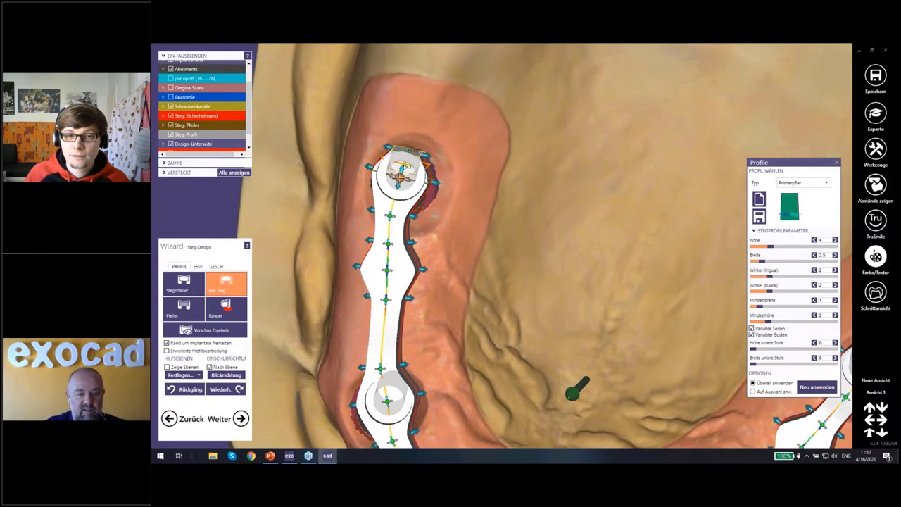
left_click_drag(398, 149, 407, 141)
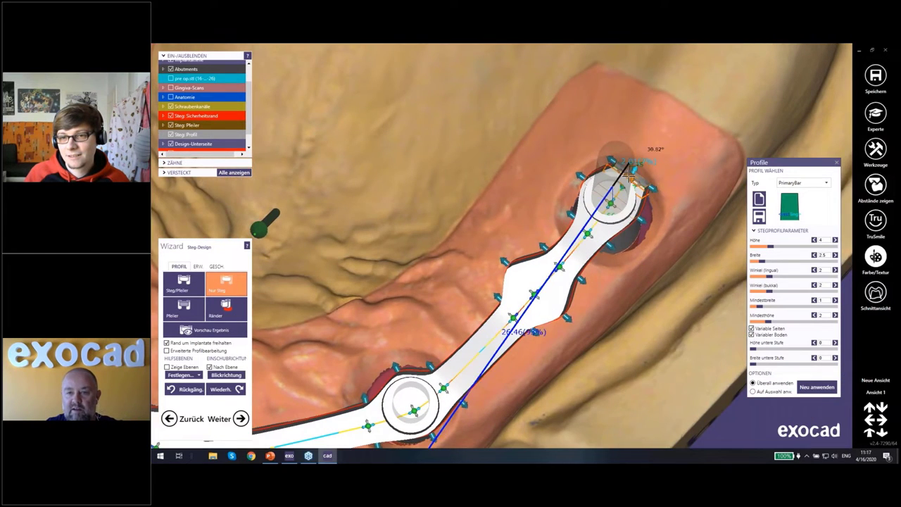
left_click_drag(622, 216, 663, 189)
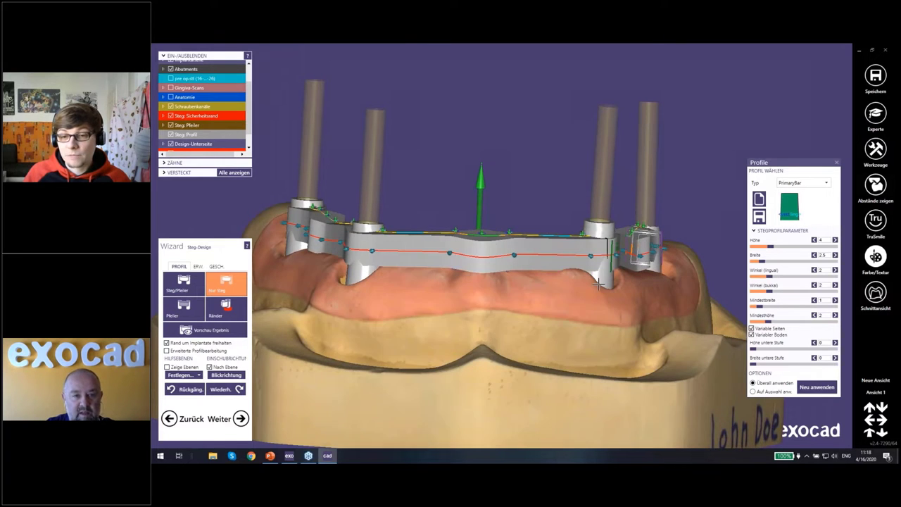
mouse_move(545, 247)
right_mouse_down()
mouse_move(587, 250)
mouse_move(542, 246)
mouse_move(467, 216)
right_mouse_up()
scroll(510, 243, "up", 3)
scroll(509, 243, "up", 2)
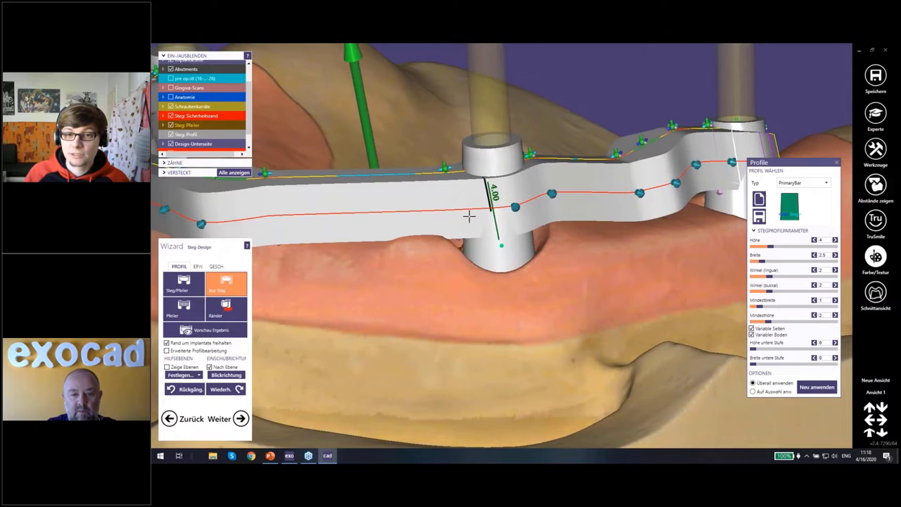
scroll(470, 214, "up", 3)
scroll(496, 258, "up", 2)
mouse_move(496, 258)
right_mouse_down()
mouse_move(528, 257)
mouse_move(482, 260)
right_mouse_up()
scroll(507, 252, "down", 2)
scroll(504, 250, "down", 3)
scroll(483, 259, "up", 2)
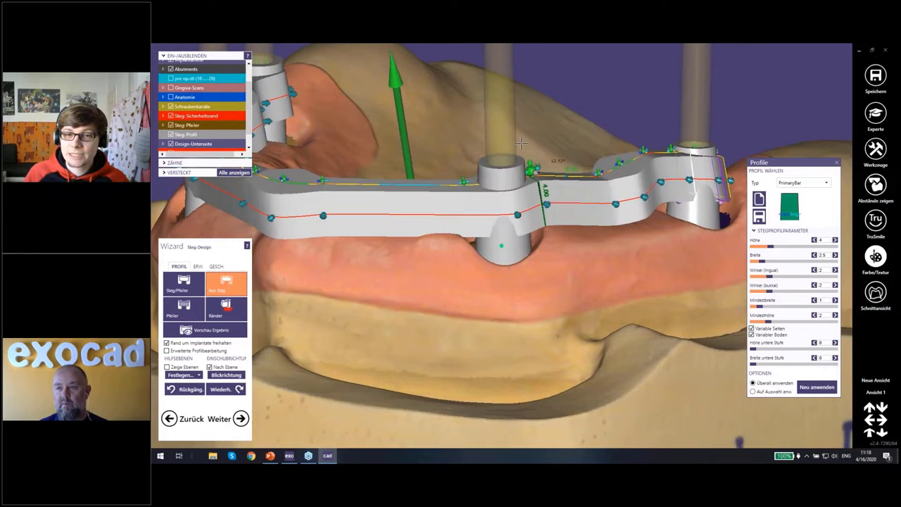
scroll(482, 260, "up", 2)
Check the ERW. extended settings, then return to the PROFIL tab in Steg/Pfeiler mode
left_click(197, 267)
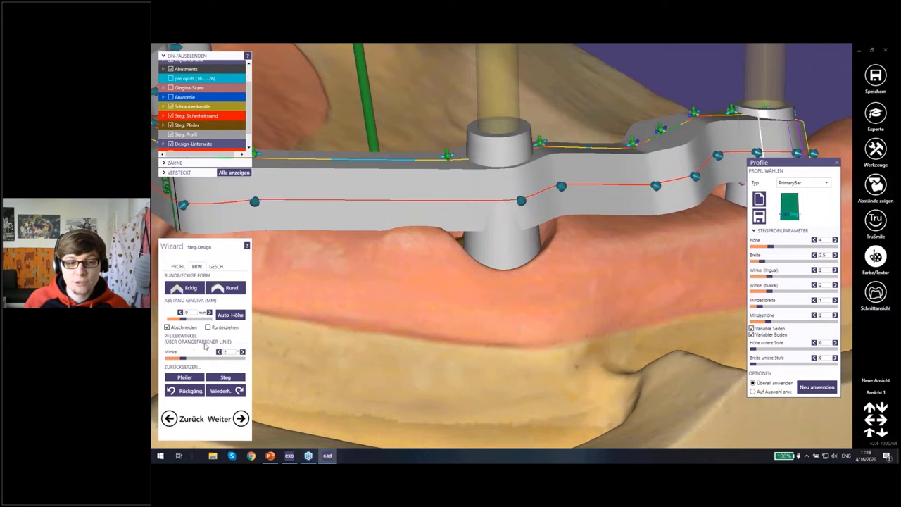
mouse_move(366, 295)
right_mouse_down()
mouse_move(513, 241)
mouse_move(557, 279)
mouse_move(556, 267)
mouse_move(618, 276)
mouse_move(579, 277)
mouse_move(547, 255)
right_mouse_up()
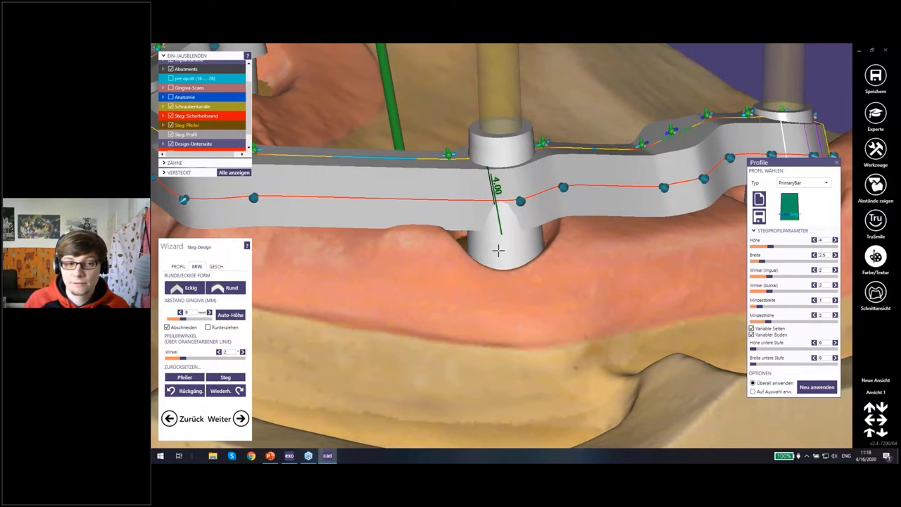
left_click(179, 266)
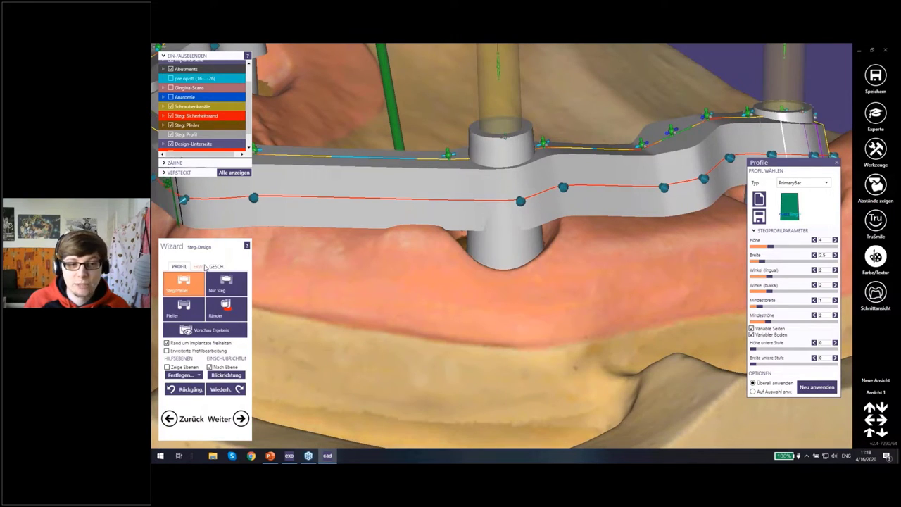
Add a new control curve at the pillar and drag its control point to reshape the pillar top
left_click(500, 247)
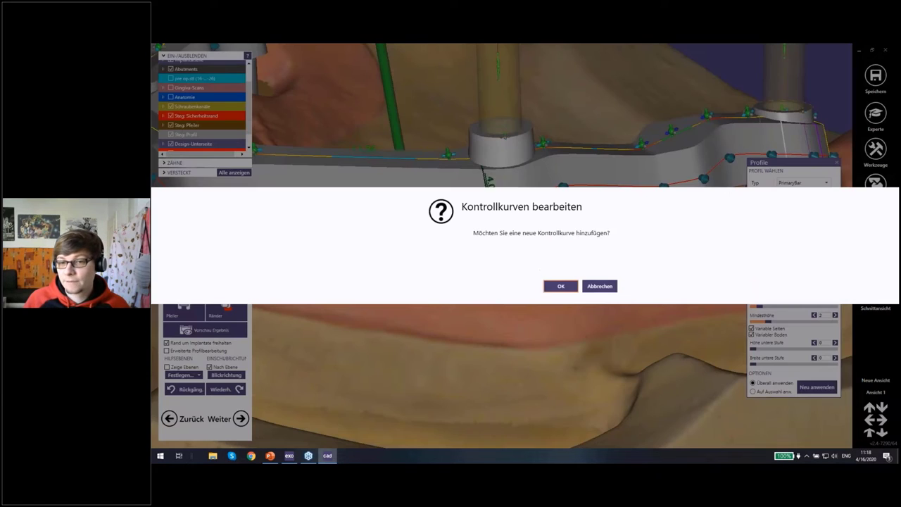
left_click(561, 287)
scroll(517, 244, "up", 3)
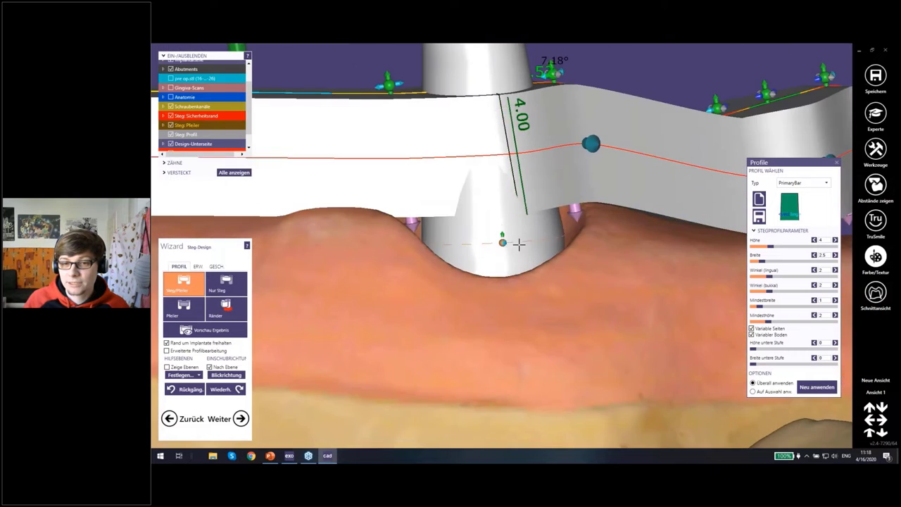
right_click_drag(518, 243, 501, 251)
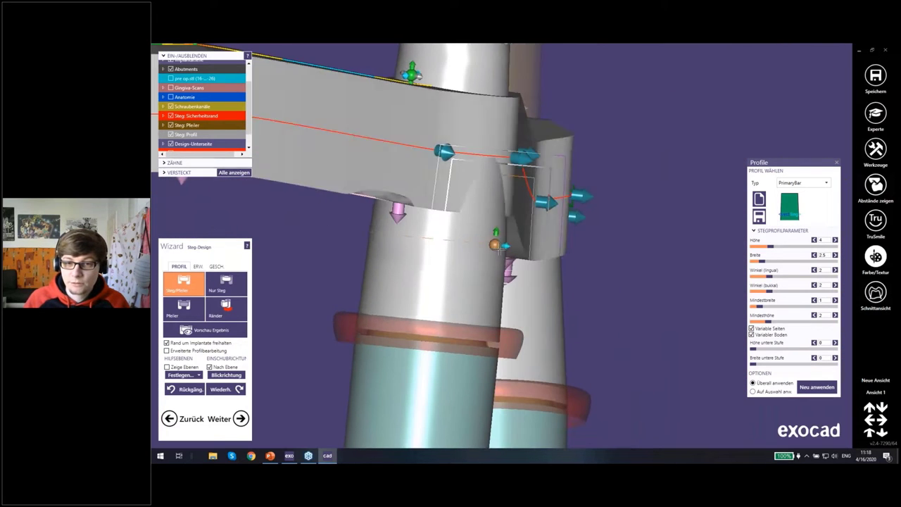
left_click_drag(500, 248, 517, 250)
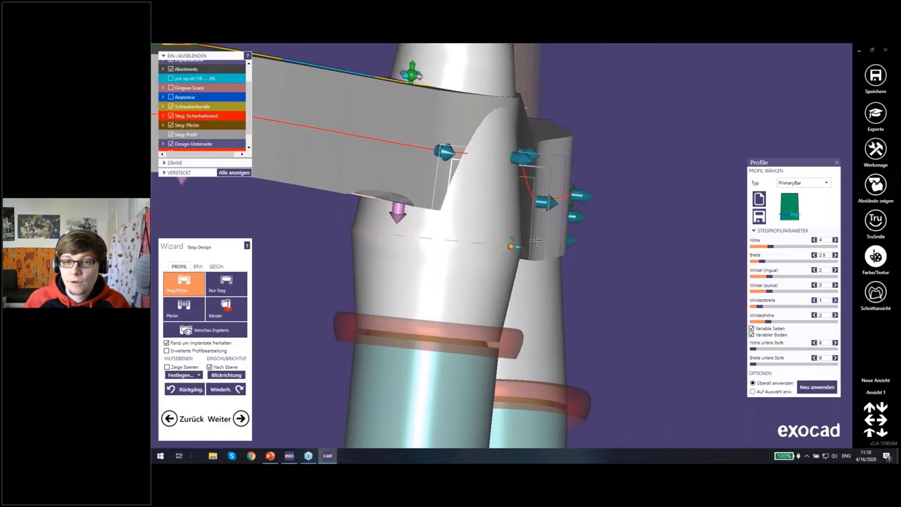
mouse_move(535, 241)
right_mouse_down()
mouse_move(498, 170)
mouse_move(201, 285)
right_mouse_up()
left_click(197, 267)
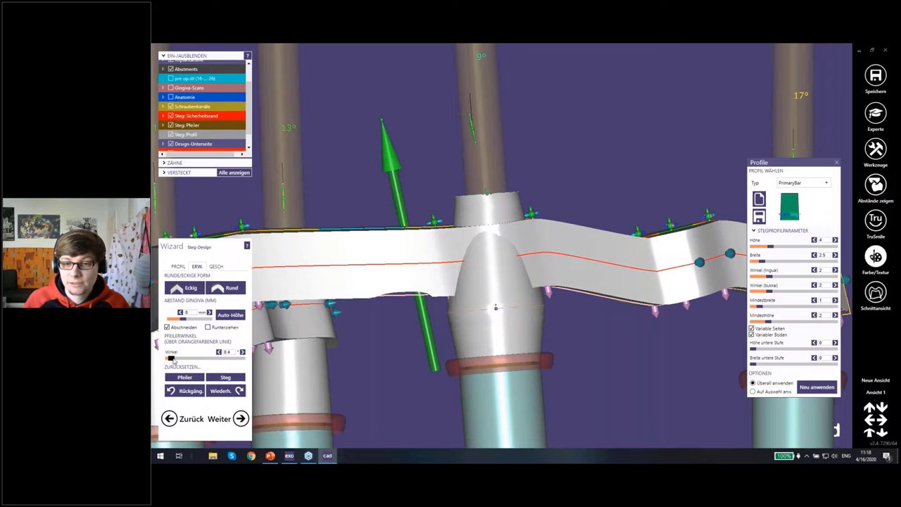
Raise the pillar Winkel slider back to about 2 and pull the orange pillar edge upward
left_click_drag(171, 359, 202, 359)
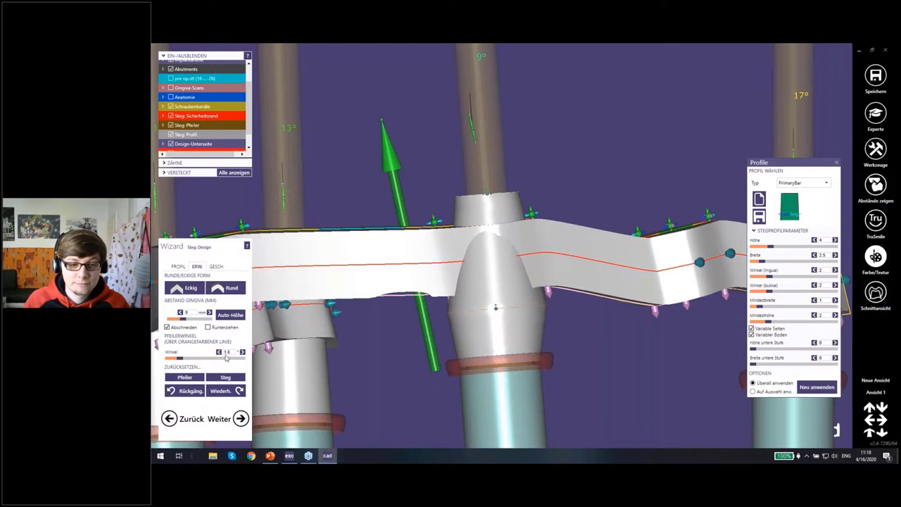
left_click(232, 359)
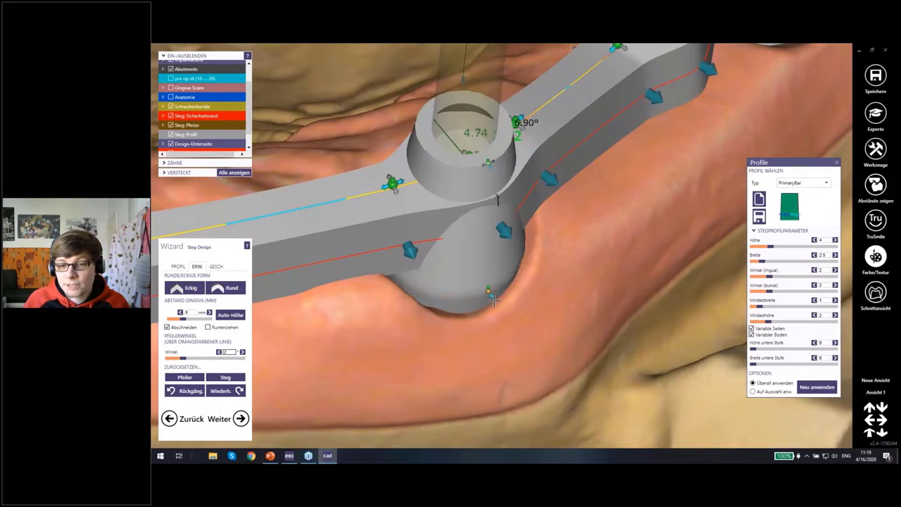
left_click_drag(482, 289, 475, 282)
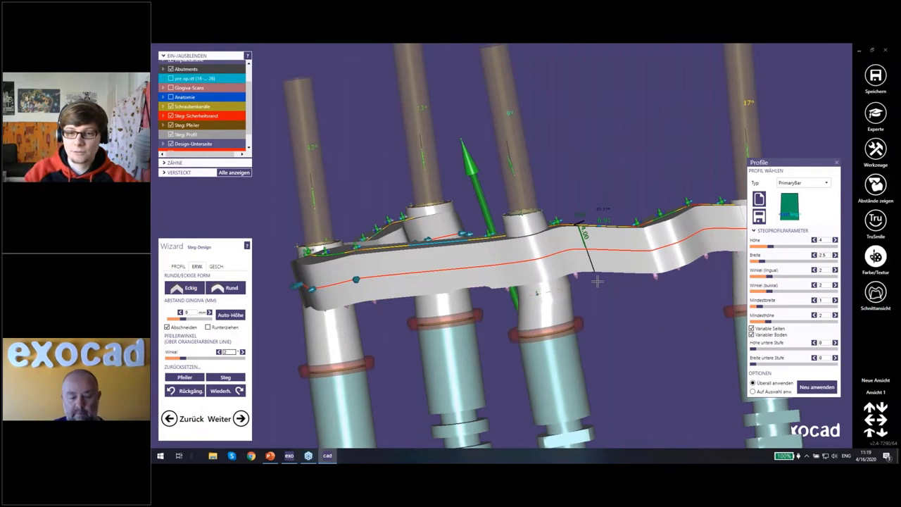
Drag the orange pillar handle to round off the pillar-to-bar junction
scroll(598, 281, "up", 2)
scroll(597, 281, "up", 3)
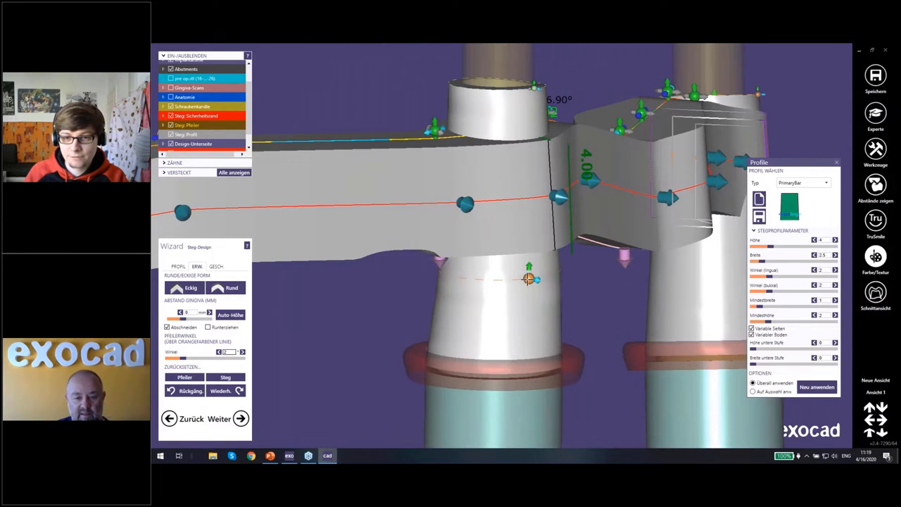
mouse_move(532, 280)
right_mouse_down()
mouse_move(538, 270)
mouse_move(521, 252)
right_mouse_up()
scroll(536, 273, "down", 3)
scroll(531, 264, "up", 3)
mouse_move(519, 257)
left_mouse_down()
mouse_move(517, 266)
mouse_move(519, 255)
left_mouse_up()
mouse_move(520, 254)
right_mouse_down()
mouse_move(520, 238)
mouse_move(536, 235)
right_mouse_up()
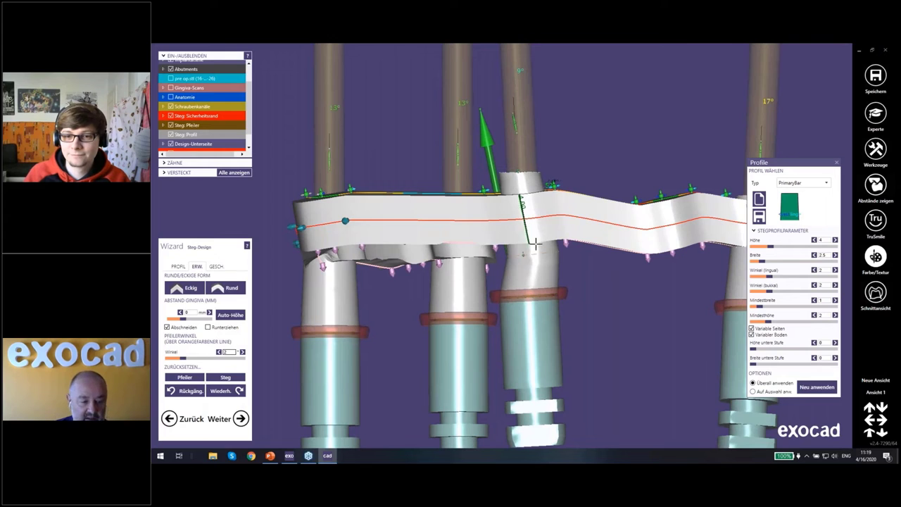
Orbit around the bar to inspect the pillars from frontal, side and top angles
scroll(535, 243, "up", 1)
scroll(536, 244, "up", 1)
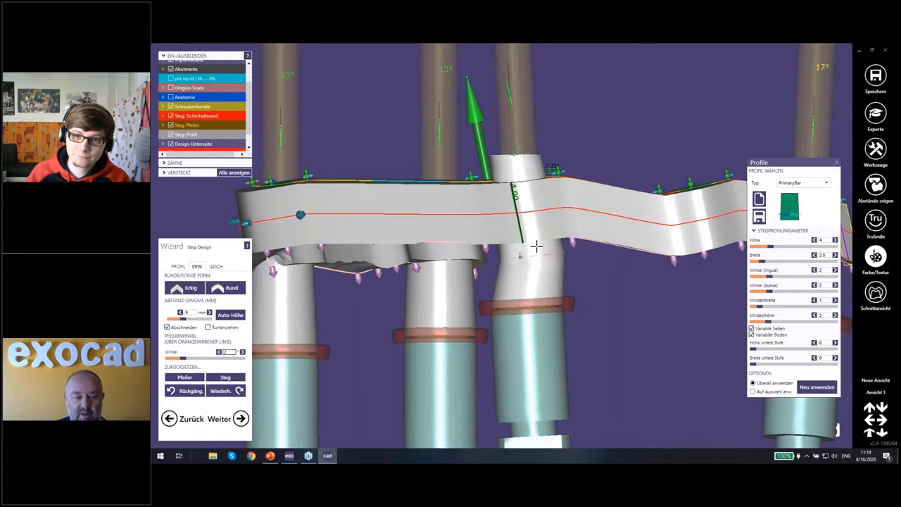
right_click_drag(546, 243, 546, 243)
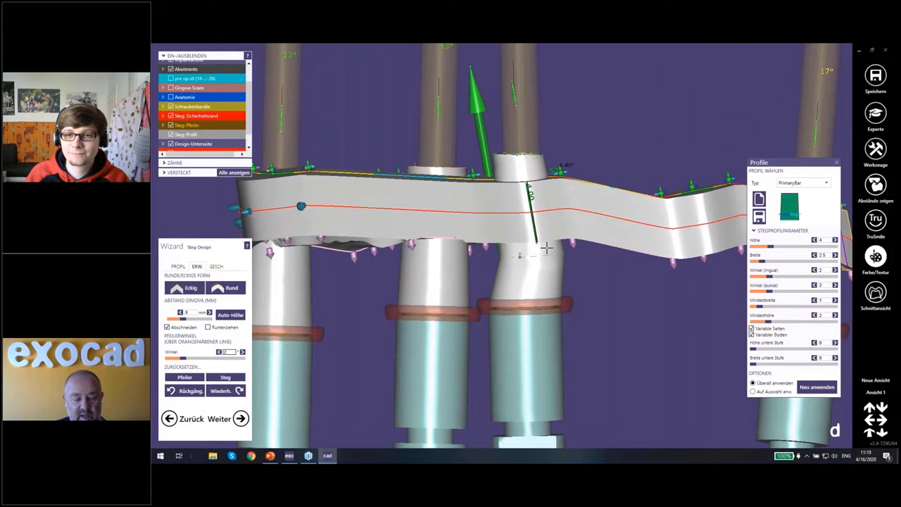
right_click_drag(546, 243, 546, 244)
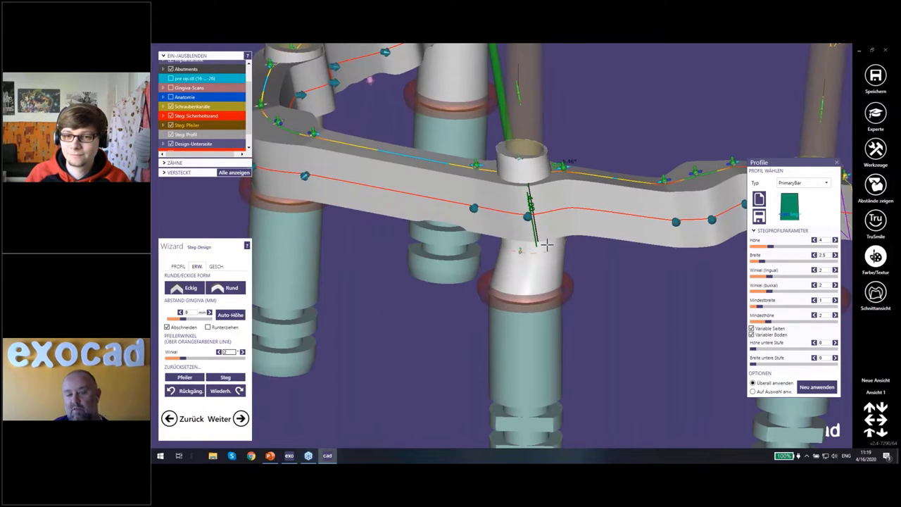
right_click_drag(543, 250, 502, 268)
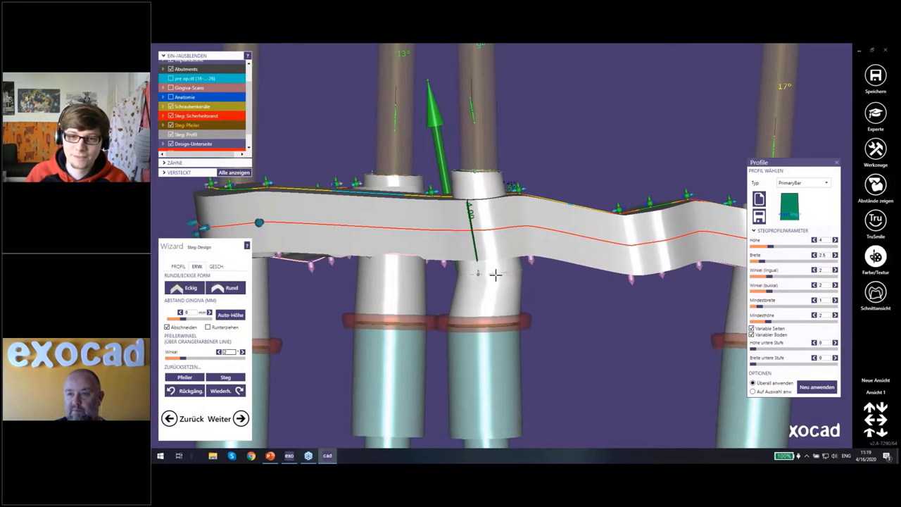
mouse_move(495, 275)
right_mouse_down()
mouse_move(505, 256)
mouse_move(471, 239)
right_mouse_up()
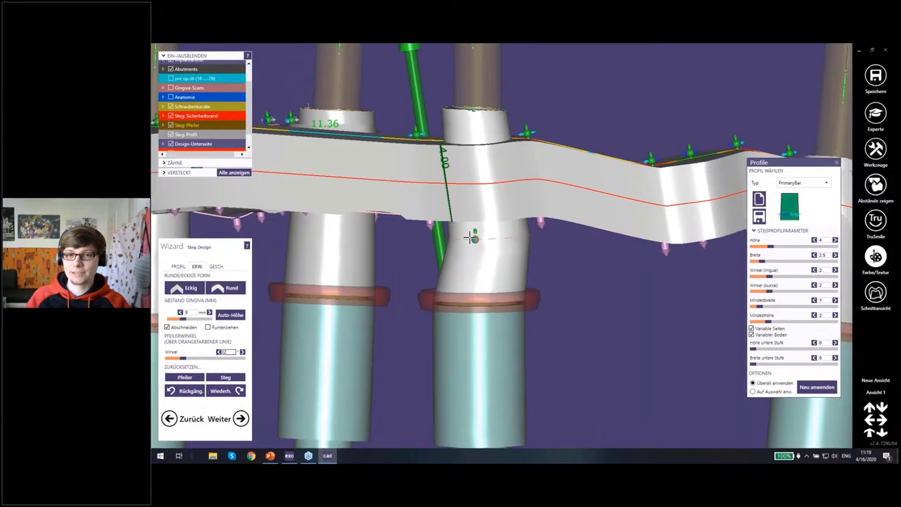
right_click_drag(471, 239, 447, 224)
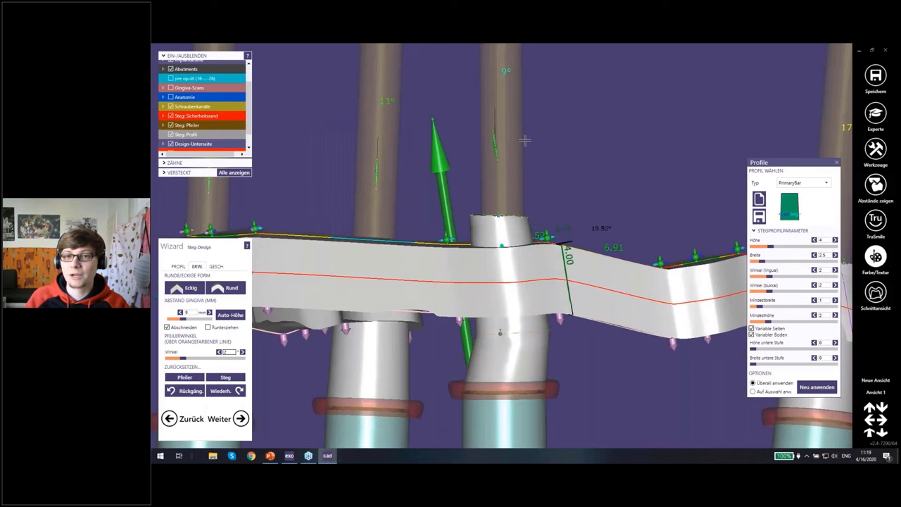
mouse_move(476, 151)
right_mouse_down()
mouse_move(524, 141)
mouse_move(505, 184)
mouse_move(516, 212)
mouse_move(496, 340)
right_mouse_up()
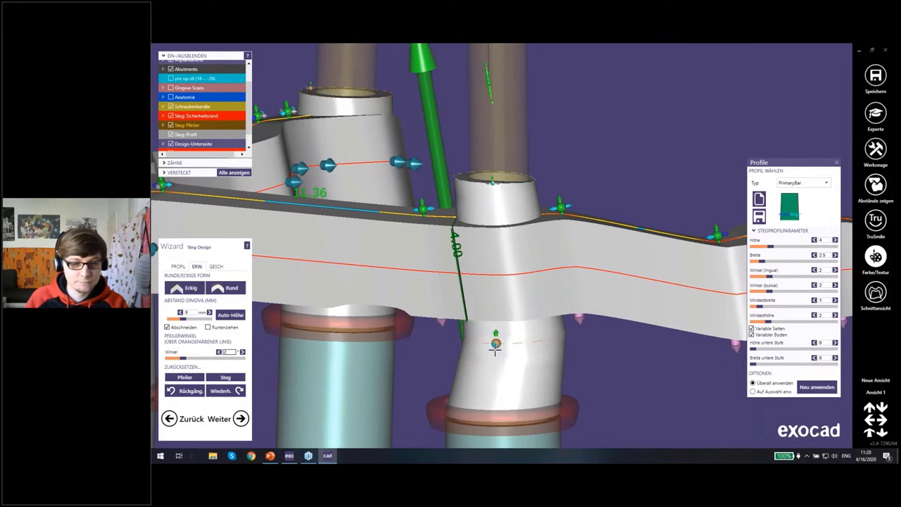
right_click_drag(495, 345, 427, 316)
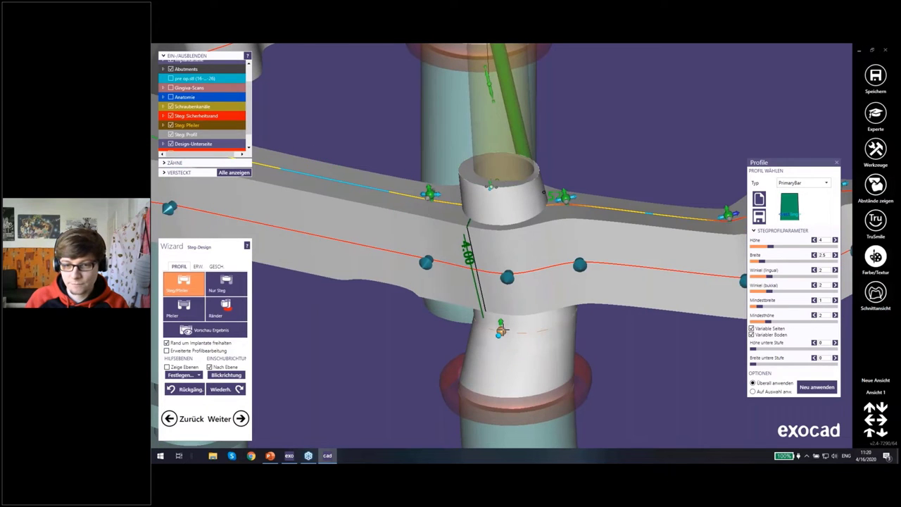
Add another control curve at the pillar and confirm it in Kontrollkurven bearbeiten
mouse_move(509, 329)
right_mouse_down()
mouse_move(495, 331)
mouse_move(489, 400)
right_mouse_up()
right_click_drag(449, 371, 458, 370)
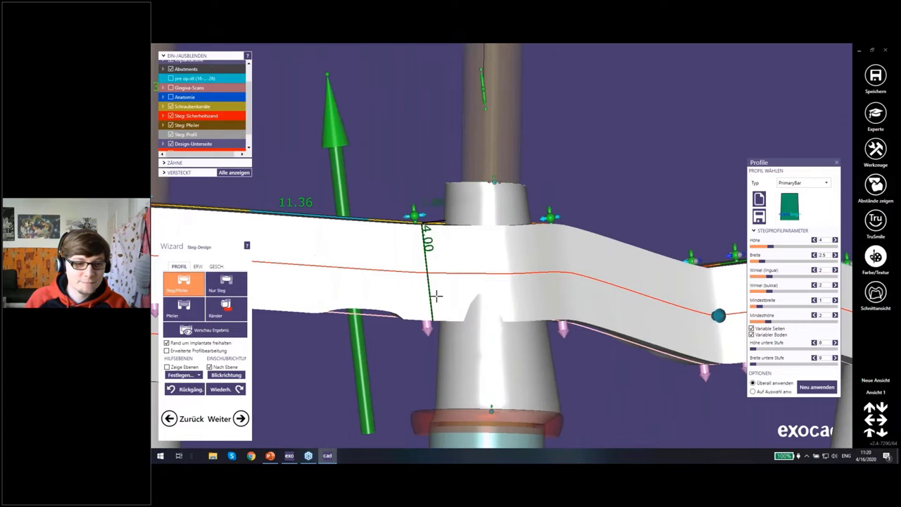
scroll(461, 368, "down", 2)
scroll(465, 368, "down", 2)
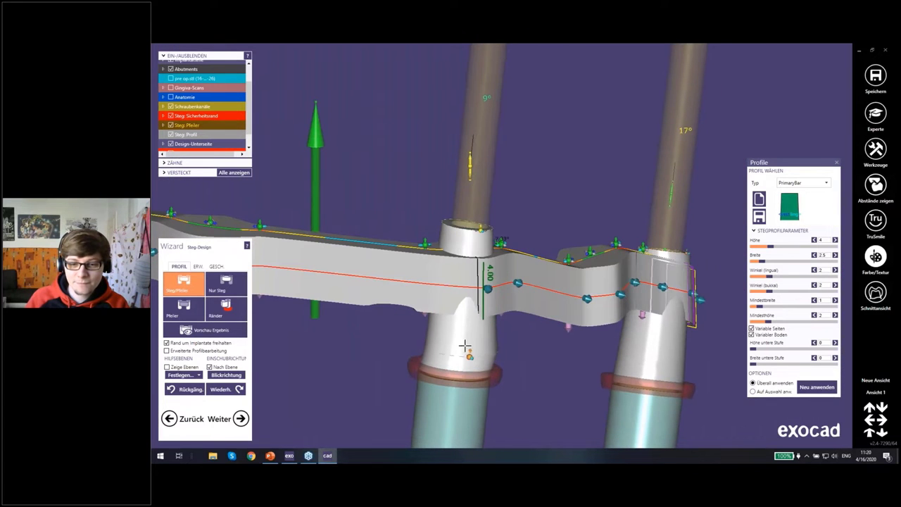
mouse_move(460, 339)
right_mouse_down()
mouse_move(473, 296)
mouse_move(465, 232)
mouse_move(482, 239)
mouse_move(507, 223)
mouse_move(533, 279)
mouse_move(525, 199)
mouse_move(428, 136)
mouse_move(566, 264)
right_mouse_up()
left_click(533, 279)
left_click(561, 285)
Switch to Pfeiler mode and look over the abutment and bar from above
left_click(594, 267)
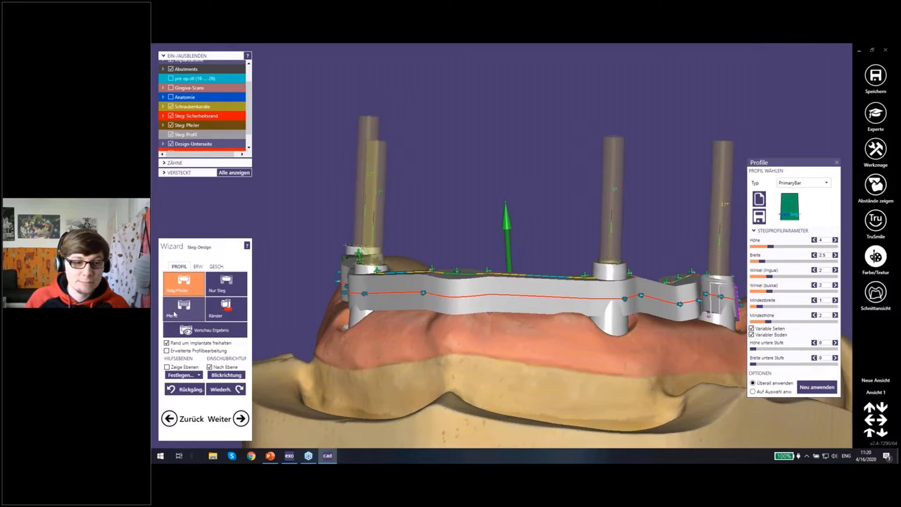
scroll(634, 246, "up", 3)
right_click_drag(648, 236, 524, 239)
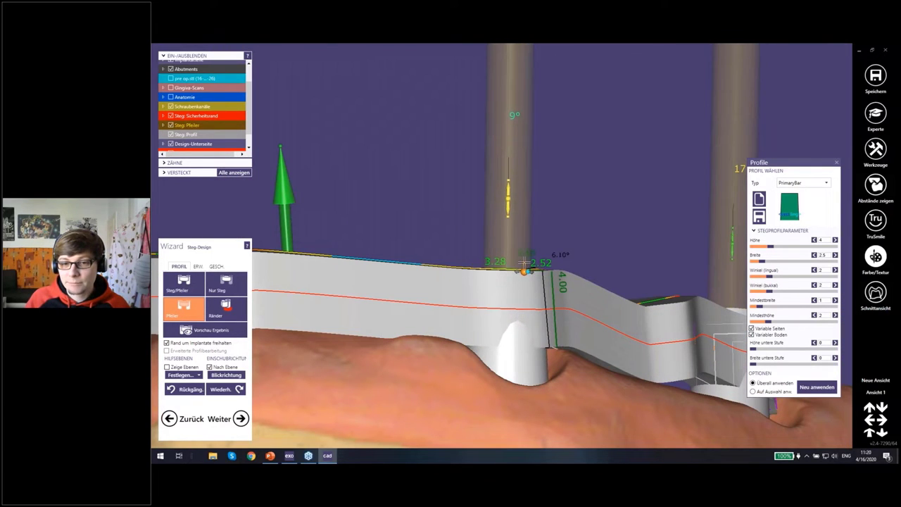
mouse_move(527, 276)
right_mouse_down()
mouse_move(516, 321)
mouse_move(518, 305)
mouse_move(569, 302)
mouse_move(429, 253)
mouse_move(437, 291)
mouse_move(629, 147)
mouse_move(644, 157)
mouse_move(518, 249)
mouse_move(346, 302)
mouse_move(387, 263)
mouse_move(462, 230)
mouse_move(394, 225)
mouse_move(308, 177)
mouse_move(422, 199)
mouse_move(450, 247)
mouse_move(589, 318)
mouse_move(599, 296)
mouse_move(521, 211)
mouse_move(432, 177)
mouse_move(422, 225)
mouse_move(401, 254)
mouse_move(367, 193)
right_mouse_up()
Switch to bar-only shaping, glance at the ERW. settings and return to the profile tab
left_click(226, 284)
right_click_drag(450, 246, 511, 233)
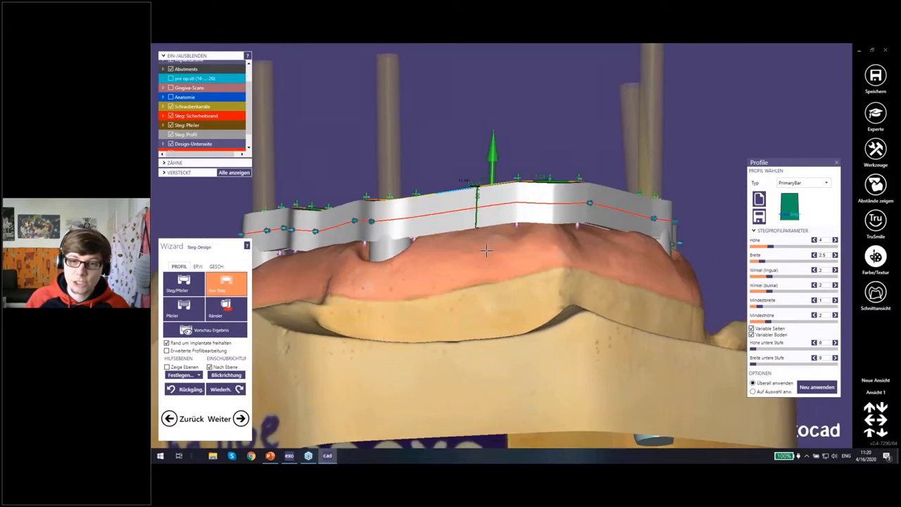
scroll(511, 233, "up", 2)
scroll(508, 232, "up", 2)
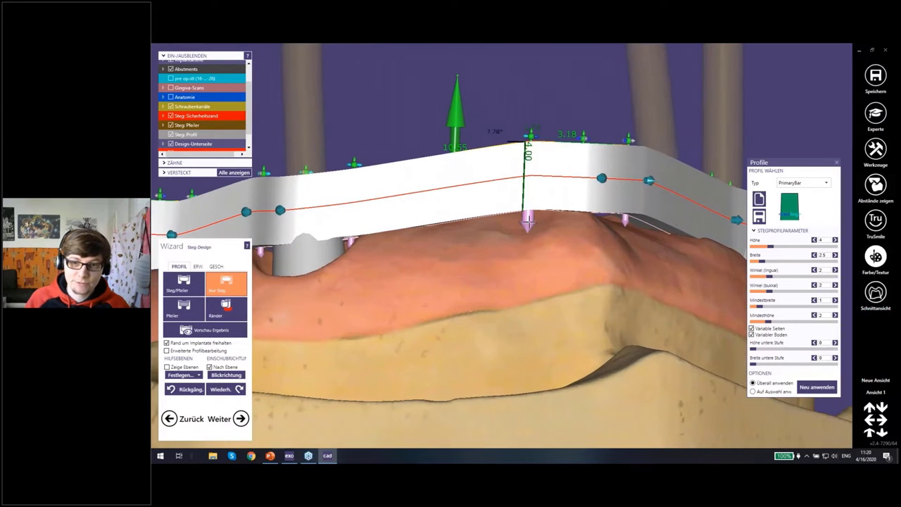
scroll(508, 231, "down", 2)
scroll(509, 231, "down", 3)
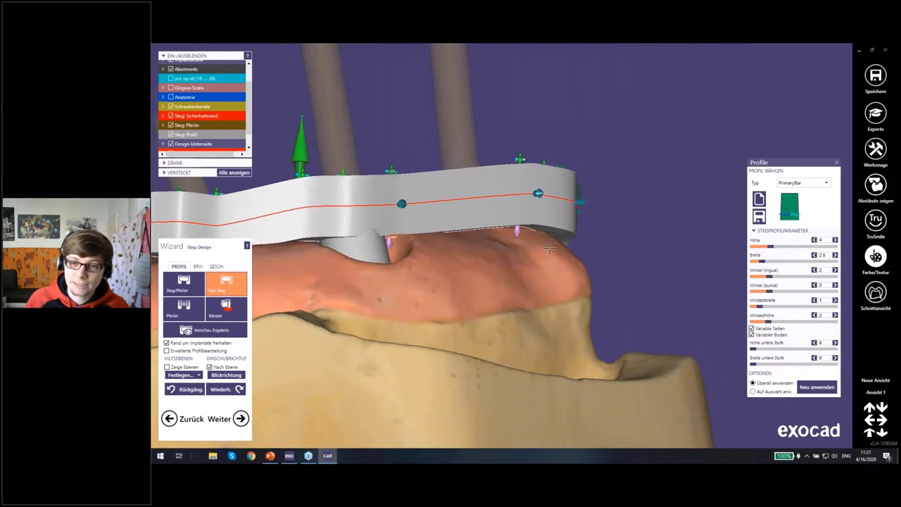
mouse_move(508, 231)
right_mouse_down()
mouse_move(537, 251)
mouse_move(523, 263)
right_mouse_up()
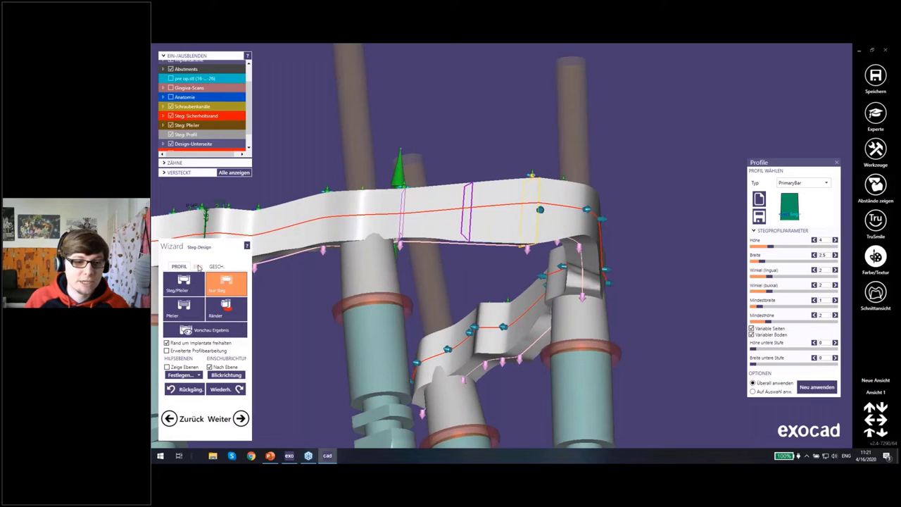
left_click(198, 266)
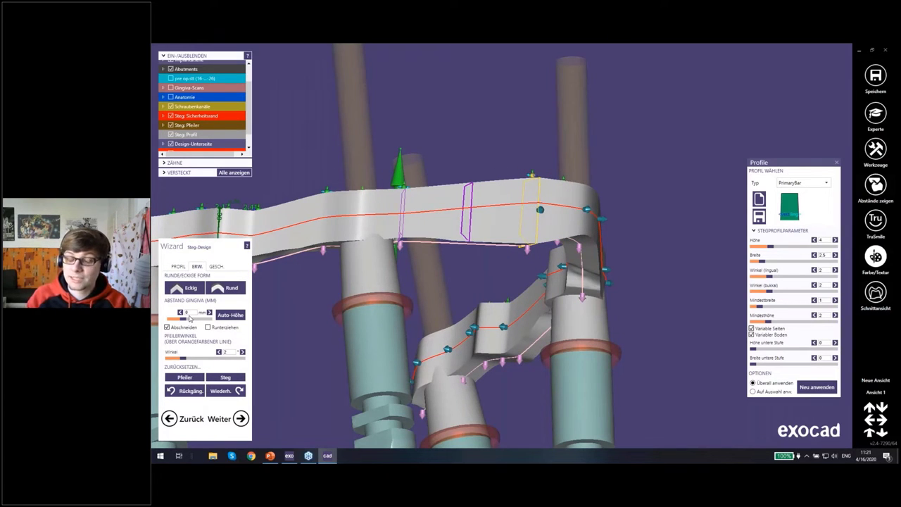
left_click(179, 266)
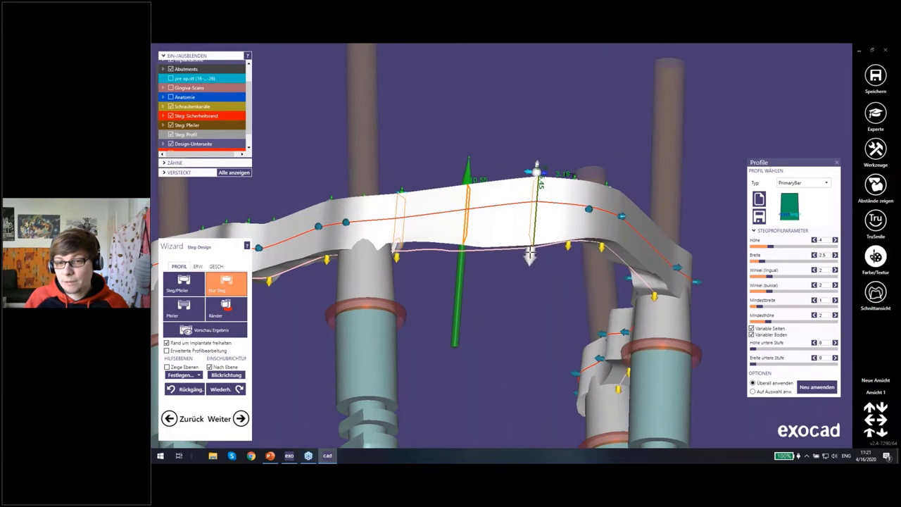
Select the front bar section and review the height 4, width 2.5 arch from front and above
mouse_move(561, 234)
right_mouse_down()
mouse_move(587, 282)
mouse_move(384, 275)
right_mouse_up()
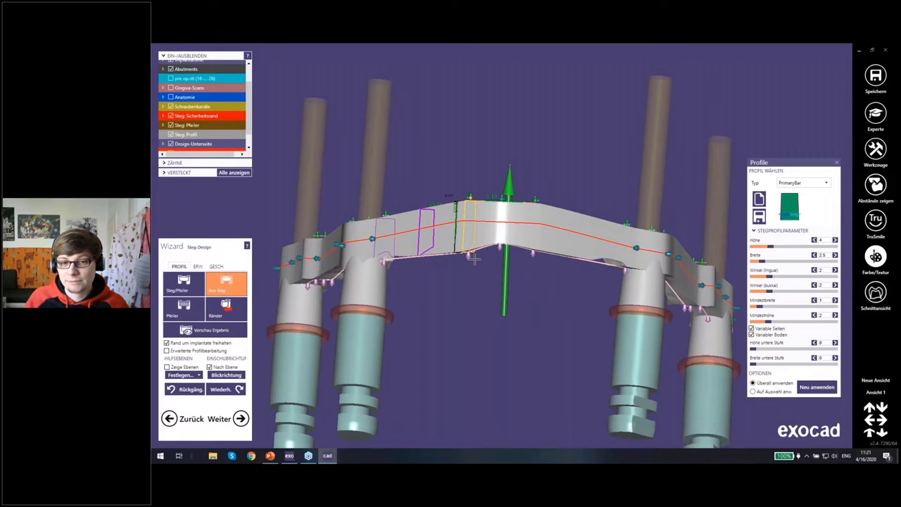
left_click(468, 258)
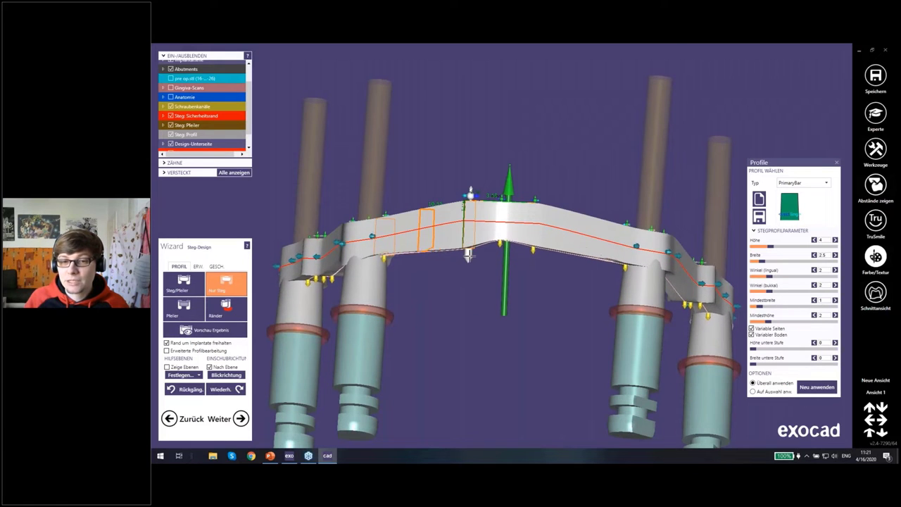
mouse_move(468, 266)
right_mouse_down()
mouse_move(490, 263)
mouse_move(512, 230)
right_mouse_up()
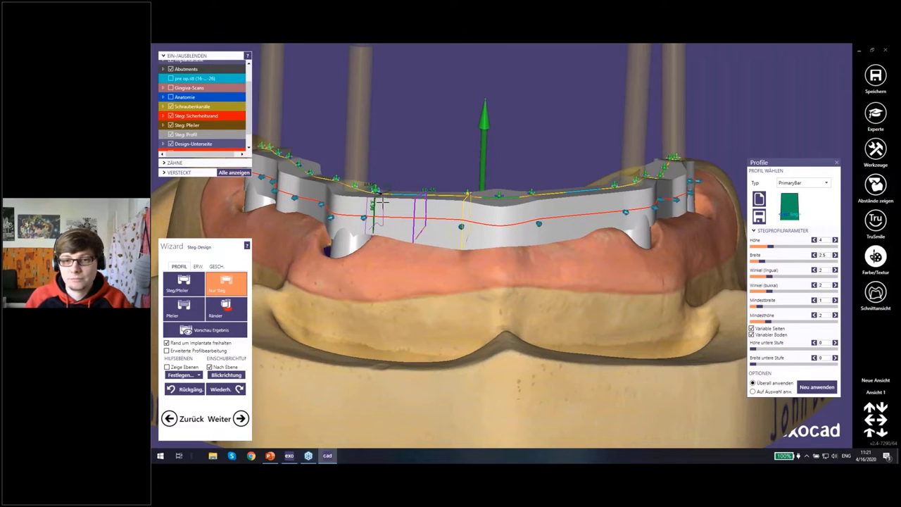
mouse_move(442, 211)
right_mouse_down()
mouse_move(504, 231)
mouse_move(483, 282)
right_mouse_up()
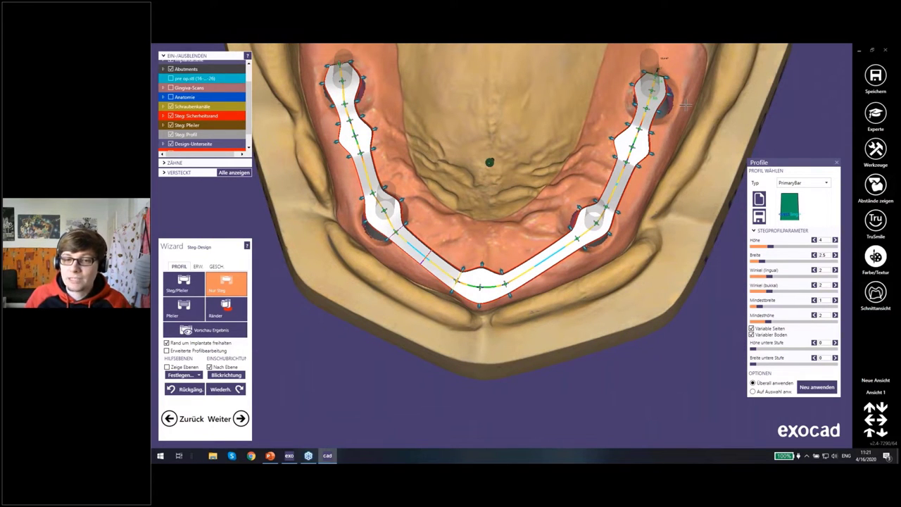
mouse_move(496, 206)
right_mouse_down()
mouse_move(447, 327)
mouse_move(546, 245)
mouse_move(465, 247)
mouse_move(491, 263)
mouse_move(226, 266)
right_mouse_up()
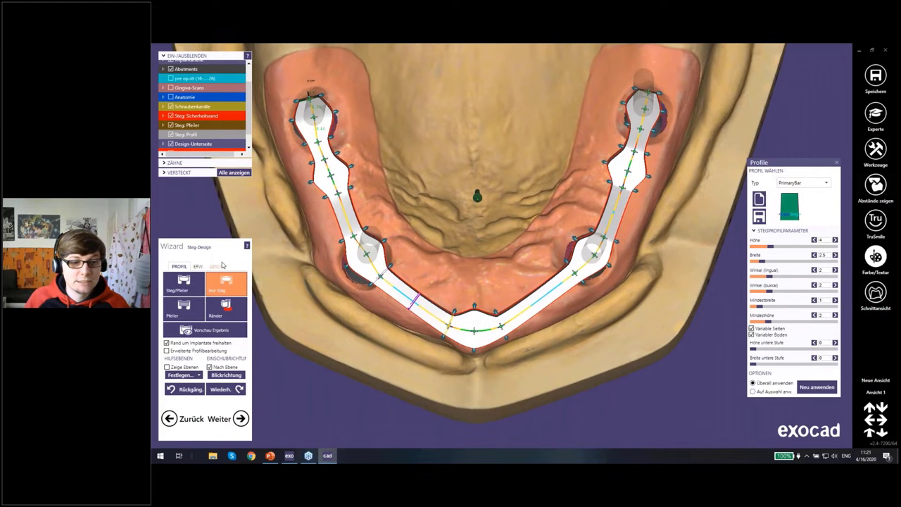
In the GESCH. tab, add a Bolted attachment positioned at the bar's middle
left_click(216, 266)
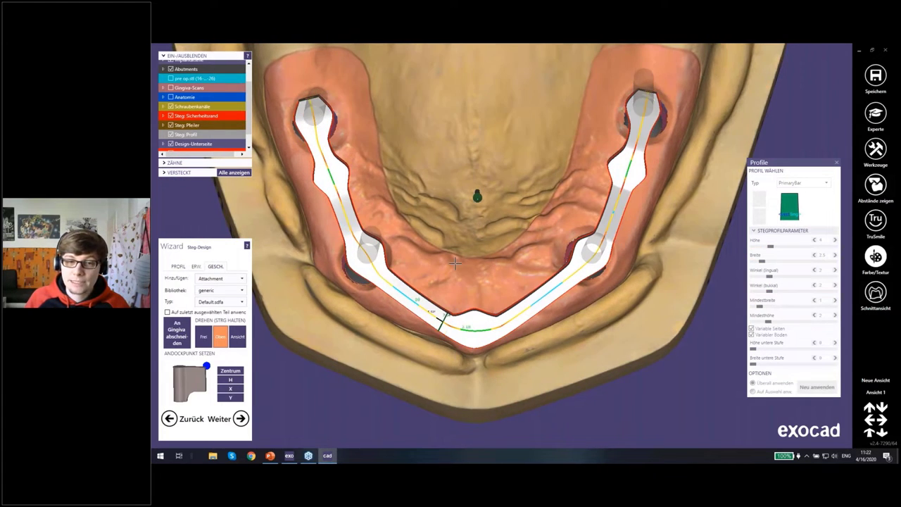
right_click_drag(454, 264, 270, 283)
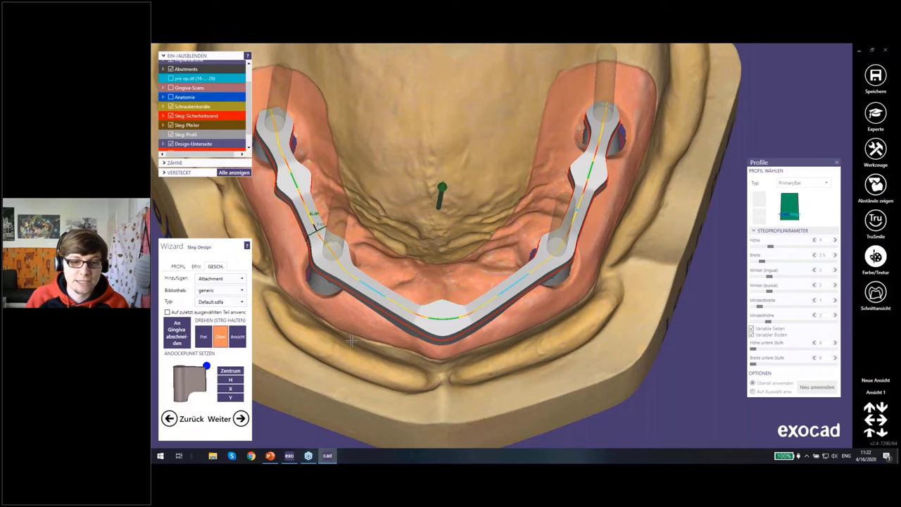
mouse_move(402, 338)
right_mouse_down()
mouse_move(441, 308)
mouse_move(488, 198)
mouse_move(451, 244)
right_mouse_up()
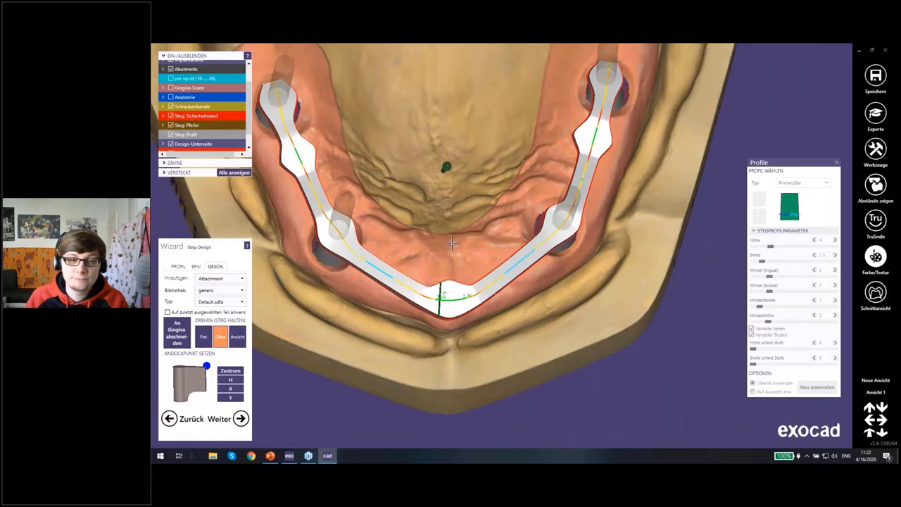
left_click(241, 279)
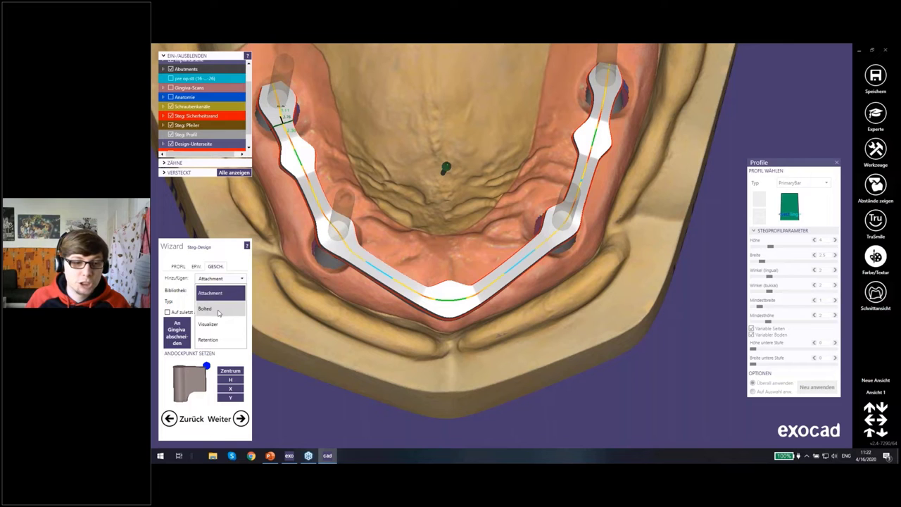
left_click(218, 309)
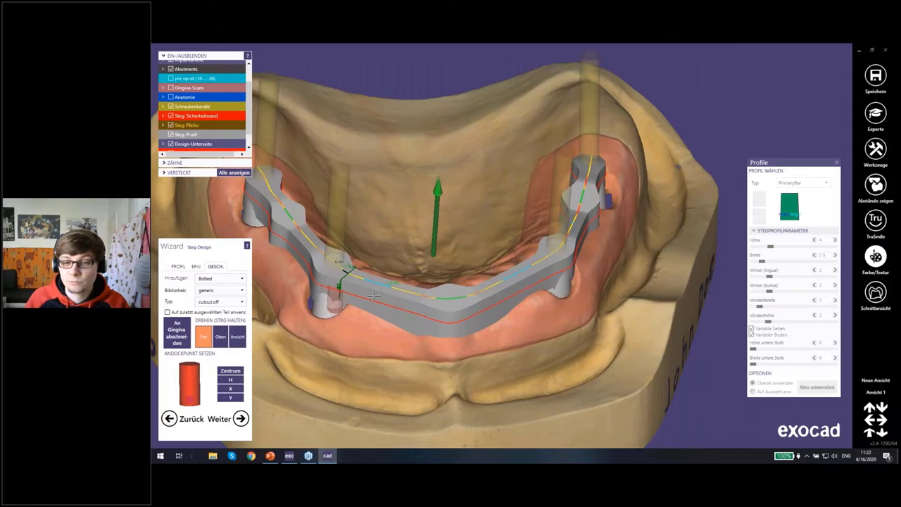
left_click(430, 279)
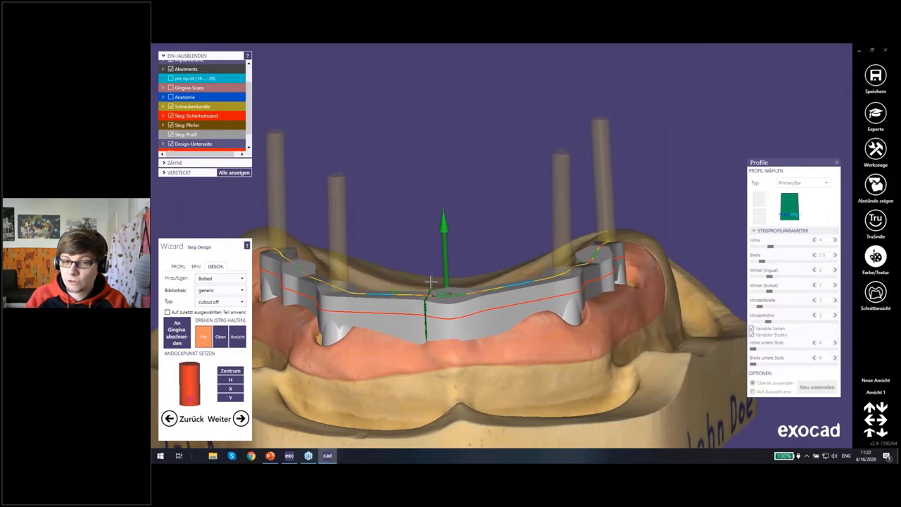
Set the attachment library to Rhein83 and the type to OT Cap Normal - Sleeve Spacer
left_click(220, 290)
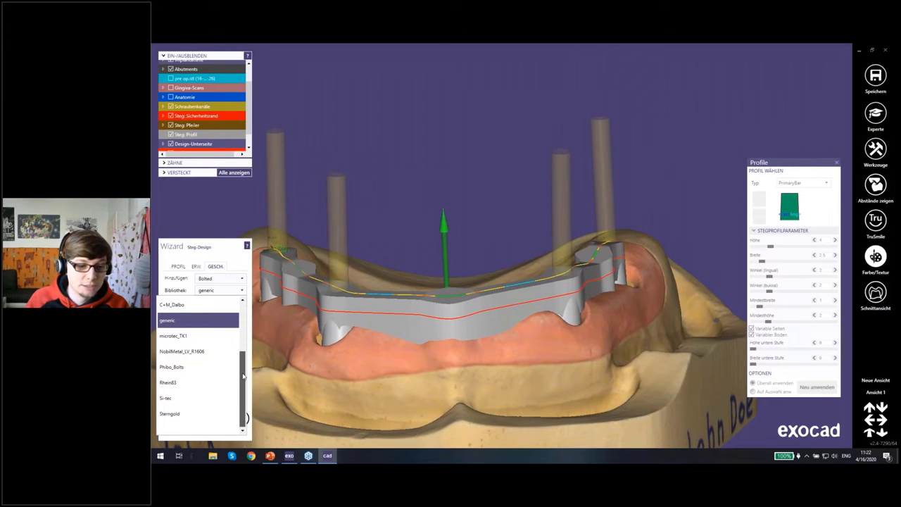
left_click(169, 383)
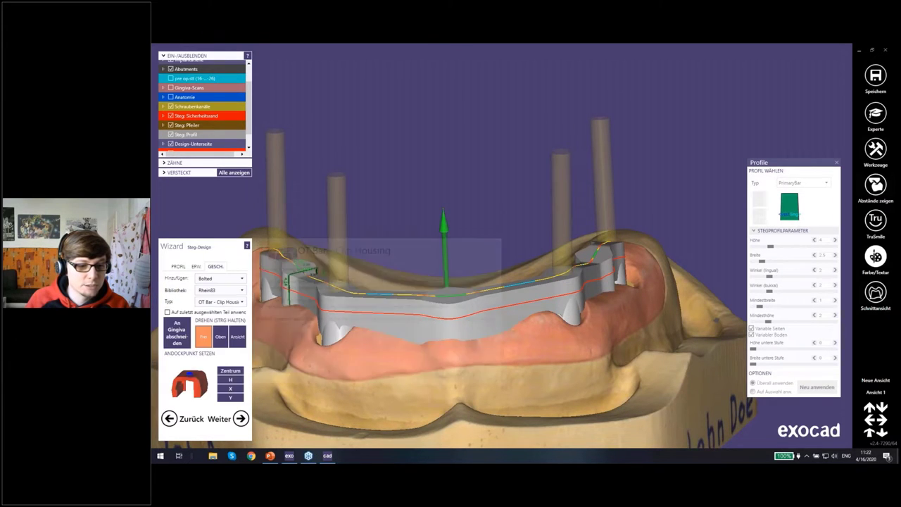
left_click(241, 302)
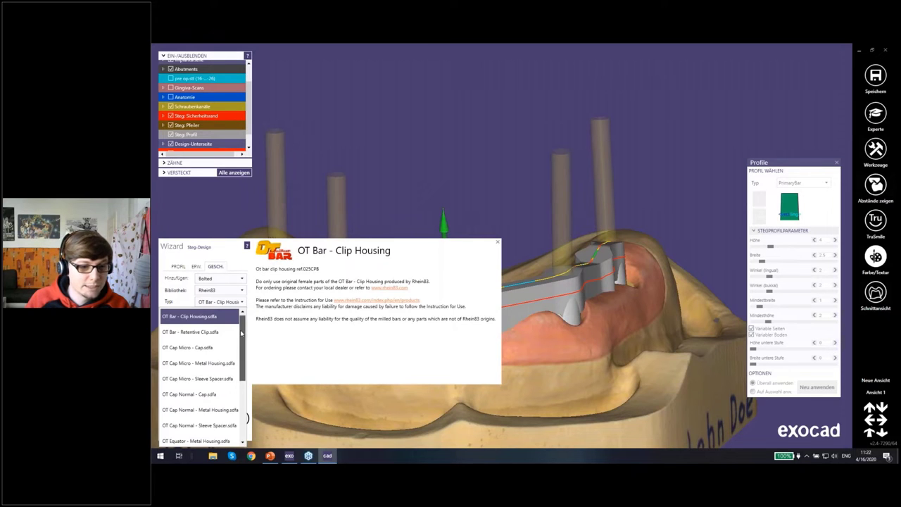
left_click_drag(241, 342, 239, 386)
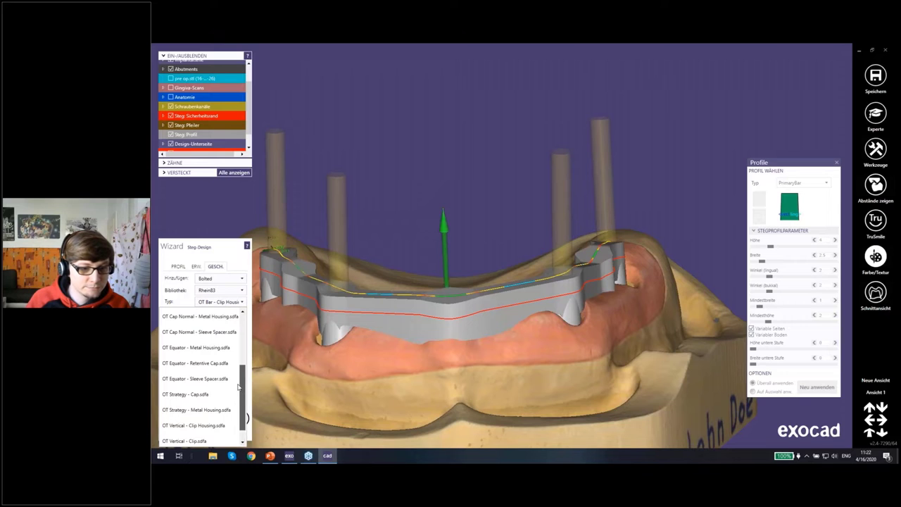
scroll(190, 359, "up", 1)
scroll(187, 372, "up", 1)
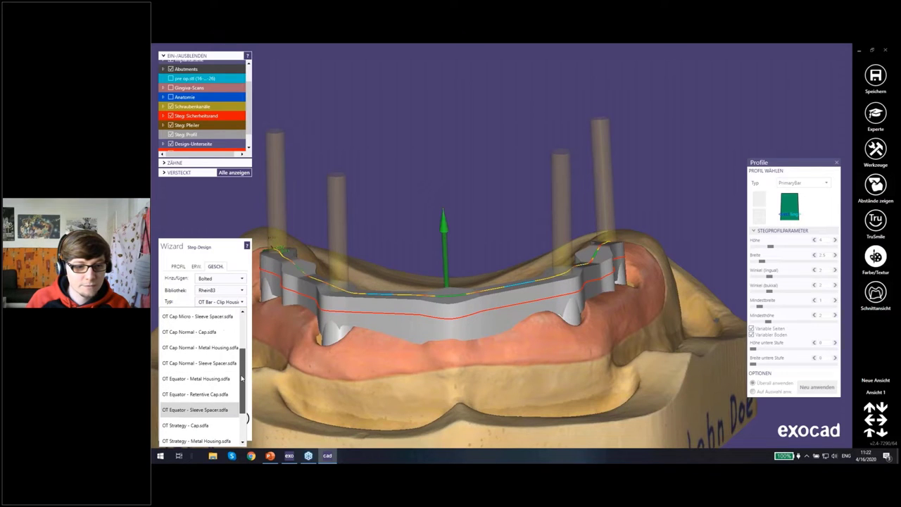
left_click(186, 363)
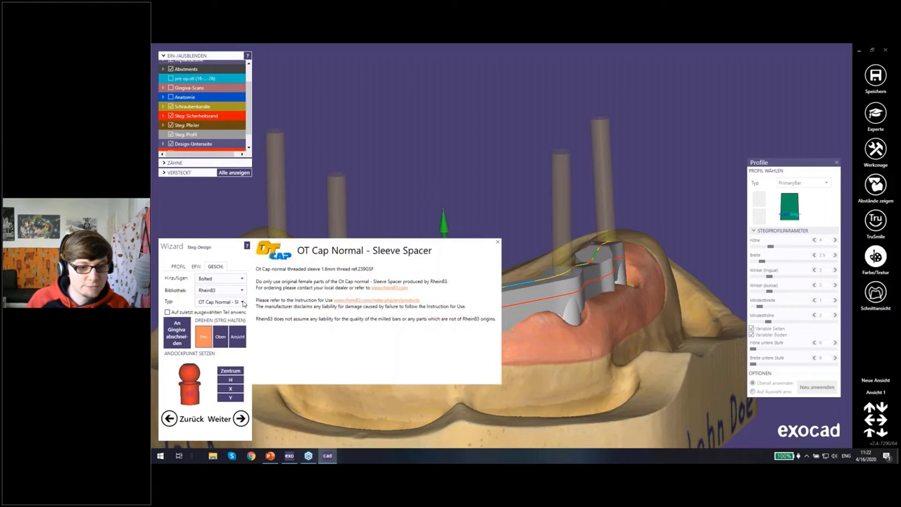
left_click(219, 301)
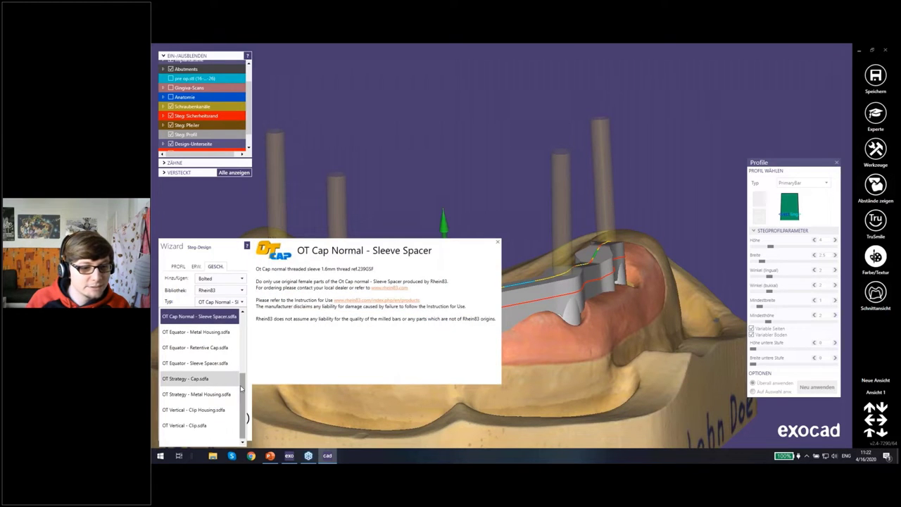
scroll(242, 388, "up", 1)
scroll(242, 382, "up", 1)
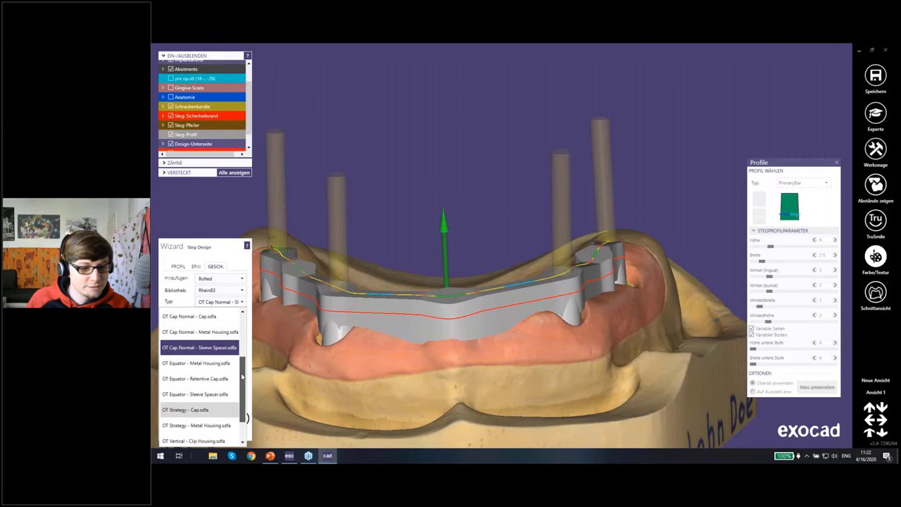
scroll(242, 382, "down", 1)
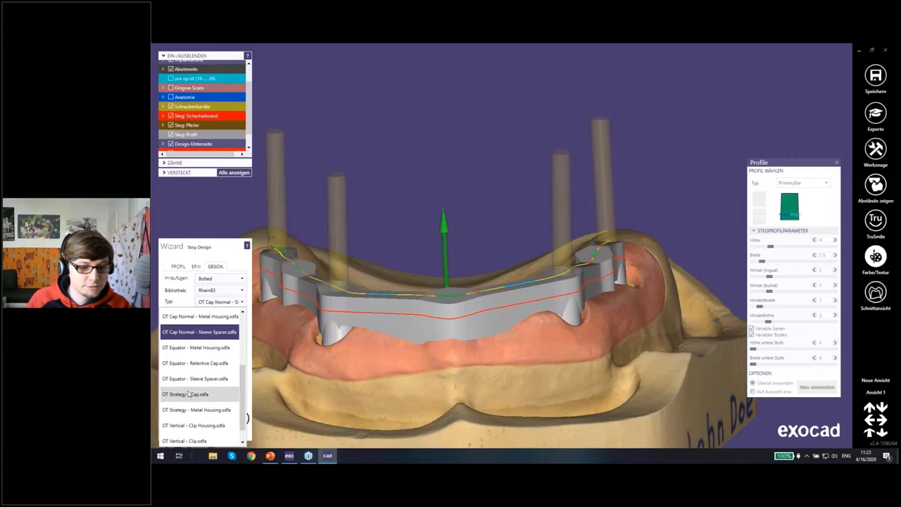
Keep OT Equator - Sleeve Spacer as the type and drop it on the front bar with a lower docking point
left_click(195, 331)
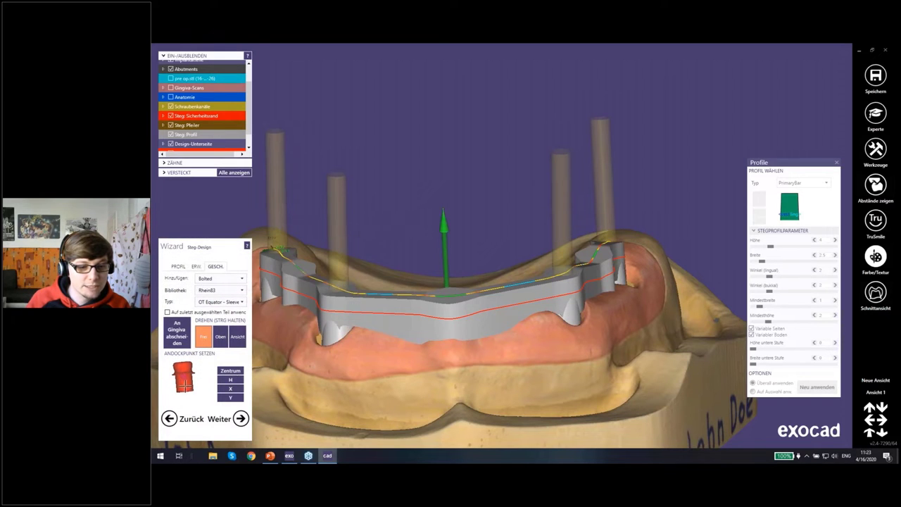
scroll(185, 375, "up", 2)
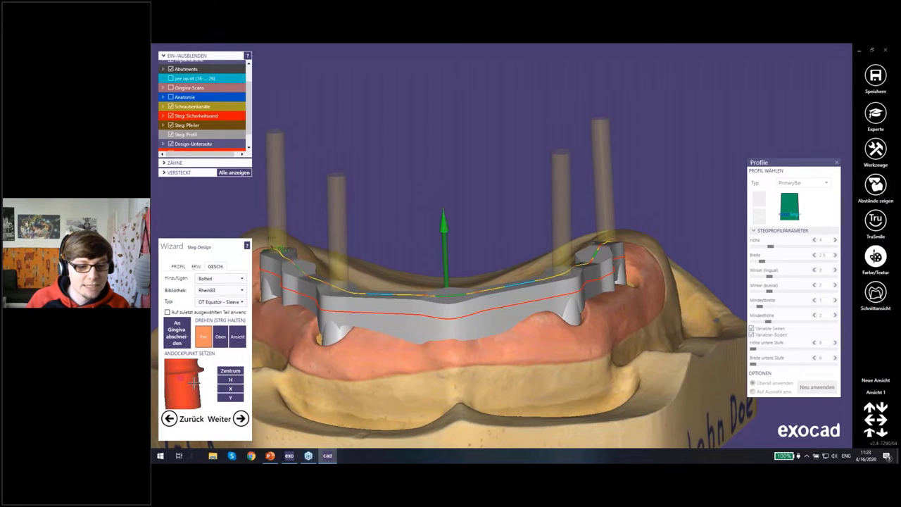
scroll(192, 383, "down", 2)
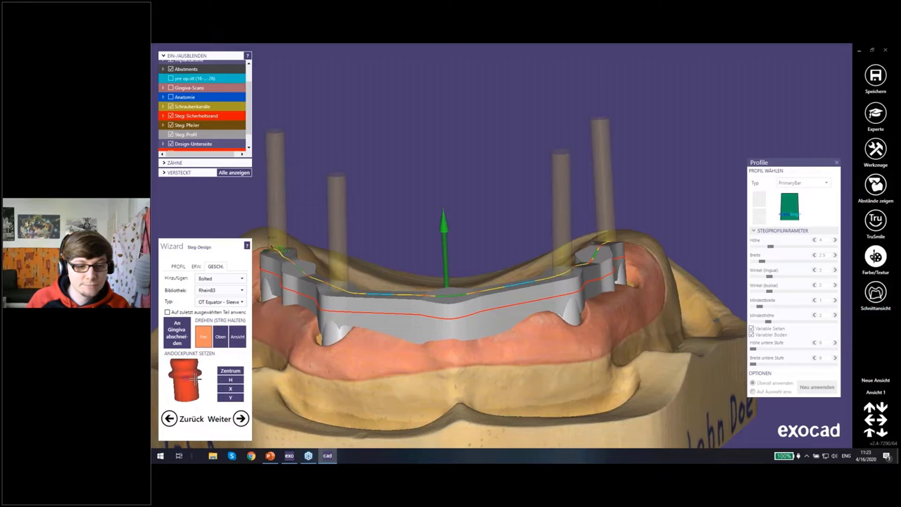
left_click(447, 296)
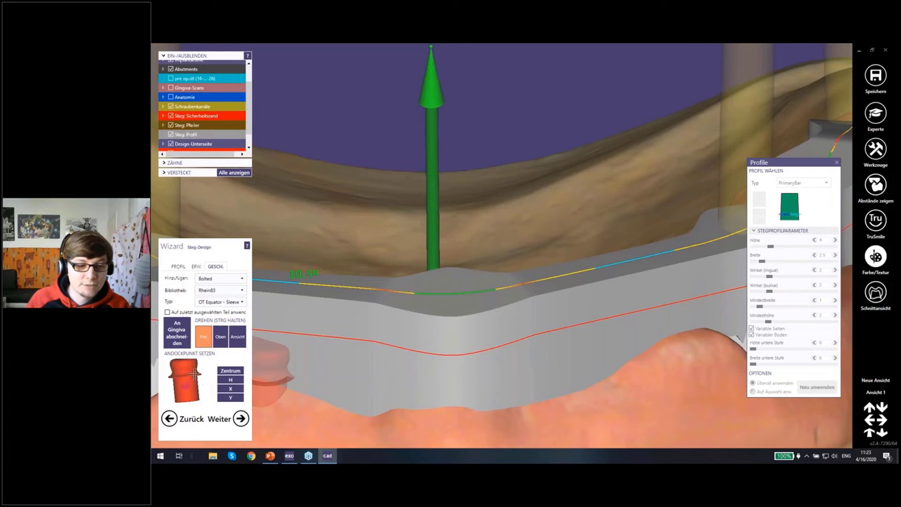
left_click(194, 385)
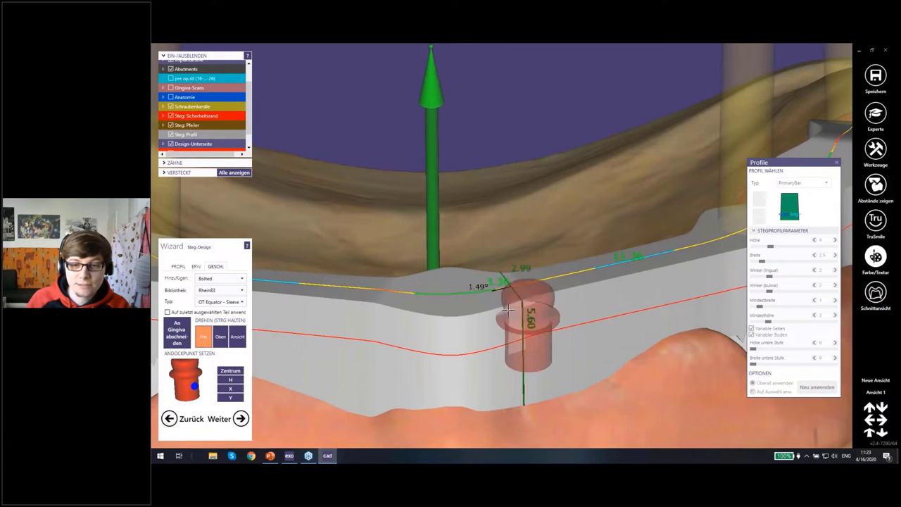
left_click(487, 321)
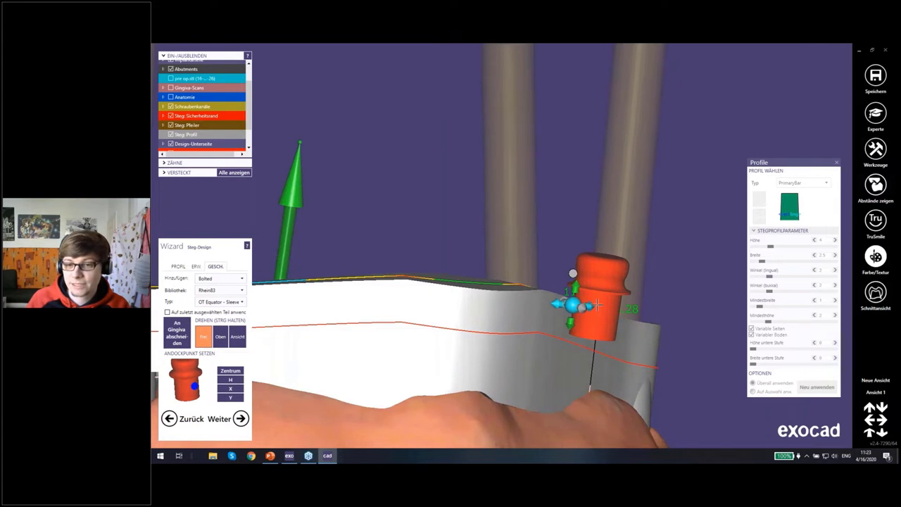
Pick a new upright docking point, re-place the attachment, and slide it along the front bar section
right_click_drag(591, 303, 611, 301)
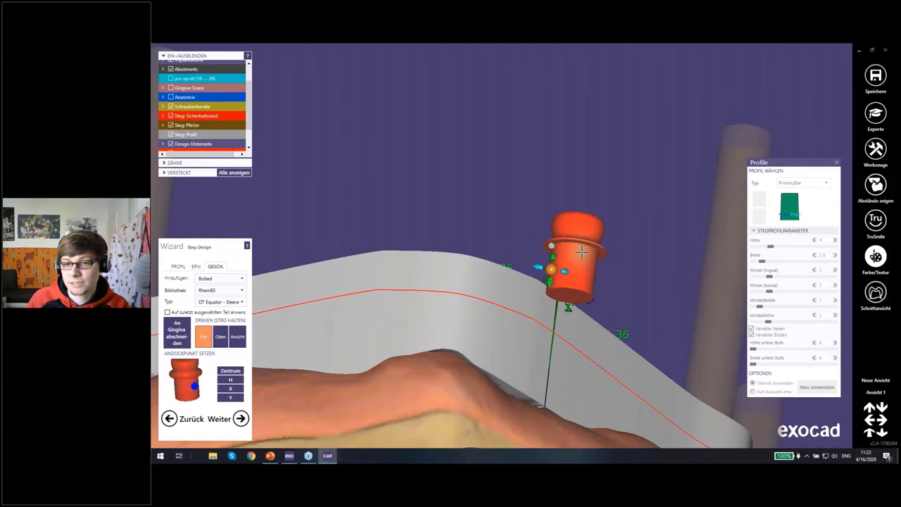
left_click(175, 371)
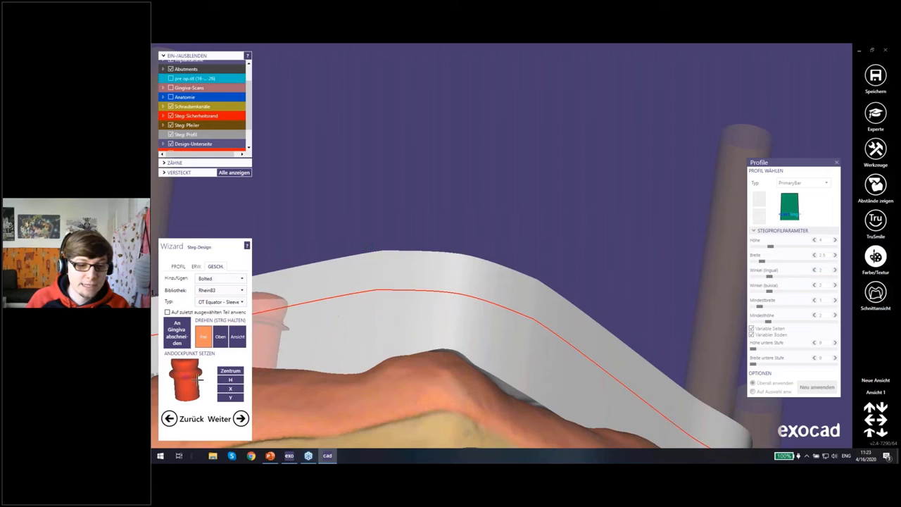
left_click_drag(197, 385, 198, 378)
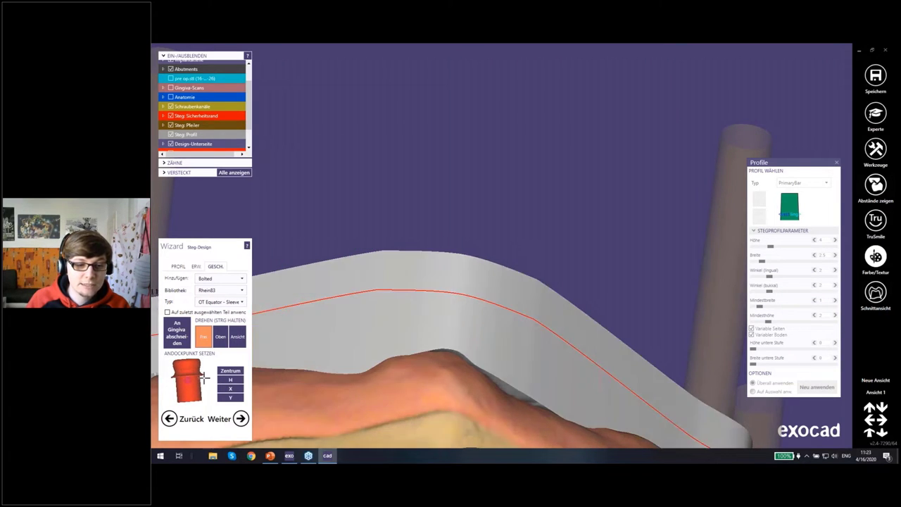
left_click(398, 295)
right_click_drag(441, 263, 567, 214)
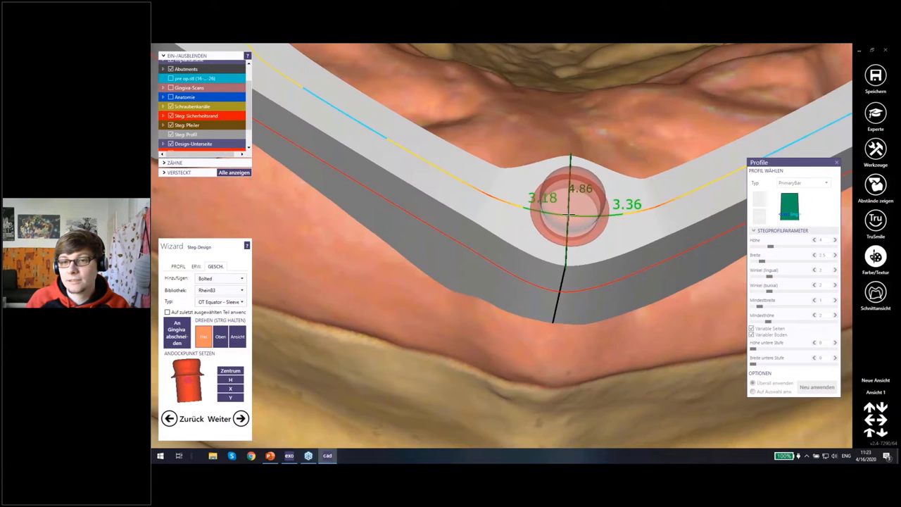
left_click(567, 214)
mouse_move(566, 214)
right_mouse_down()
mouse_move(647, 265)
mouse_move(563, 202)
right_mouse_up()
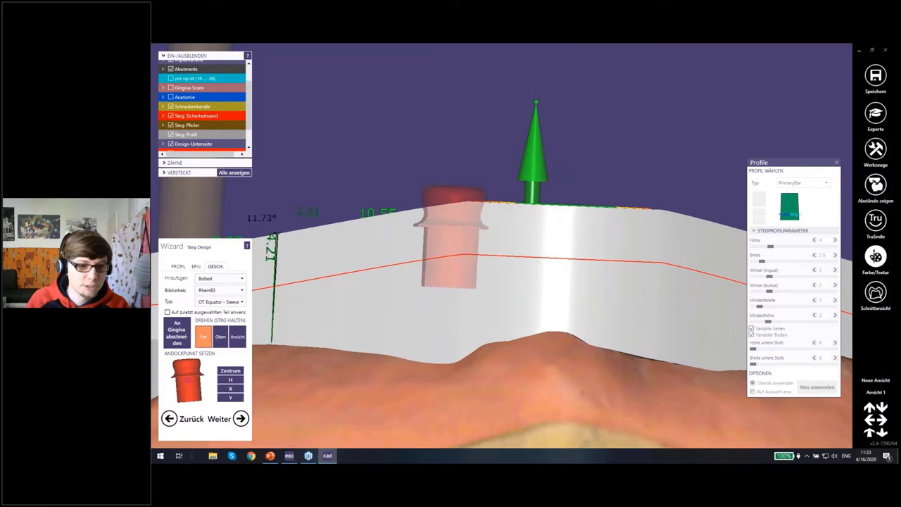
left_click_drag(563, 202, 296, 275)
Change the attachment type to OT Cap Normal - Sleeve Spacer
left_click(242, 302)
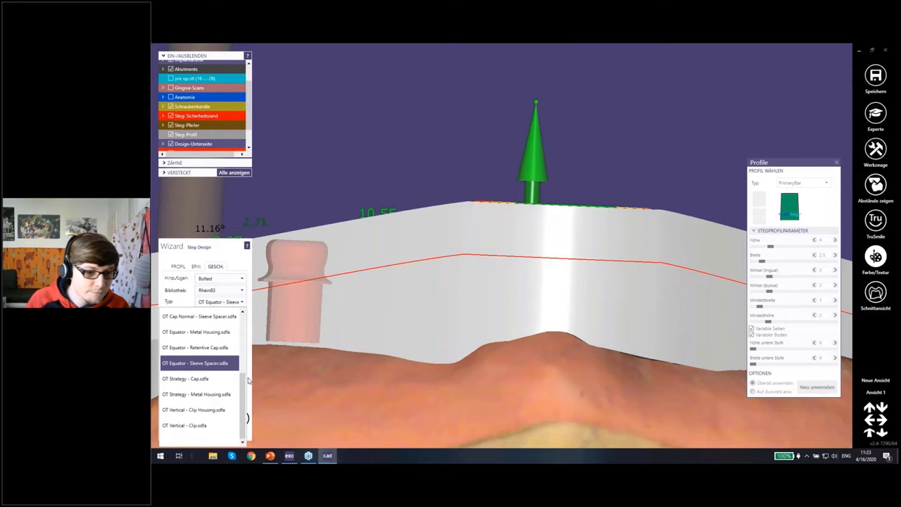
left_click_drag(242, 393, 238, 327)
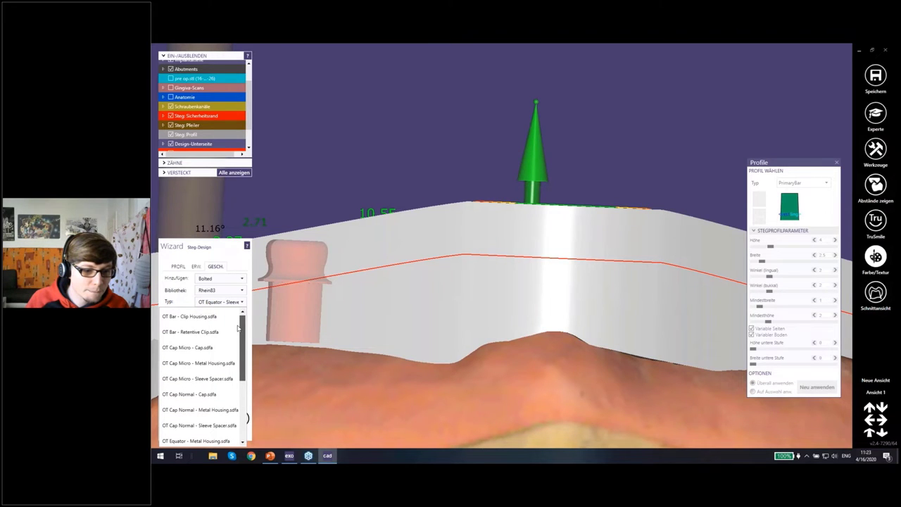
left_click(208, 395)
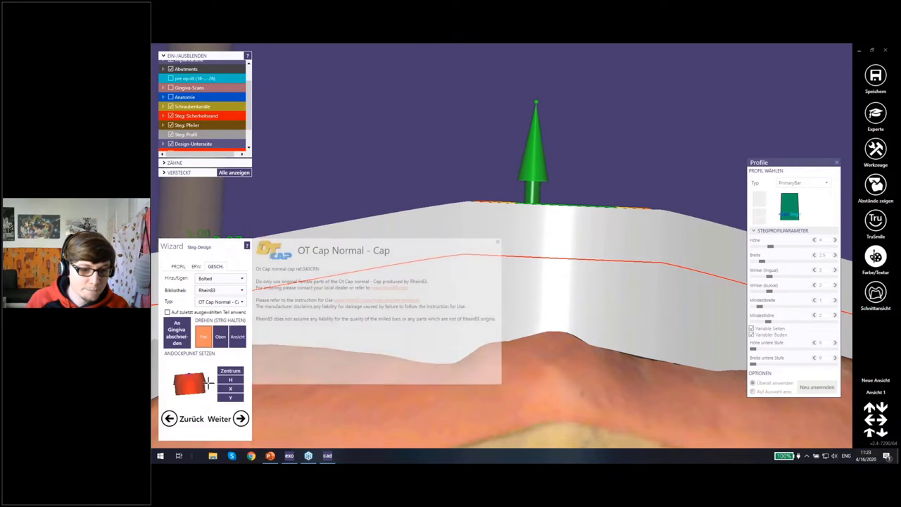
left_click(239, 301)
left_click(197, 332)
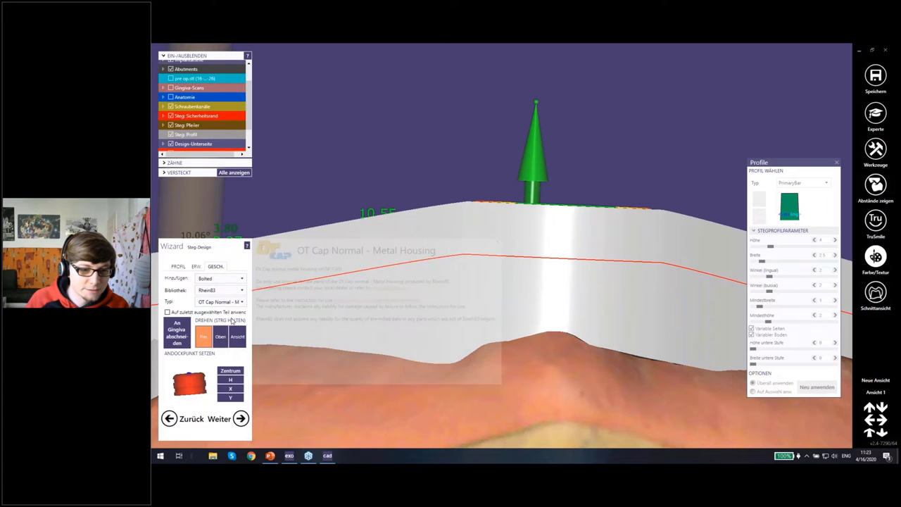
left_click(214, 301)
left_click(200, 335)
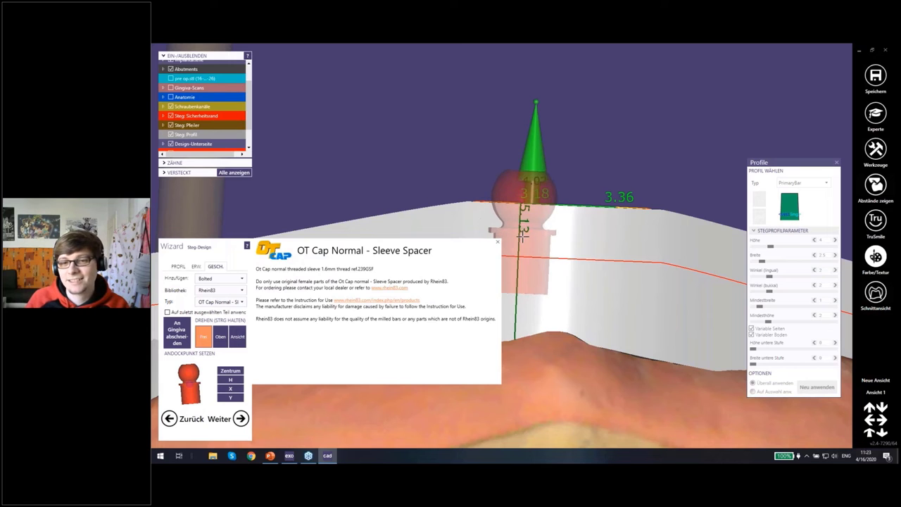
Make the bar see-through and lower the cap slightly into the anterior bar
right_click_drag(522, 238, 561, 206)
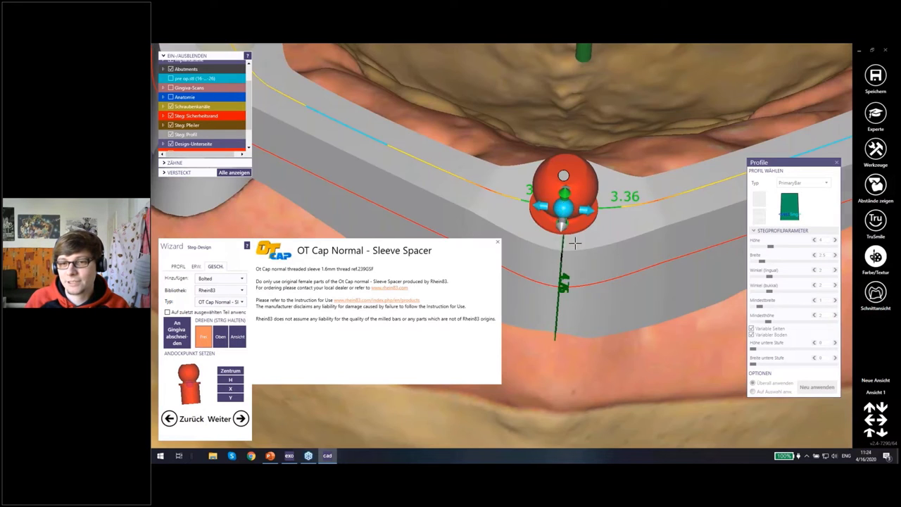
right_click_drag(575, 243, 632, 182)
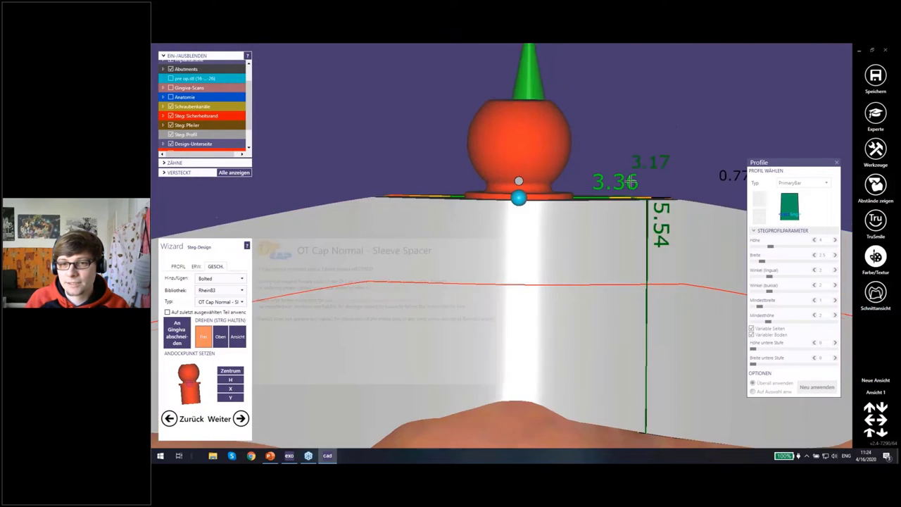
middle_click_drag(631, 182, 598, 234, "shift")
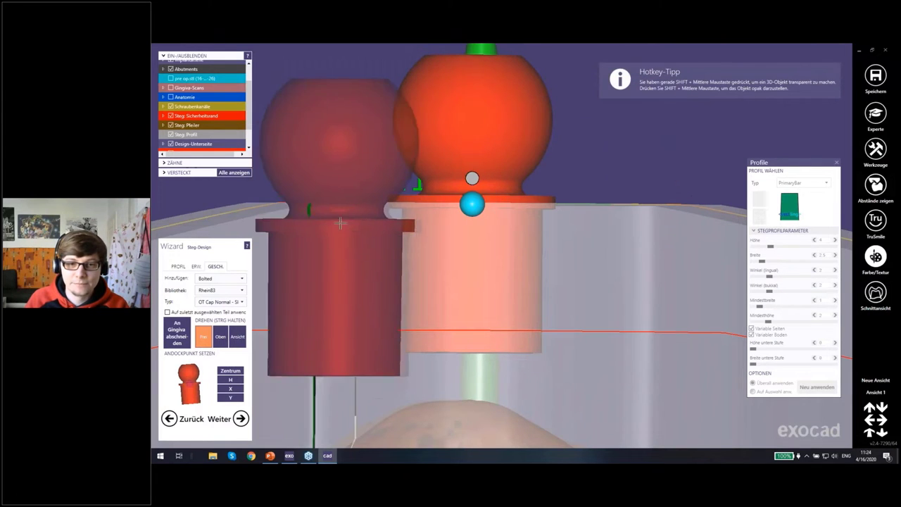
mouse_move(519, 152)
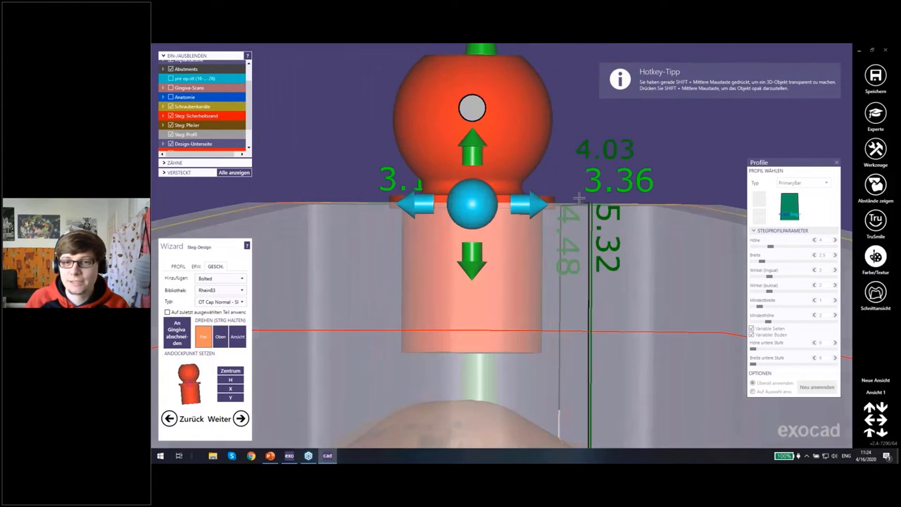
mouse_move(578, 199)
right_mouse_down()
mouse_move(586, 209)
mouse_move(596, 197)
mouse_move(529, 216)
mouse_move(536, 177)
right_mouse_up()
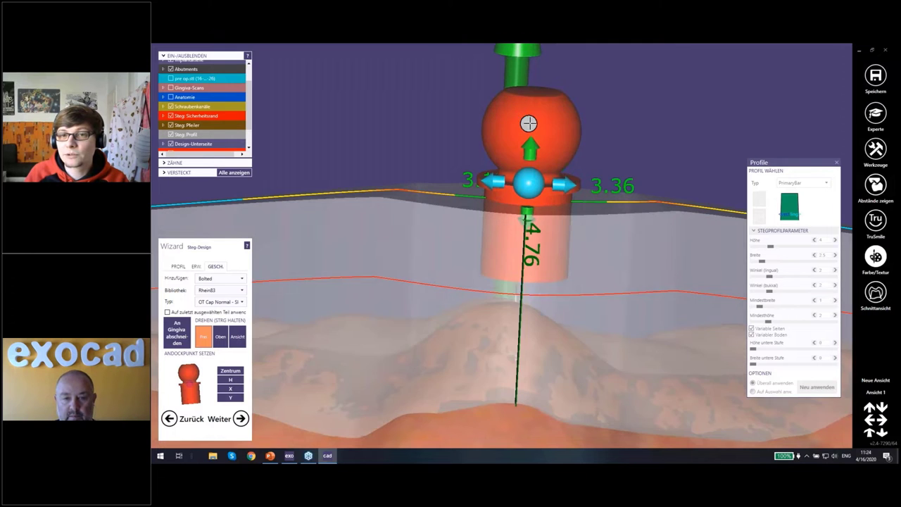
right_click_drag(537, 166, 561, 221)
left_click_drag(624, 249, 605, 224)
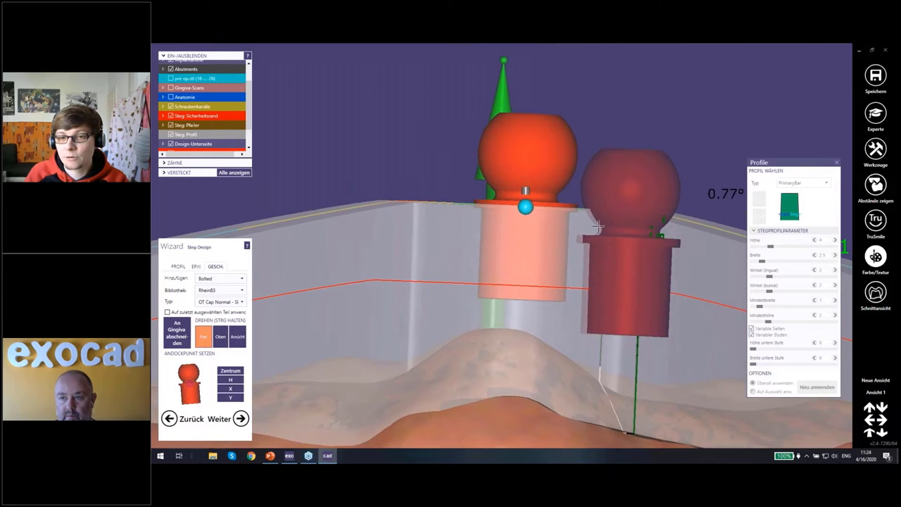
mouse_move(605, 223)
right_mouse_down()
mouse_move(503, 255)
mouse_move(498, 204)
right_mouse_up()
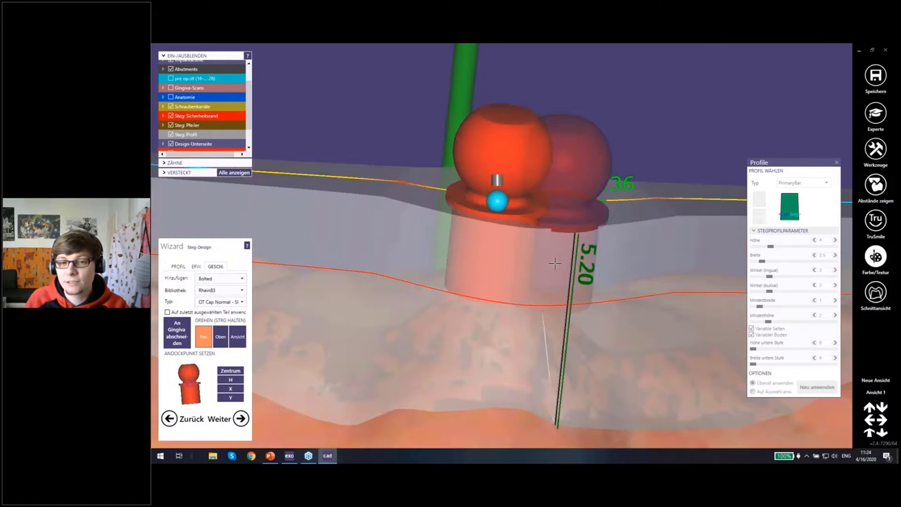
left_click_drag(516, 175, 515, 228)
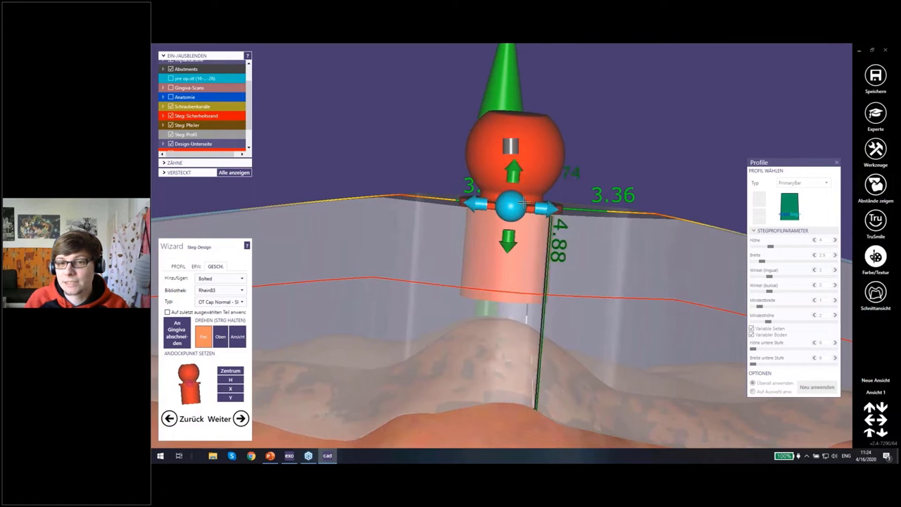
mouse_move(535, 264)
right_mouse_down()
mouse_move(593, 234)
mouse_move(609, 253)
mouse_move(184, 270)
right_mouse_up()
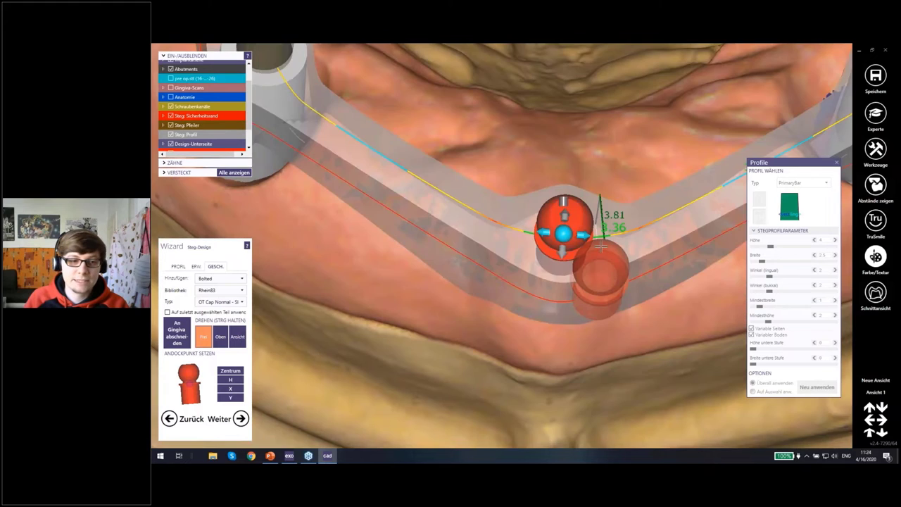
left_click(182, 267)
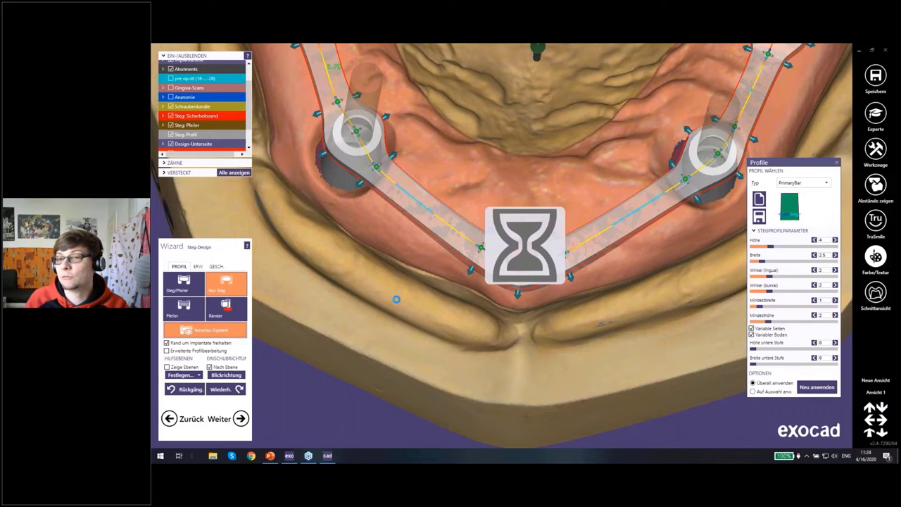
mouse_move(515, 267)
right_mouse_down()
mouse_move(515, 240)
mouse_move(525, 248)
mouse_move(492, 233)
mouse_move(414, 258)
mouse_move(382, 207)
right_mouse_up()
scroll(515, 241, "up", 3)
scroll(492, 232, "up", 3)
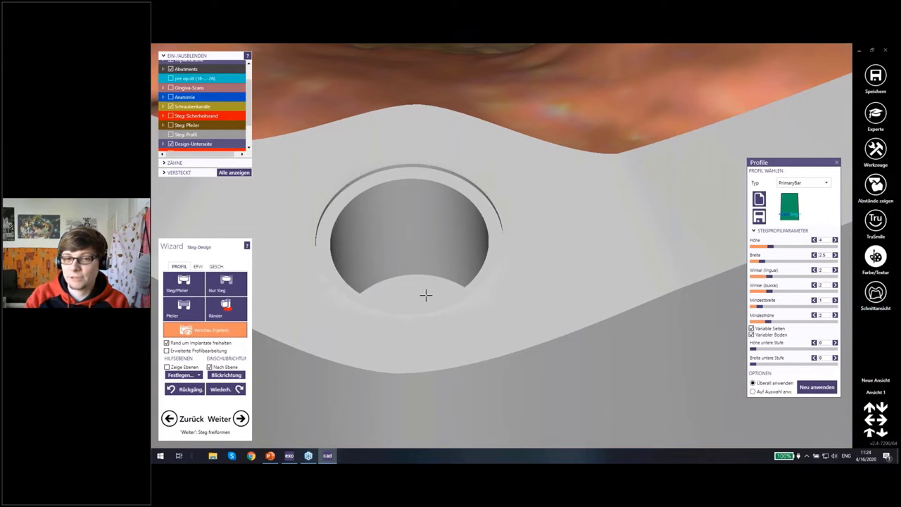
mouse_move(425, 295)
right_mouse_down()
mouse_move(432, 259)
mouse_move(416, 249)
mouse_move(416, 270)
right_mouse_up()
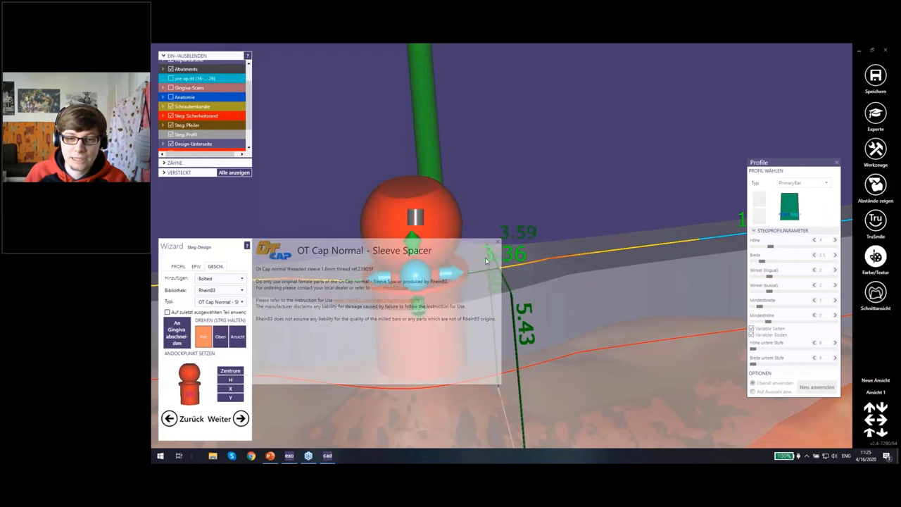
Orbit around the OT Cap and abutment to inspect the front bar section
scroll(523, 298, "down", 2)
scroll(553, 322, "down", 1)
scroll(562, 324, "up", 4)
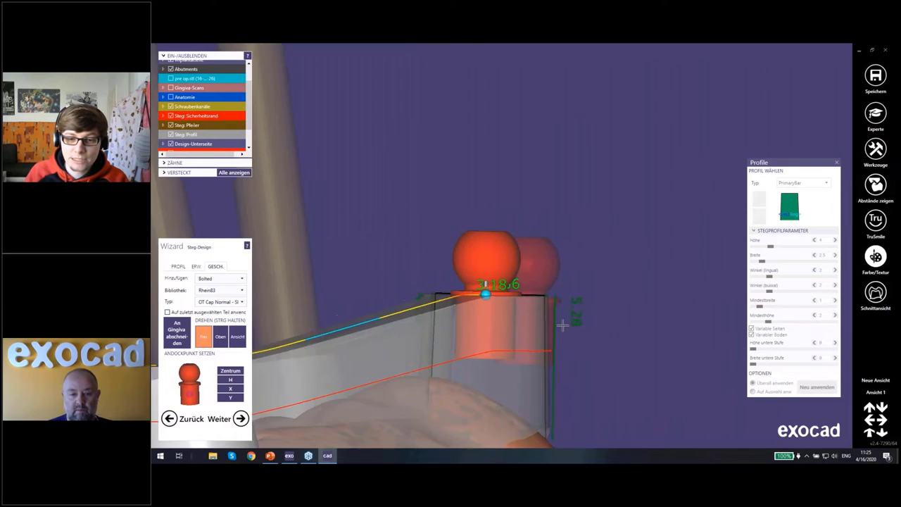
mouse_move(562, 325)
right_mouse_down()
mouse_move(565, 347)
mouse_move(178, 269)
right_mouse_up()
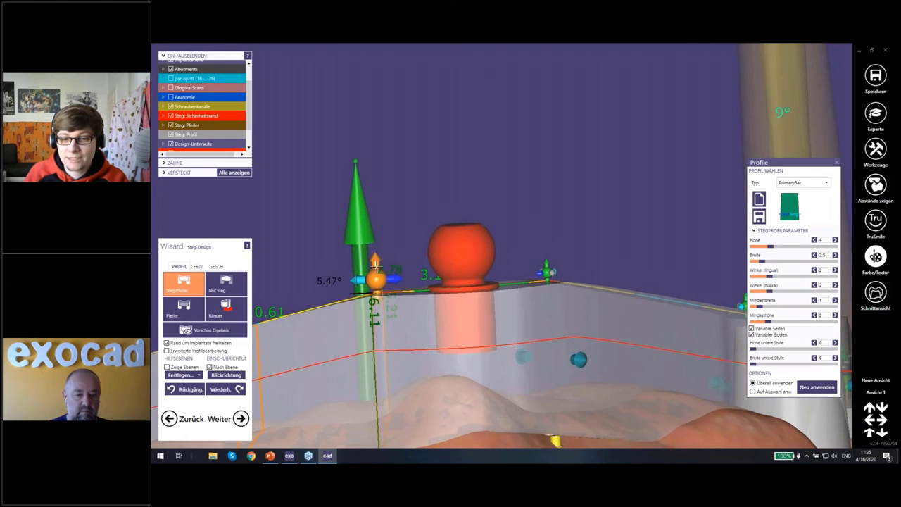
mouse_move(375, 272)
right_mouse_down()
mouse_move(492, 293)
mouse_move(257, 288)
right_mouse_up()
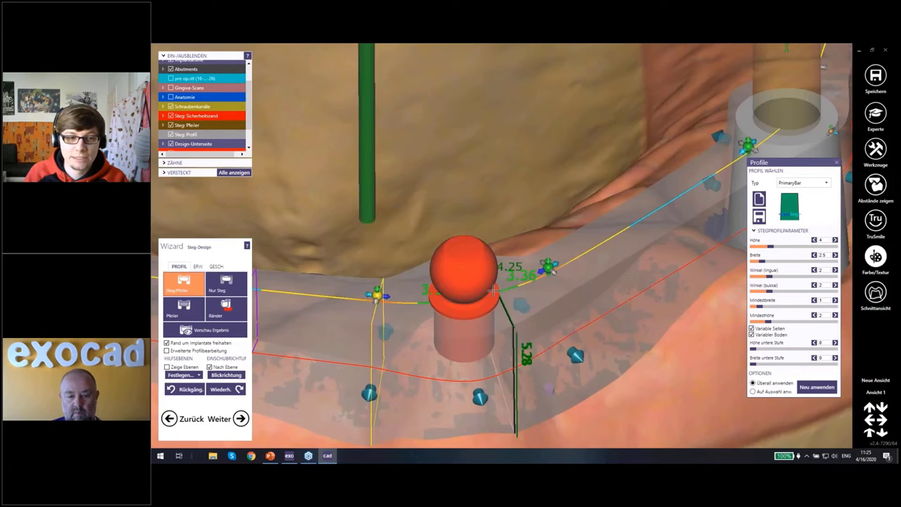
Return to attachment placement, dismiss the OT Cap note, and make the bar opaque
left_click(463, 290)
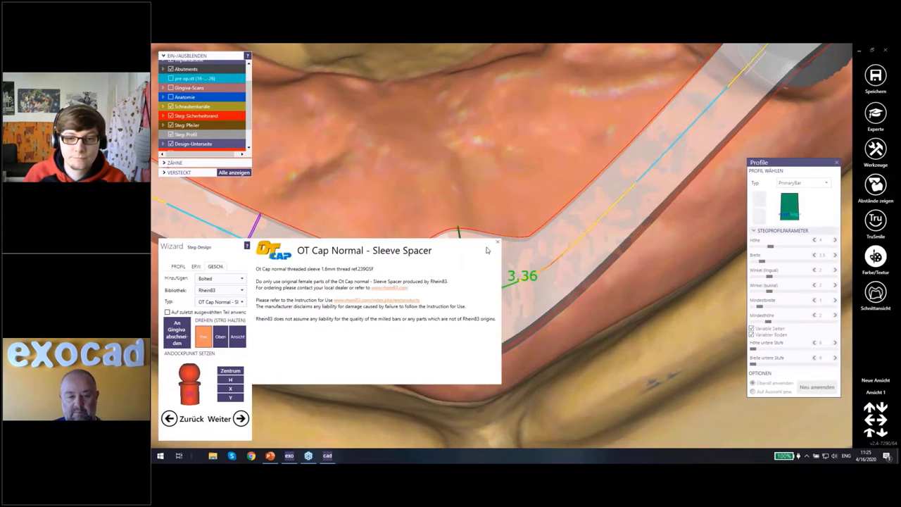
left_click(497, 242)
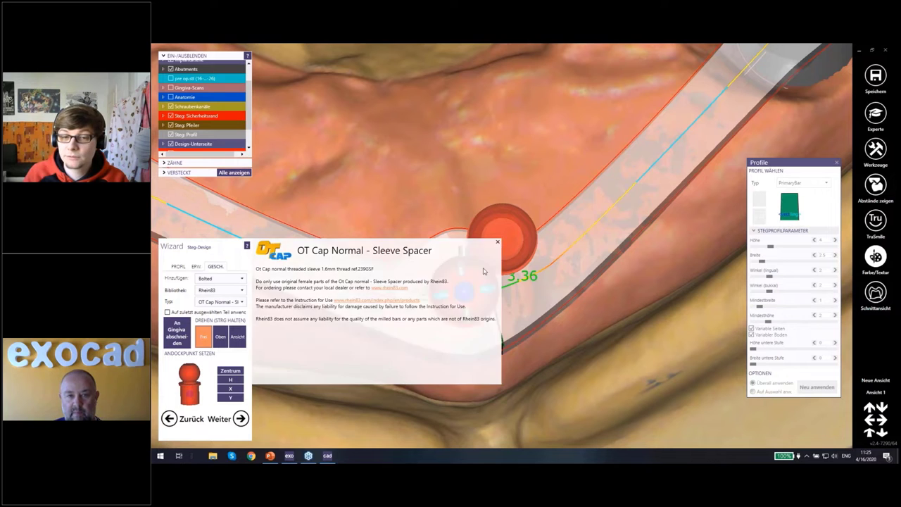
left_click(514, 333)
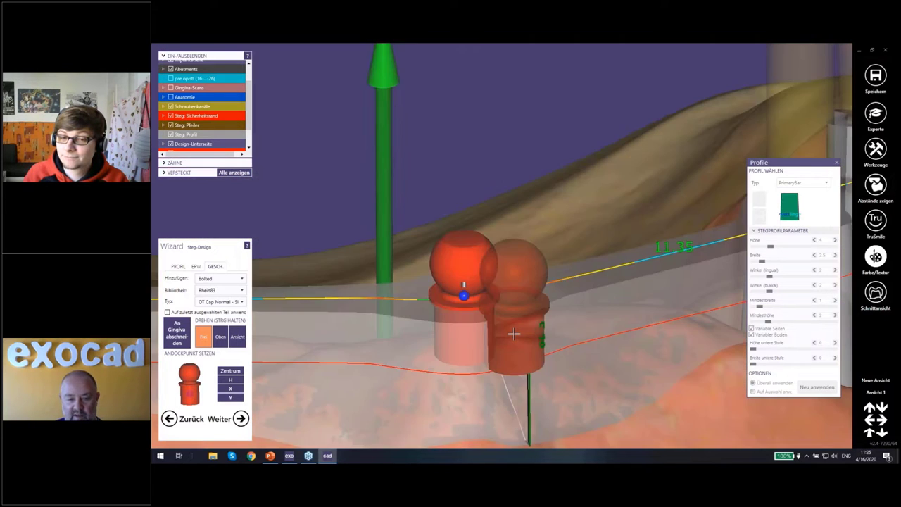
scroll(513, 332, "down", 5)
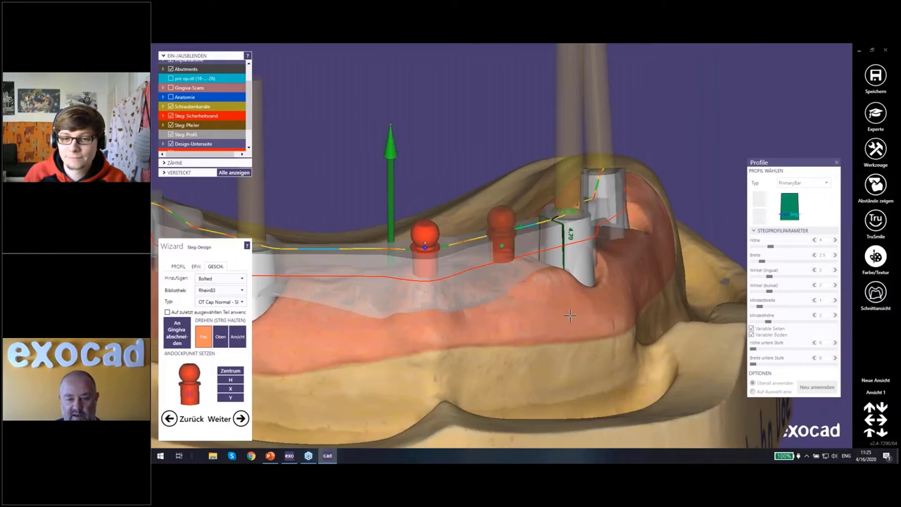
middle_click(471, 284, "shift")
right_click_drag(471, 283, 498, 283)
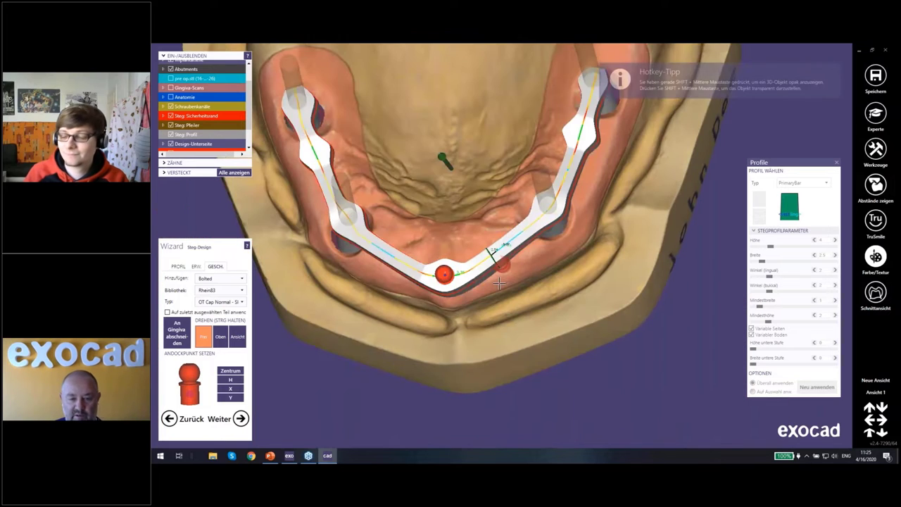
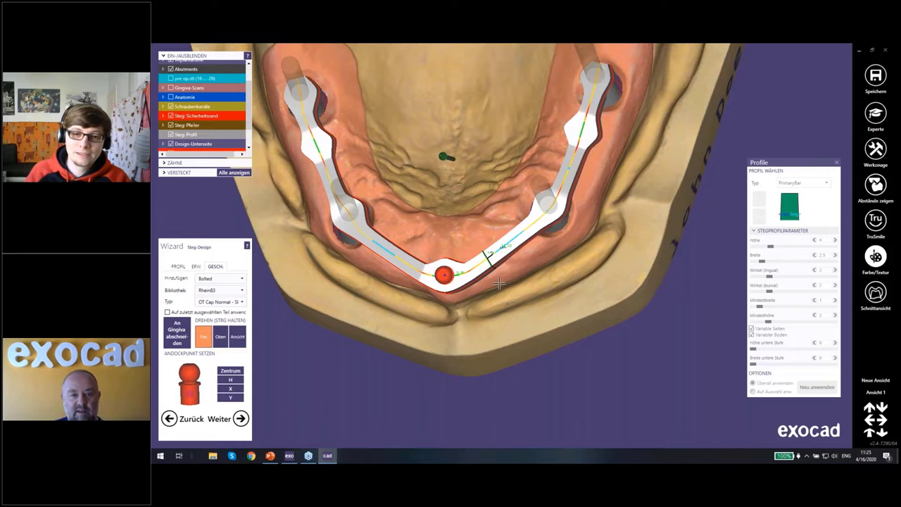
Slide the OT Cap attachment rightward along the bar beside the implant and fix it in place
mouse_move(495, 299)
right_mouse_down()
mouse_move(520, 286)
mouse_move(506, 258)
mouse_move(361, 263)
right_mouse_up()
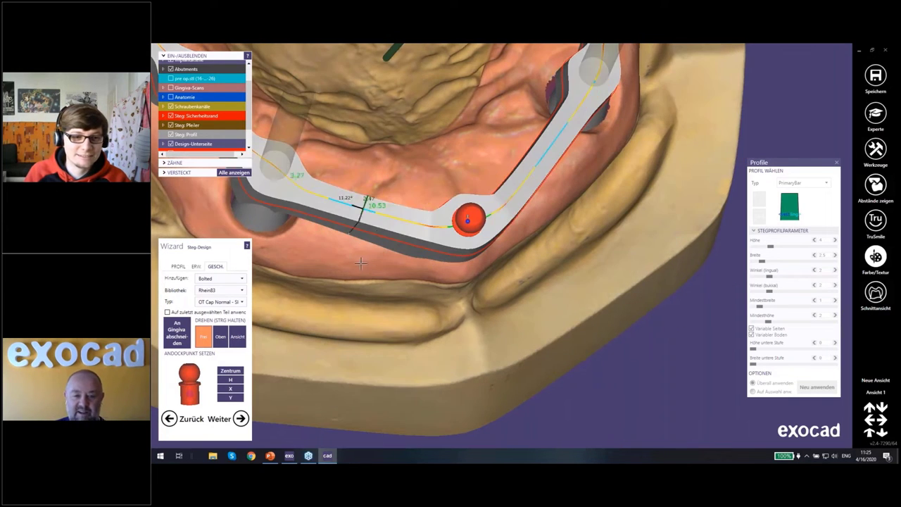
right_click_drag(405, 224, 477, 224)
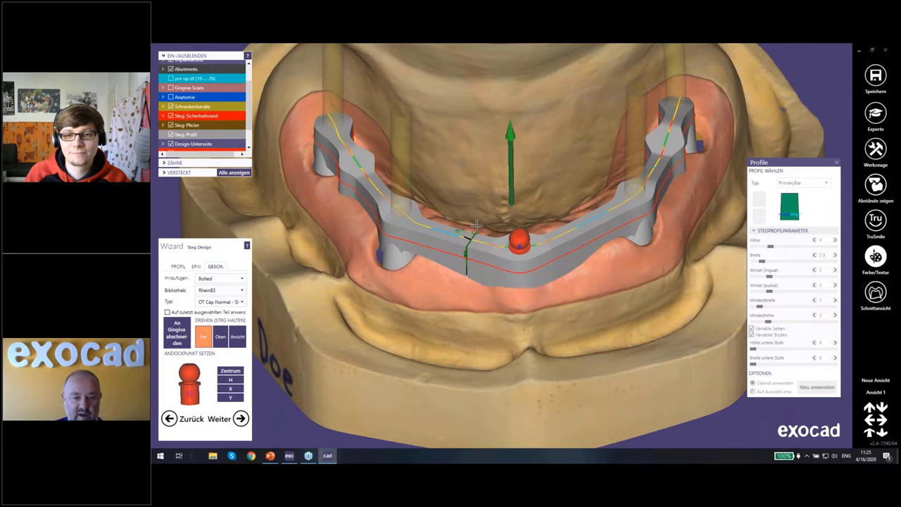
mouse_move(475, 237)
right_mouse_down()
mouse_move(414, 224)
mouse_move(401, 237)
mouse_move(477, 306)
mouse_move(612, 246)
mouse_move(465, 251)
right_mouse_up()
scroll(490, 252, "up", 3)
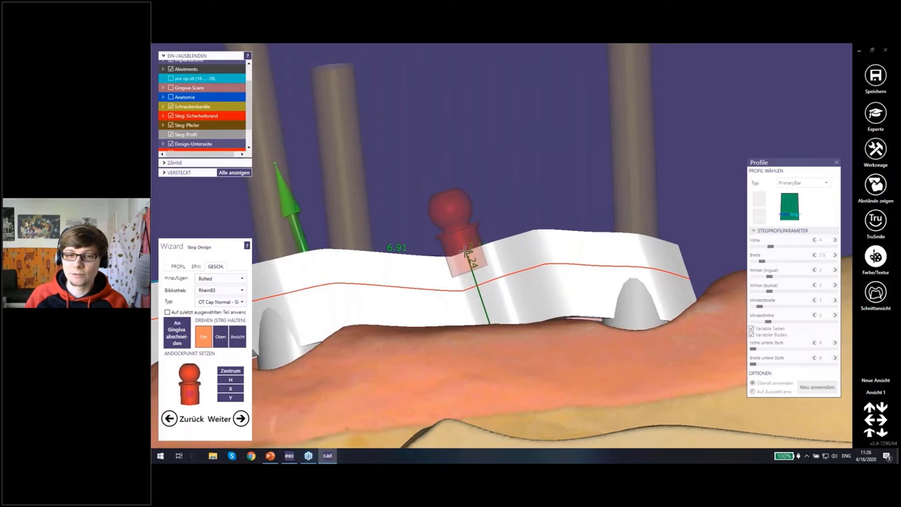
right_click_drag(465, 251, 277, 188)
left_click_drag(321, 199, 416, 220)
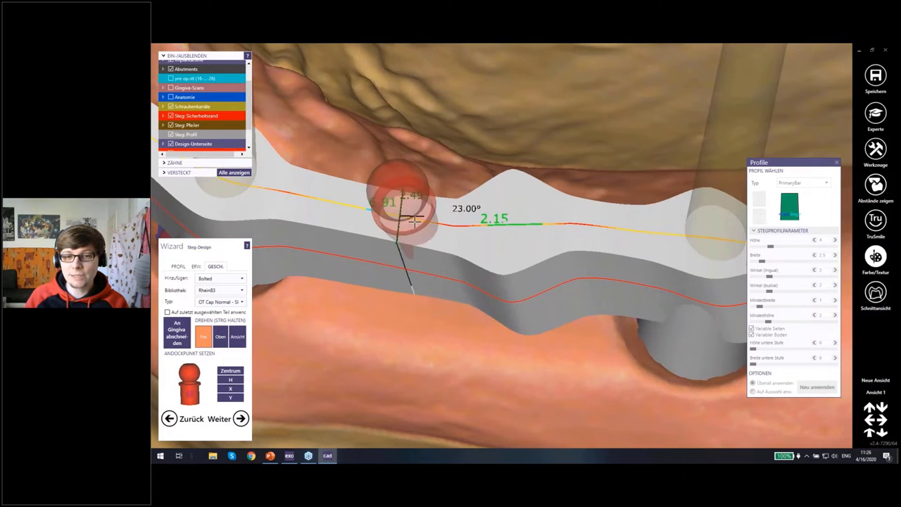
left_click_drag(484, 292, 503, 283)
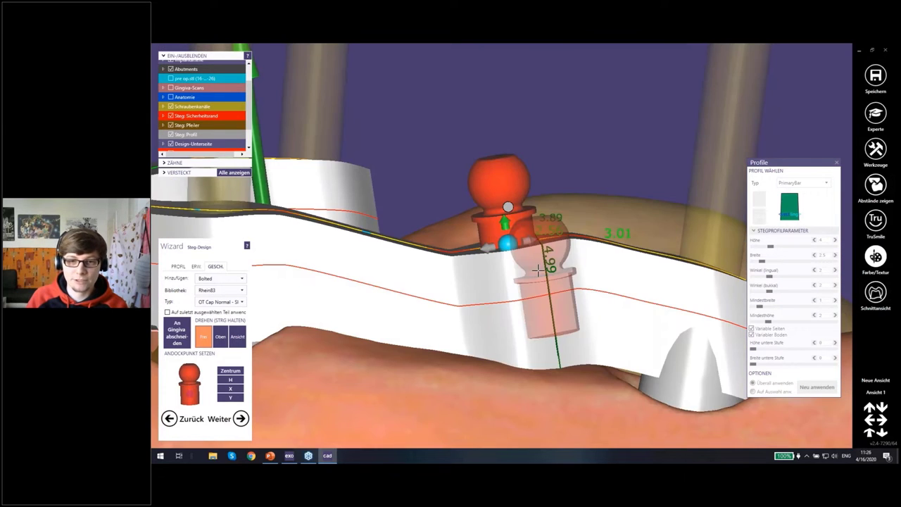
left_click_drag(538, 269, 506, 241)
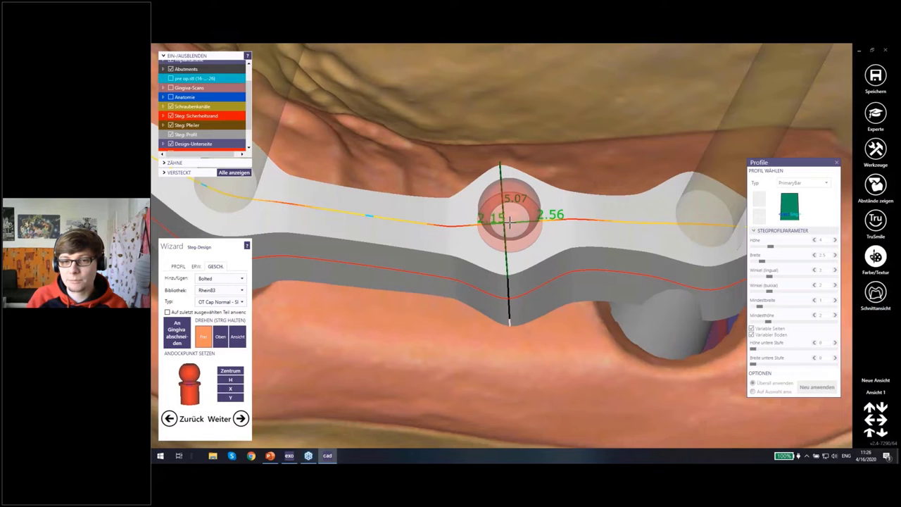
left_click(508, 222)
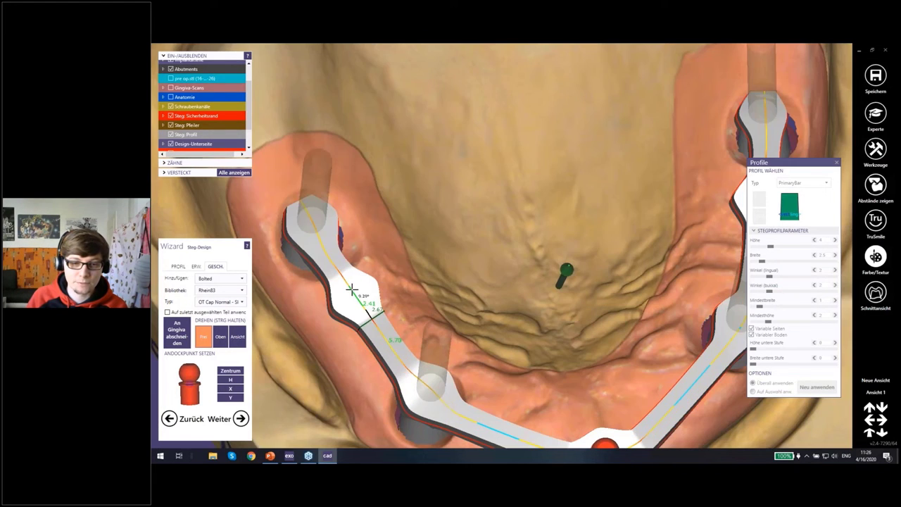
Check the bar cross-section at another spot and return to editing the bar profile
left_click(356, 293)
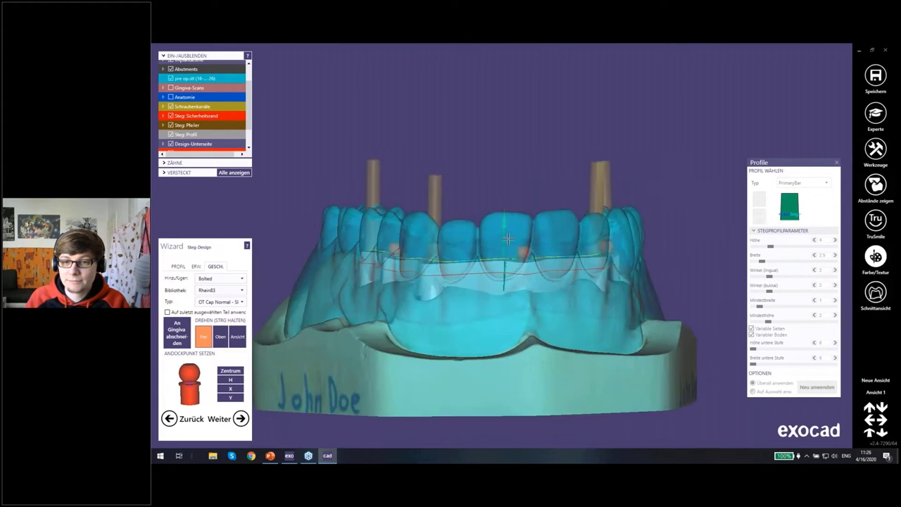
right_click_drag(507, 239, 648, 262)
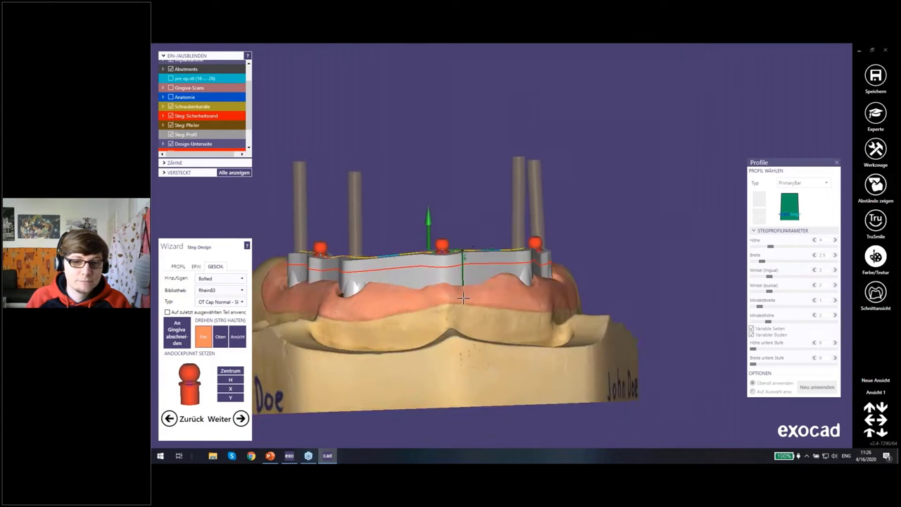
left_click(180, 268)
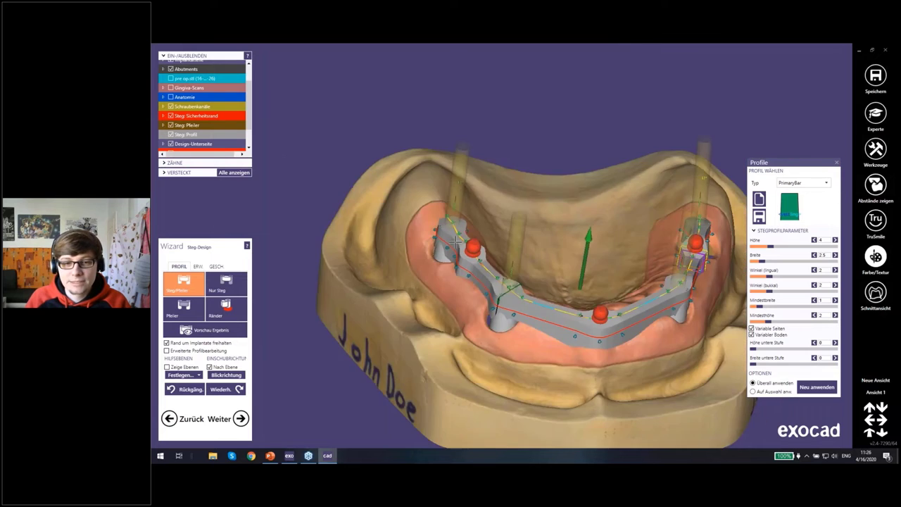
right_click_drag(453, 238, 405, 256)
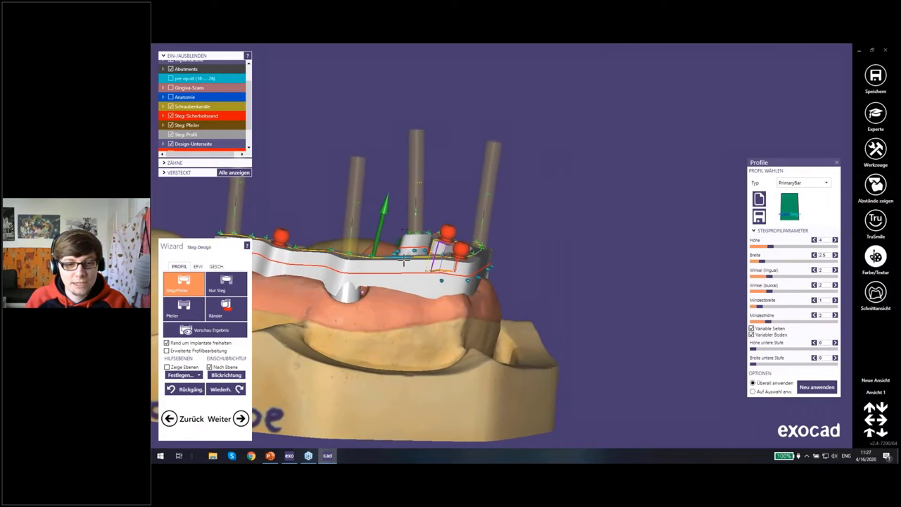
scroll(405, 255, "up", 2)
scroll(398, 264, "up", 2)
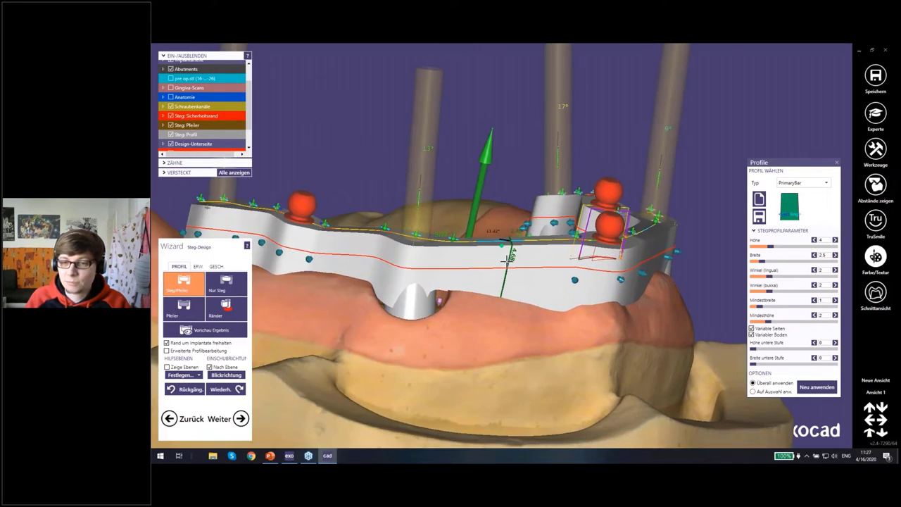
mouse_move(397, 253)
right_mouse_down()
mouse_move(377, 257)
mouse_move(449, 252)
mouse_move(445, 261)
right_mouse_up()
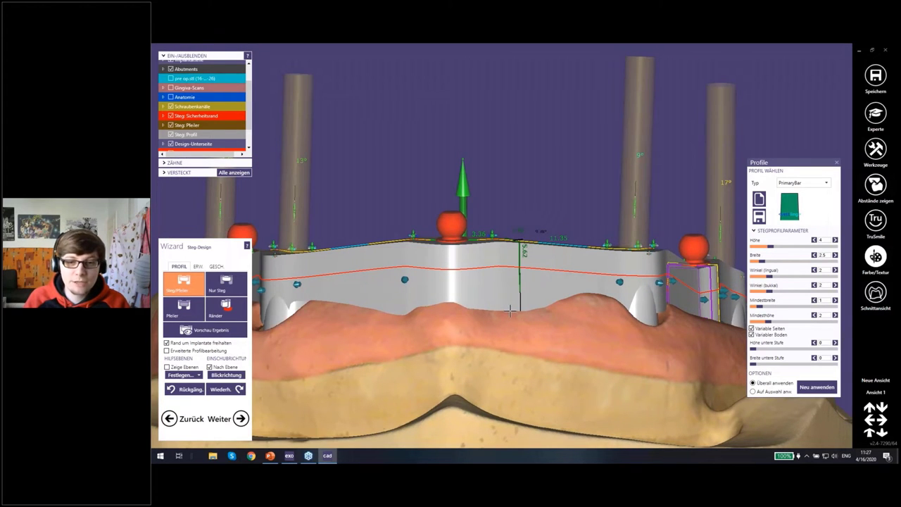
scroll(534, 285, "down", 5)
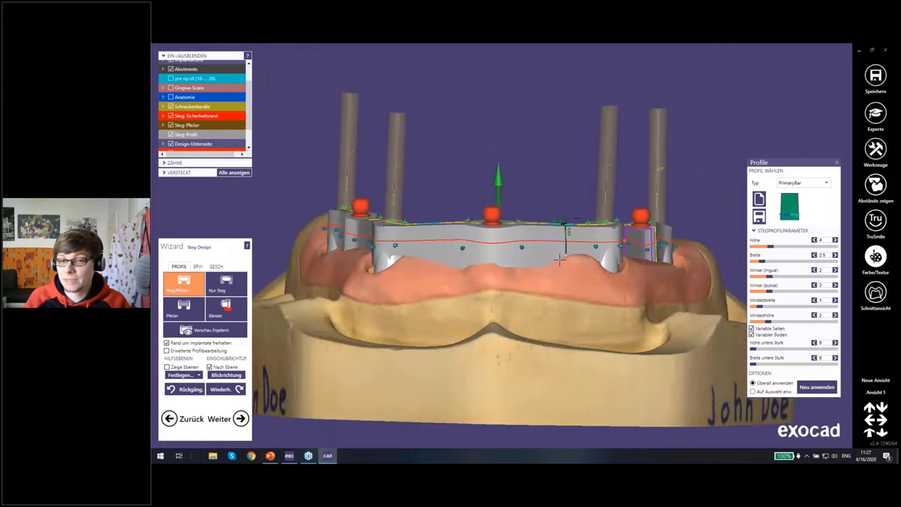
right_click_drag(558, 261, 517, 354)
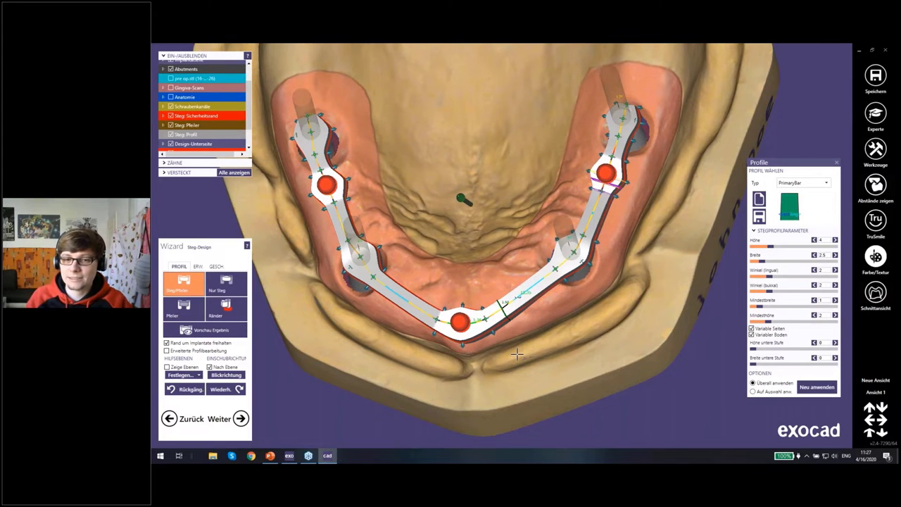
key("Down")
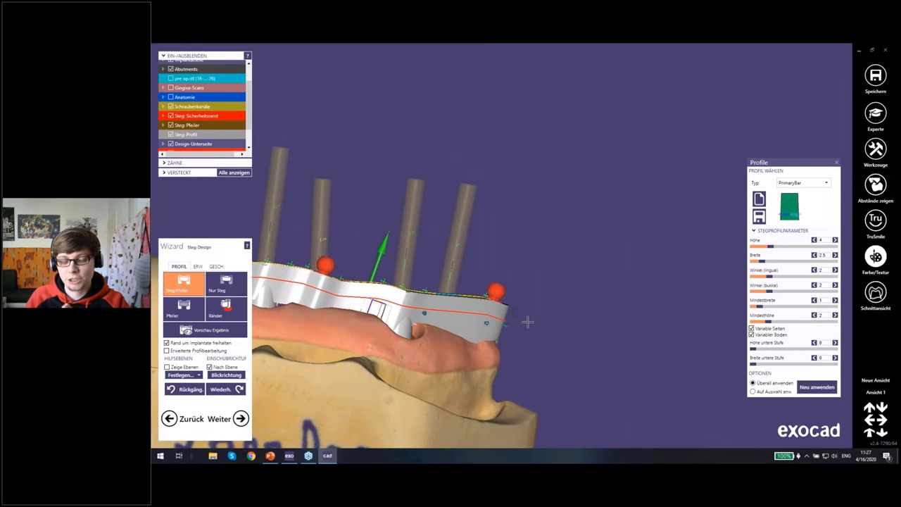
key("Down")
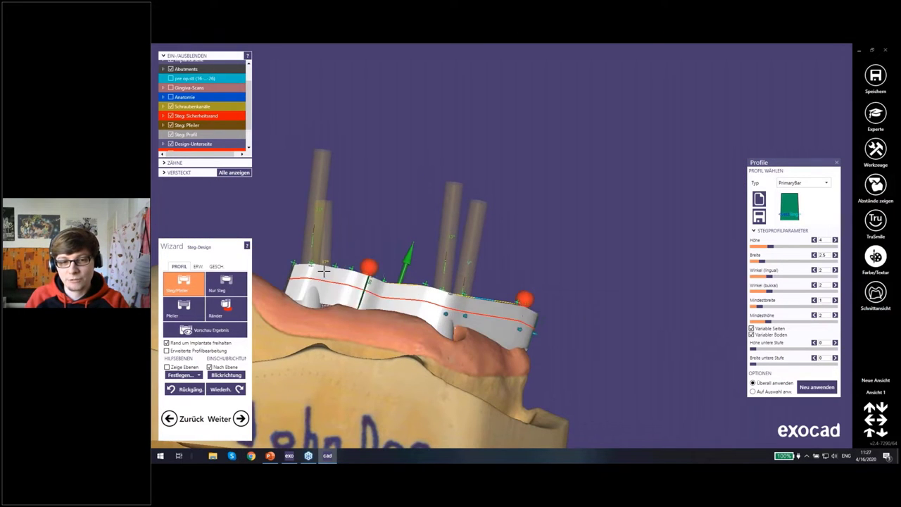
key("Down")
key("Up")
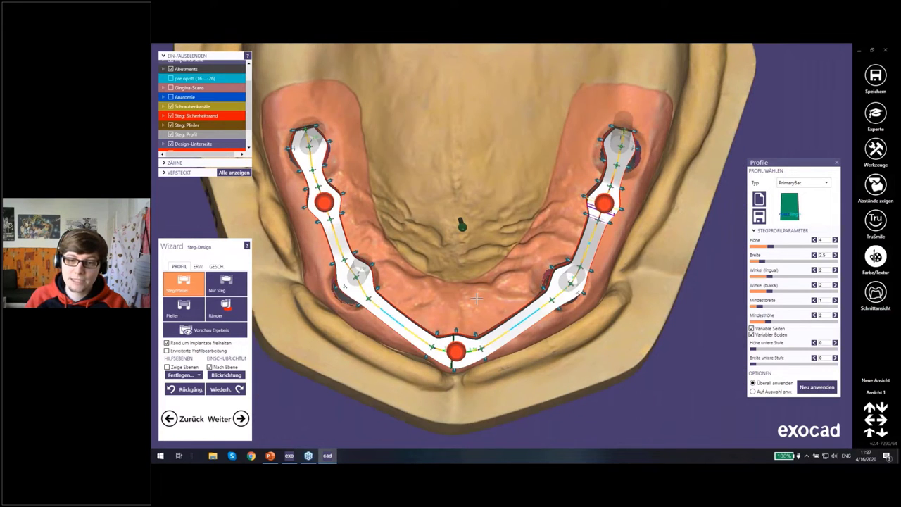
key("Up")
key("Up")
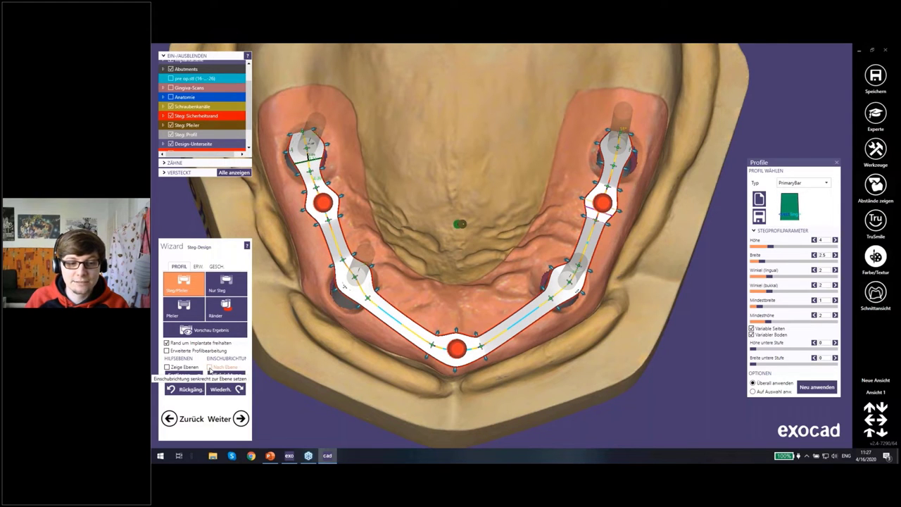
Show the bar's helper planes, inspect them edge-on from several angles, then hide them
right_click_drag(414, 319, 395, 295)
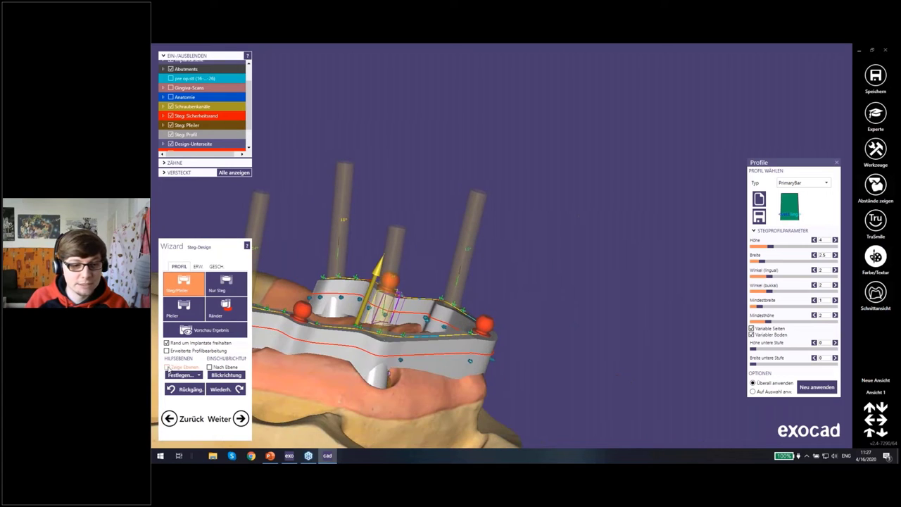
left_click(185, 368)
mouse_move(519, 351)
right_mouse_down()
mouse_move(543, 382)
mouse_move(502, 310)
mouse_move(476, 322)
right_mouse_up()
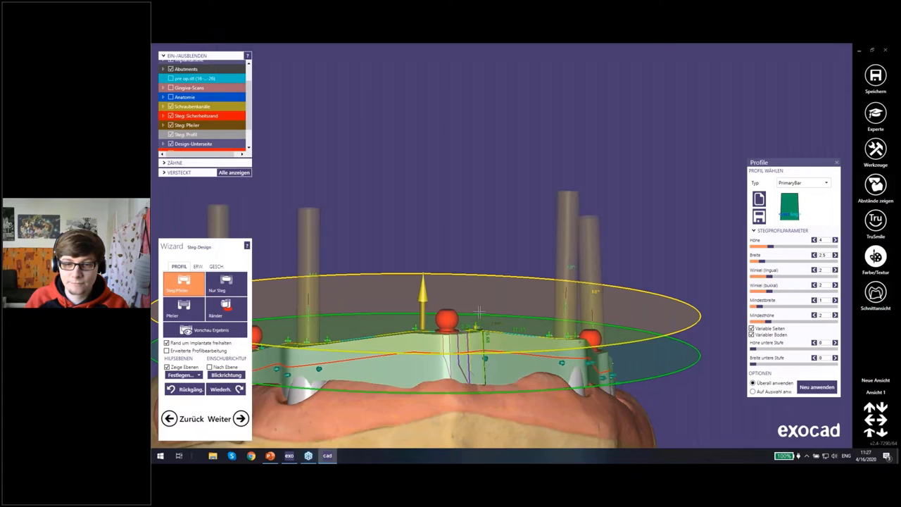
mouse_move(476, 322)
right_mouse_down()
mouse_move(479, 312)
mouse_move(300, 275)
right_mouse_up()
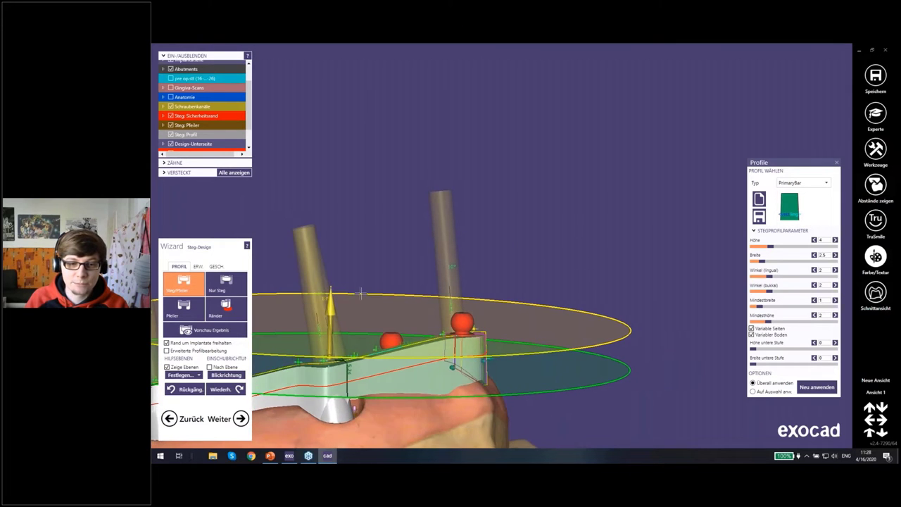
right_click_drag(360, 293, 378, 298)
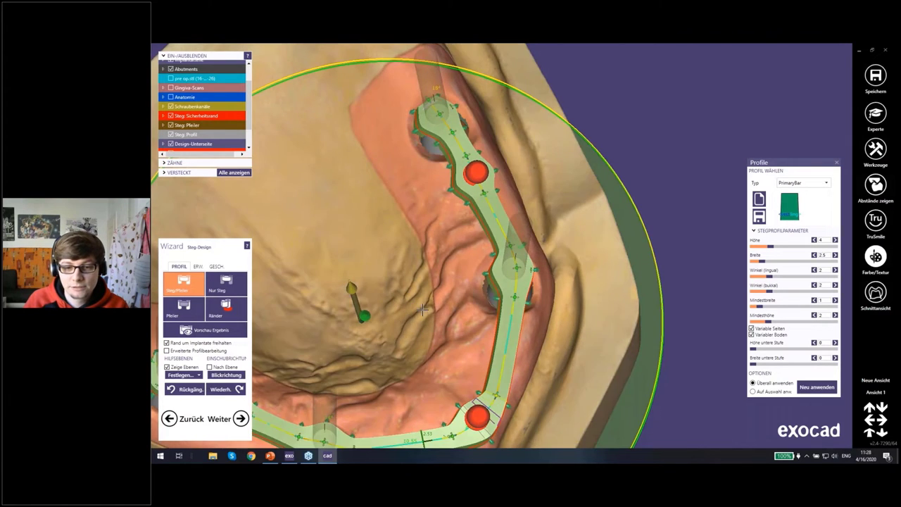
mouse_move(413, 304)
right_mouse_down()
mouse_move(423, 312)
mouse_move(465, 285)
mouse_move(507, 322)
right_mouse_up()
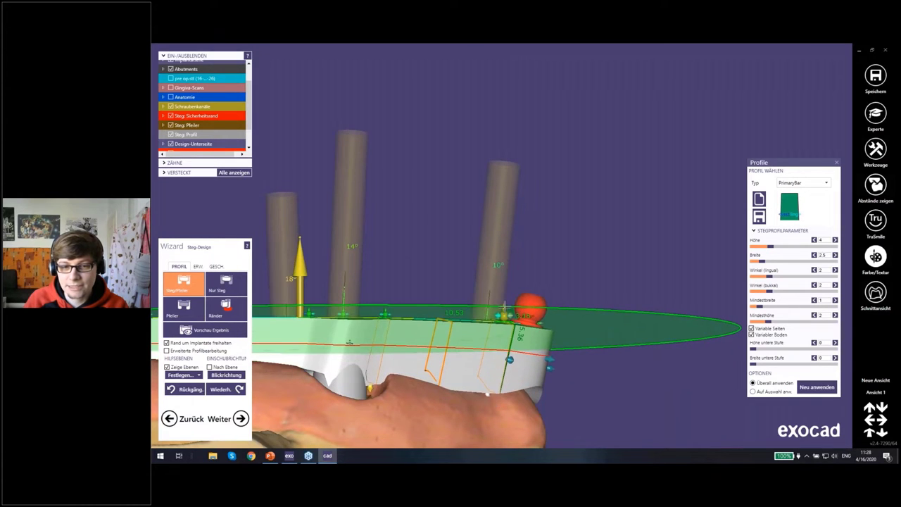
mouse_move(505, 317)
right_mouse_down()
mouse_move(511, 322)
mouse_move(368, 316)
mouse_move(593, 338)
mouse_move(499, 341)
right_mouse_up()
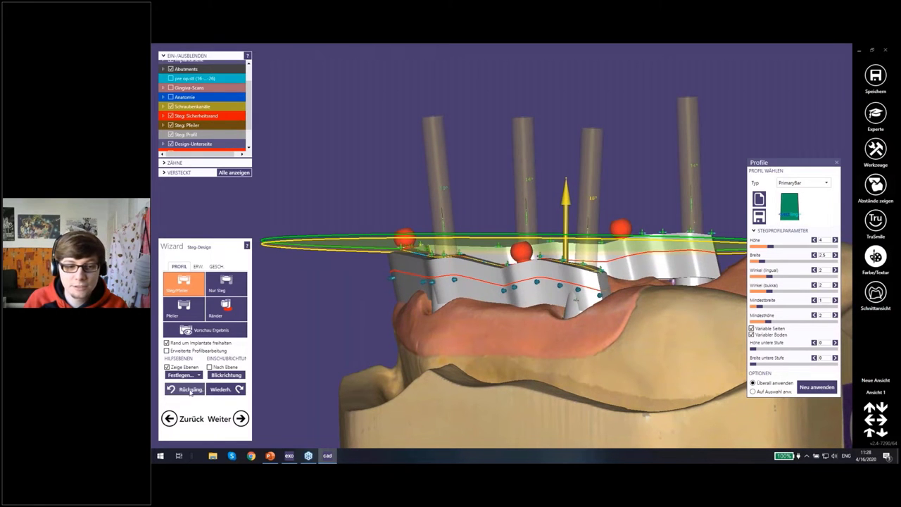
right_click_drag(423, 335, 249, 351)
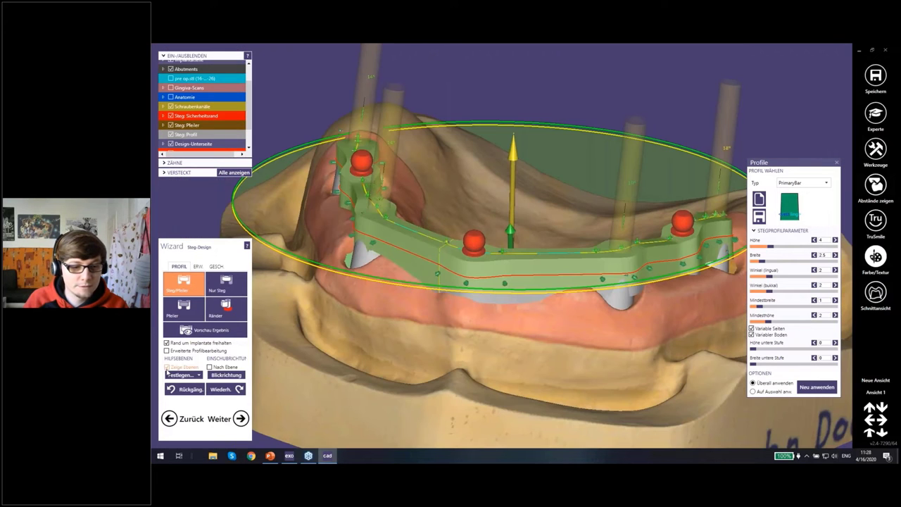
left_click(167, 366)
Redo the segmented bar with the extra attachments and inspect the restored bar over the implants
mouse_move(493, 271)
right_mouse_down()
mouse_move(535, 268)
mouse_move(524, 232)
mouse_move(477, 232)
right_mouse_up()
scroll(522, 227, "up", 3)
scroll(477, 232, "down", 5)
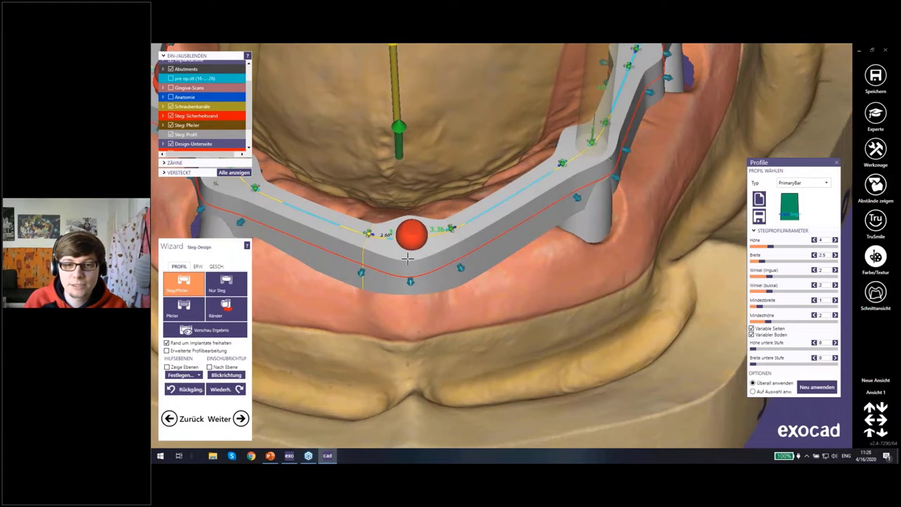
mouse_move(328, 311)
right_mouse_down()
mouse_move(413, 251)
mouse_move(442, 202)
mouse_move(444, 295)
mouse_move(464, 288)
mouse_move(523, 215)
mouse_move(426, 223)
mouse_move(331, 302)
right_mouse_up()
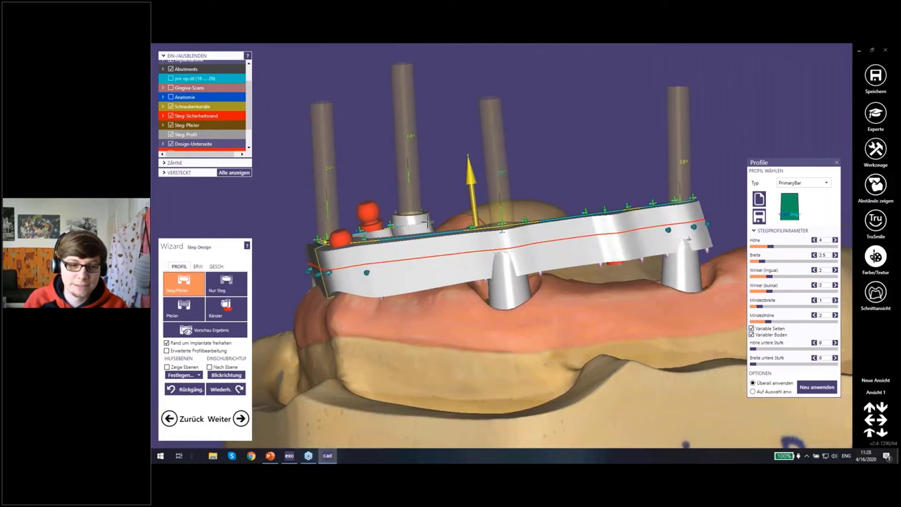
left_click(221, 391)
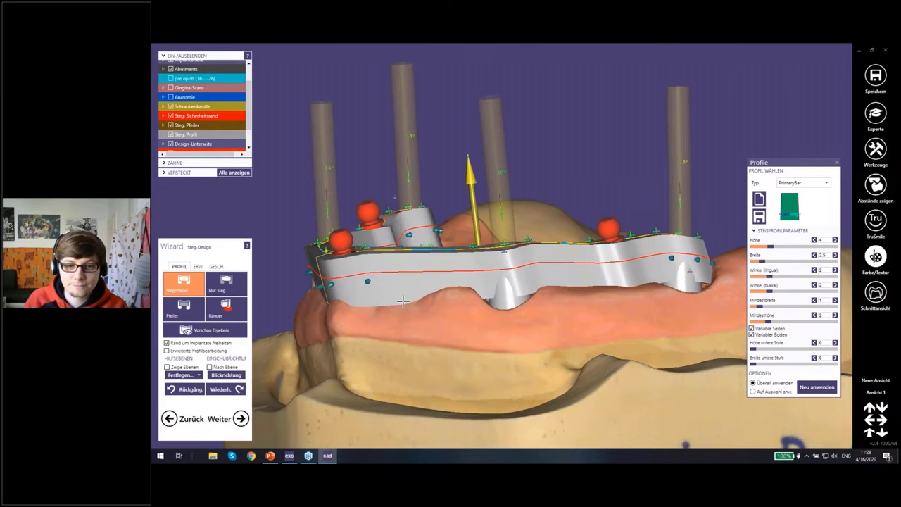
mouse_move(412, 295)
right_mouse_down()
mouse_move(371, 270)
mouse_move(438, 241)
right_mouse_up()
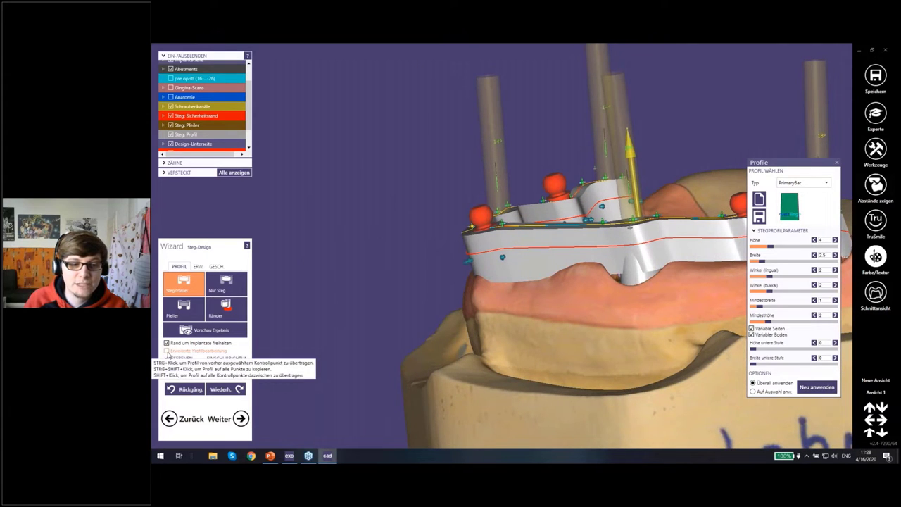
Turn on Erweiterte Profilbearbeitung and zoom in on the bar wall beside the pillar
left_click(167, 350)
mouse_move(530, 248)
right_mouse_down()
mouse_move(525, 282)
mouse_move(528, 274)
mouse_move(649, 267)
right_mouse_up()
scroll(536, 247, "up", 5)
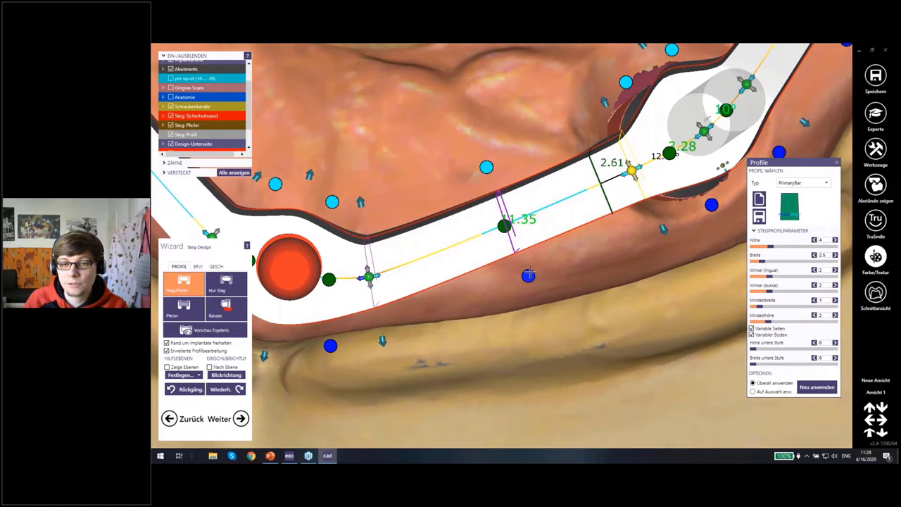
scroll(587, 239, "down", 3)
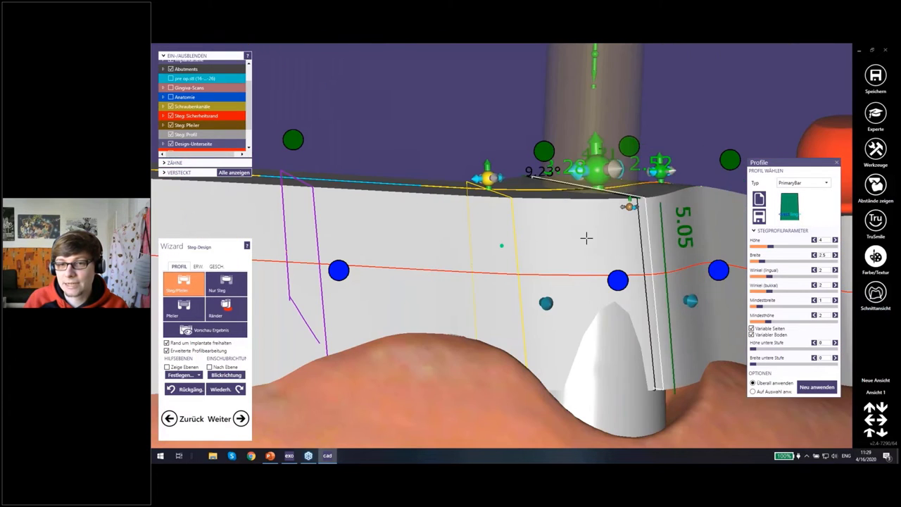
scroll(491, 314, "up", 4)
scroll(507, 282, "down", 2)
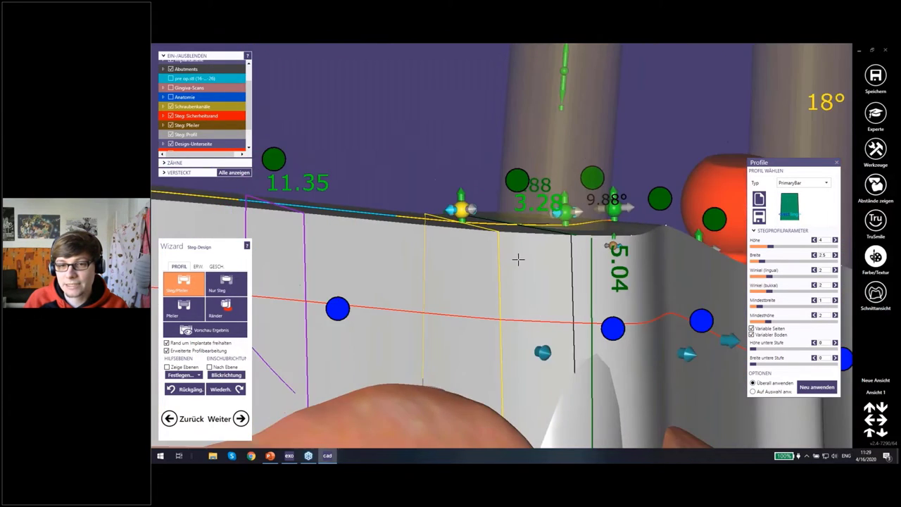
scroll(483, 275, "up", 3)
scroll(499, 240, "up", 2)
scroll(505, 214, "up", 2)
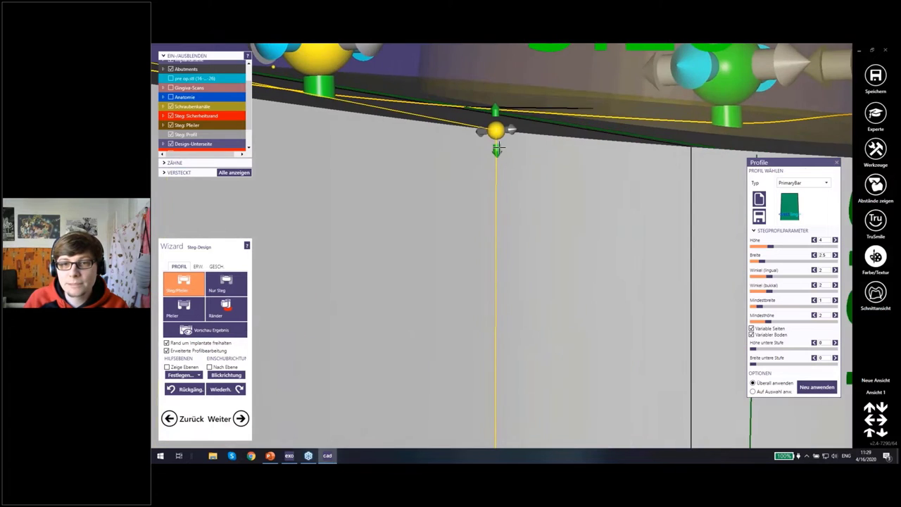
scroll(497, 128, "up", 1)
scroll(497, 128, "down", 1)
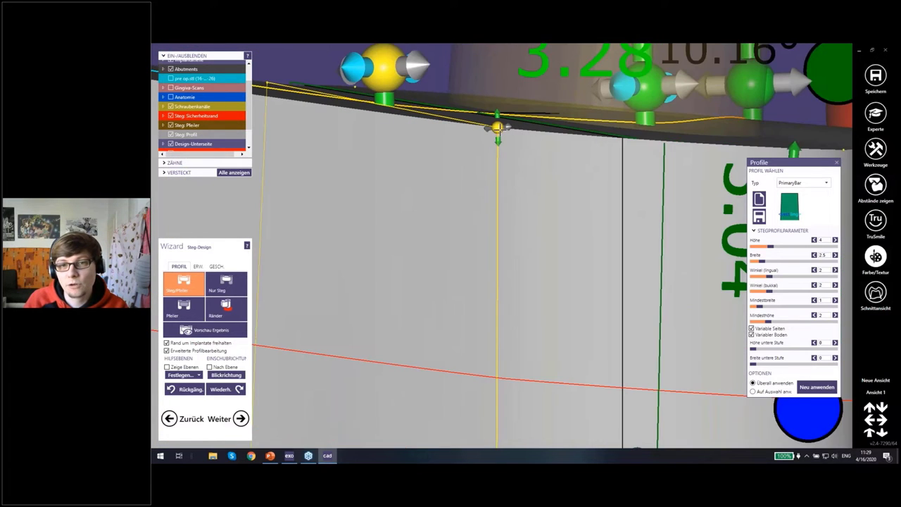
Drag the wall's profile control points up and down to straighten the bar outline
left_click_drag(497, 128, 495, 137)
scroll(513, 157, "down", 2)
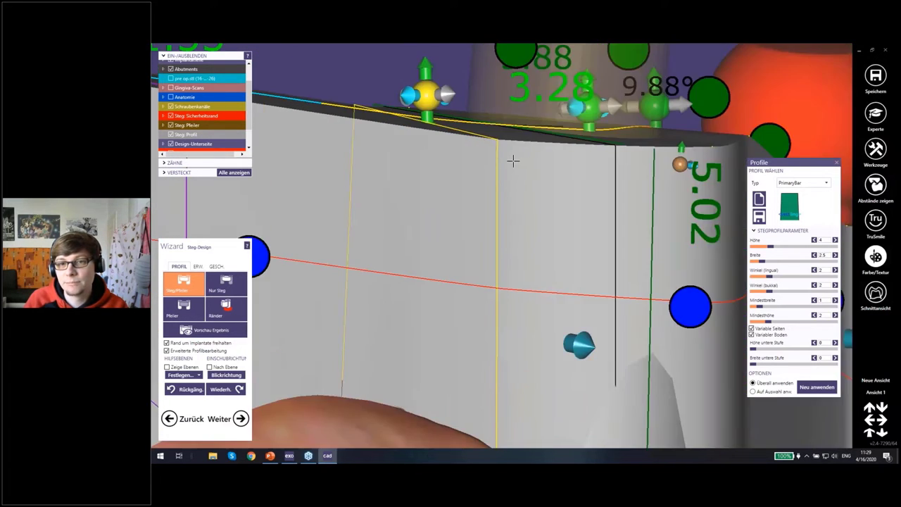
right_click_drag(513, 156, 487, 241)
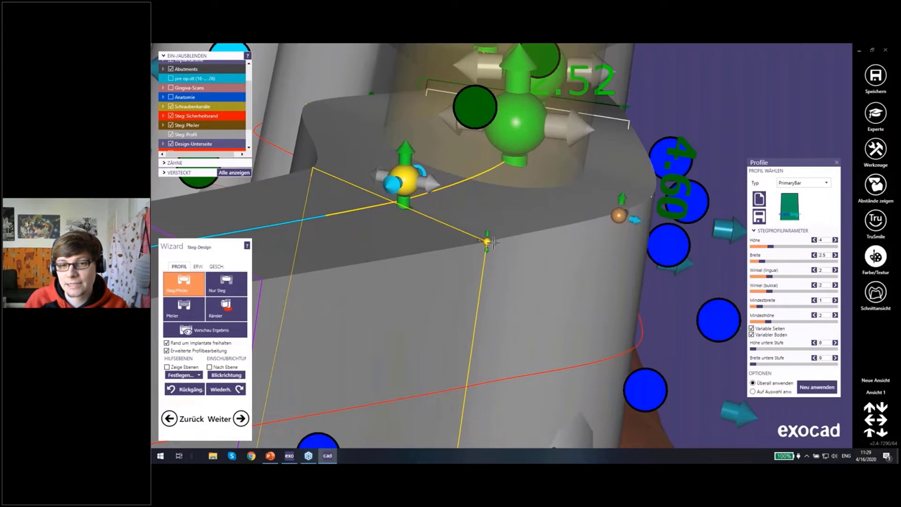
left_click_drag(491, 242, 482, 244)
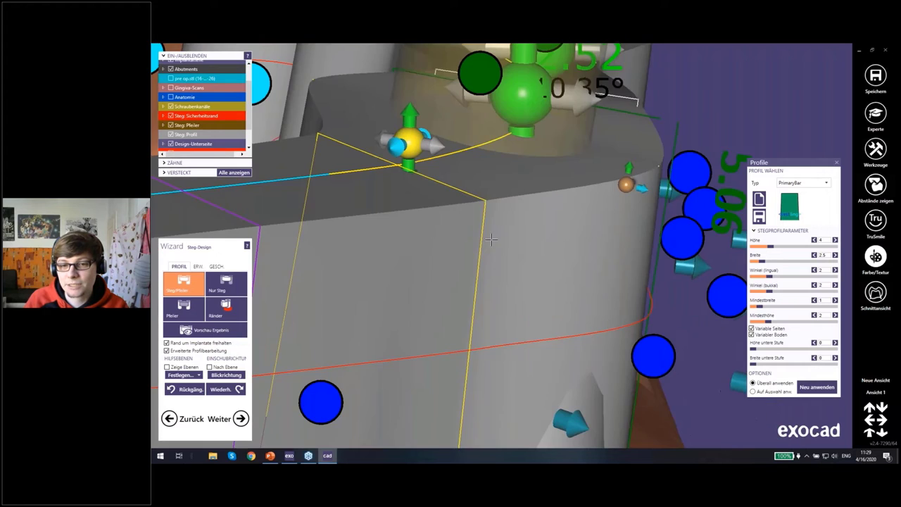
left_click_drag(491, 240, 490, 266)
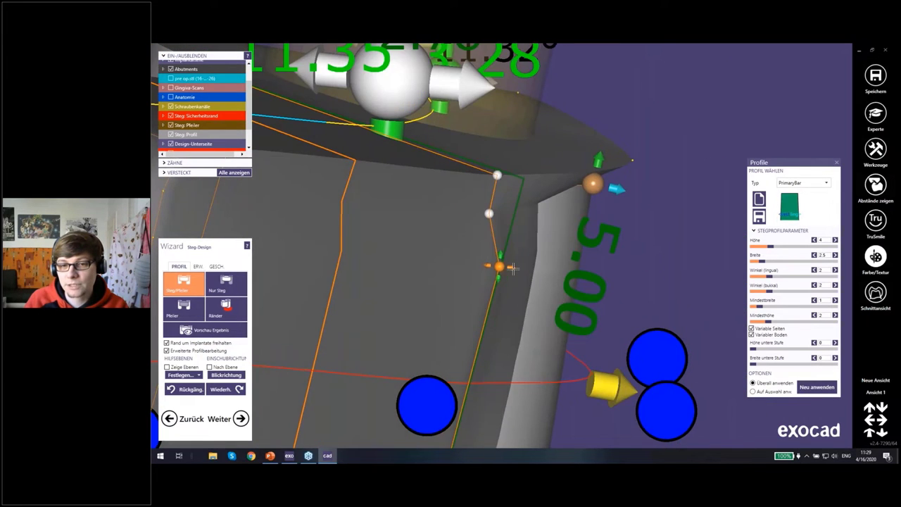
mouse_move(512, 267)
left_mouse_down()
mouse_move(531, 215)
mouse_move(478, 220)
left_mouse_up()
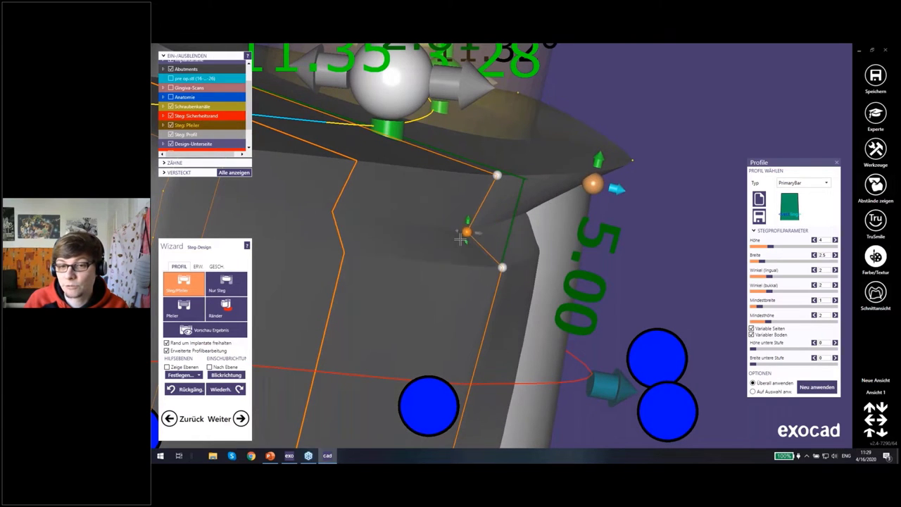
left_click_drag(480, 345, 498, 223)
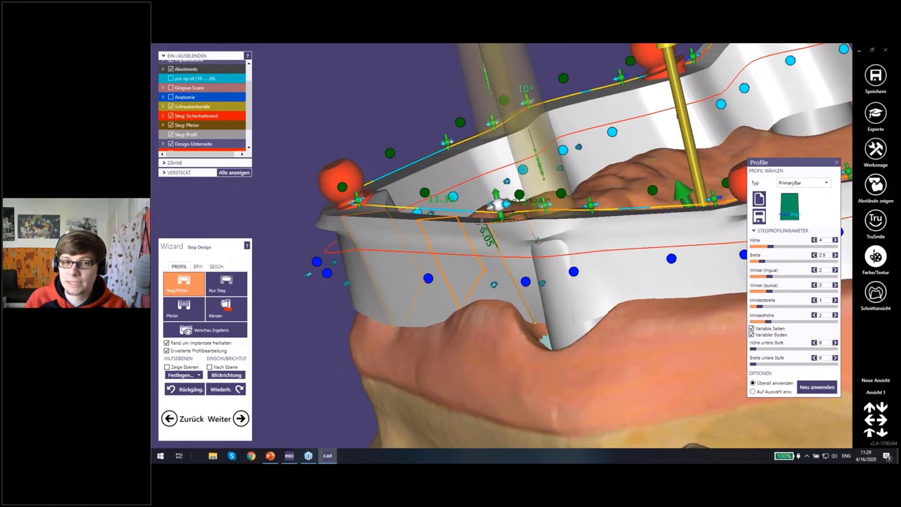
mouse_move(472, 221)
right_mouse_down()
mouse_move(496, 269)
mouse_move(479, 222)
right_mouse_up()
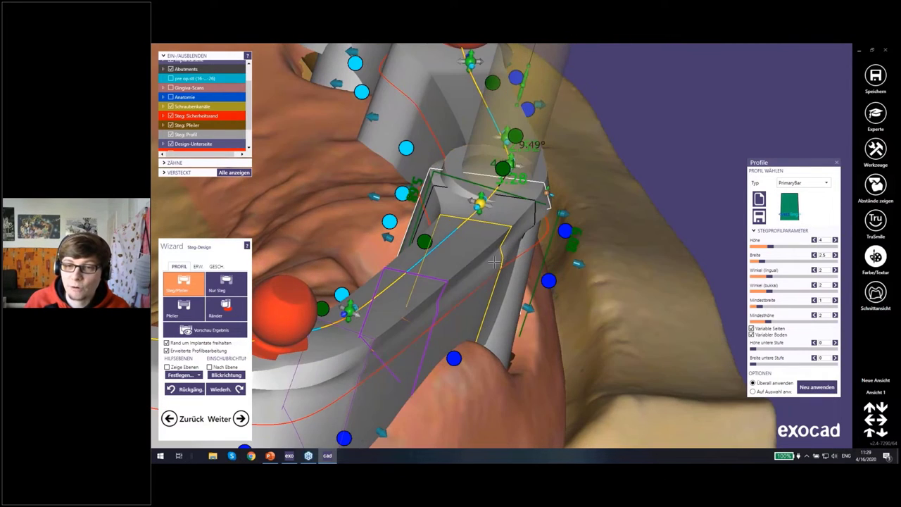
mouse_move(509, 261)
right_mouse_down()
mouse_move(495, 263)
mouse_move(545, 261)
right_mouse_up()
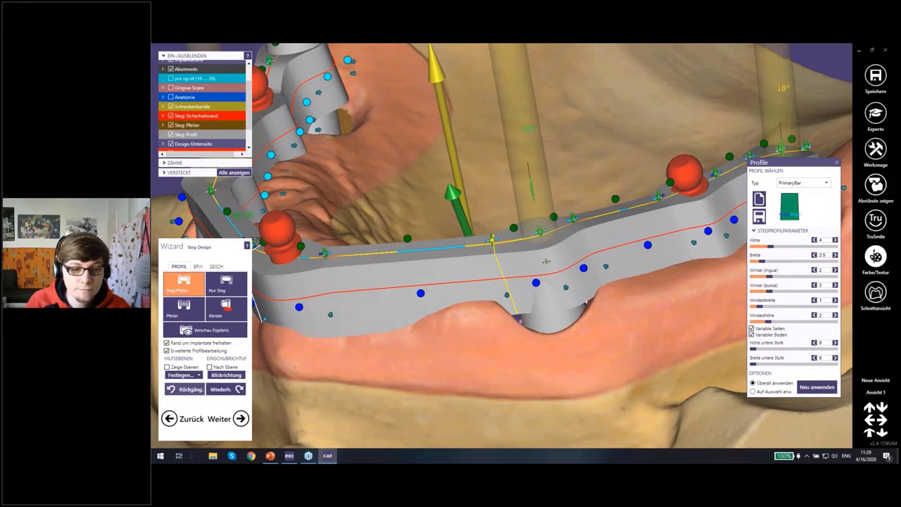
right_click_drag(477, 271, 438, 262)
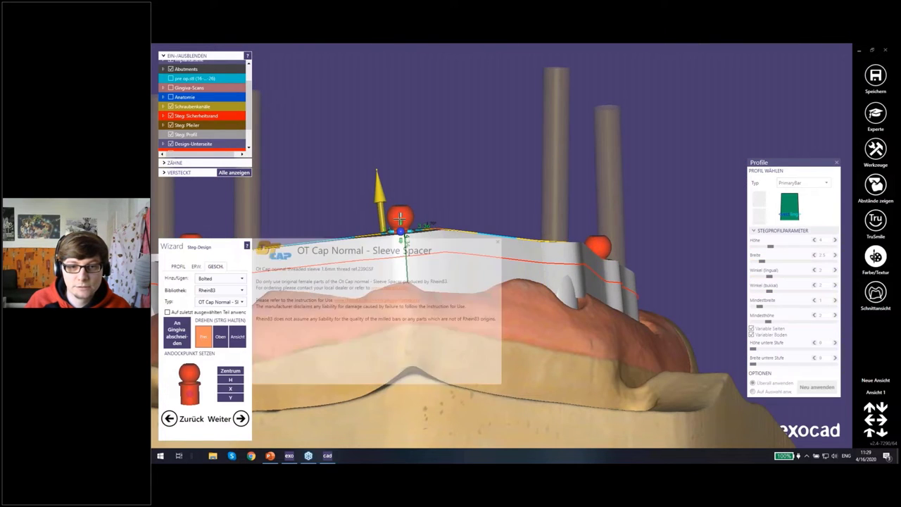
mouse_move(428, 211)
right_mouse_down()
mouse_move(519, 142)
mouse_move(492, 211)
mouse_move(534, 209)
right_mouse_up()
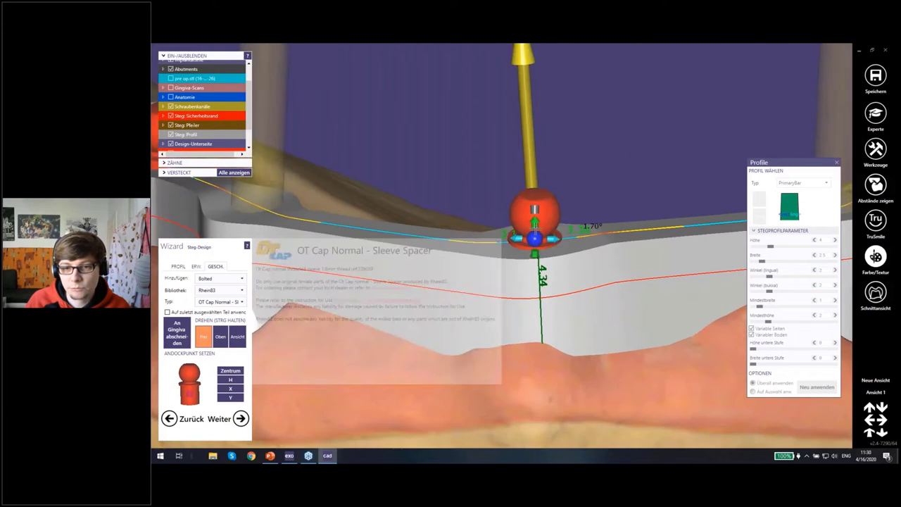
Slide an OT Cap attachment right and then left along the bar
mouse_move(534, 209)
left_mouse_down()
mouse_move(559, 243)
mouse_move(553, 233)
left_mouse_up()
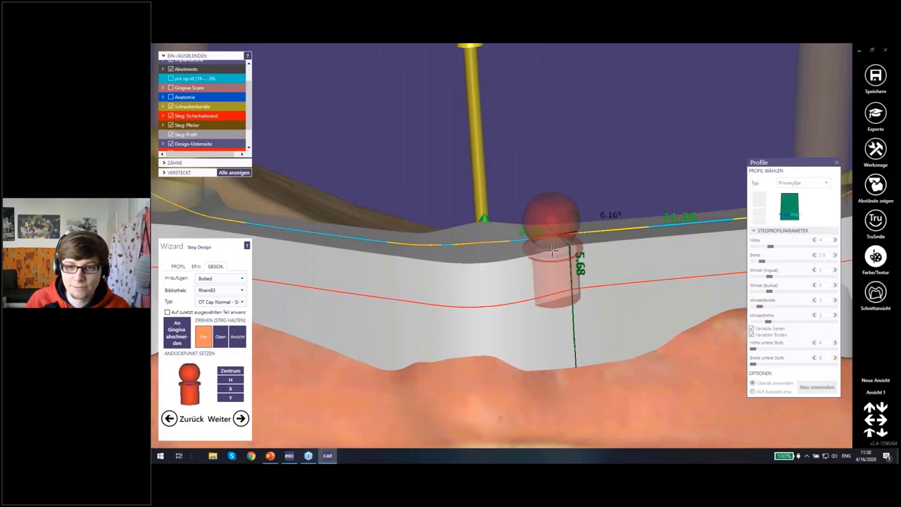
right_click_drag(553, 232, 533, 242)
left_click_drag(533, 243, 479, 238)
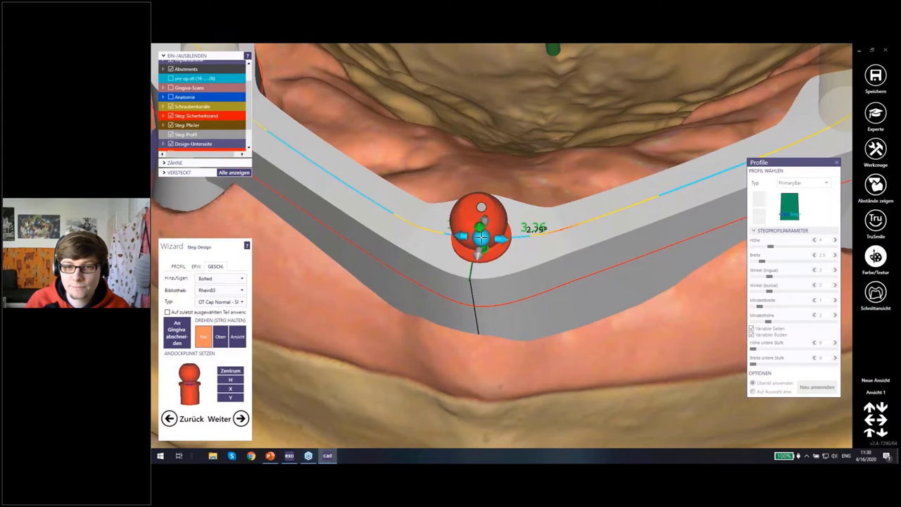
scroll(480, 238, "down", 3)
right_click_drag(481, 238, 451, 258)
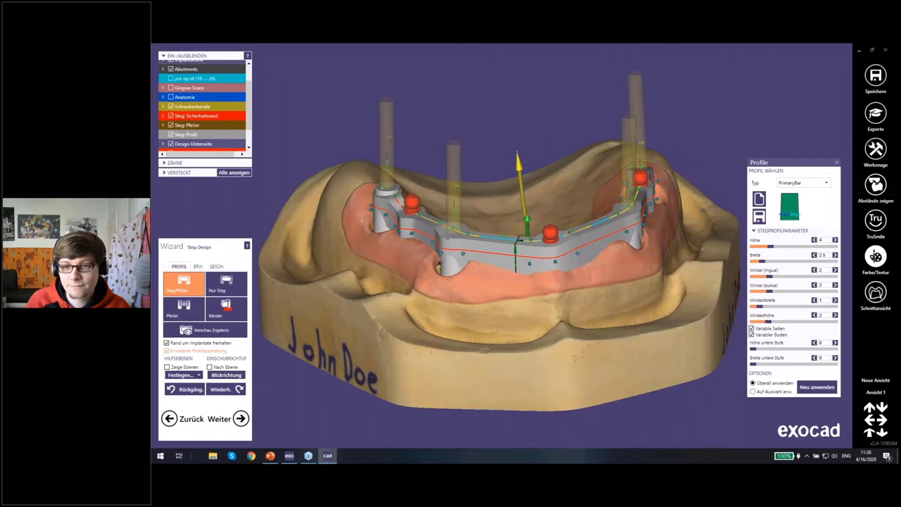
right_click_drag(516, 376, 538, 287)
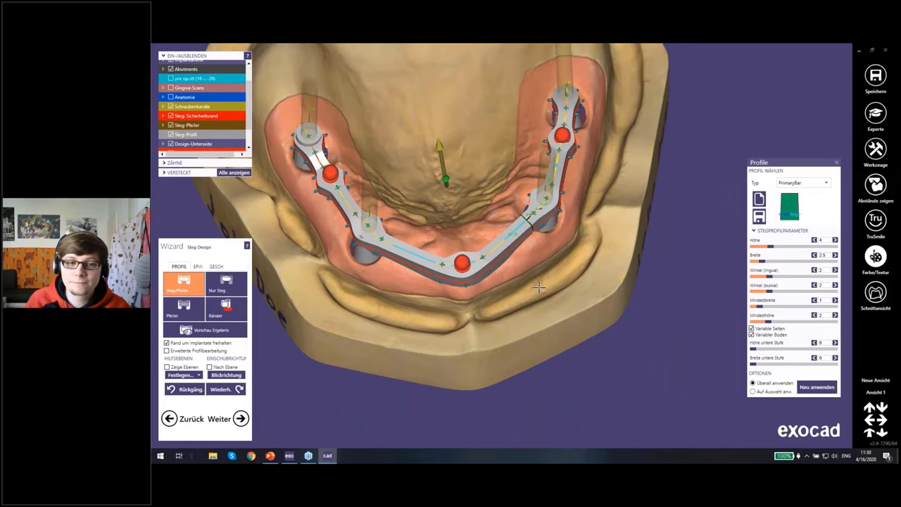
scroll(422, 232, "up", 2)
Add a new OT Cap attachment on the bar, then select the red cap near the bar centre
left_click(273, 174)
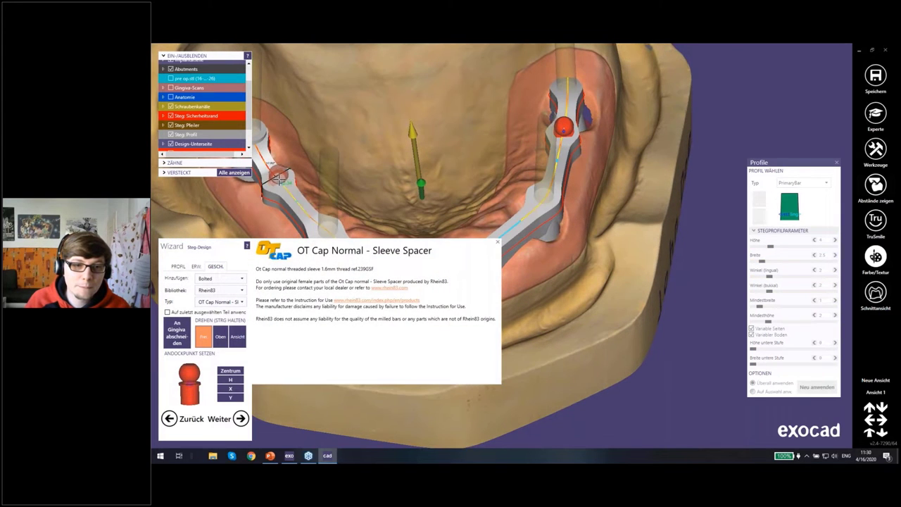
left_click(279, 178)
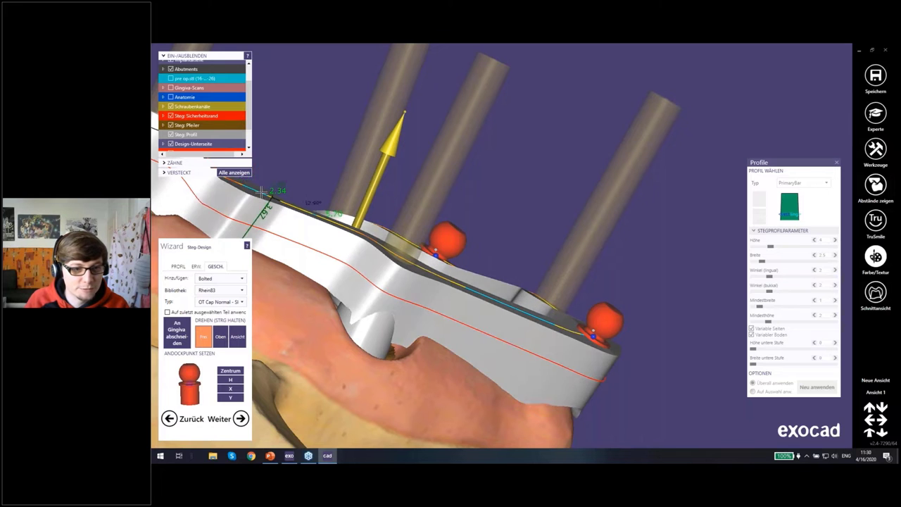
right_click_drag(259, 189, 399, 216)
right_click_drag(521, 220, 258, 246)
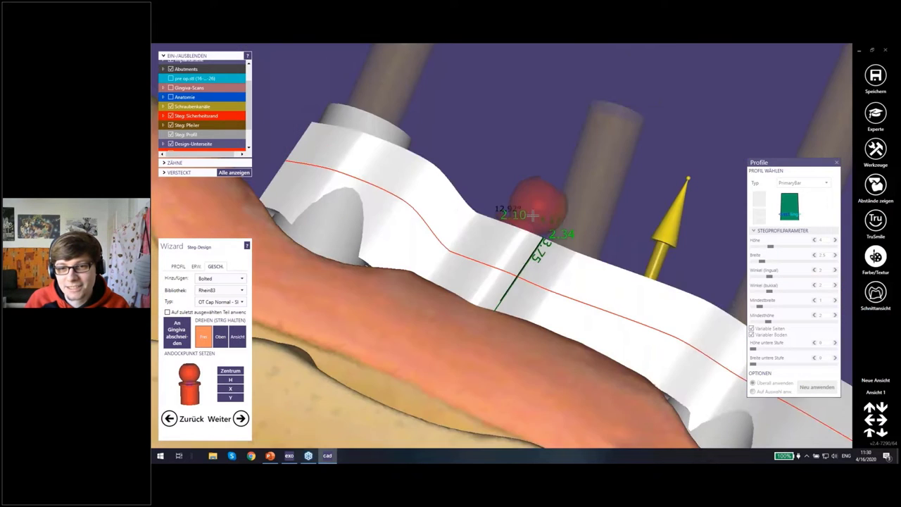
key("Escape")
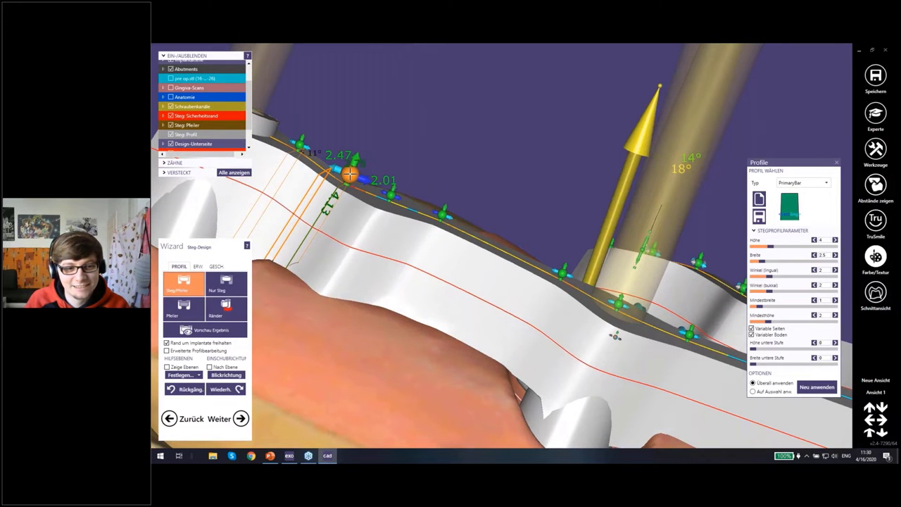
right_click_drag(345, 182, 503, 183)
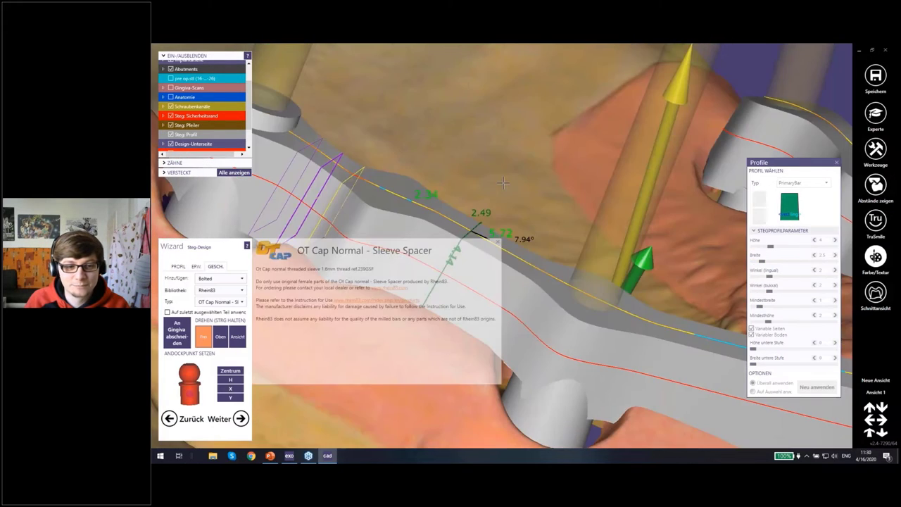
scroll(413, 187, "down", 5)
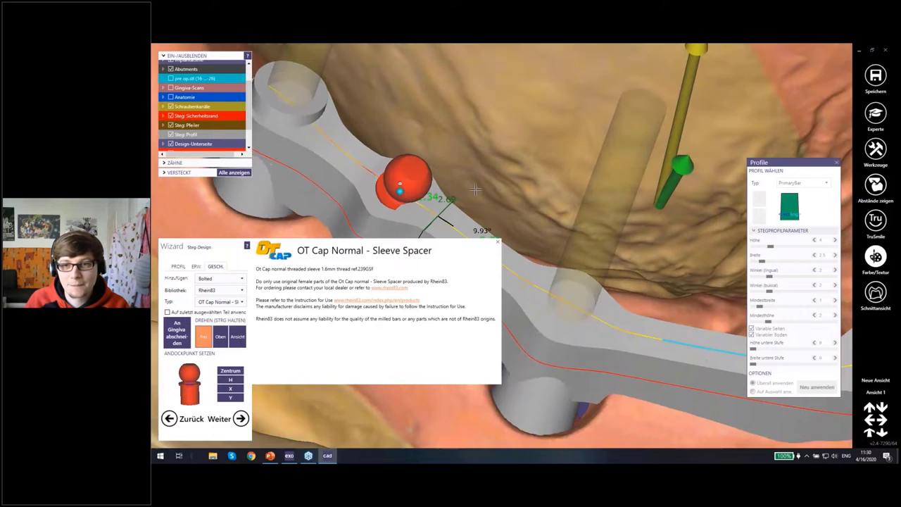
mouse_move(412, 187)
right_mouse_down()
mouse_move(686, 108)
mouse_move(556, 294)
right_mouse_up()
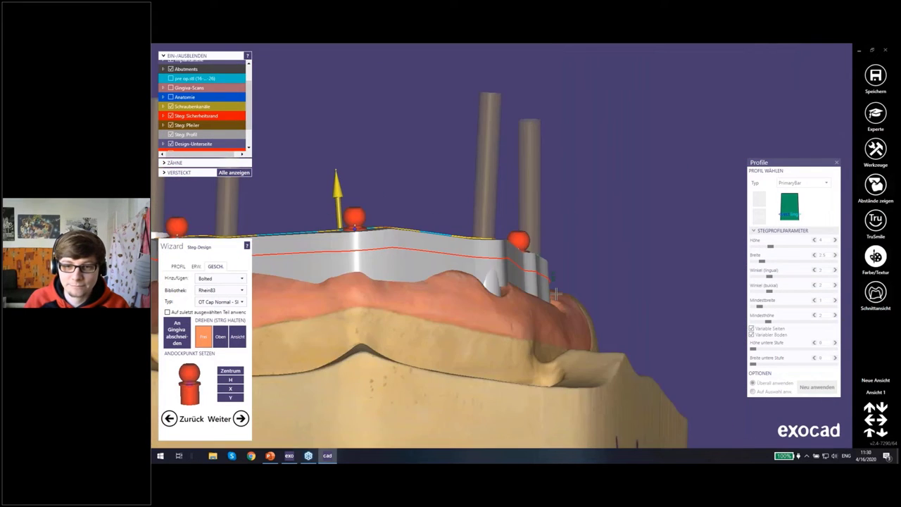
left_click(556, 294)
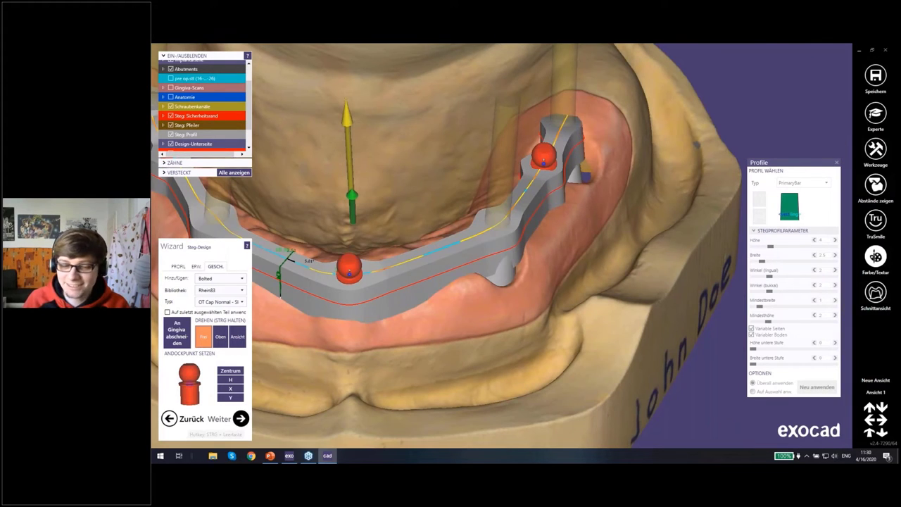
Continue past the insertion-direction warning and smooth the bar's dip over the gum with the Glätten brush
left_click(240, 418)
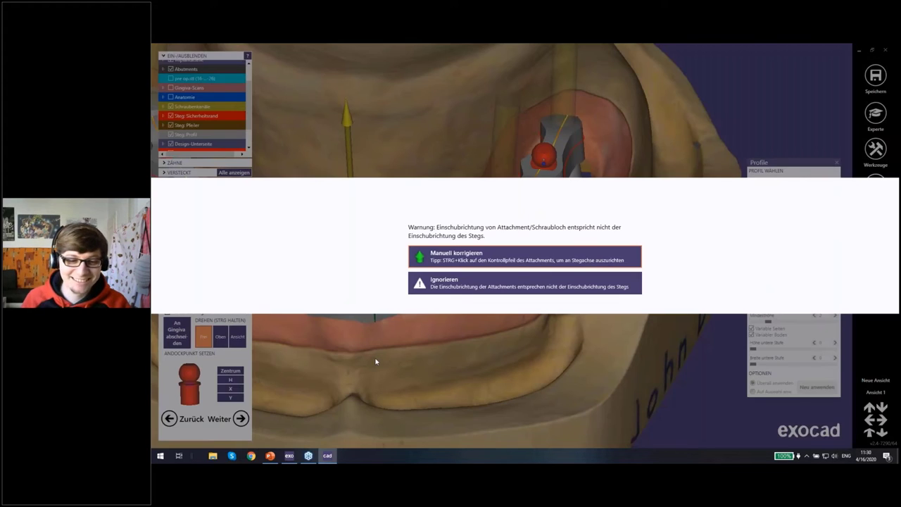
left_click(453, 282)
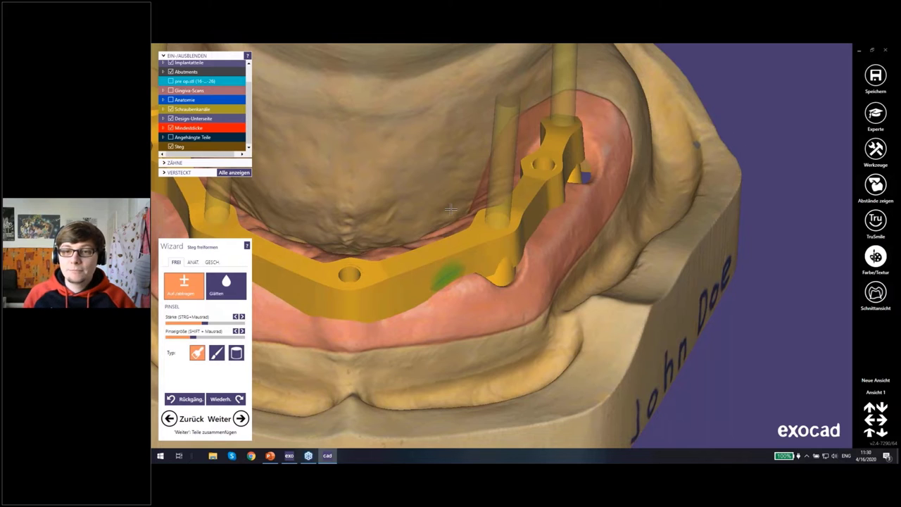
mouse_move(447, 275)
right_mouse_down()
mouse_move(459, 217)
mouse_move(371, 275)
mouse_move(539, 207)
mouse_move(508, 235)
mouse_move(497, 187)
mouse_move(551, 251)
mouse_move(596, 124)
mouse_move(397, 354)
mouse_move(527, 244)
mouse_move(366, 282)
right_mouse_up()
left_click(238, 290)
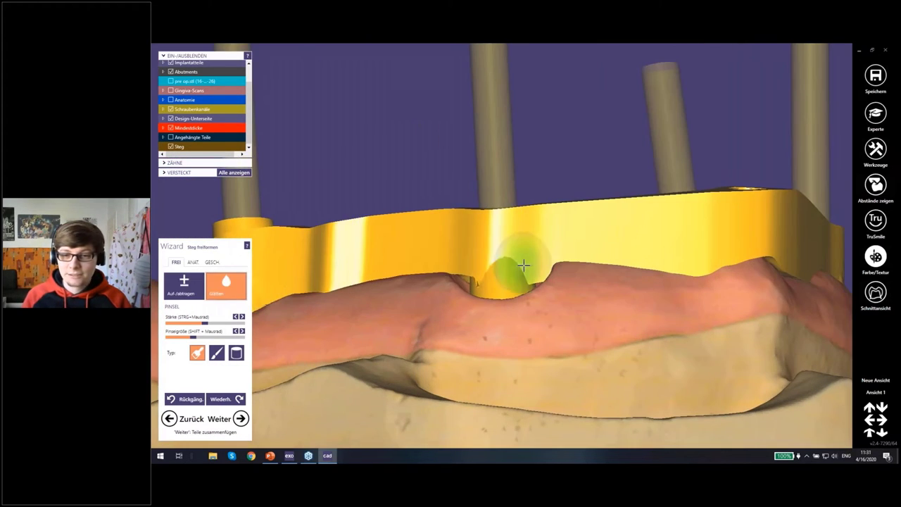
mouse_move(519, 261)
right_mouse_down()
mouse_move(488, 331)
mouse_move(279, 246)
mouse_move(455, 176)
mouse_move(469, 254)
mouse_move(499, 240)
mouse_move(518, 274)
mouse_move(510, 288)
mouse_move(472, 241)
mouse_move(387, 213)
mouse_move(476, 211)
mouse_move(354, 228)
mouse_move(438, 233)
mouse_move(362, 151)
mouse_move(530, 229)
mouse_move(468, 213)
mouse_move(407, 325)
right_mouse_up()
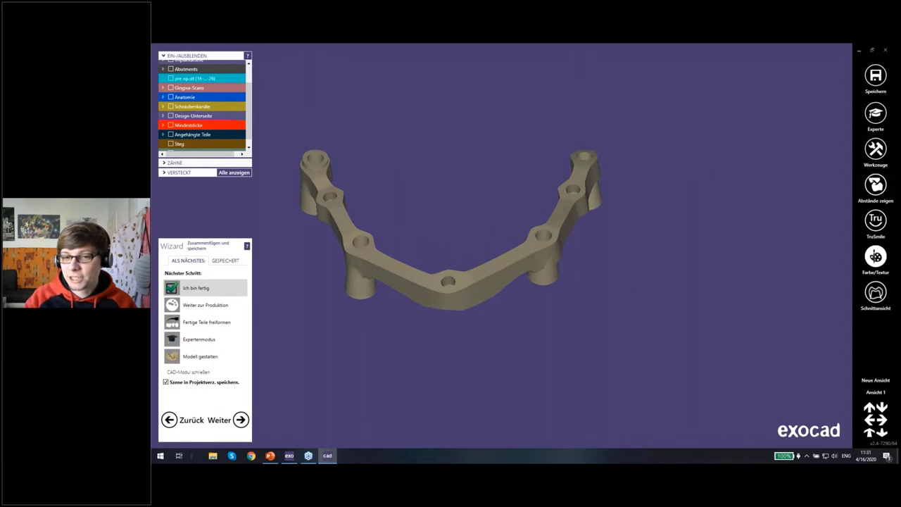
Inspect the finished bar from frontal angles, then finish with 'Ich bin fertig' and save the scene
mouse_move(450, 218)
right_mouse_down()
mouse_move(457, 259)
mouse_move(473, 273)
mouse_move(425, 288)
right_mouse_up()
scroll(461, 264, "up", 2)
scroll(489, 269, "up", 2)
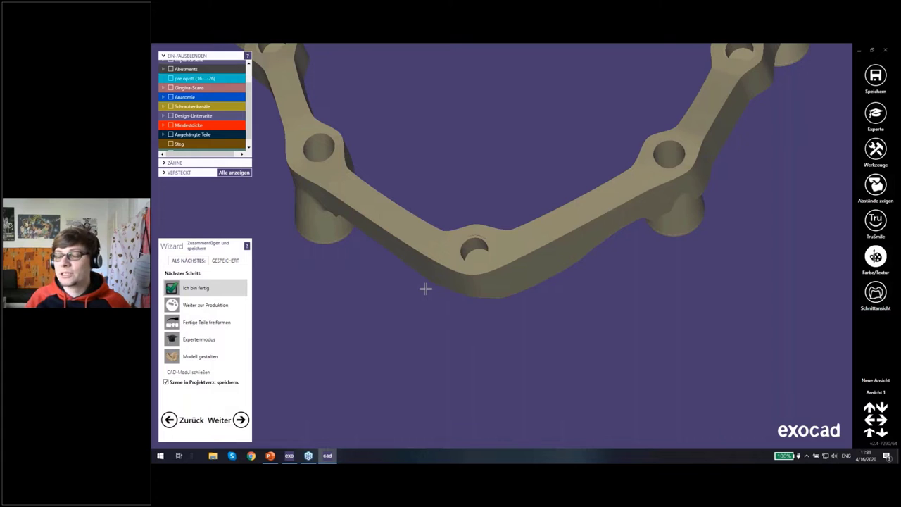
mouse_move(425, 289)
right_mouse_down()
mouse_move(477, 268)
mouse_move(436, 347)
mouse_move(492, 314)
right_mouse_up()
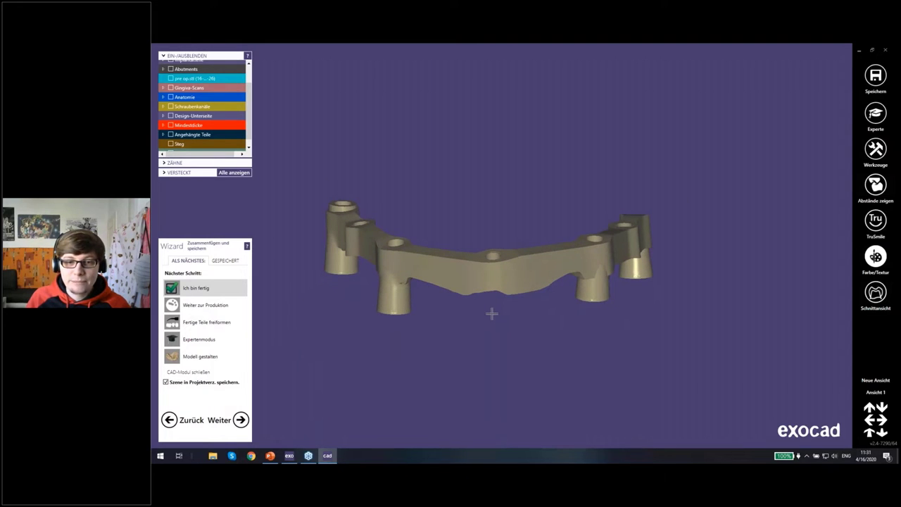
scroll(491, 313, "up", 2)
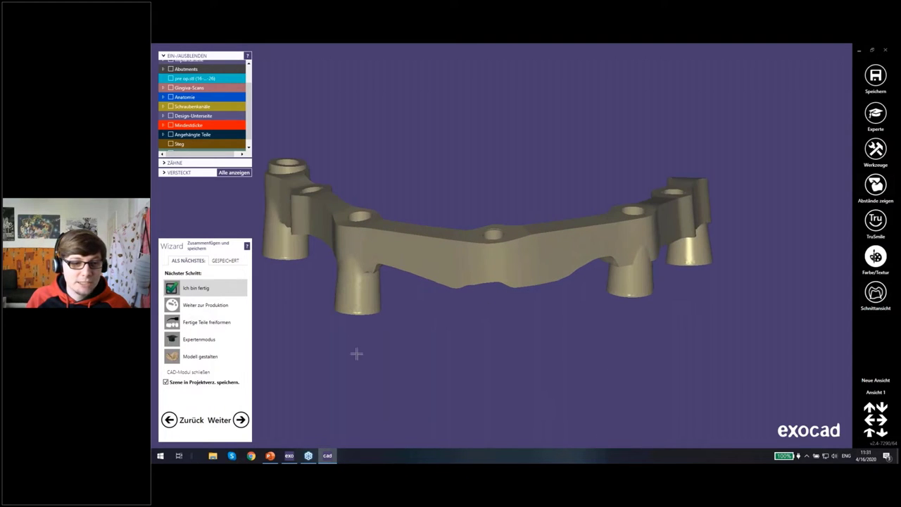
left_click(239, 421)
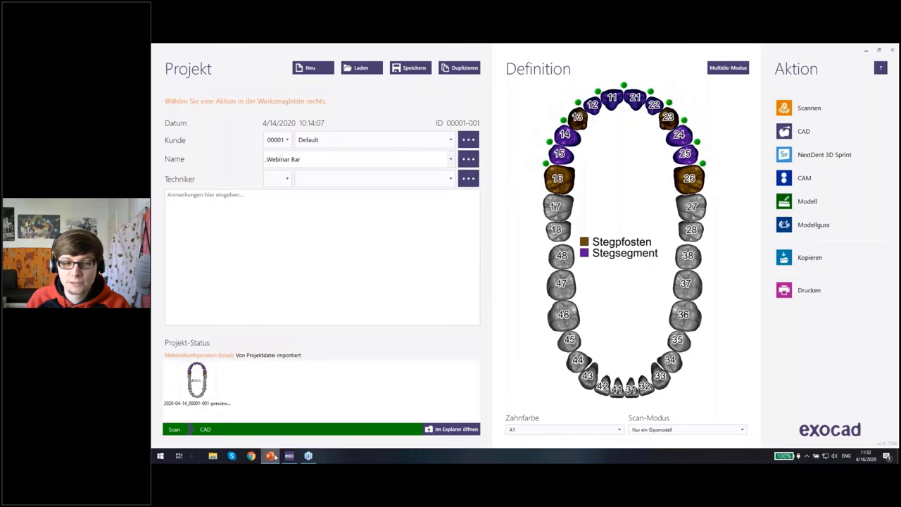
Start the slideshow and step past the Stegüberwurf comparison and material slides to Offset-Käppchen
left_click(273, 456)
left_click(765, 444)
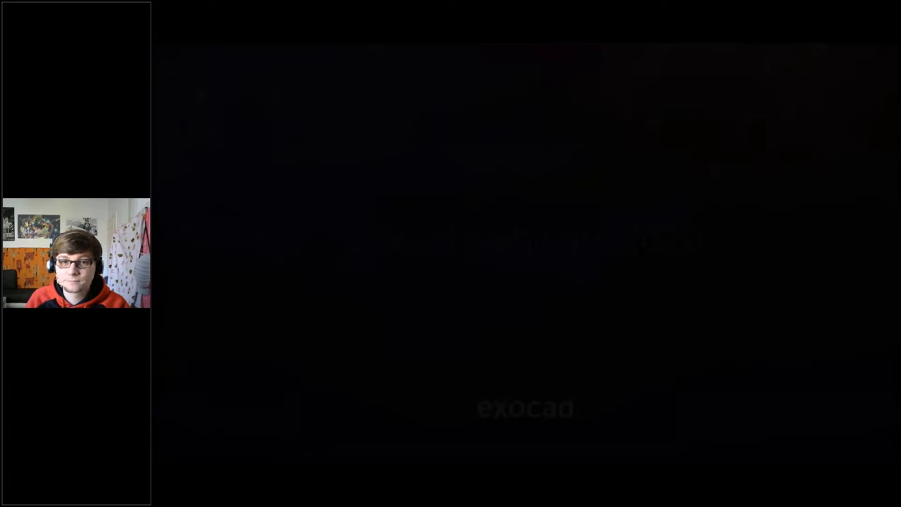
left_click(665, 335)
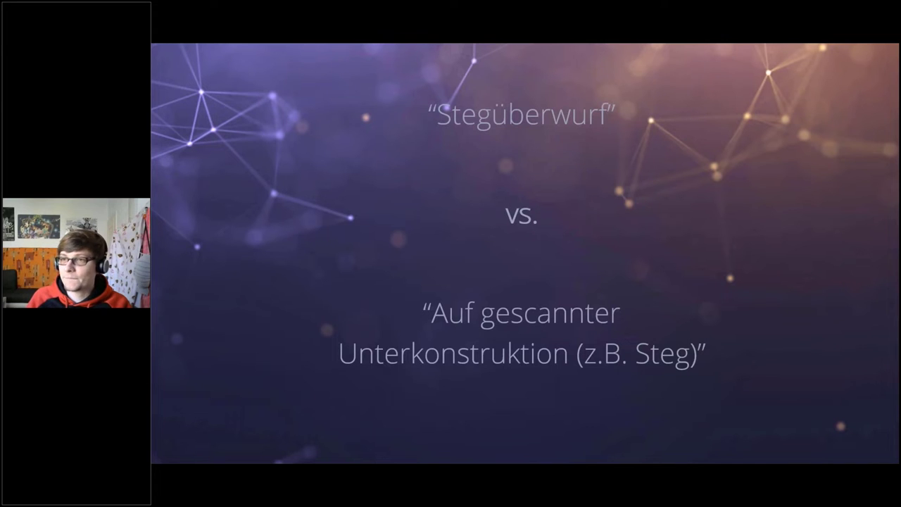
key("Right")
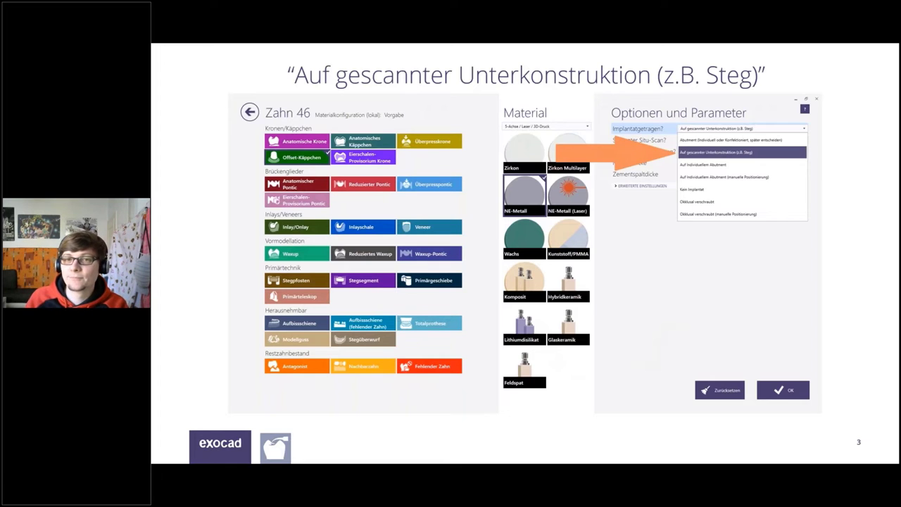
key("Right")
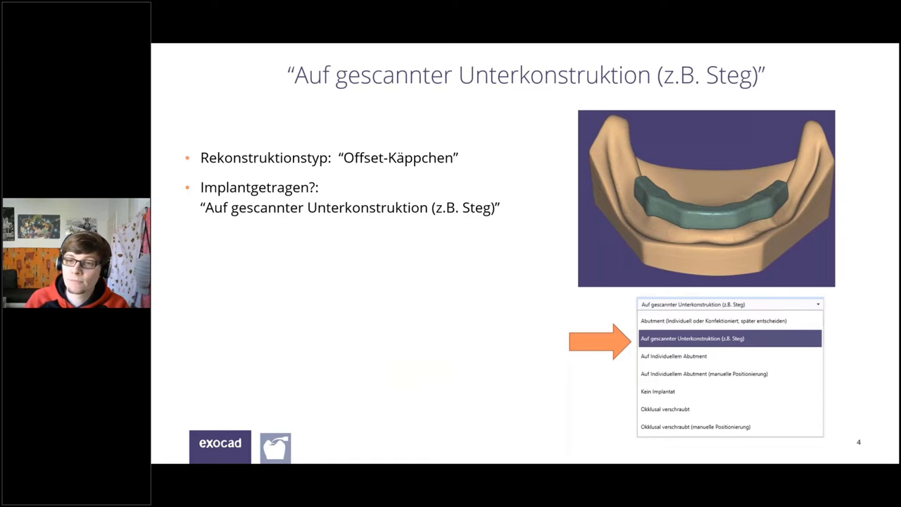
Step through the Anatomisches Käppchen, Stegüberwurf and summary slides, then exit the slideshow
key("Right")
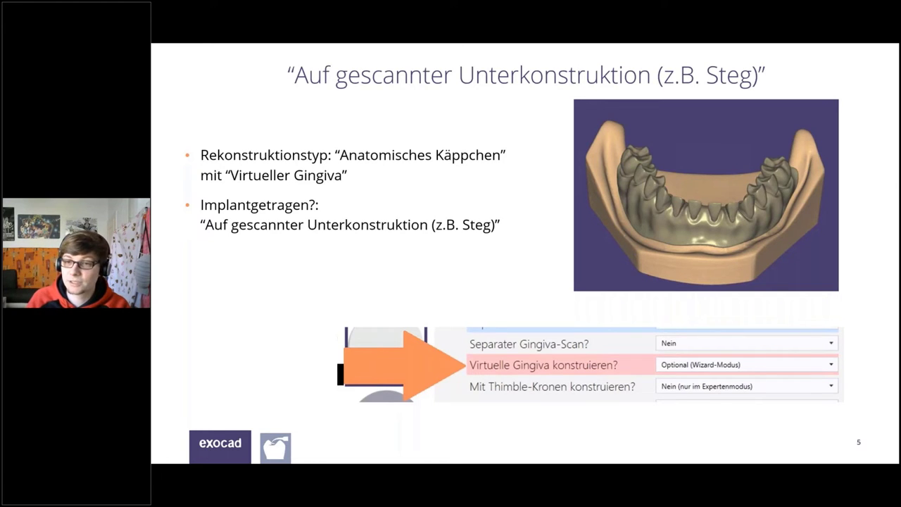
key("Right")
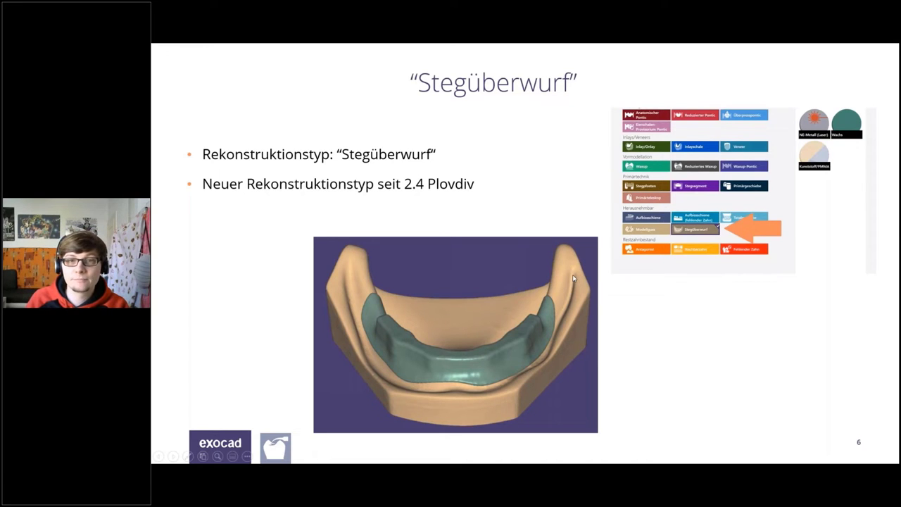
key("Right")
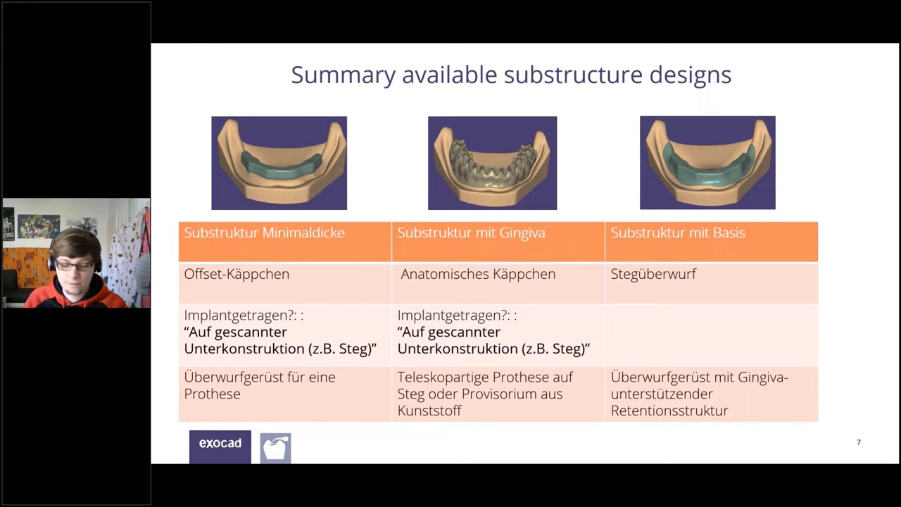
key("Escape")
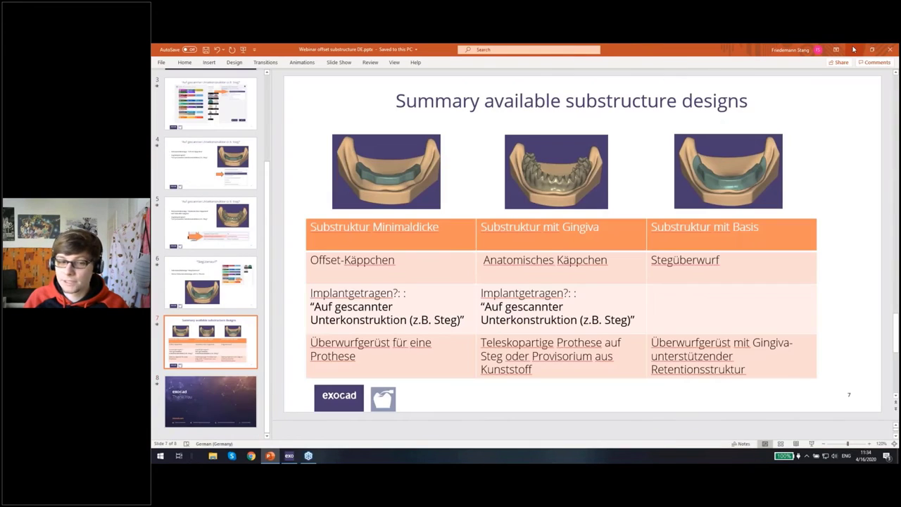
Search 'substru' and load the Offset Substructure on scanned bar sample project
left_click(853, 50)
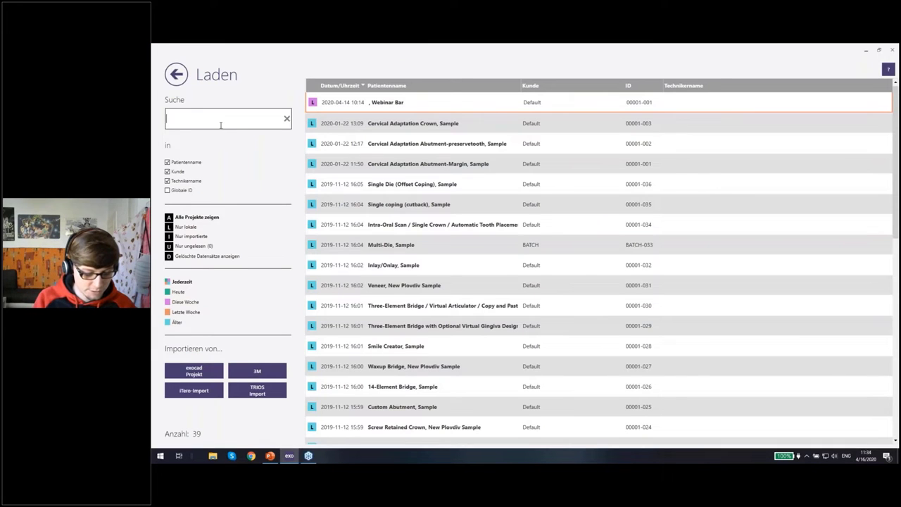
type("substru")
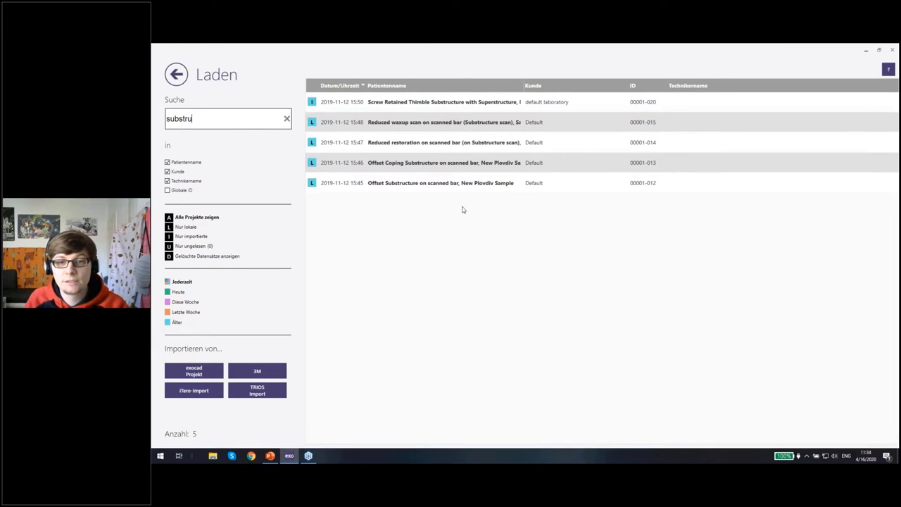
left_click(465, 185)
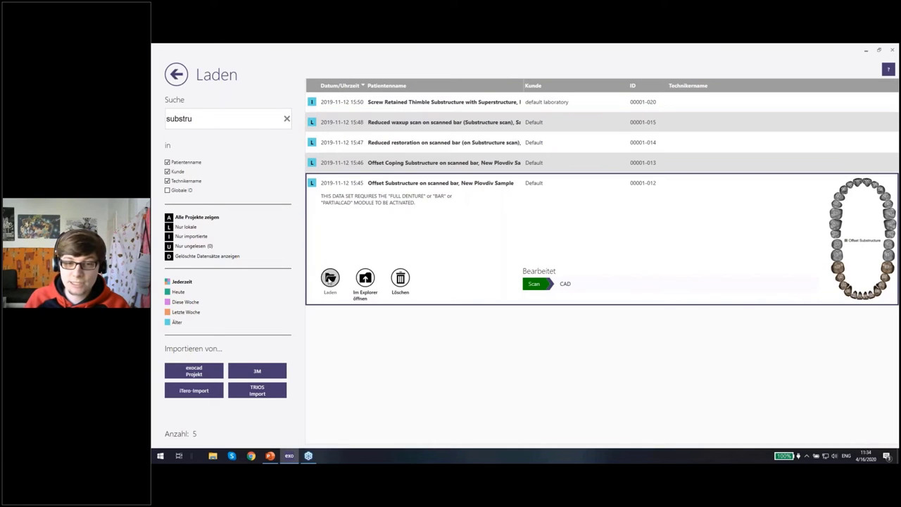
left_click(330, 279)
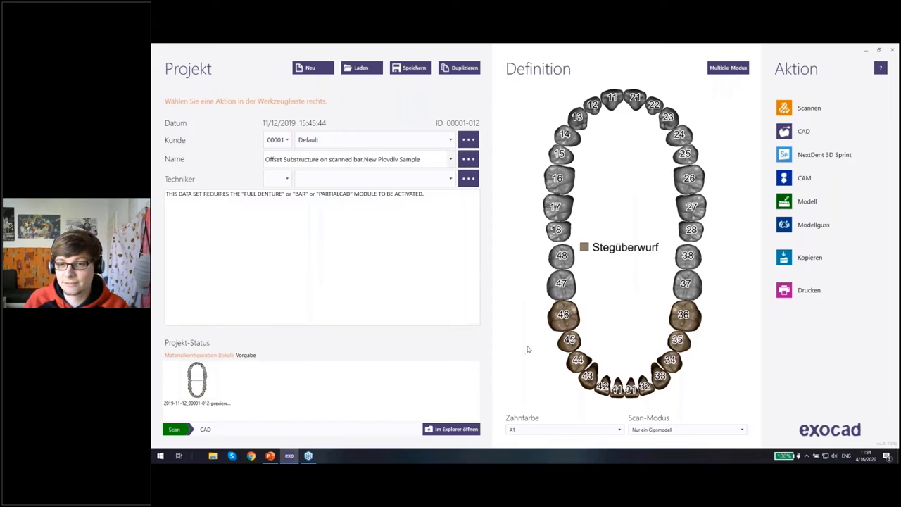
Open tooth 46's settings to confirm Stegüberwurf, close them unchanged, and launch CAD
left_click(560, 321)
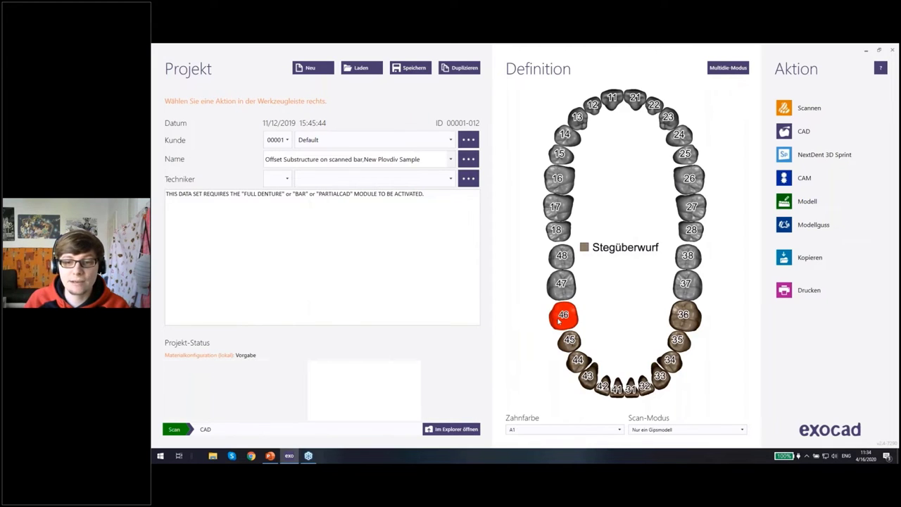
left_click(560, 321)
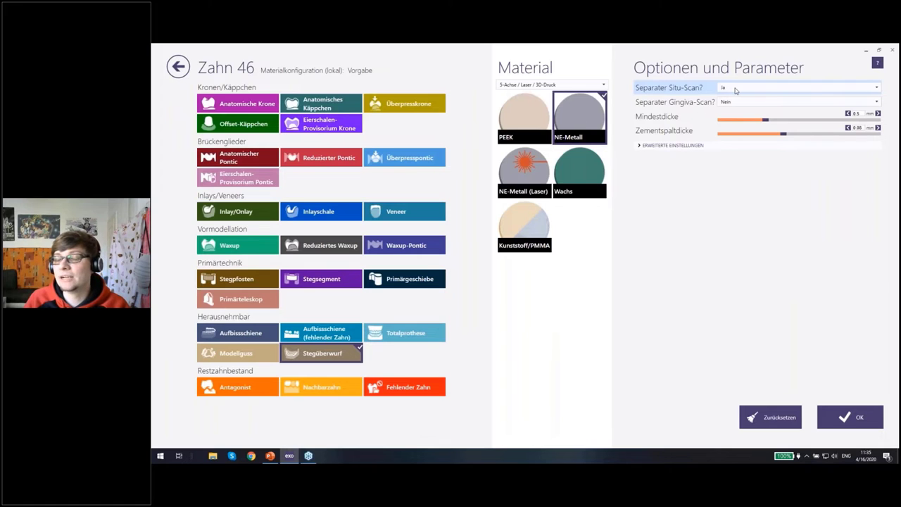
left_click(177, 67)
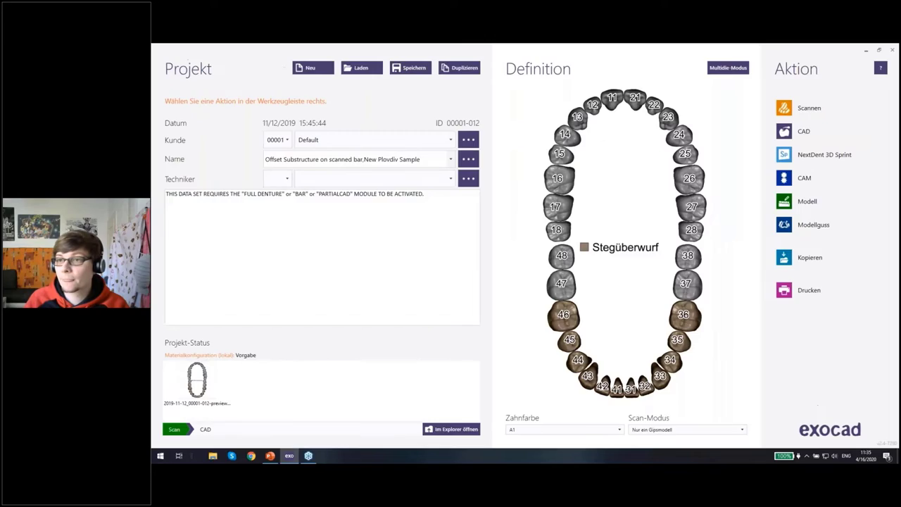
left_click(805, 130)
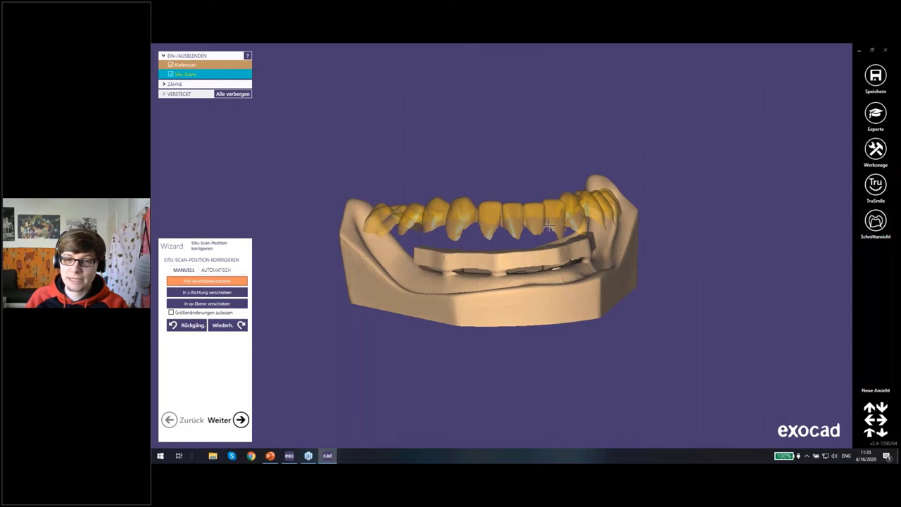
Hide the situ-scan teeth, view the jaw top-down, and show the situ-scan again
middle_click(497, 211, "ctrl")
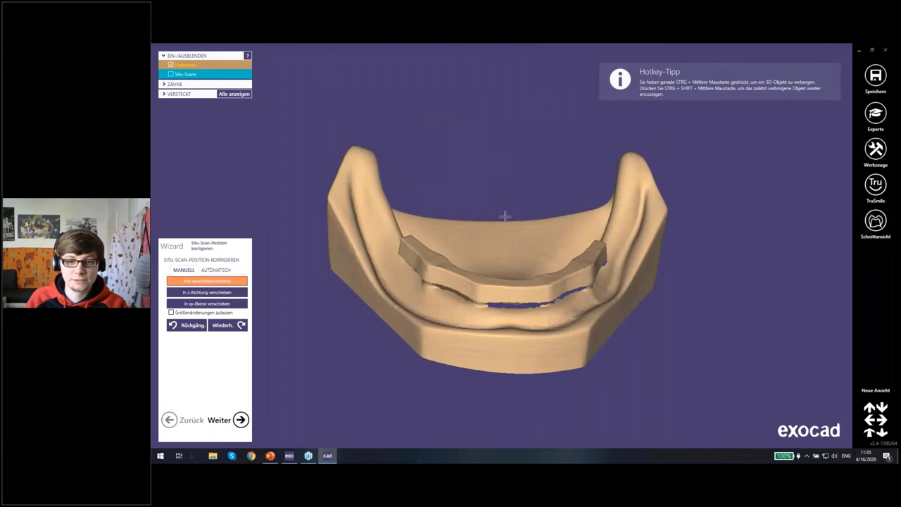
mouse_move(522, 269)
right_mouse_down()
mouse_move(417, 353)
mouse_move(451, 324)
right_mouse_up()
middle_click(452, 323, "ctrl+shift")
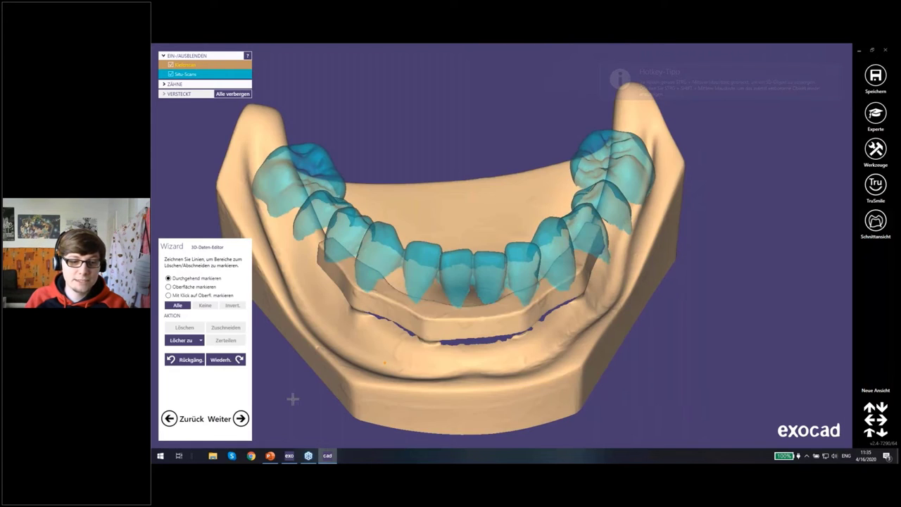
Advance to the wax-up underside margin step and orient the jaw to look down on the arch
left_click(240, 418)
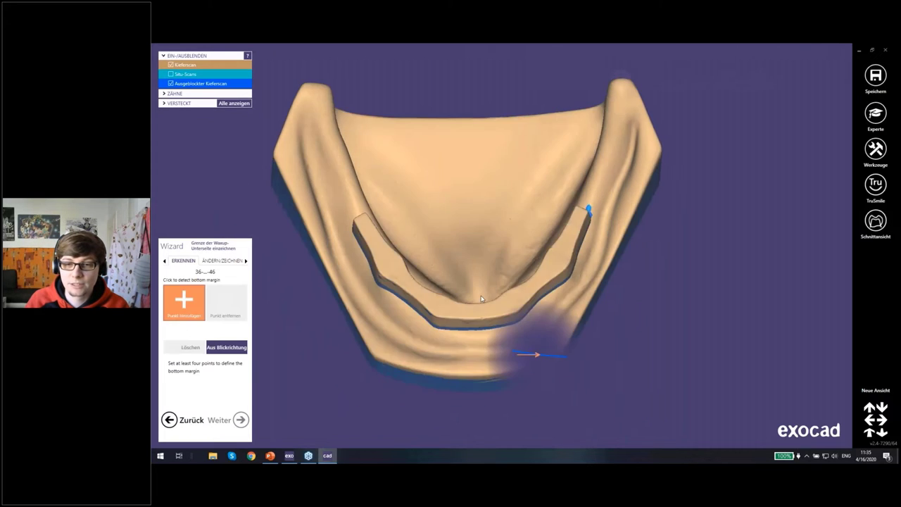
right_click_drag(481, 299, 483, 321)
scroll(563, 380, "up", 3)
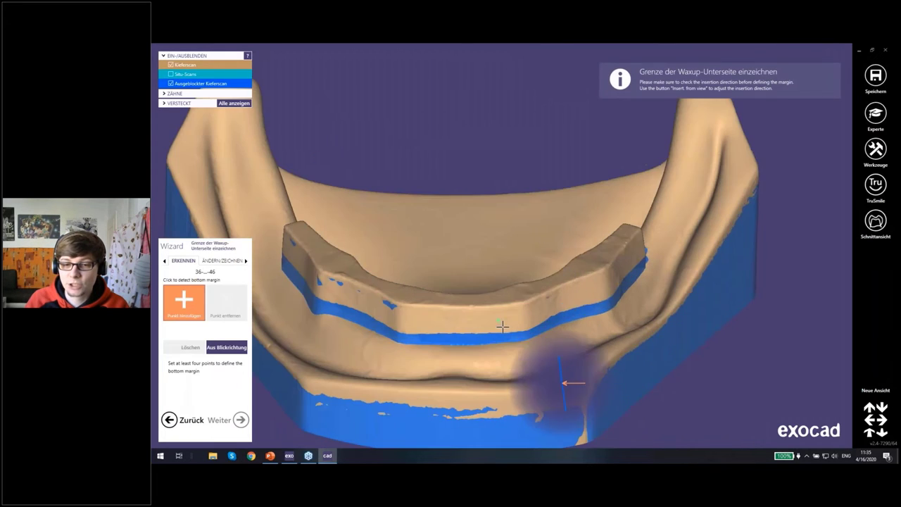
mouse_move(559, 382)
right_mouse_down()
mouse_move(503, 301)
mouse_move(563, 364)
mouse_move(497, 314)
mouse_move(477, 344)
right_mouse_up()
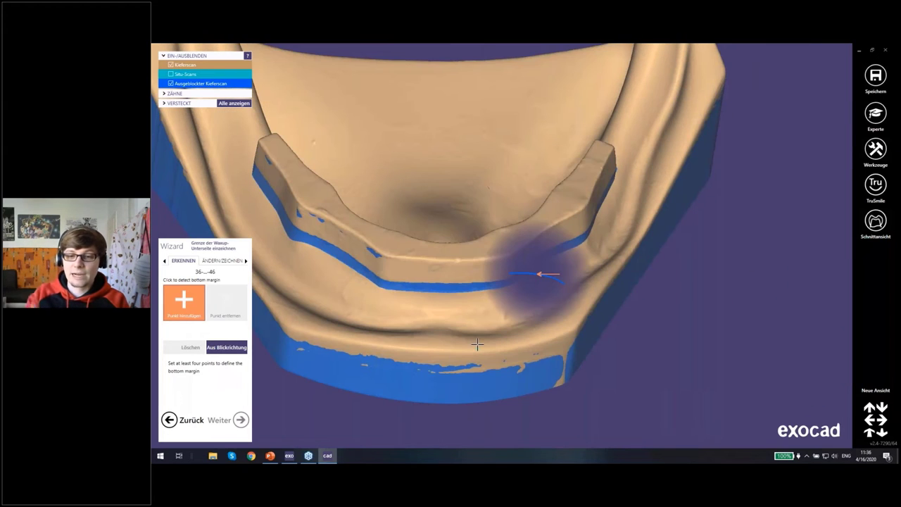
mouse_move(462, 270)
right_mouse_down()
mouse_move(569, 267)
mouse_move(573, 260)
mouse_move(422, 317)
mouse_move(263, 354)
right_mouse_up()
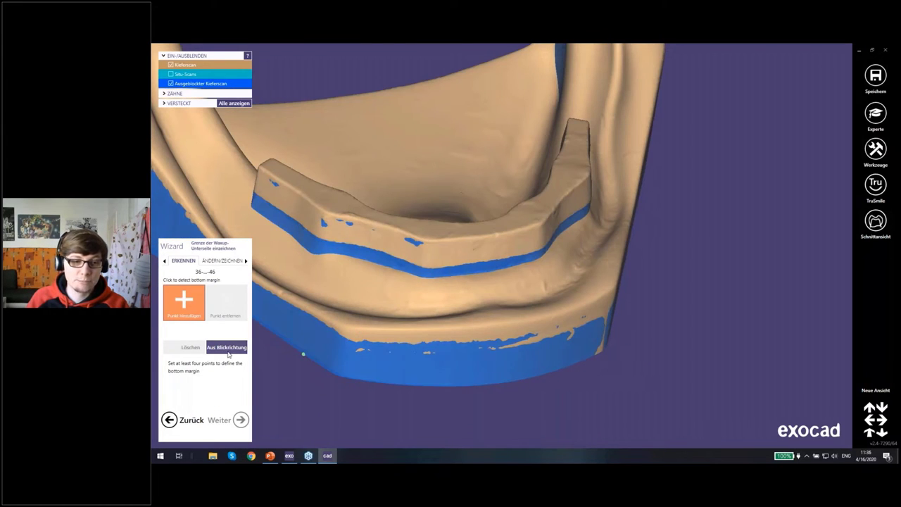
mouse_move(466, 281)
right_mouse_down()
mouse_move(533, 346)
mouse_move(512, 340)
mouse_move(472, 385)
mouse_move(418, 325)
mouse_move(422, 383)
mouse_move(423, 326)
mouse_move(422, 338)
mouse_move(470, 297)
mouse_move(247, 264)
right_mouse_up()
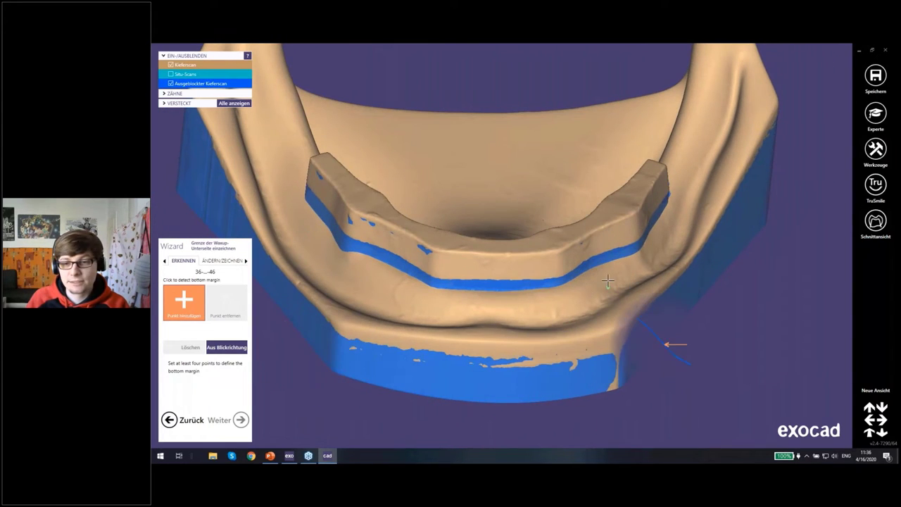
mouse_move(608, 338)
right_mouse_down()
mouse_move(610, 271)
mouse_move(687, 240)
right_mouse_up()
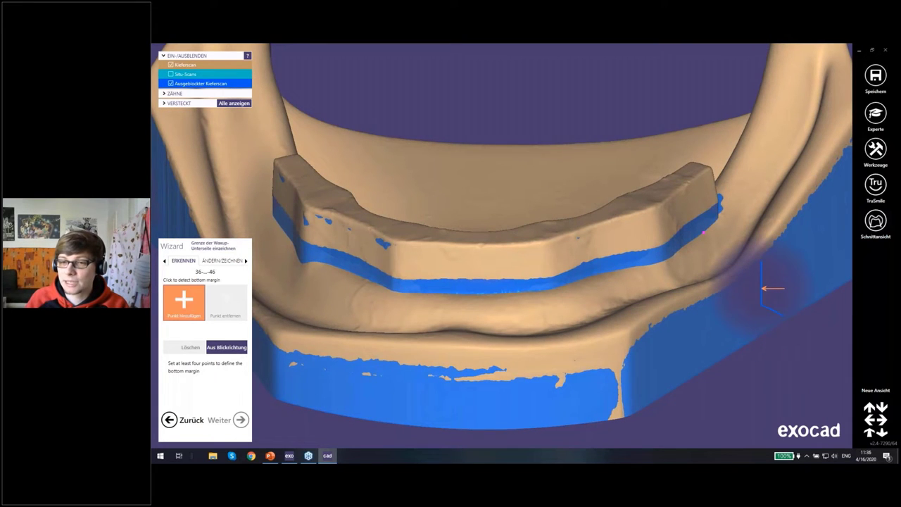
Place a point on the bar's lower margin and switch to drawing the margin line manually
left_click(598, 346)
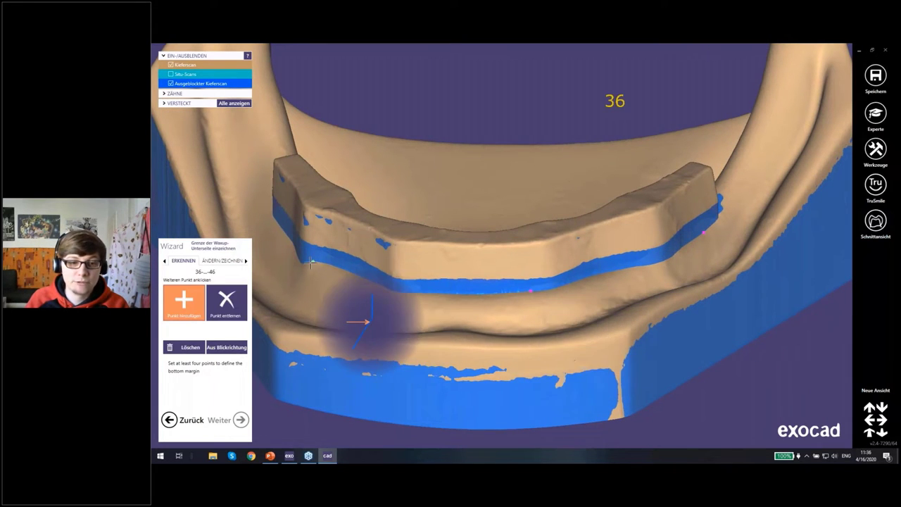
mouse_move(310, 262)
right_mouse_down()
mouse_move(464, 304)
mouse_move(543, 145)
right_mouse_up()
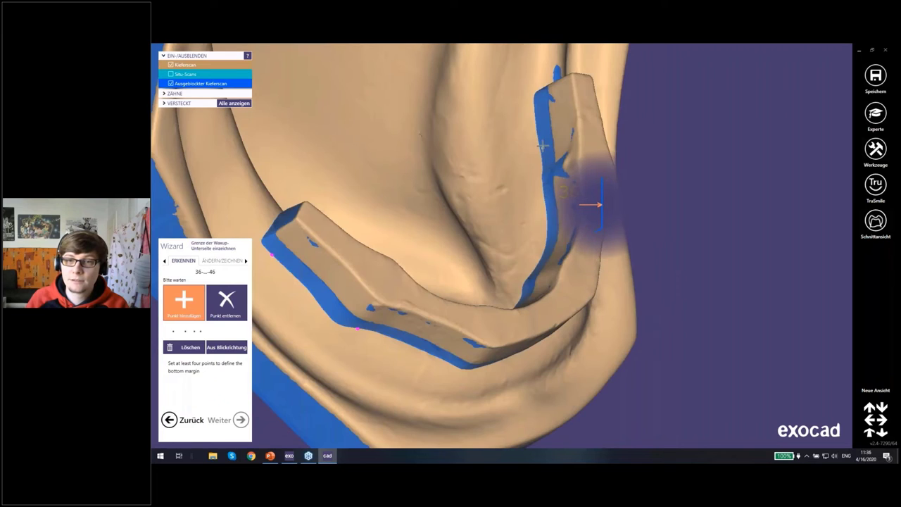
right_click_drag(541, 145, 567, 321)
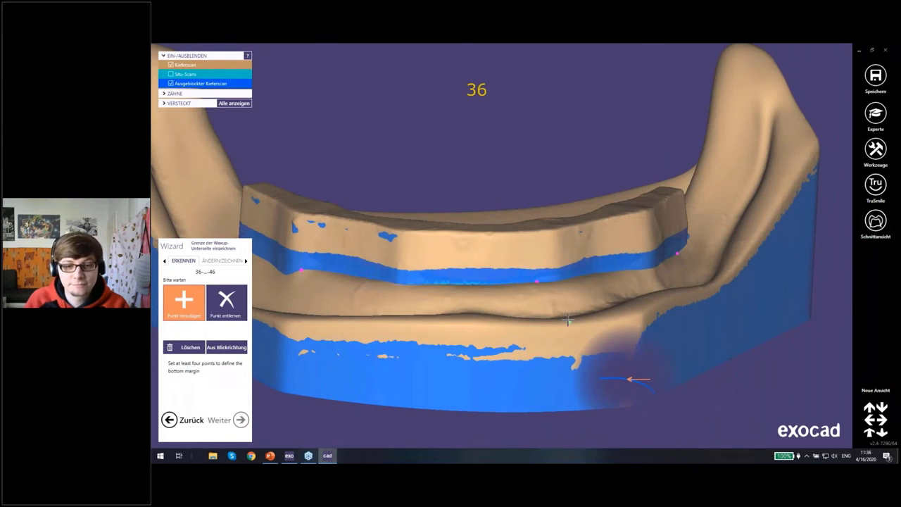
scroll(567, 321, "down", 2)
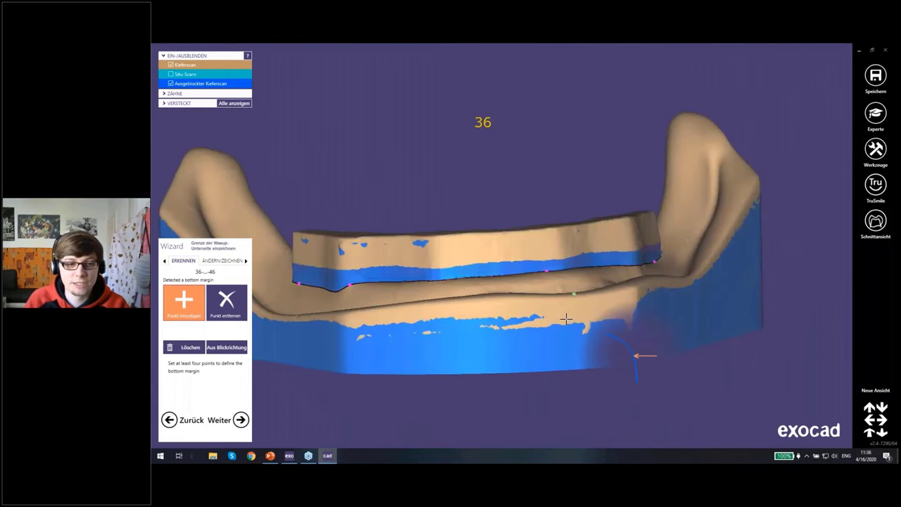
left_click(225, 262)
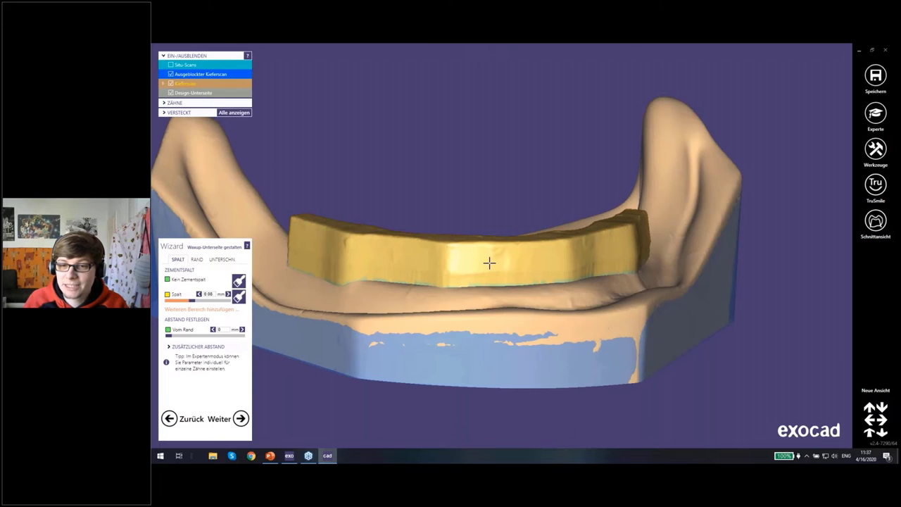
Raise the Vom Rand distance to 3 mm, leaving a no-cement-gap band along the bar's lower wall
mouse_move(488, 261)
right_mouse_down()
mouse_move(525, 239)
mouse_move(518, 301)
mouse_move(508, 298)
mouse_move(534, 317)
right_mouse_up()
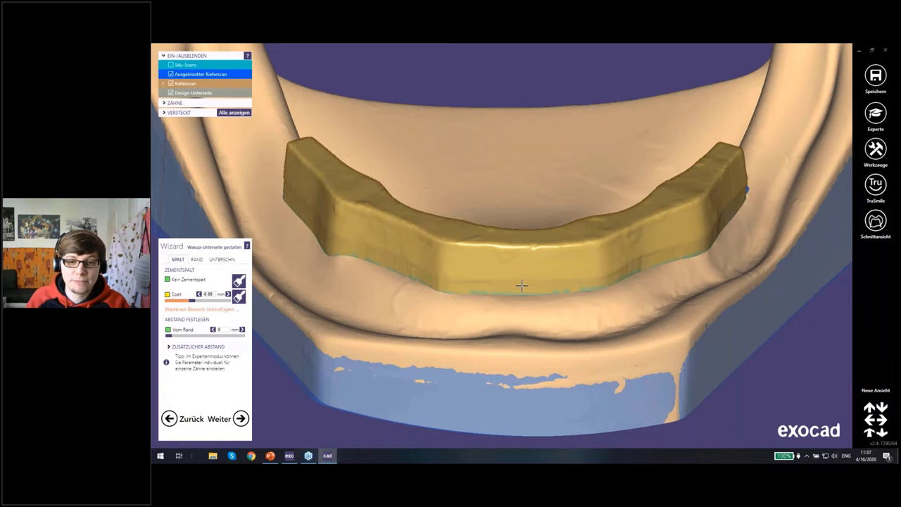
right_click_drag(519, 281, 494, 258)
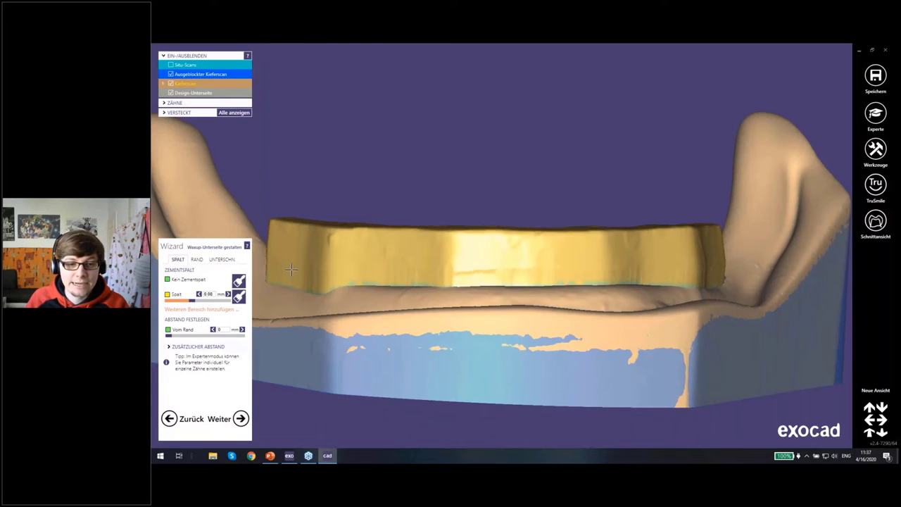
mouse_move(377, 209)
right_mouse_down()
mouse_move(446, 256)
mouse_move(478, 261)
mouse_move(428, 283)
right_mouse_up()
mouse_move(168, 335)
left_mouse_down()
mouse_move(187, 335)
mouse_move(247, 373)
left_mouse_up()
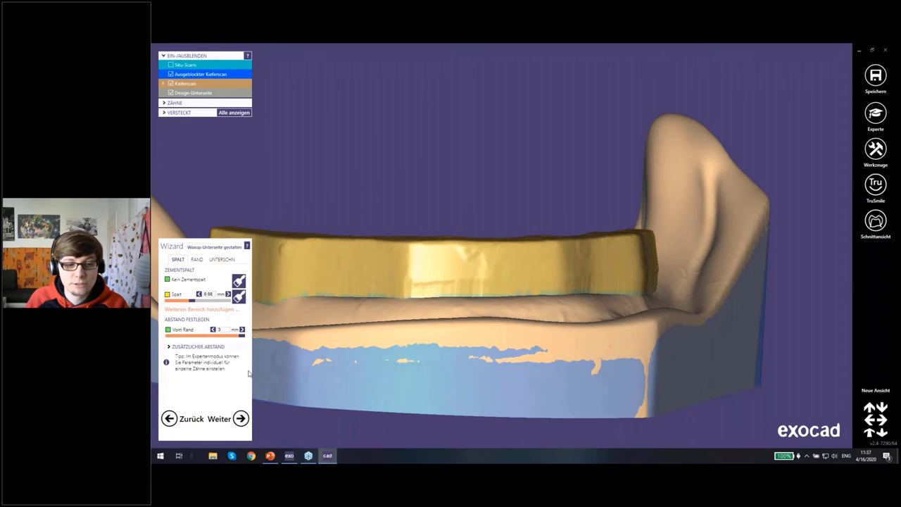
right_click_drag(485, 270, 498, 265)
With the Kein Zementspalt brush, paint no-gap bands across the bar and along the green band
left_click(239, 280)
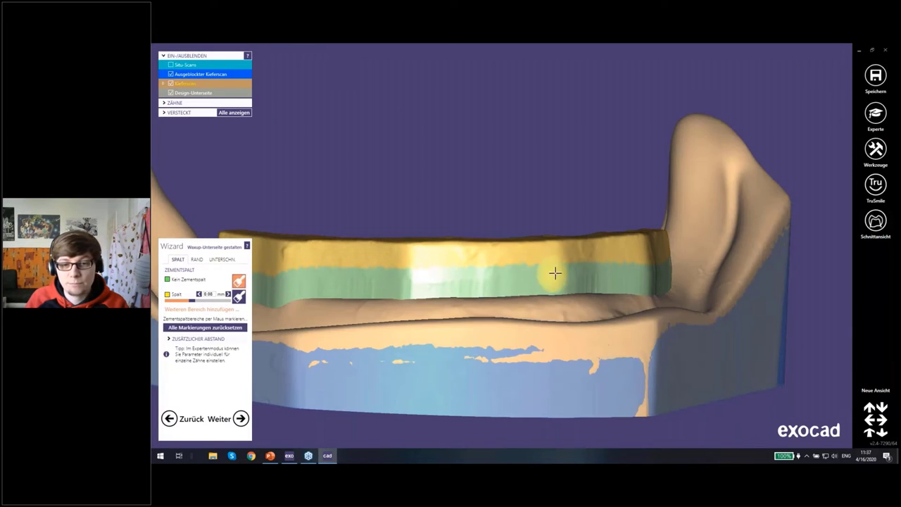
left_click_drag(664, 271, 314, 277)
mouse_move(314, 277)
right_mouse_down()
mouse_move(326, 256)
mouse_move(617, 258)
mouse_move(552, 264)
mouse_move(680, 272)
mouse_move(704, 262)
mouse_move(487, 266)
right_mouse_up()
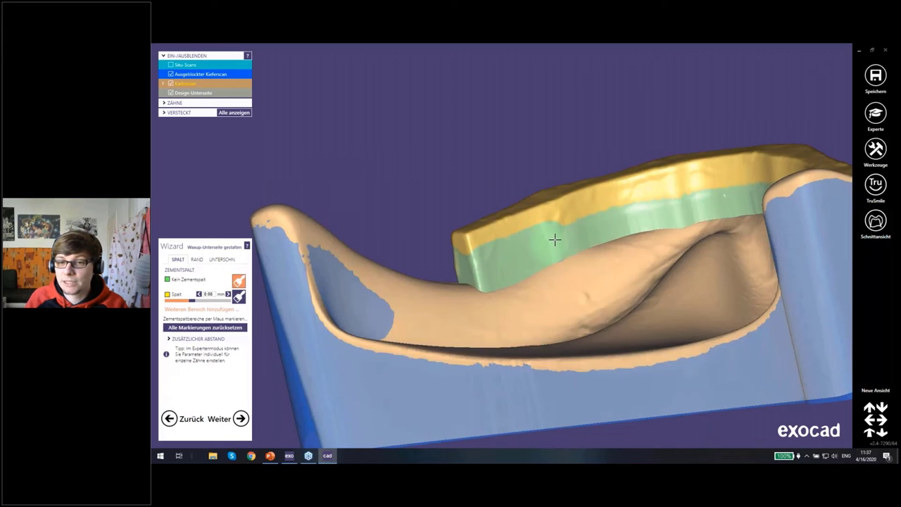
mouse_move(708, 195)
right_mouse_down()
mouse_move(724, 192)
mouse_move(763, 244)
right_mouse_up()
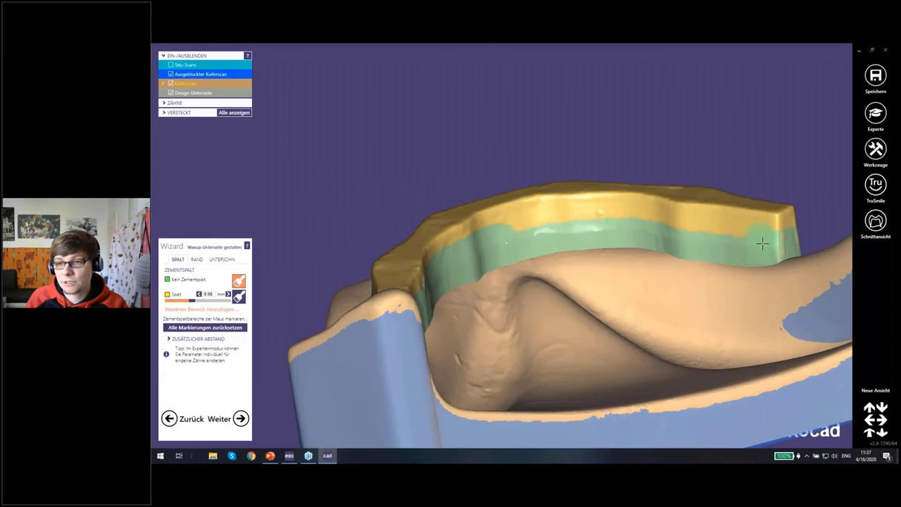
mouse_move(684, 240)
left_mouse_down()
mouse_move(529, 235)
mouse_move(545, 219)
left_mouse_up()
Paint no-cement-gap stripes on the bar's right end, right side, front, left part and left end
mouse_move(516, 271)
right_mouse_down()
mouse_move(501, 300)
mouse_move(497, 239)
mouse_move(672, 244)
mouse_move(641, 325)
mouse_move(639, 251)
mouse_move(599, 144)
right_mouse_up()
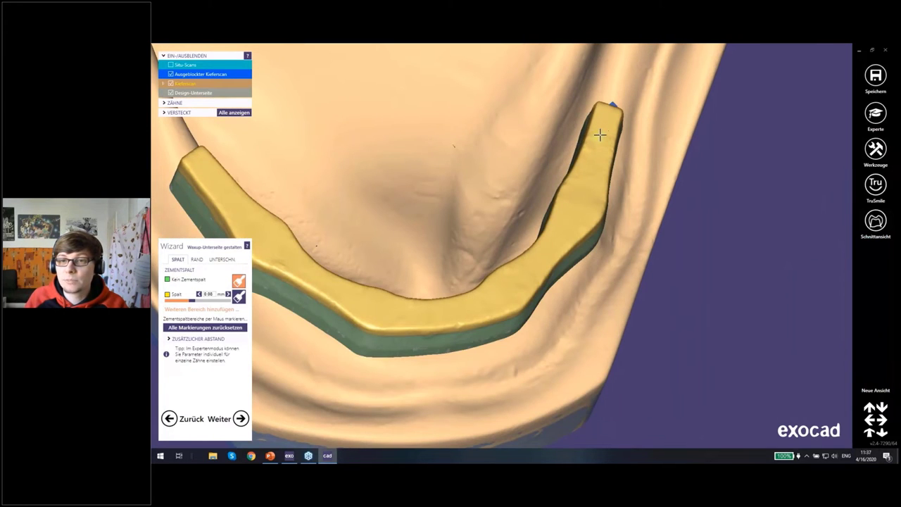
left_click_drag(605, 119, 589, 172)
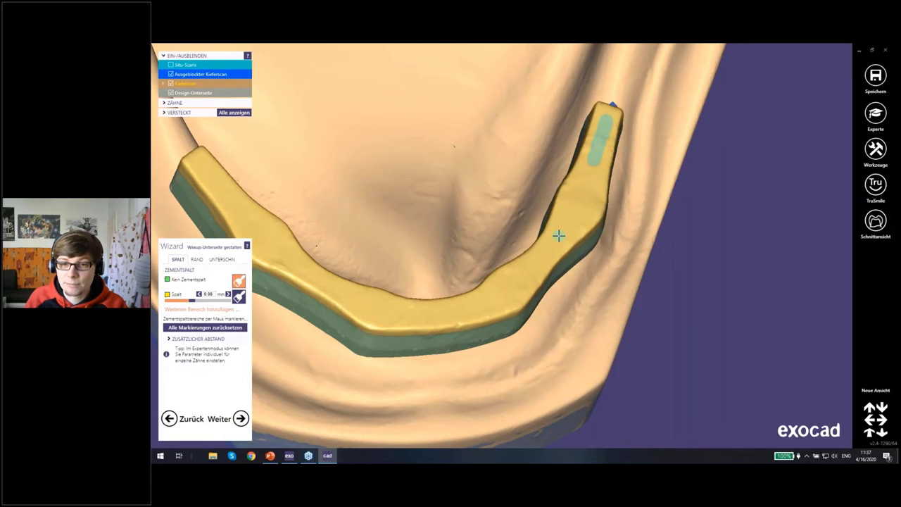
left_click_drag(559, 235, 538, 260)
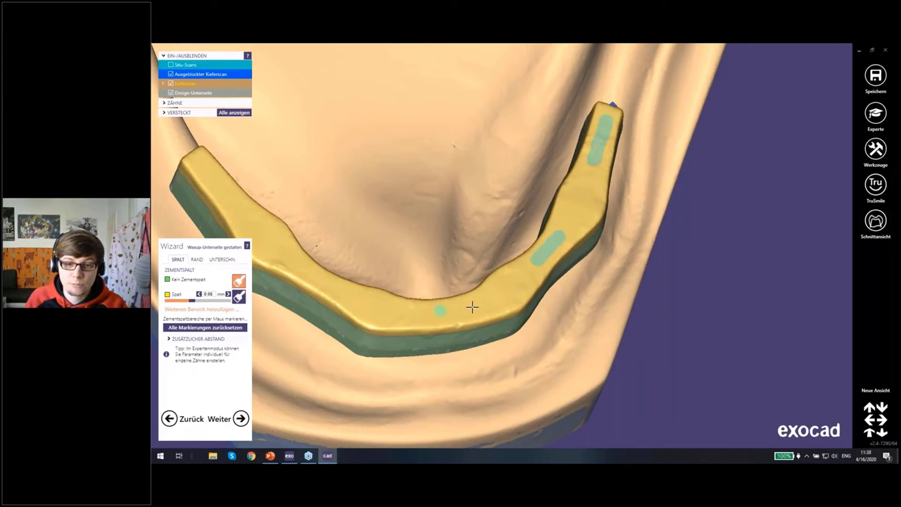
left_click_drag(475, 303, 407, 312)
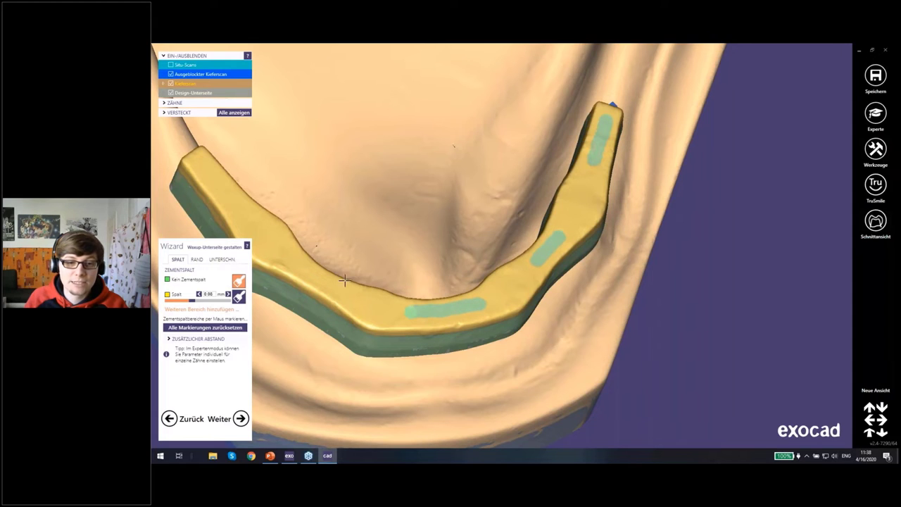
left_click_drag(295, 262, 331, 285)
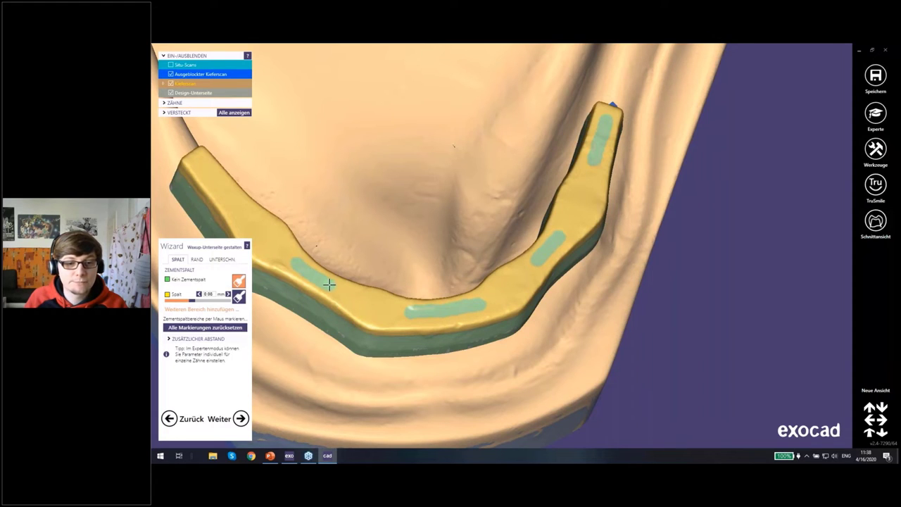
left_click_drag(200, 163, 231, 201)
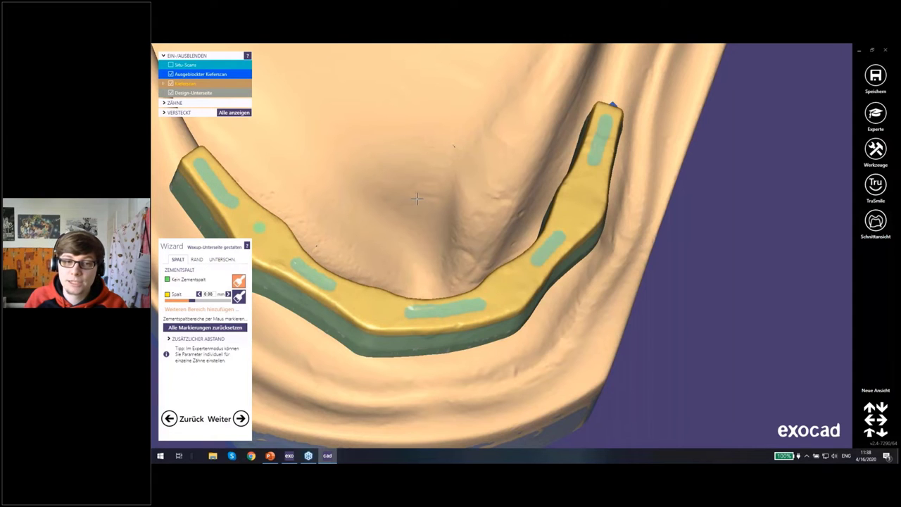
right_click_drag(417, 199, 450, 211)
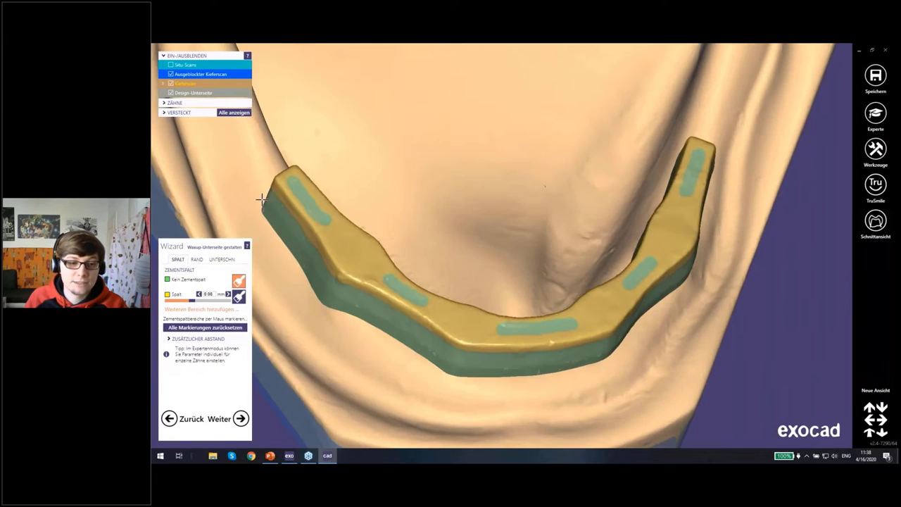
Add a third cement-gap area with a 0.2 mm extra gap
left_click(181, 309)
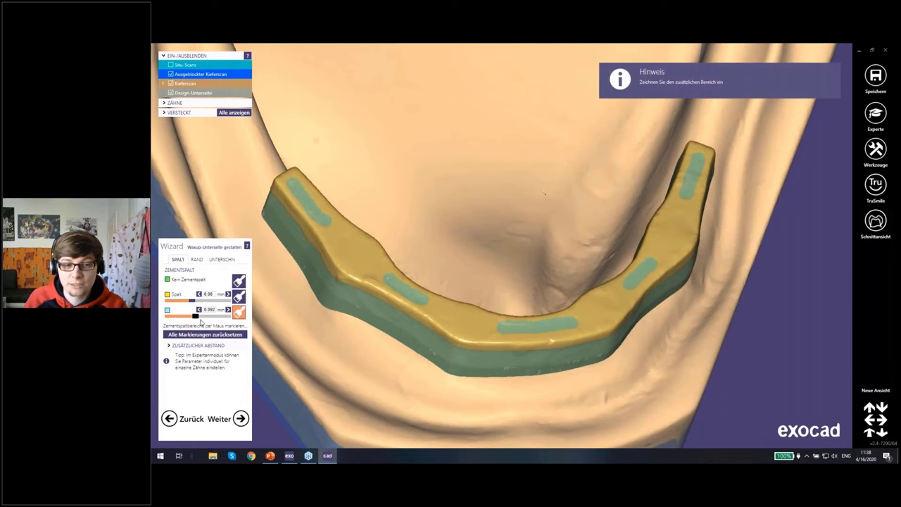
left_click_drag(171, 316, 247, 315)
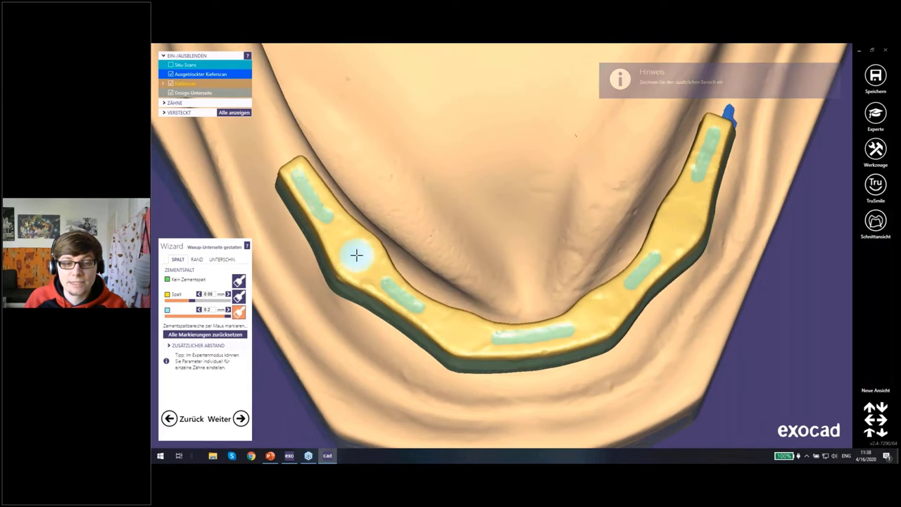
scroll(356, 256, "down", 1)
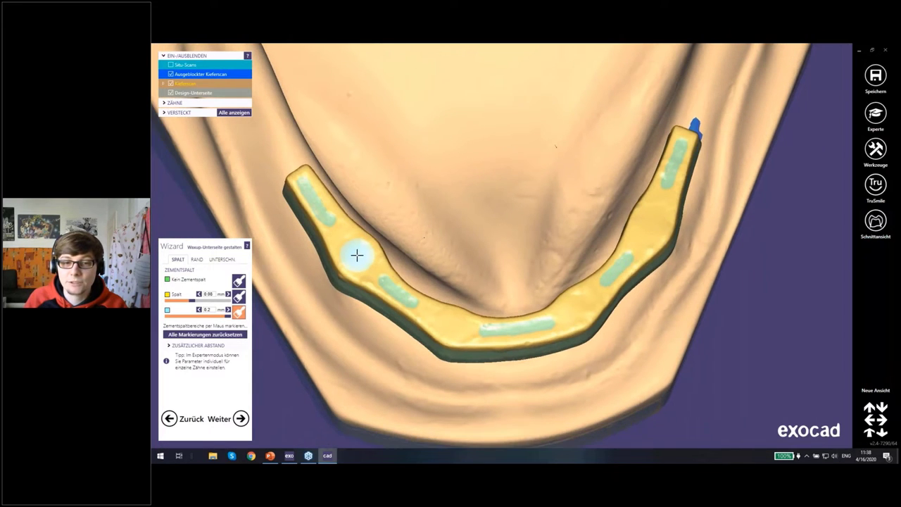
Mark round 0.2 mm extra-gap spots on the bar's left, front, right and at the fourth implant
left_click(361, 261)
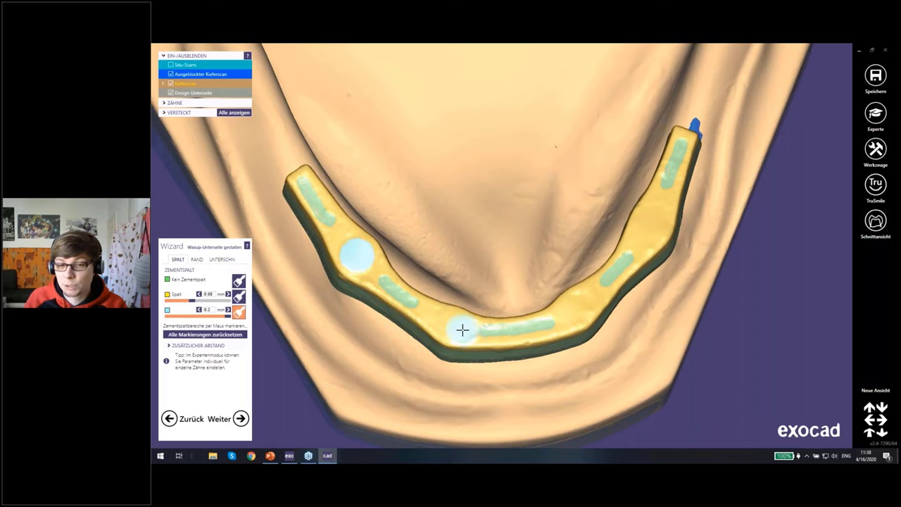
left_click(453, 326)
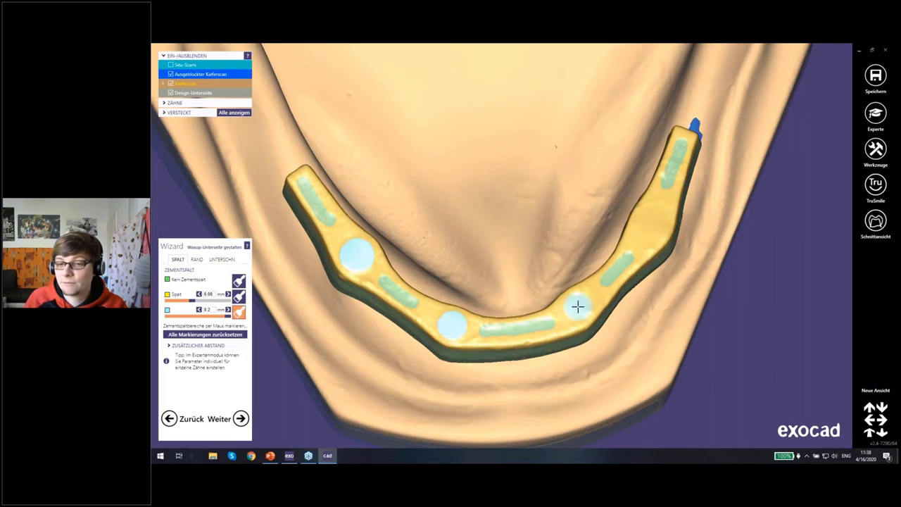
left_click(578, 306)
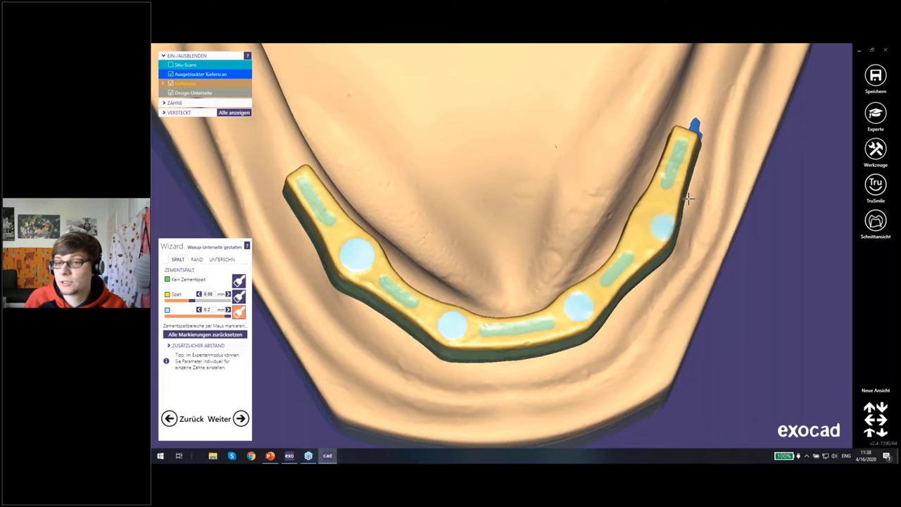
left_click(650, 224)
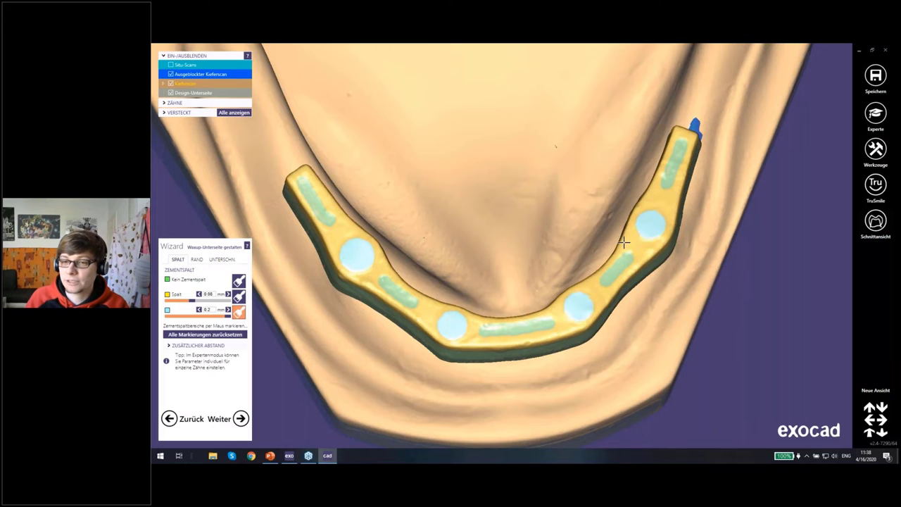
mouse_move(624, 243)
right_mouse_down()
mouse_move(415, 300)
mouse_move(452, 301)
right_mouse_up()
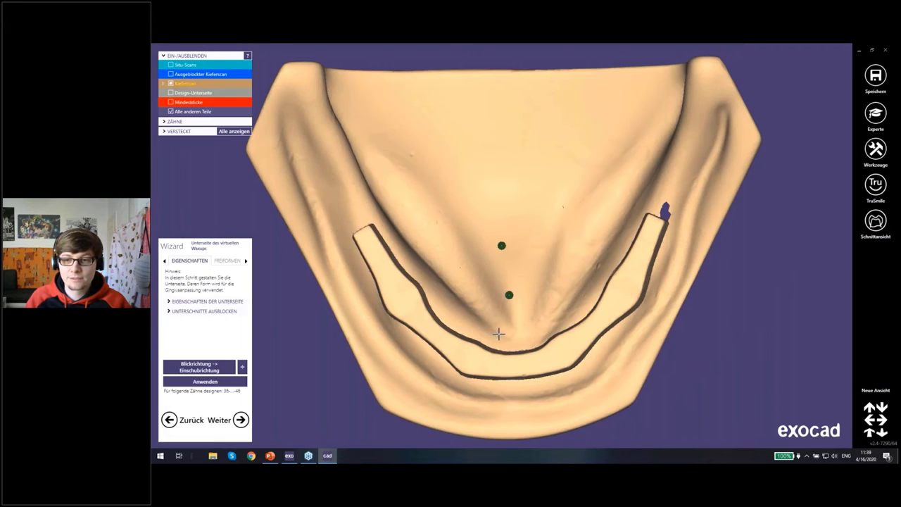
Calculate the virtual wax-up underside
mouse_move(498, 334)
right_mouse_down()
mouse_move(484, 324)
mouse_move(483, 378)
mouse_move(458, 328)
mouse_move(332, 172)
right_mouse_up()
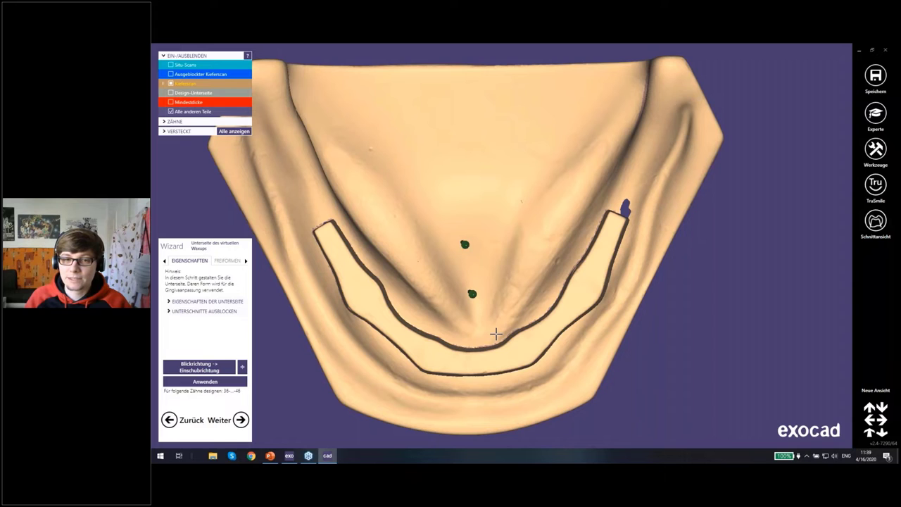
right_click_drag(492, 328, 490, 325)
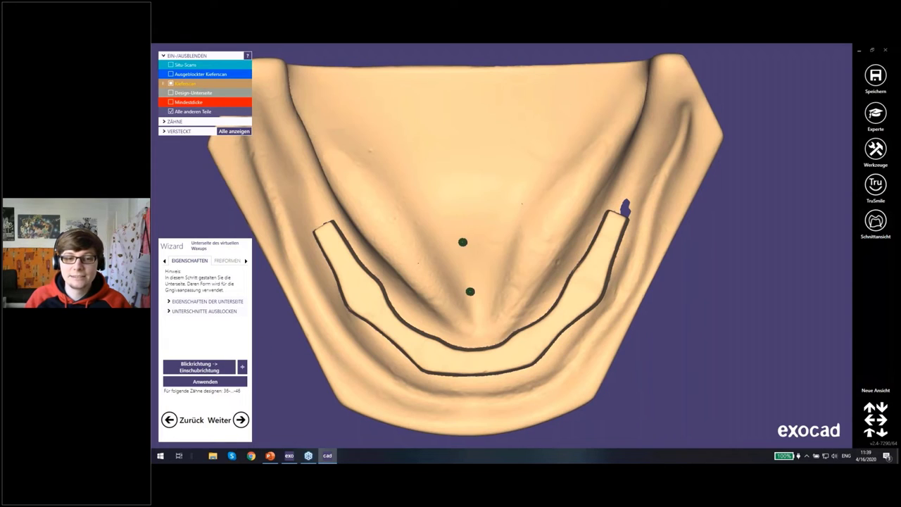
key("Return")
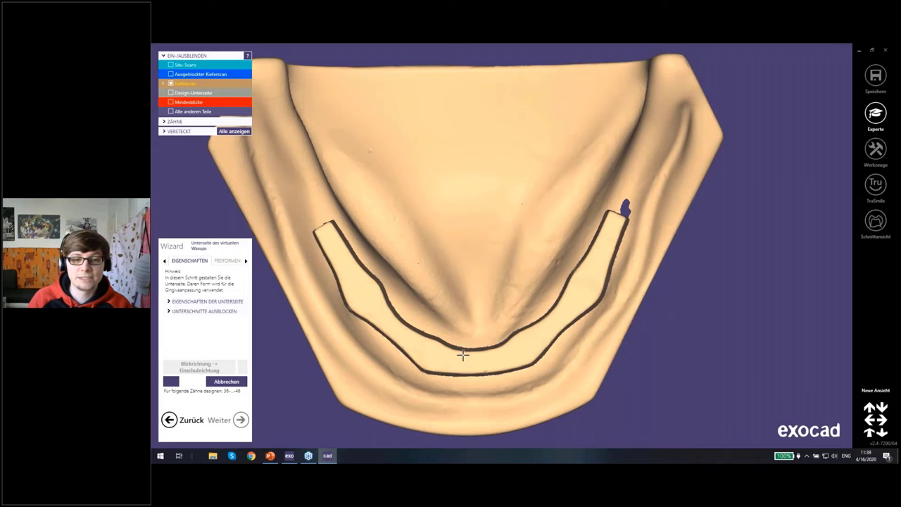
Set the underside Abstand to 0.1 and recalculate the wax-up underside
left_click(169, 301)
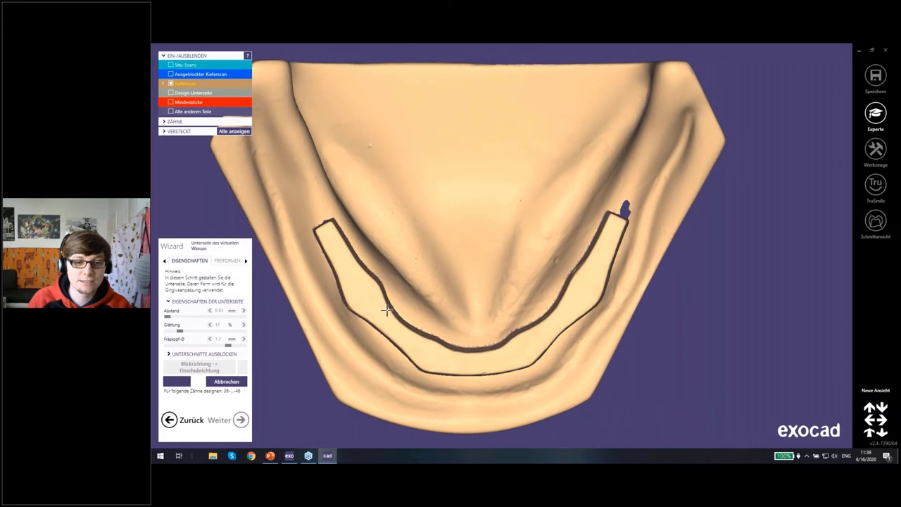
mouse_move(386, 309)
right_mouse_down()
mouse_move(375, 314)
mouse_move(320, 243)
right_mouse_up()
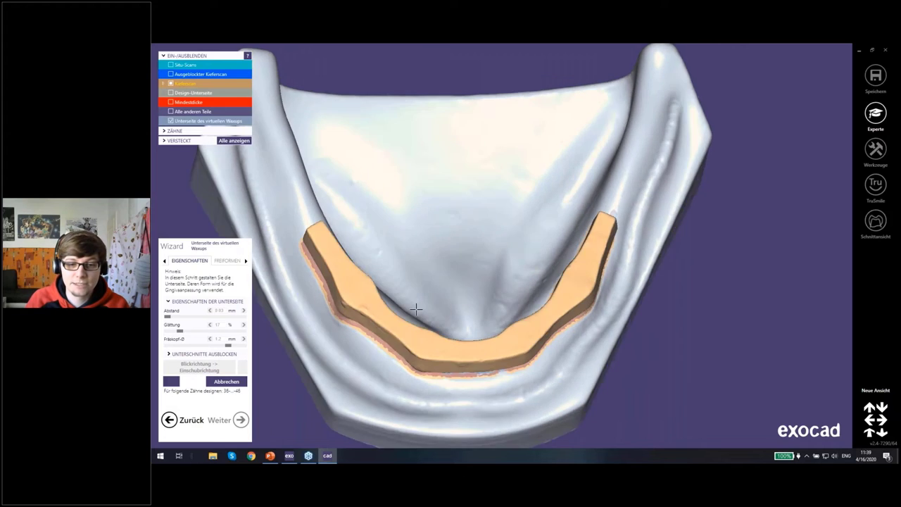
type("0.1")
key("Return")
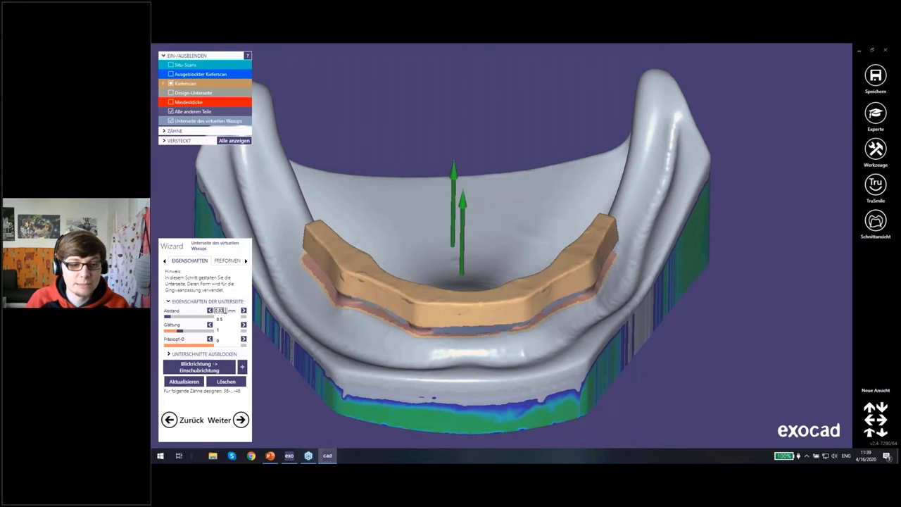
left_click(200, 378)
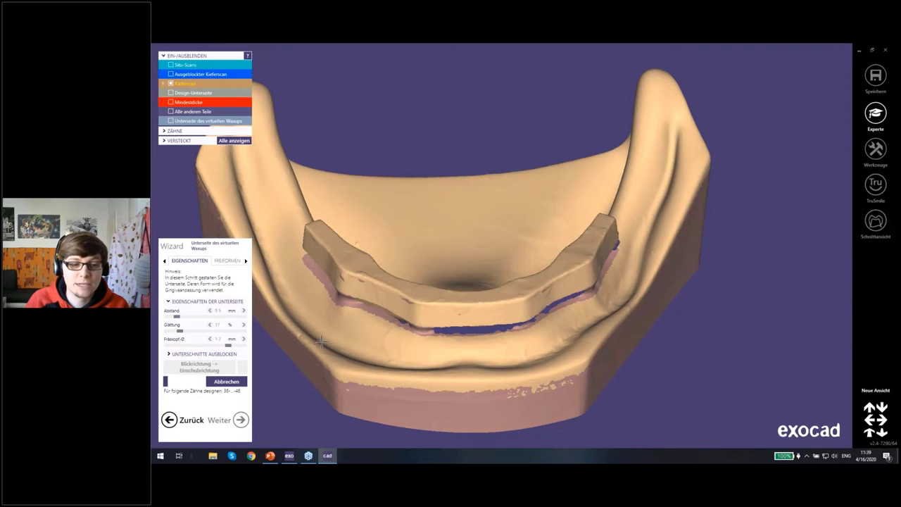
right_click_drag(320, 342, 277, 230)
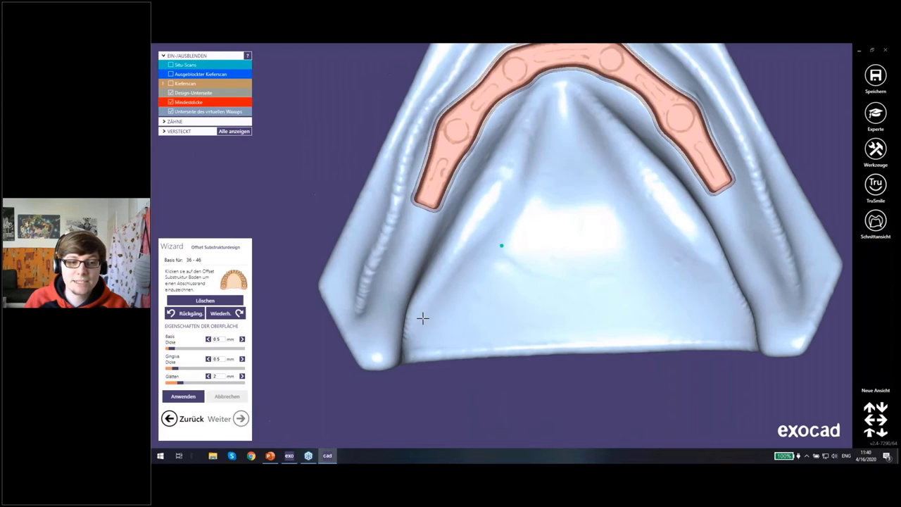
Start the substructure border beside the bar end and trace it along the front of the ridge
mouse_move(496, 329)
right_mouse_down()
mouse_move(509, 264)
mouse_move(574, 103)
mouse_move(518, 202)
right_mouse_up()
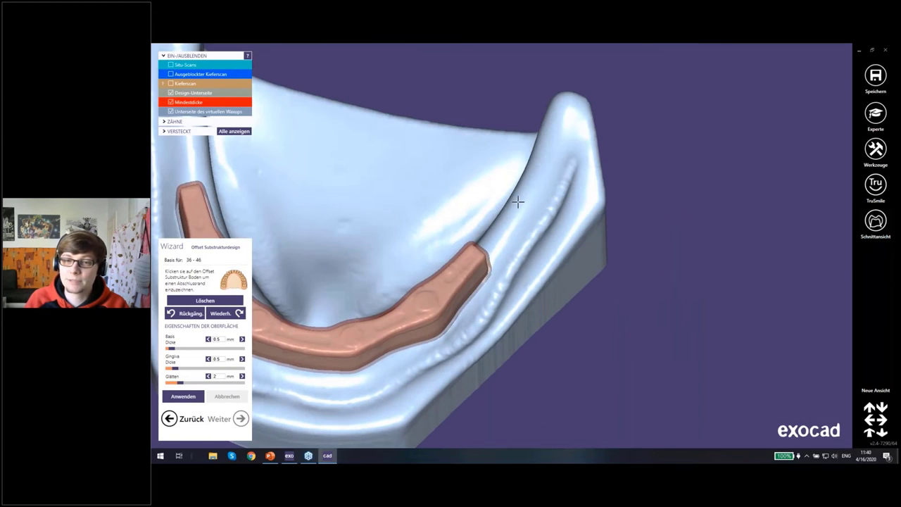
left_click(502, 220)
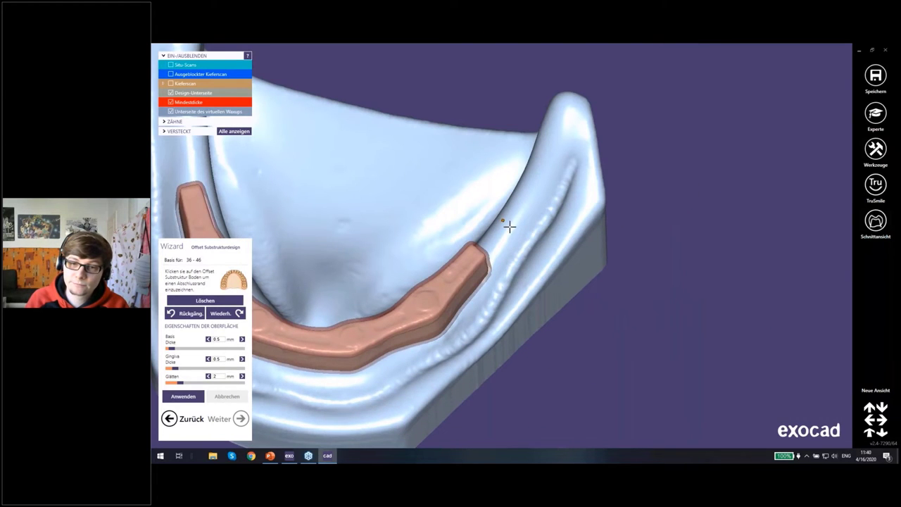
left_click(512, 241)
left_click(498, 279)
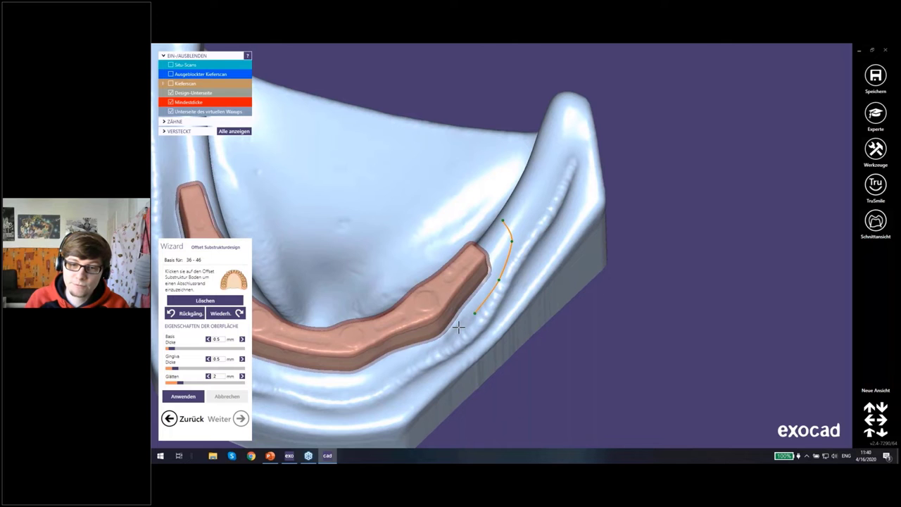
left_click(458, 327)
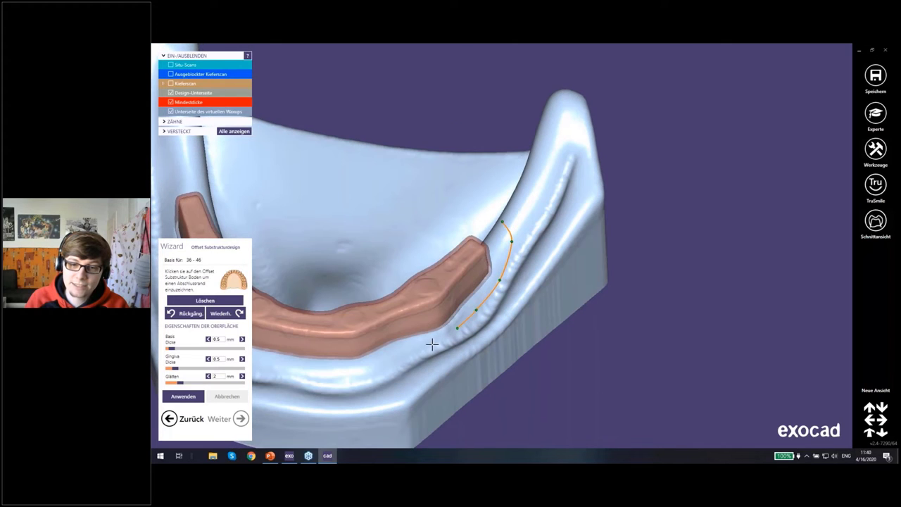
left_click(342, 371)
left_click(298, 368)
right_click_drag(292, 356, 452, 254)
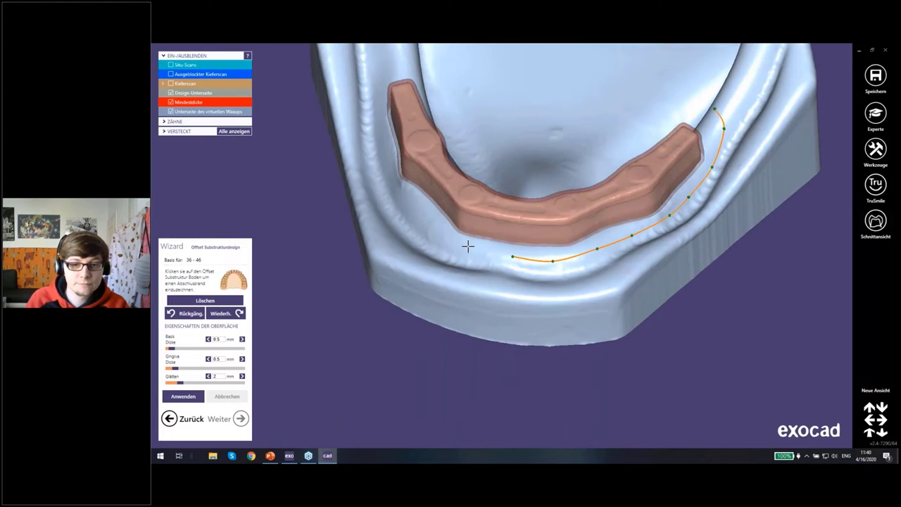
left_click(468, 246)
left_click(439, 233)
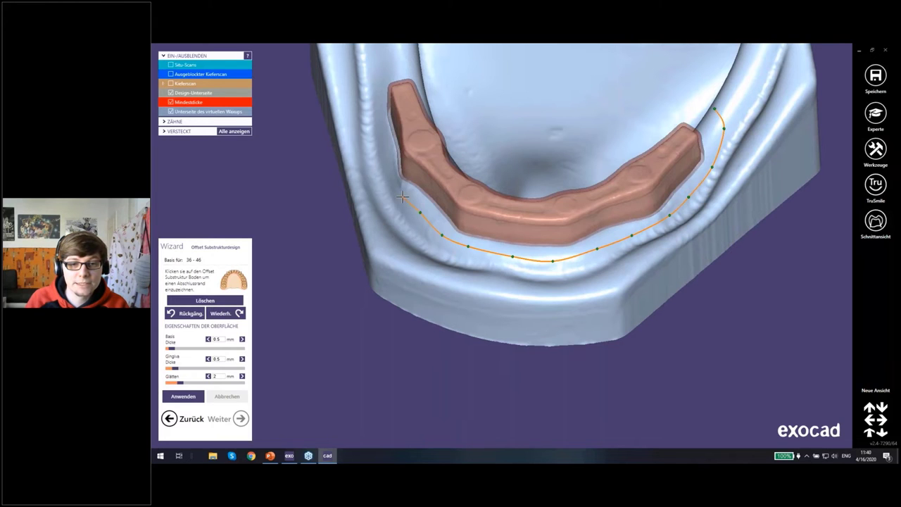
Continue the border around the far bar end and behind the bar, closing it at the start
right_click_drag(406, 187, 344, 179)
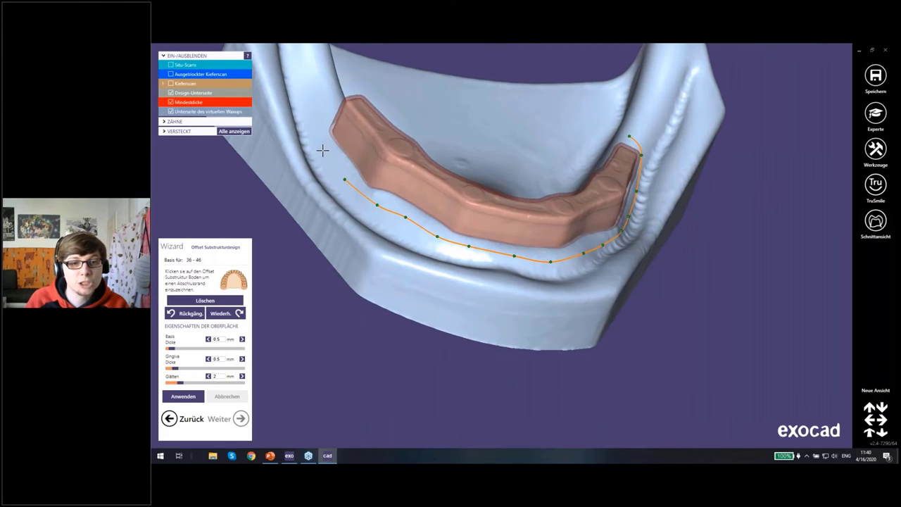
left_click(317, 121)
mouse_move(334, 96)
right_mouse_down()
mouse_move(302, 204)
mouse_move(317, 147)
right_mouse_up()
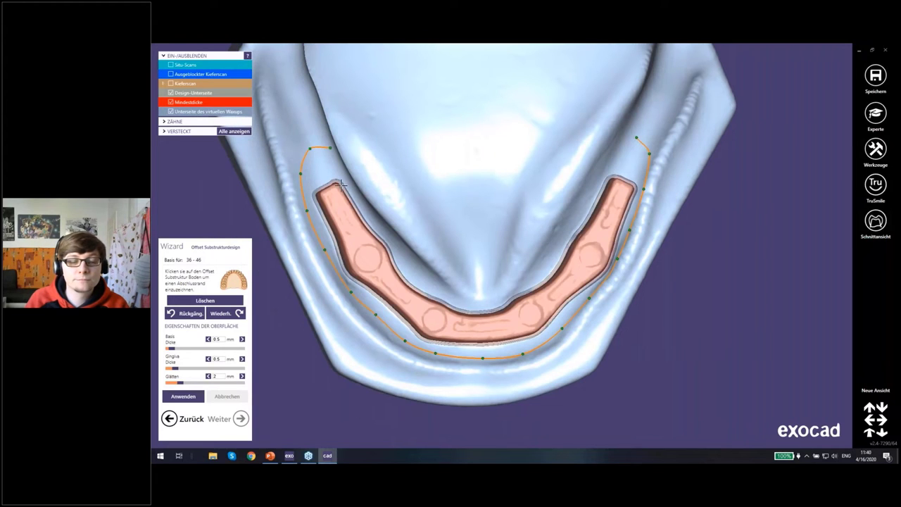
mouse_move(340, 184)
right_mouse_down()
mouse_move(525, 324)
mouse_move(518, 287)
right_mouse_up()
left_click(516, 287)
left_click(489, 284)
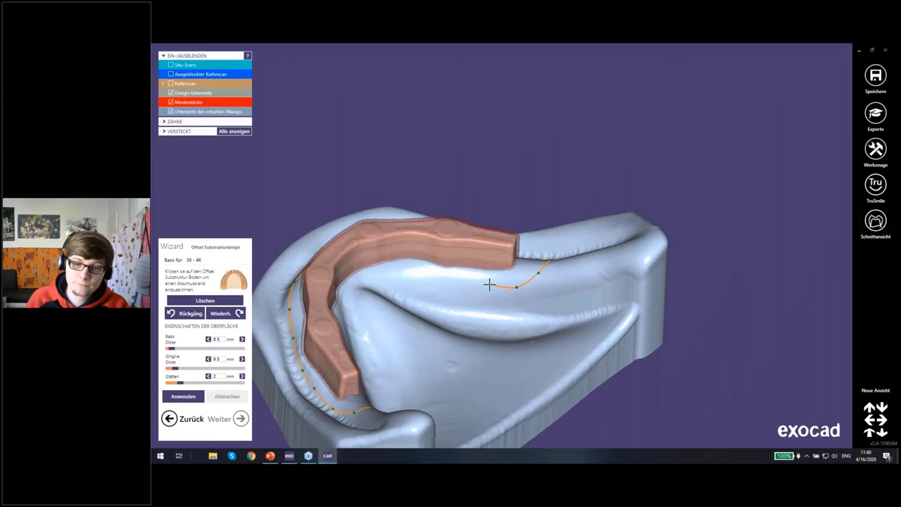
left_click(450, 280)
right_click_drag(413, 274, 426, 259)
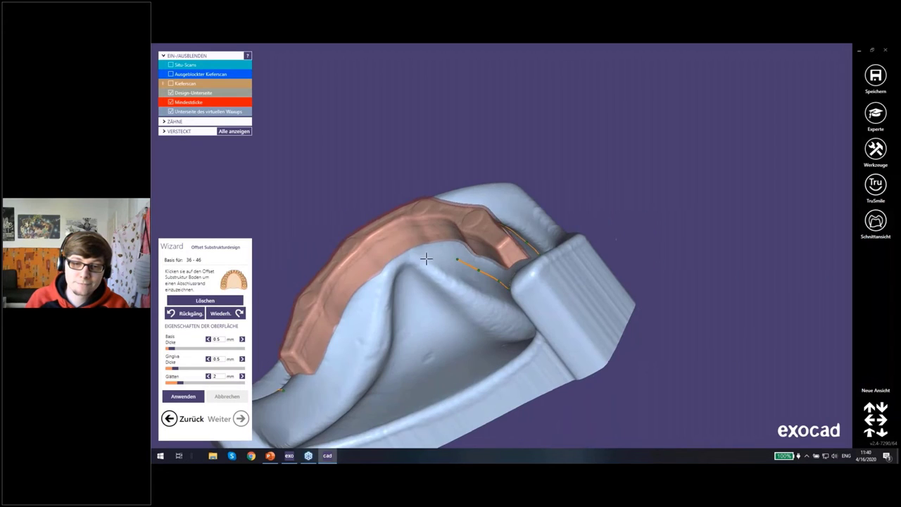
left_click(402, 261)
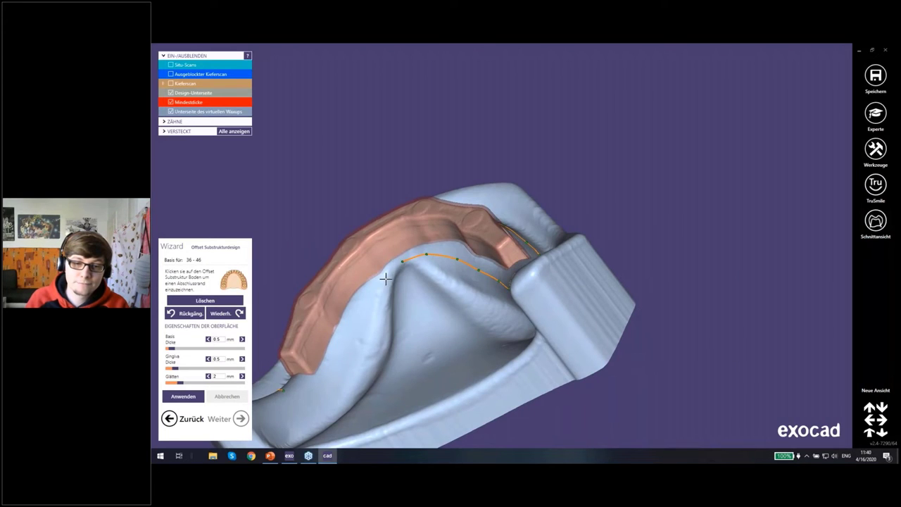
left_click(386, 278)
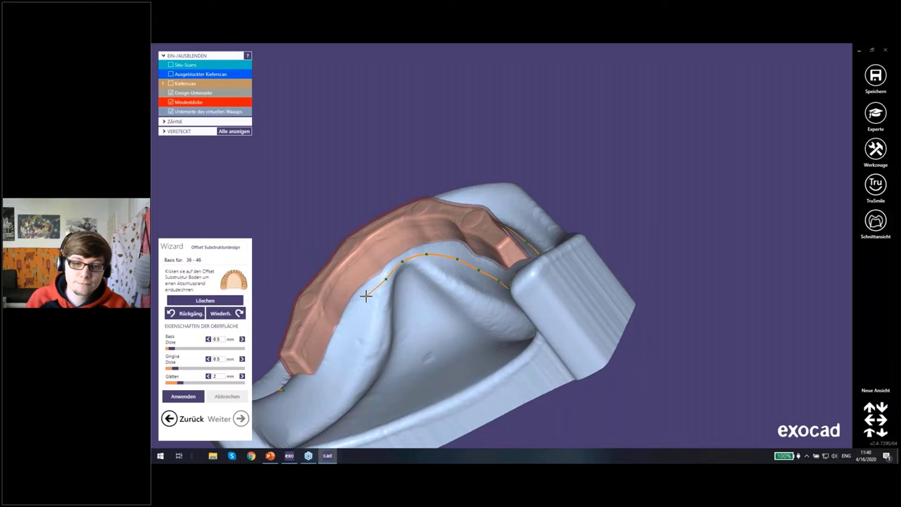
left_click(338, 360)
left_click(304, 392)
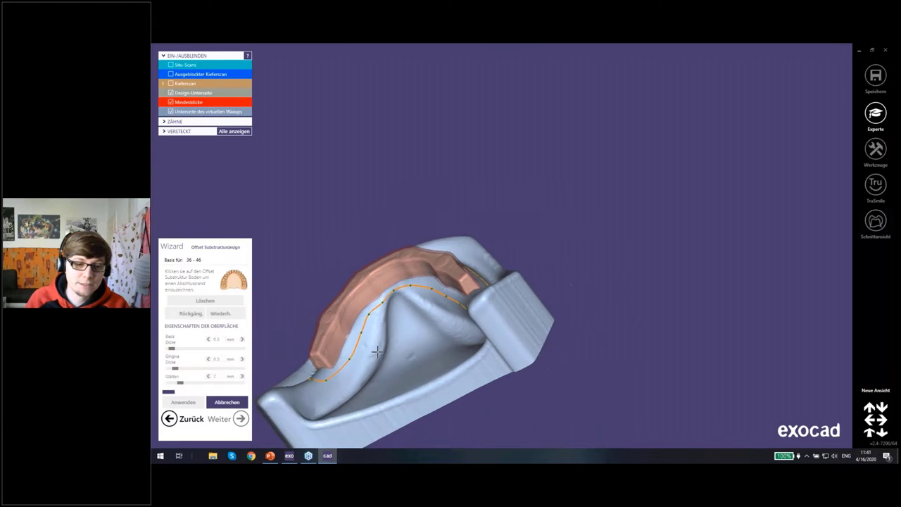
right_click_drag(304, 391, 392, 335)
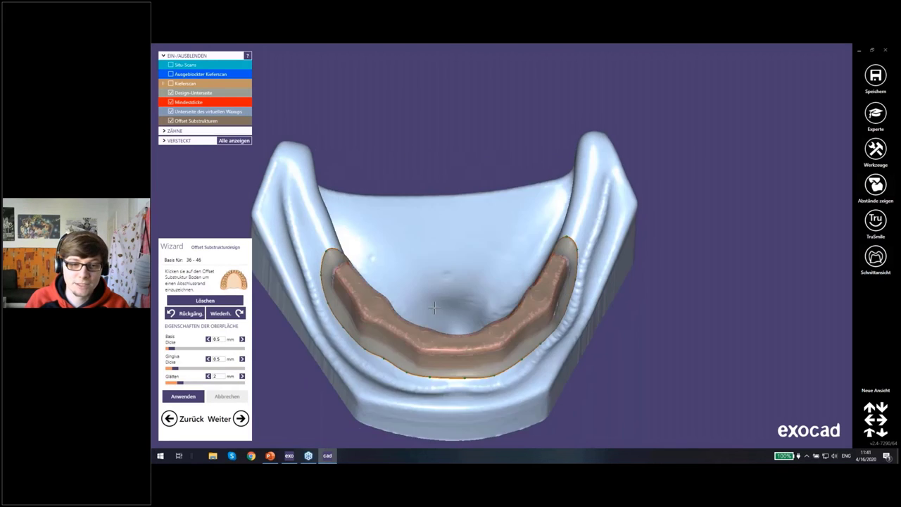
Compute the offset substructure covering the bar with Weiter
left_click(240, 418)
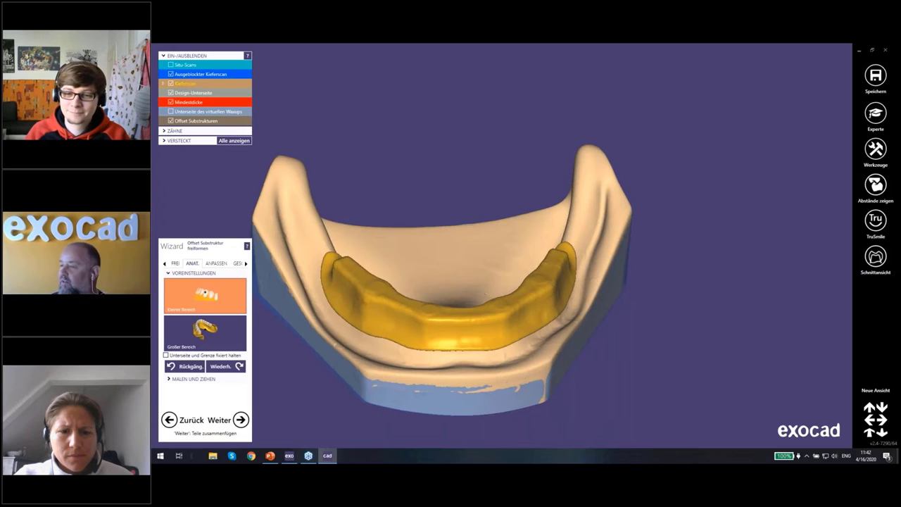
right_click_drag(455, 300, 476, 315)
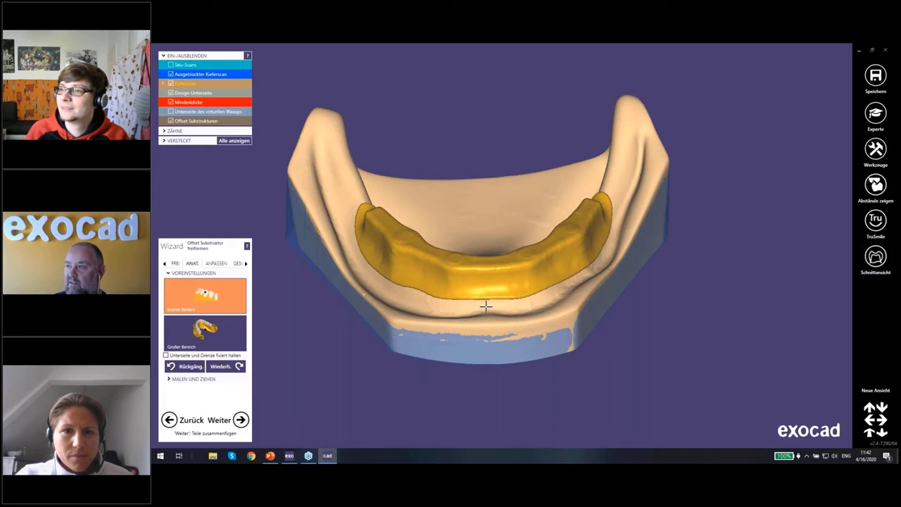
mouse_move(486, 305)
right_mouse_down()
mouse_move(471, 295)
mouse_move(491, 294)
mouse_move(453, 313)
right_mouse_up()
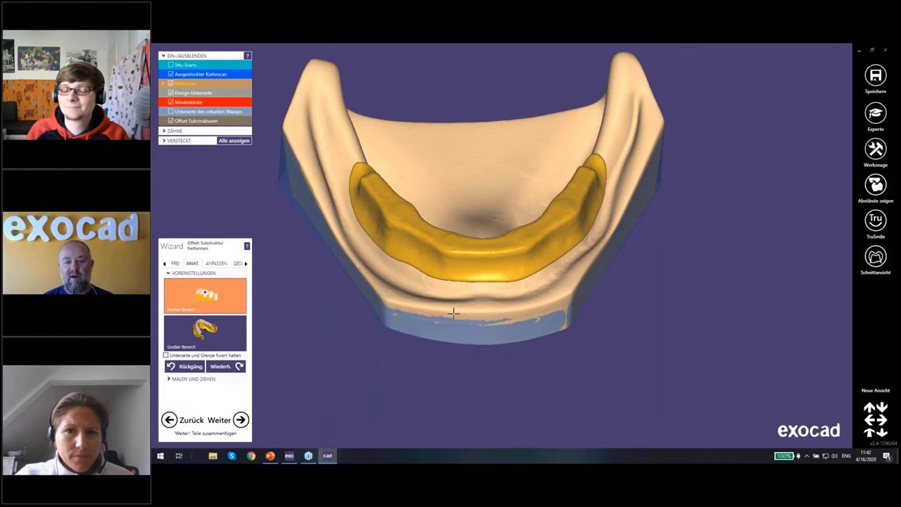
right_click_drag(497, 298, 473, 275)
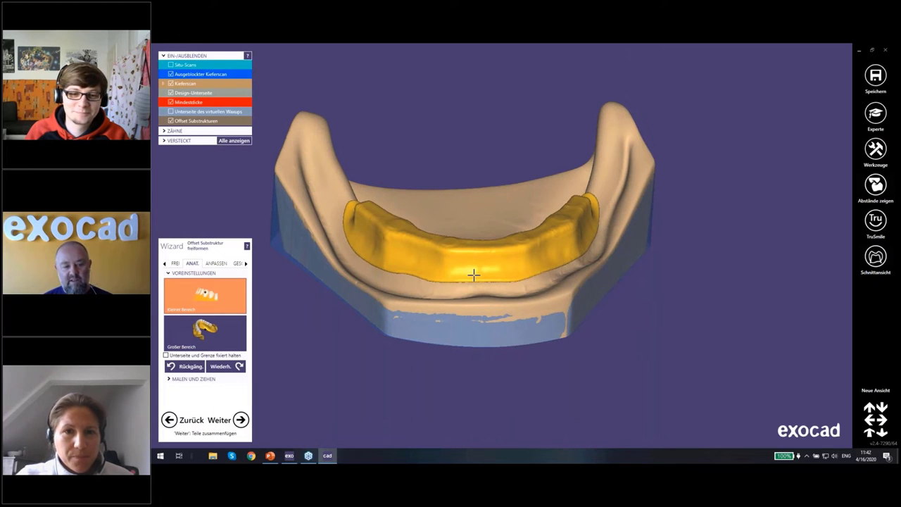
mouse_move(485, 272)
right_mouse_down()
mouse_move(488, 310)
mouse_move(505, 289)
mouse_move(571, 286)
right_mouse_up()
scroll(488, 310, "up", 2)
scroll(495, 303, "up", 3)
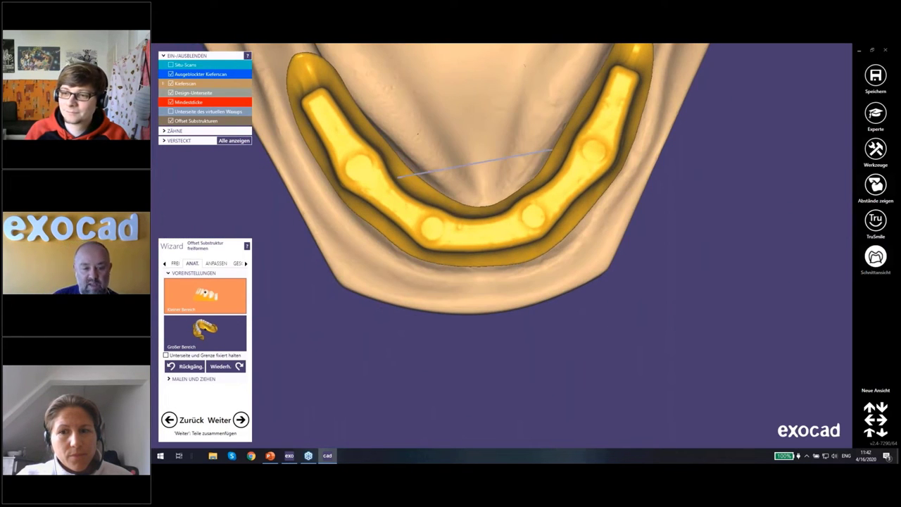
left_click(875, 255)
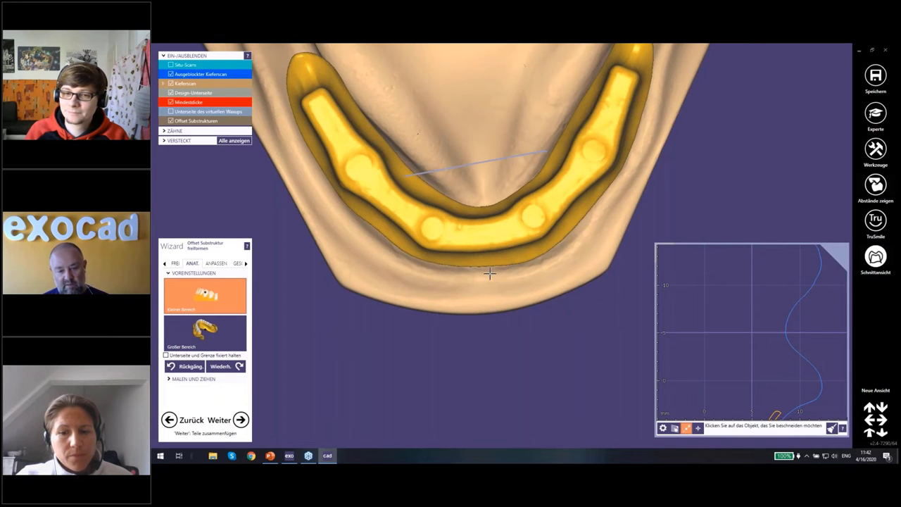
left_click(482, 231)
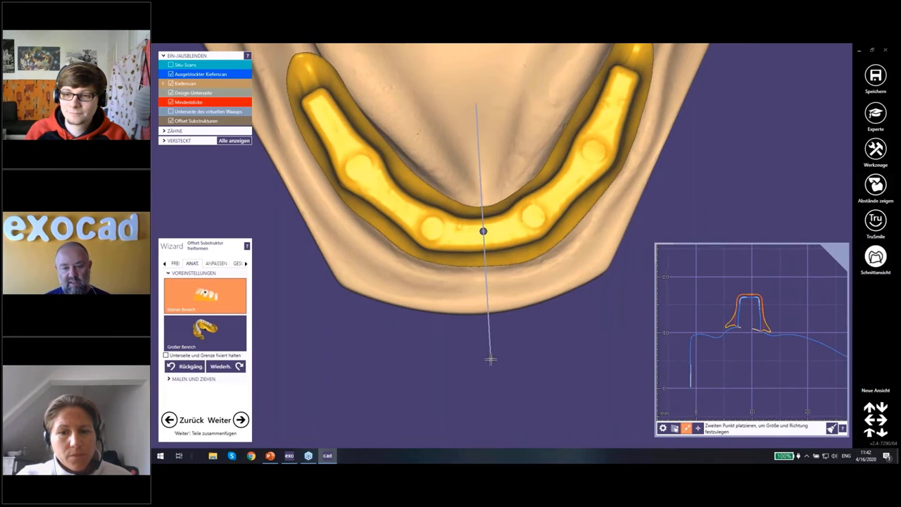
left_click(491, 358)
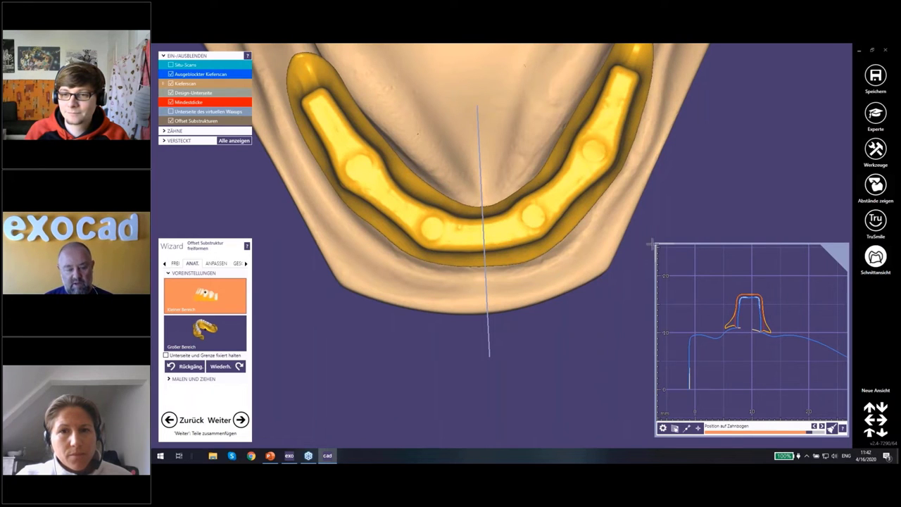
left_click_drag(653, 244, 594, 178)
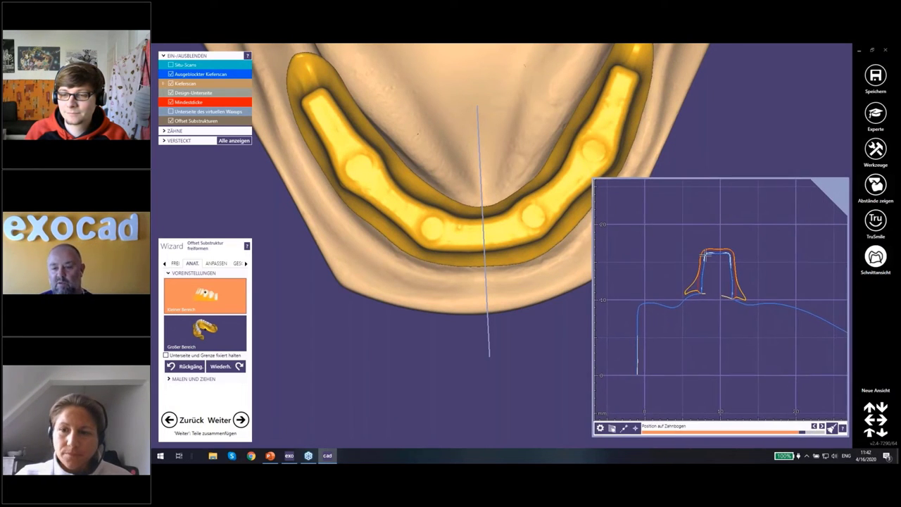
scroll(703, 260, "up", 2)
scroll(718, 275, "up", 2)
scroll(723, 279, "up", 1)
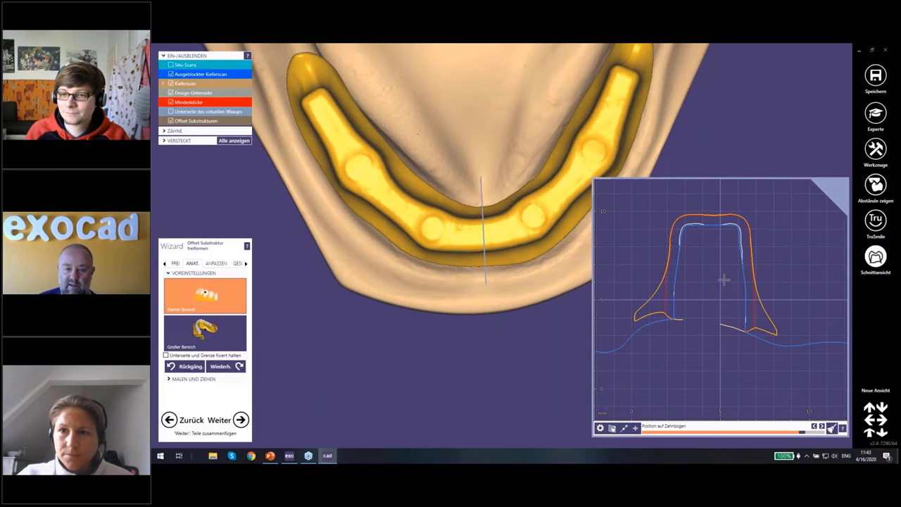
scroll(690, 279, "up", 1)
scroll(695, 283, "up", 1)
scroll(709, 298, "up", 1)
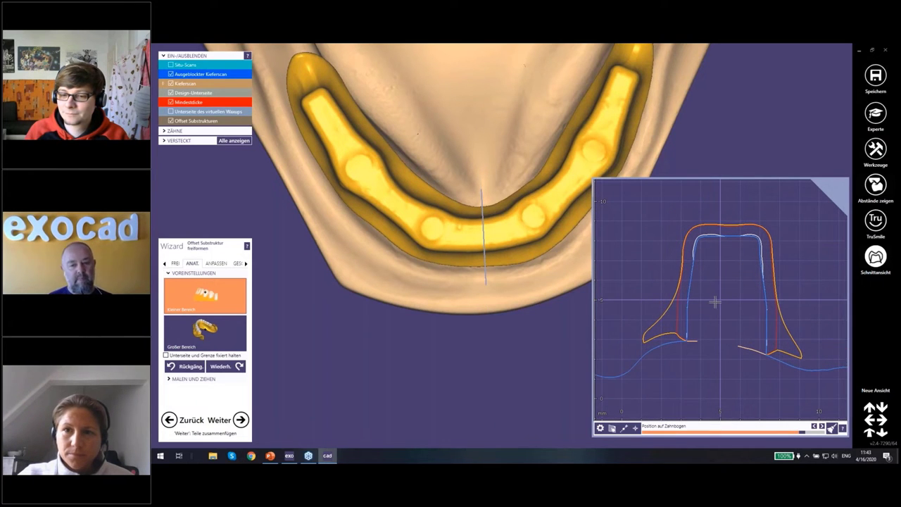
scroll(715, 301, "up", 1)
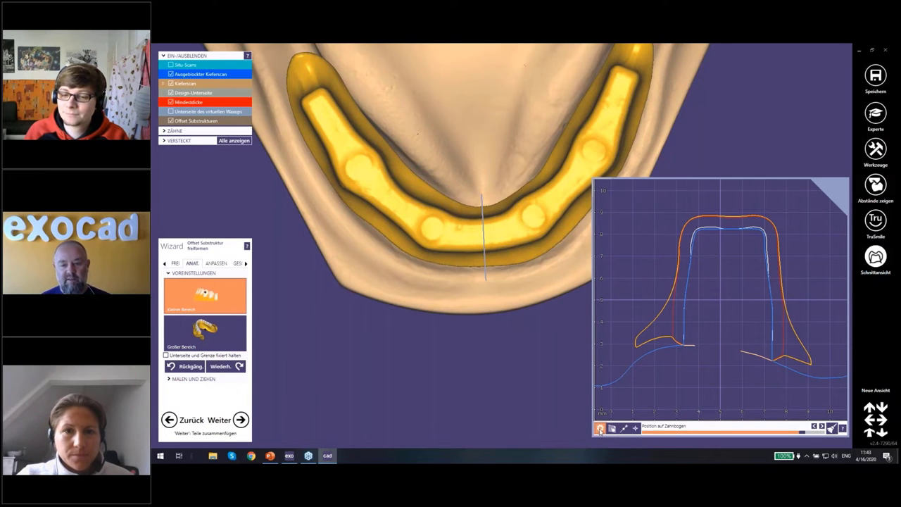
left_click(600, 427)
left_click(526, 425)
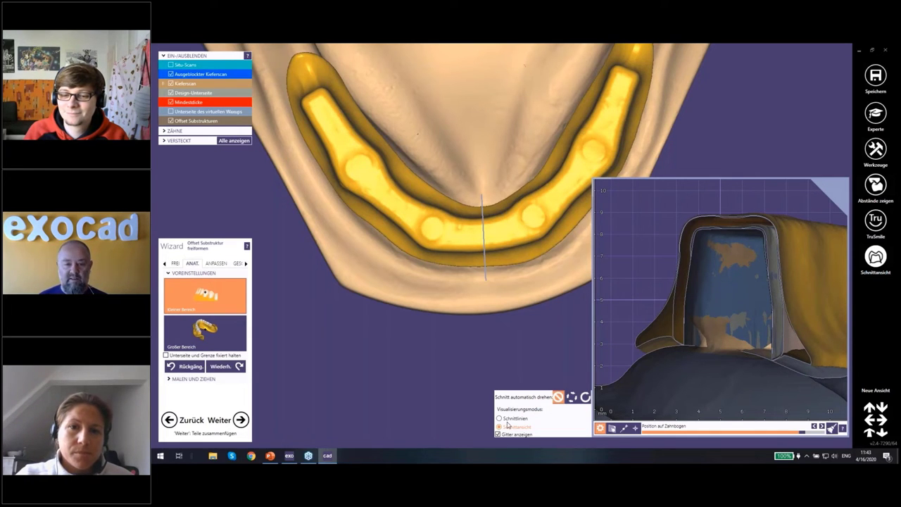
left_click(504, 419)
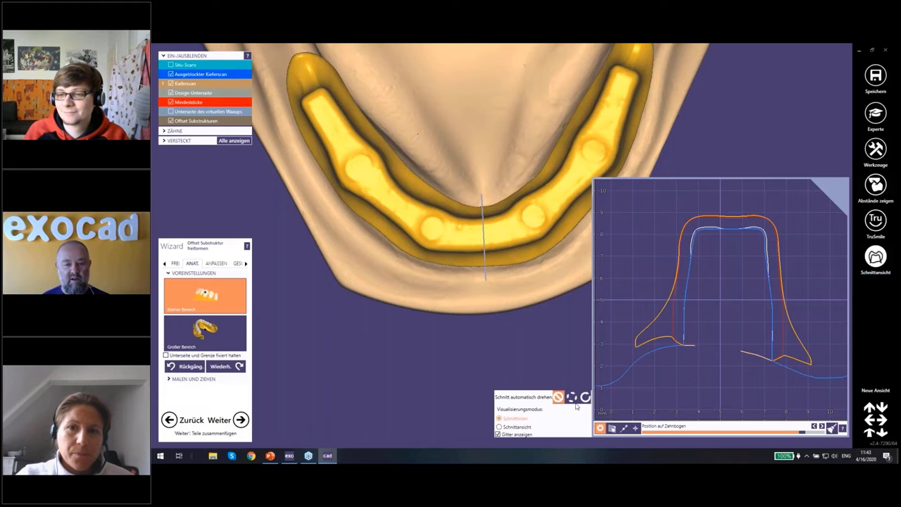
scroll(812, 376, "down", 3)
scroll(788, 304, "up", 2)
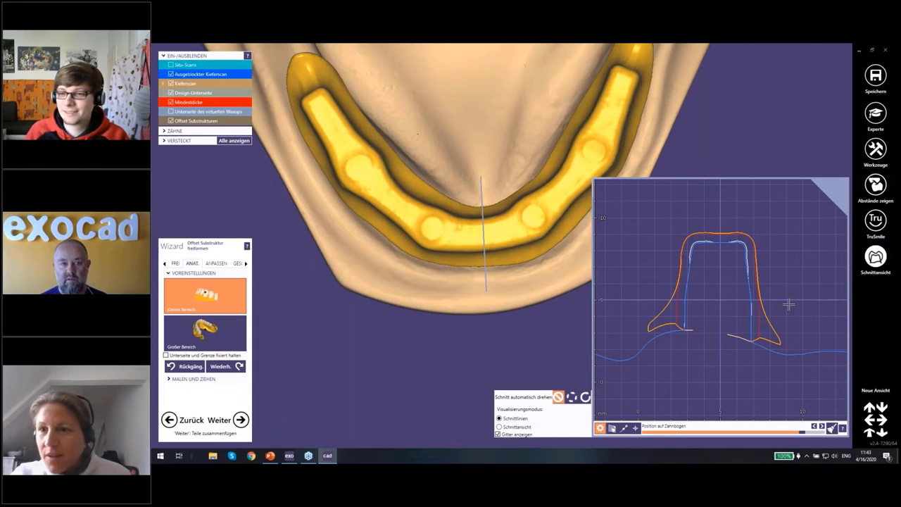
right_click_drag(528, 326, 526, 324)
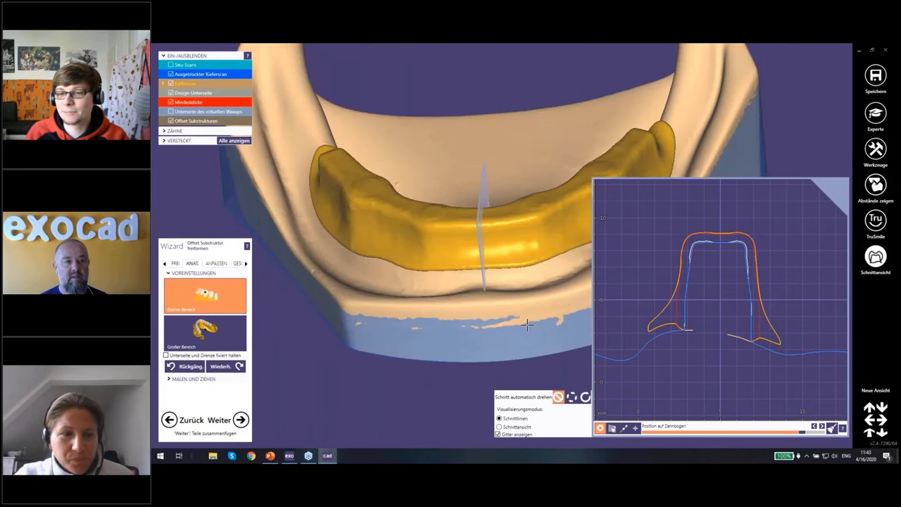
scroll(696, 325, "up", 1)
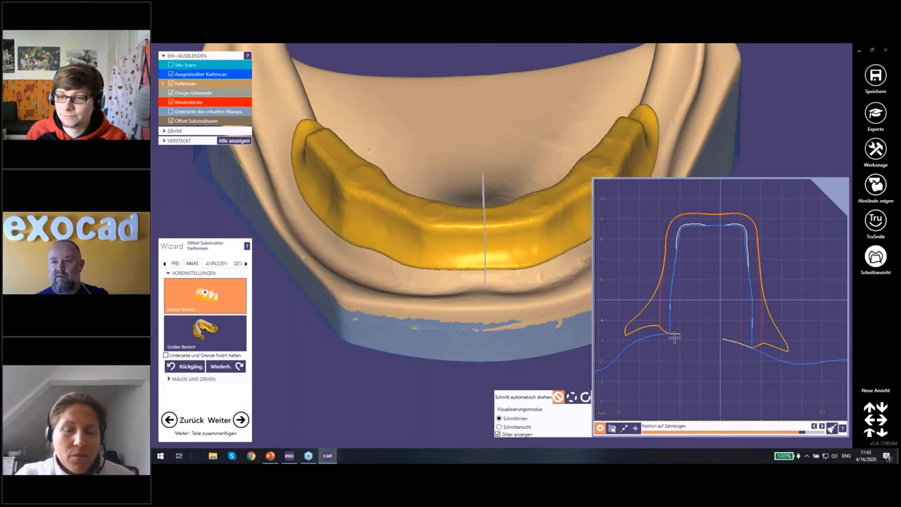
scroll(648, 335, "down", 1)
scroll(626, 345, "up", 1)
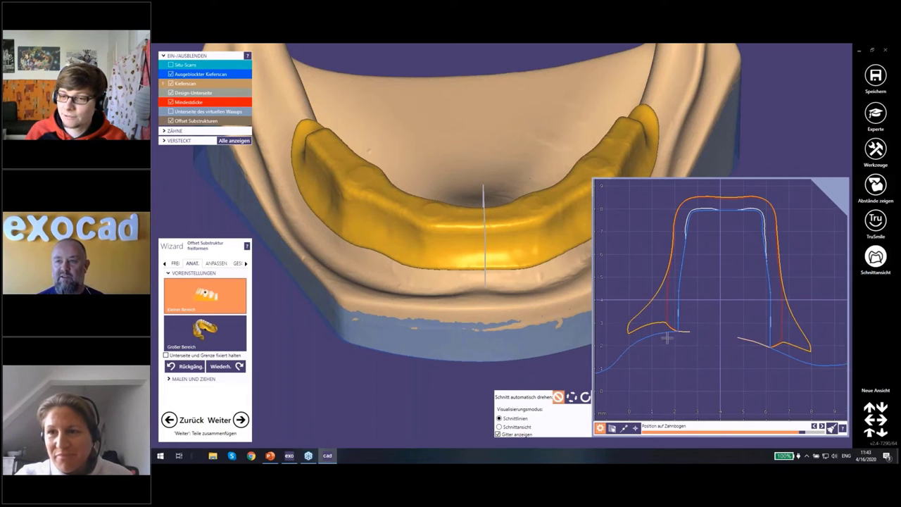
scroll(666, 339, "up", 1)
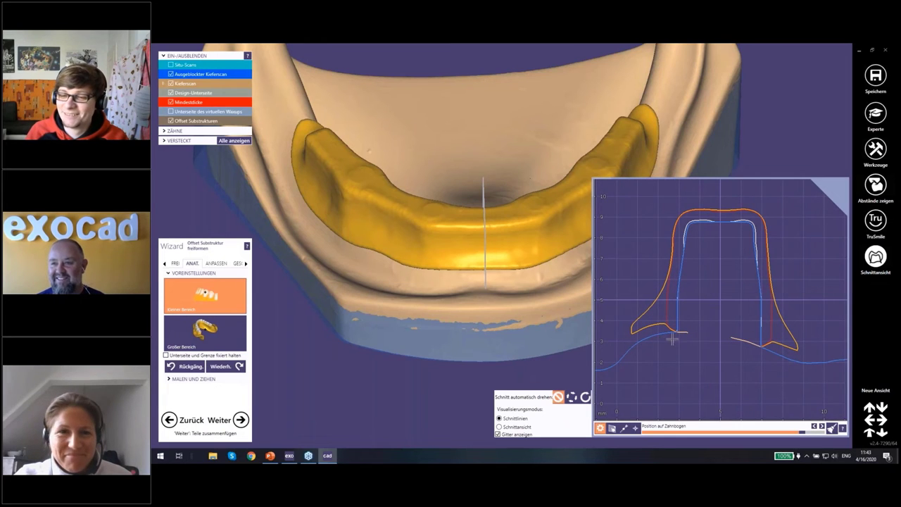
scroll(682, 332, "up", 1)
scroll(682, 332, "down", 1)
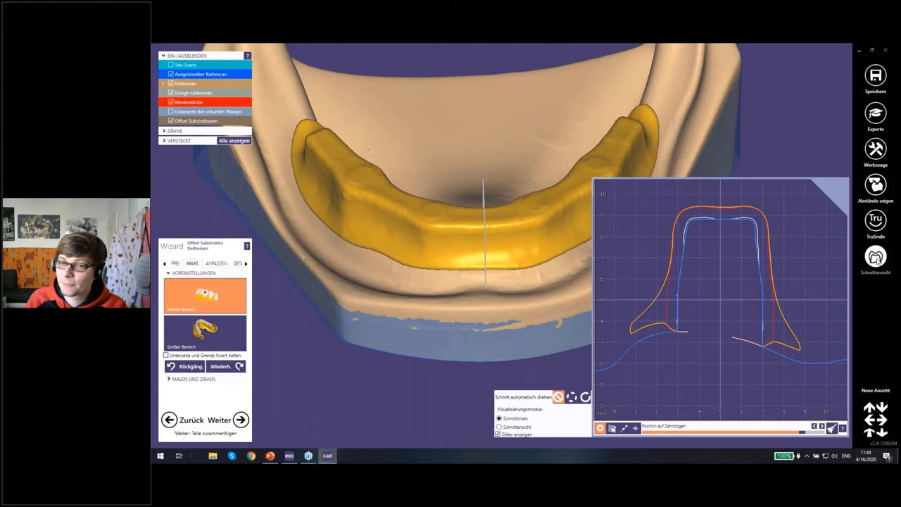
Close the Schnittansicht and switch to the FREI brush sculpting tools
mouse_move(453, 231)
right_mouse_down()
mouse_move(453, 211)
mouse_move(433, 236)
right_mouse_up()
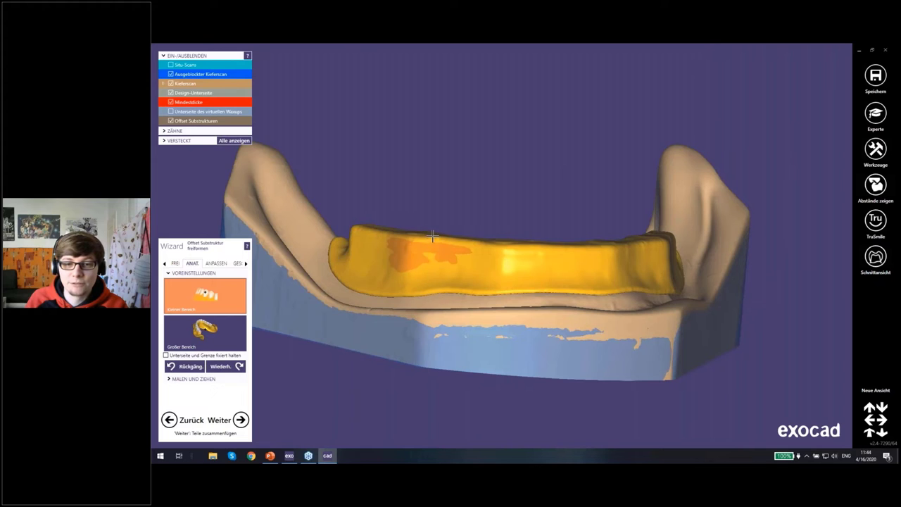
right_click_drag(469, 252, 181, 261)
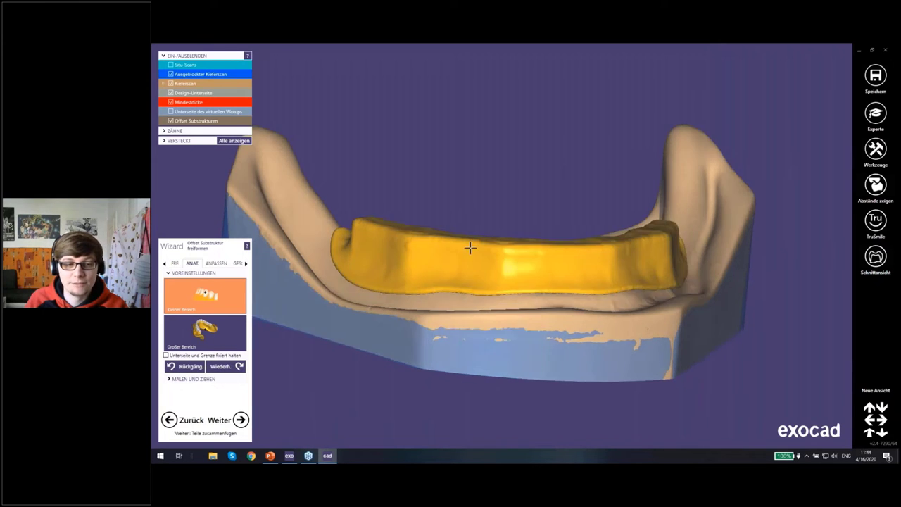
left_click(181, 262)
Bring the yellow bar into a frontal view and open the GESCHIEBE attachment tab
mouse_move(482, 231)
right_mouse_down()
mouse_move(521, 277)
mouse_move(479, 211)
right_mouse_up()
scroll(508, 260, "down", 2)
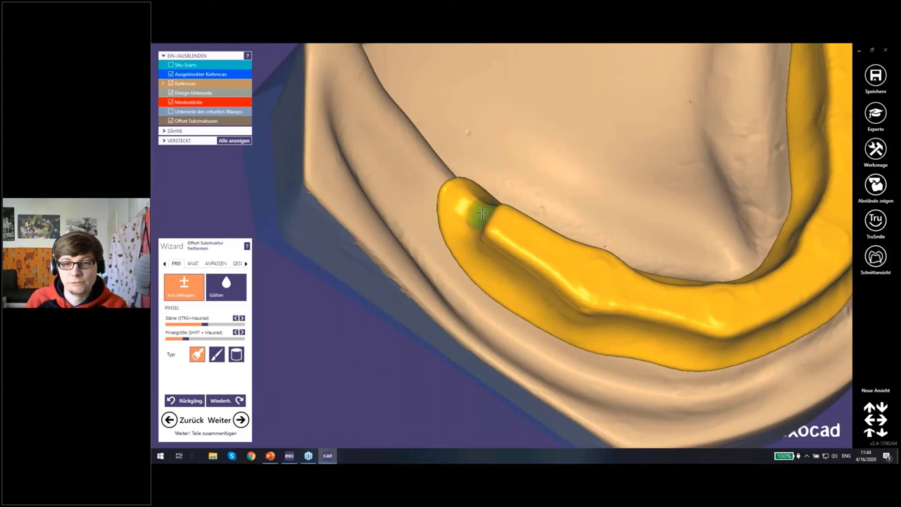
scroll(482, 213, "up", 1)
scroll(479, 209, "up", 2, "shift")
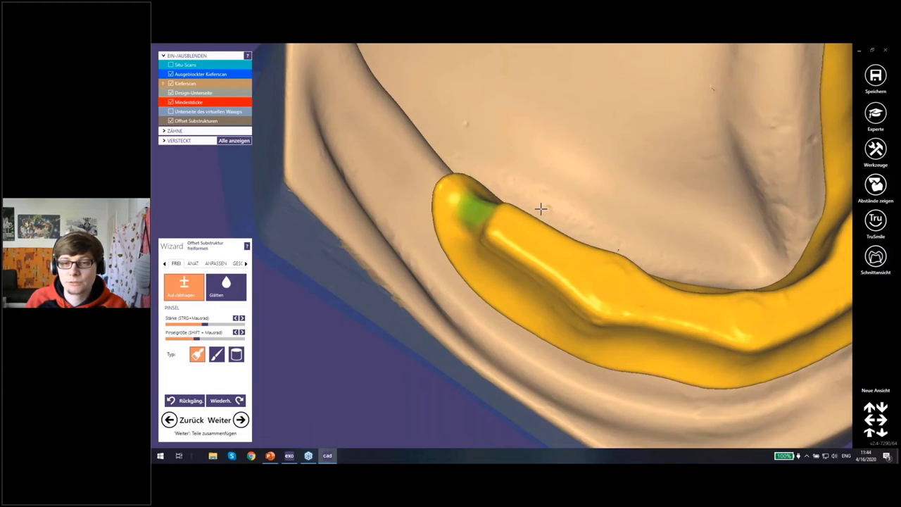
scroll(540, 209, "down", 3)
right_click_drag(627, 177, 626, 158)
scroll(626, 155, "up", 2)
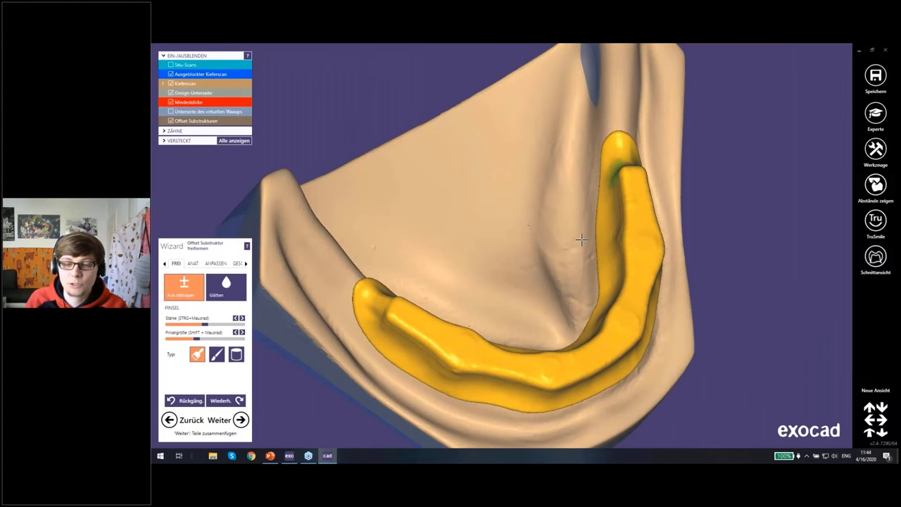
scroll(577, 241, "down", 1)
right_click_drag(577, 241, 577, 245)
mouse_move(490, 271)
right_mouse_down()
mouse_move(492, 237)
mouse_move(216, 266)
right_mouse_up()
left_click(236, 264)
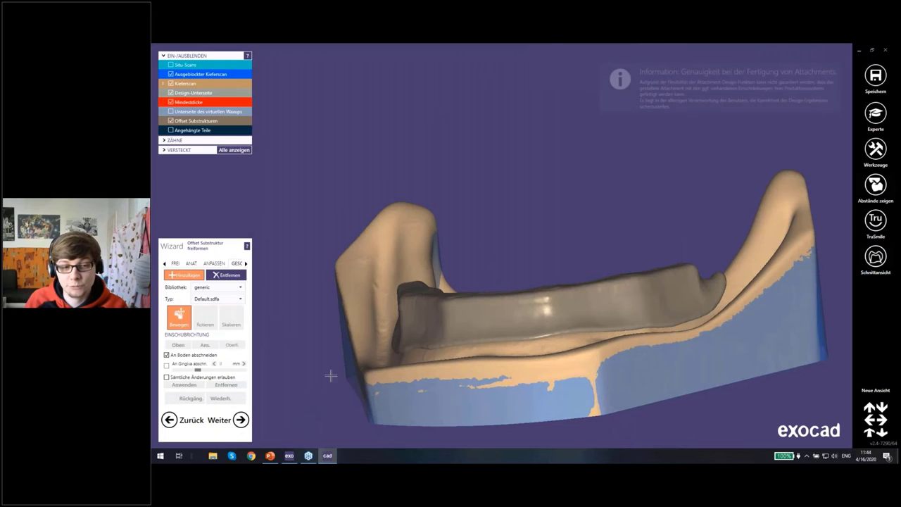
Place an attachment on the bar and switch it to the Ring_Donut_Retention library
right_click_drag(608, 294, 579, 368)
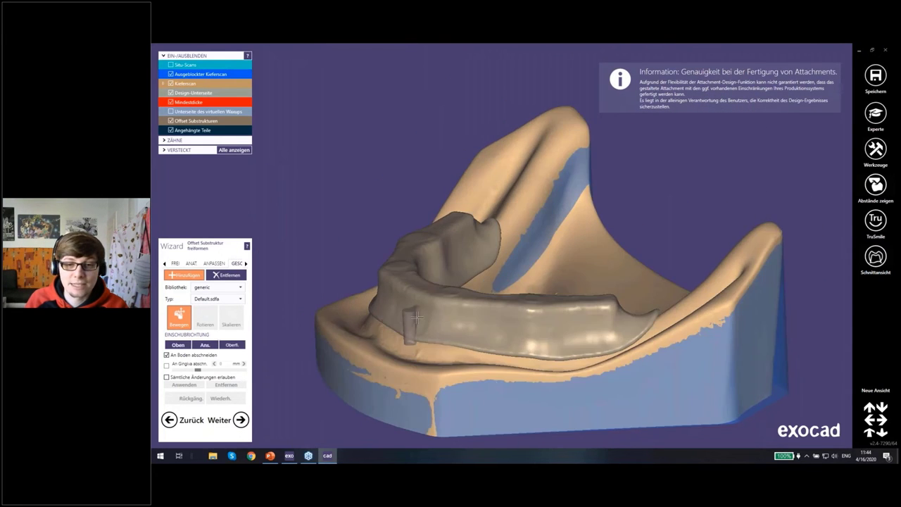
right_click_drag(578, 368, 237, 281)
left_click(394, 295)
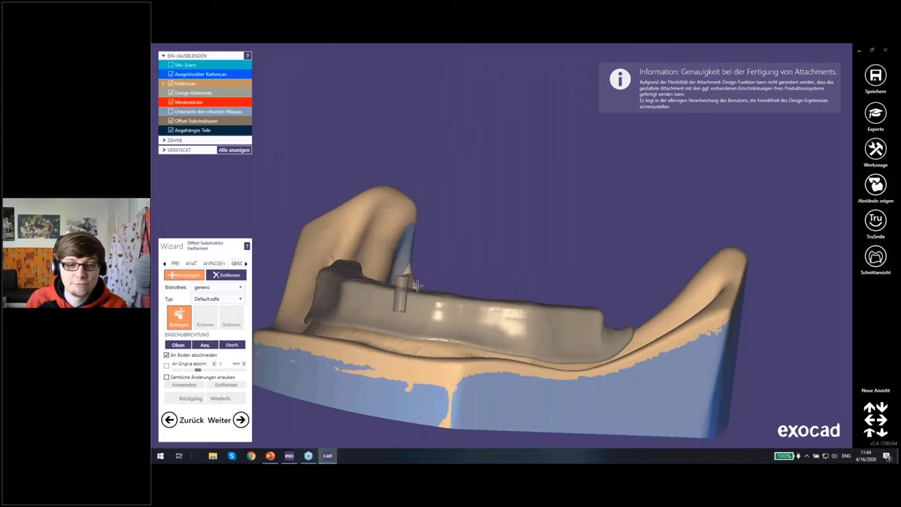
mouse_move(394, 296)
right_mouse_down()
mouse_move(310, 322)
mouse_move(351, 296)
right_mouse_up()
scroll(352, 296, "up", 3)
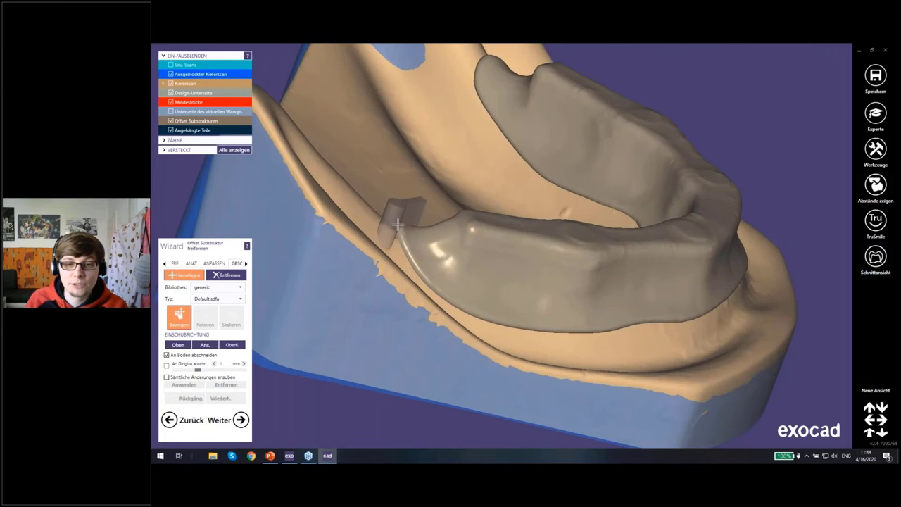
left_click(241, 288)
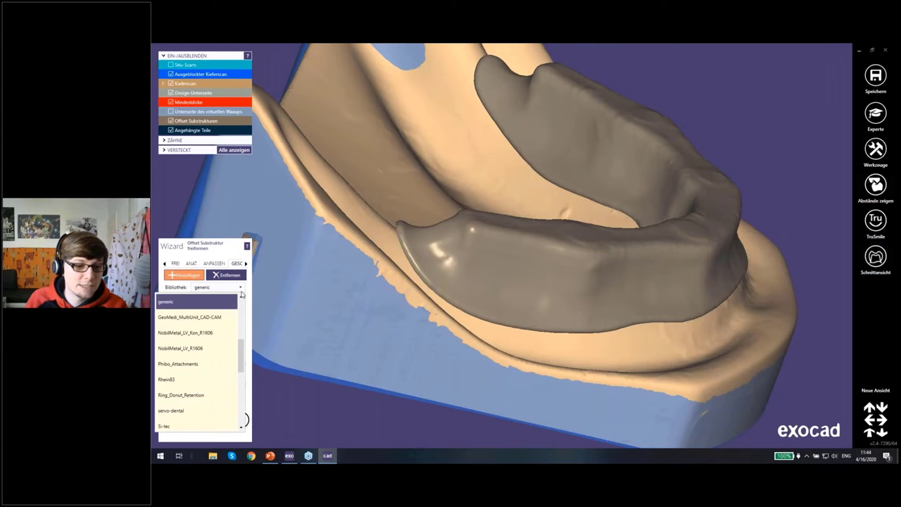
left_click(178, 396)
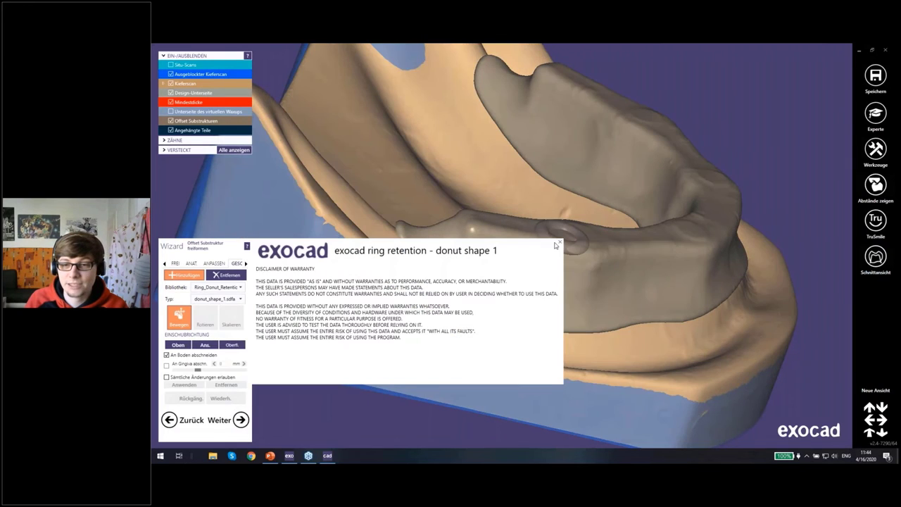
left_click(558, 242)
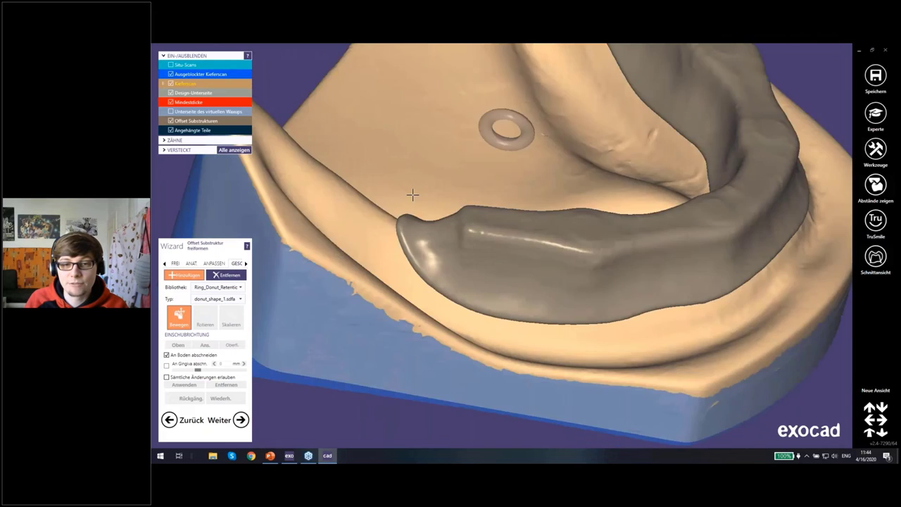
Choose donut_shape_2.sdfa, position the gold ring on the bar's left end, and fuse it
mouse_move(412, 195)
right_mouse_down()
mouse_move(422, 366)
mouse_move(392, 361)
right_mouse_up()
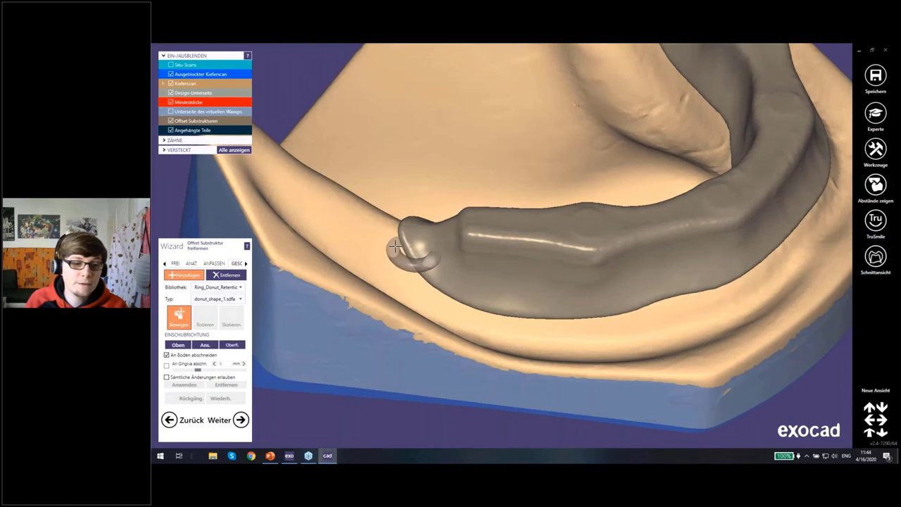
left_click(241, 299)
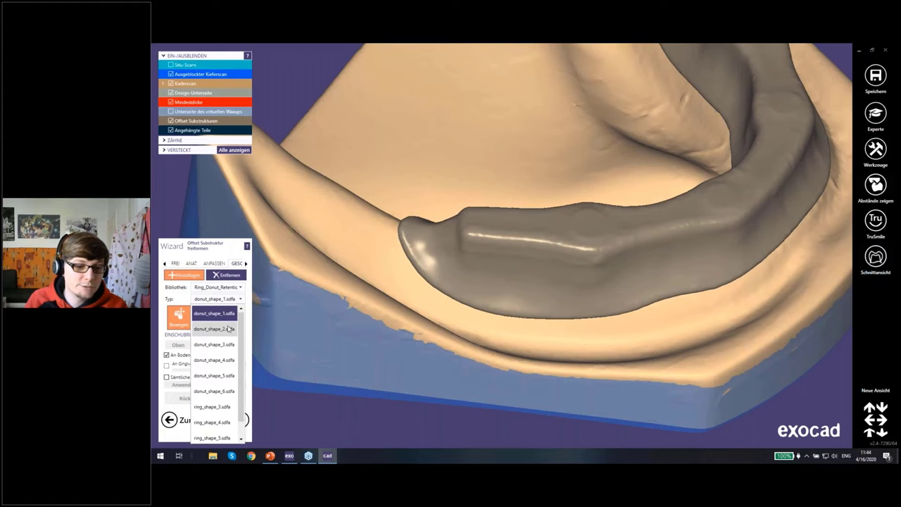
left_click(229, 329)
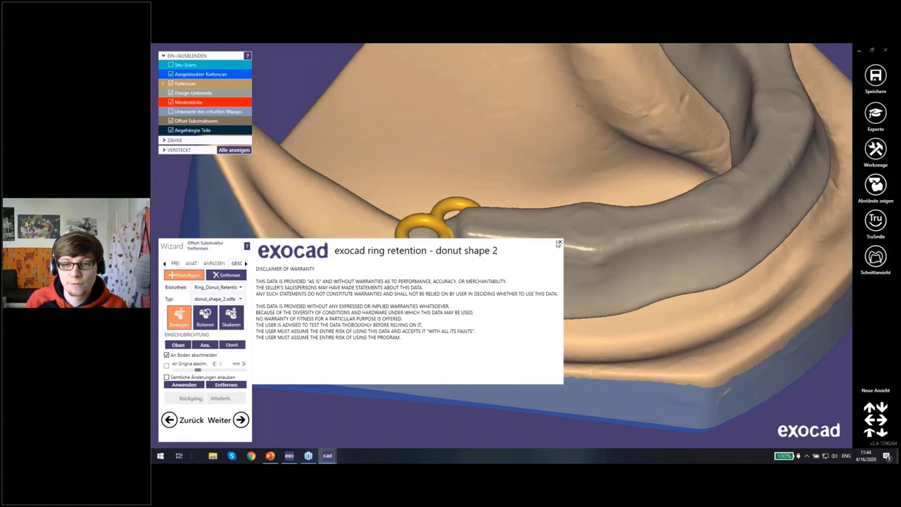
left_click(558, 244)
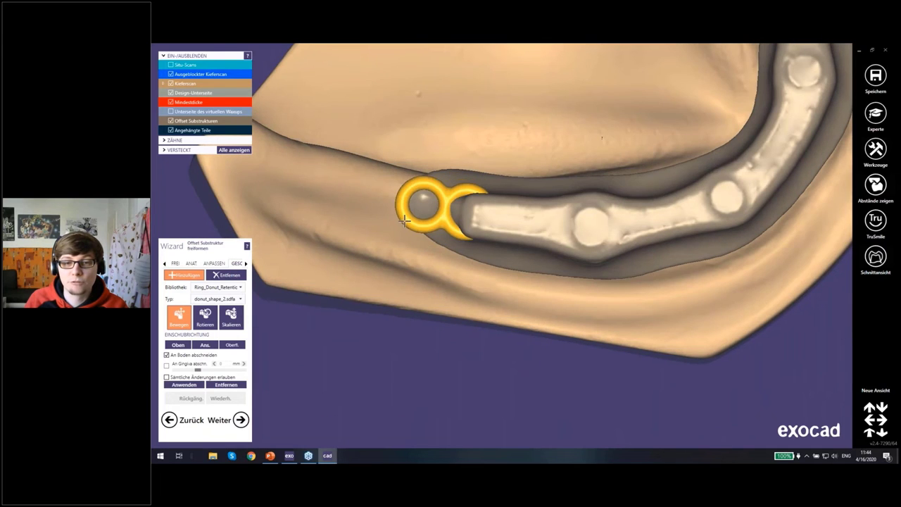
left_click_drag(407, 235, 385, 211)
mouse_move(392, 196)
right_mouse_down()
mouse_move(394, 186)
mouse_move(388, 199)
right_mouse_up()
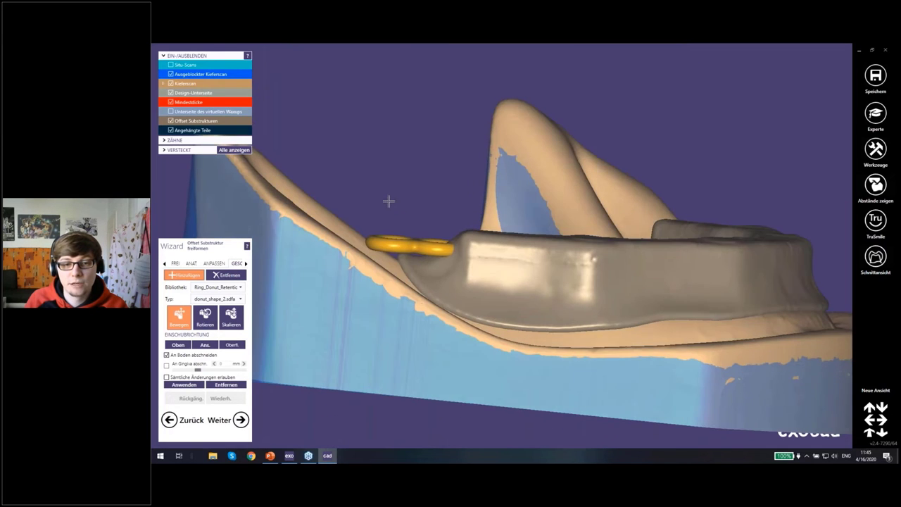
left_click_drag(375, 226, 374, 221)
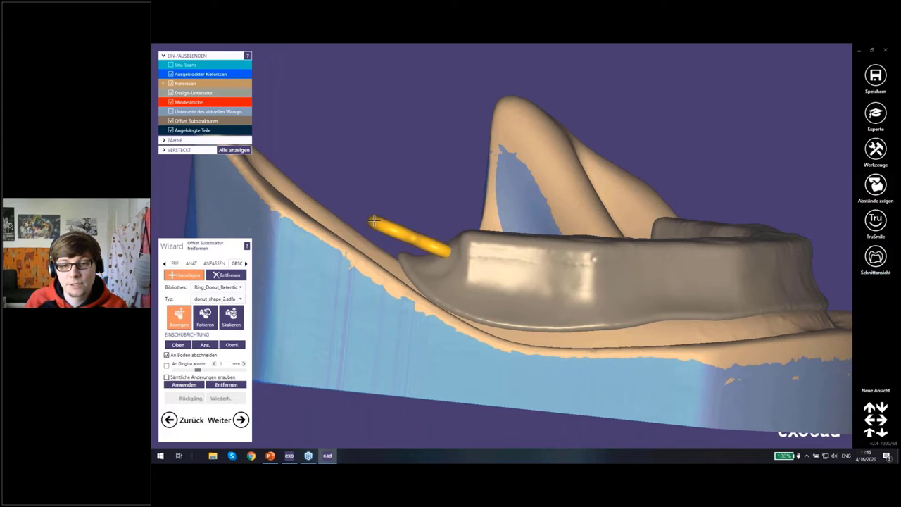
mouse_move(403, 232)
right_mouse_down()
mouse_move(422, 207)
mouse_move(410, 257)
right_mouse_up()
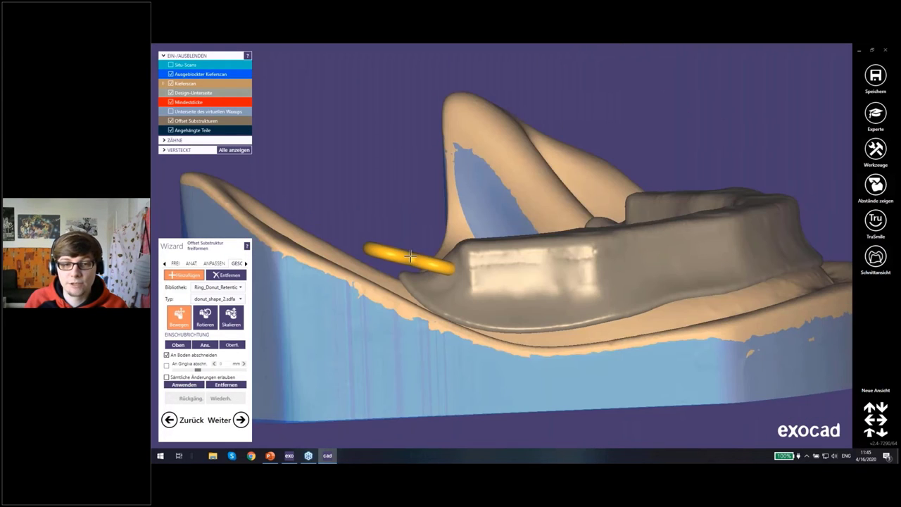
left_click(186, 385)
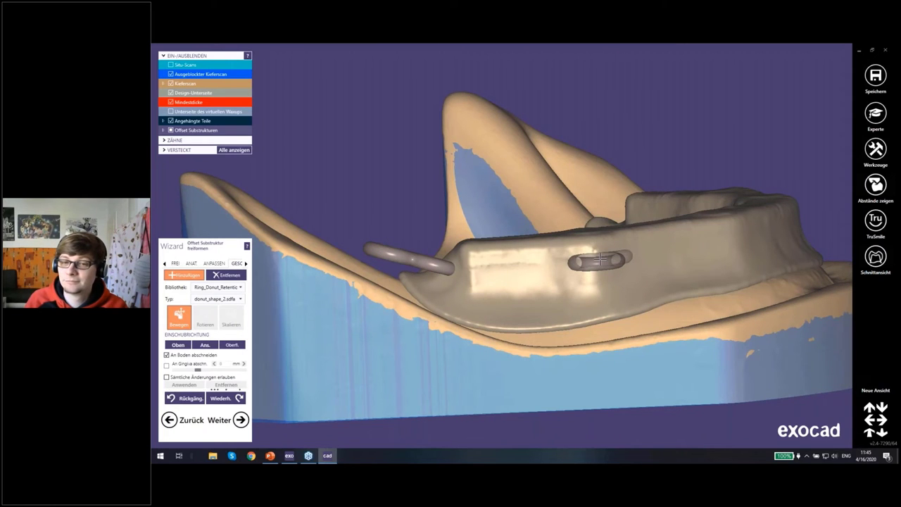
Move the second ring attachment onto the bar's other end and apply both attachments
right_click_drag(598, 259, 620, 243)
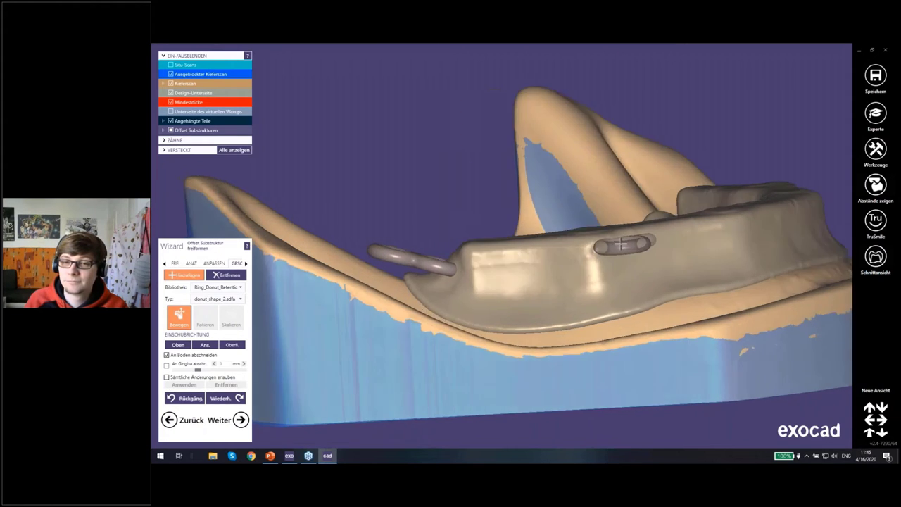
left_click(620, 243)
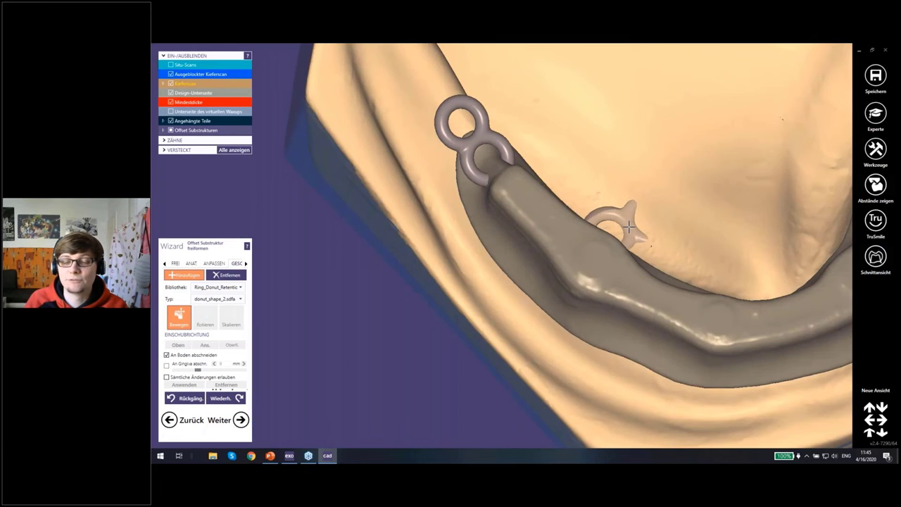
right_click_drag(620, 243, 628, 227)
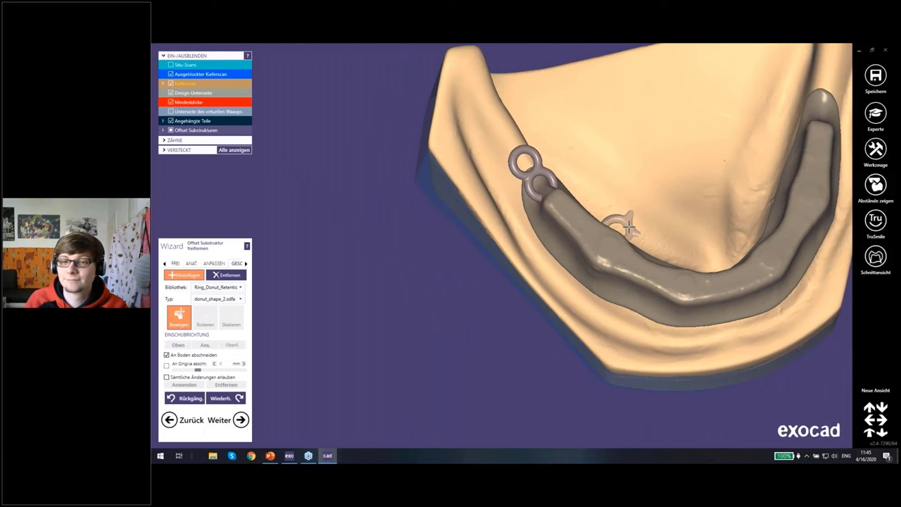
left_click_drag(628, 227, 466, 336)
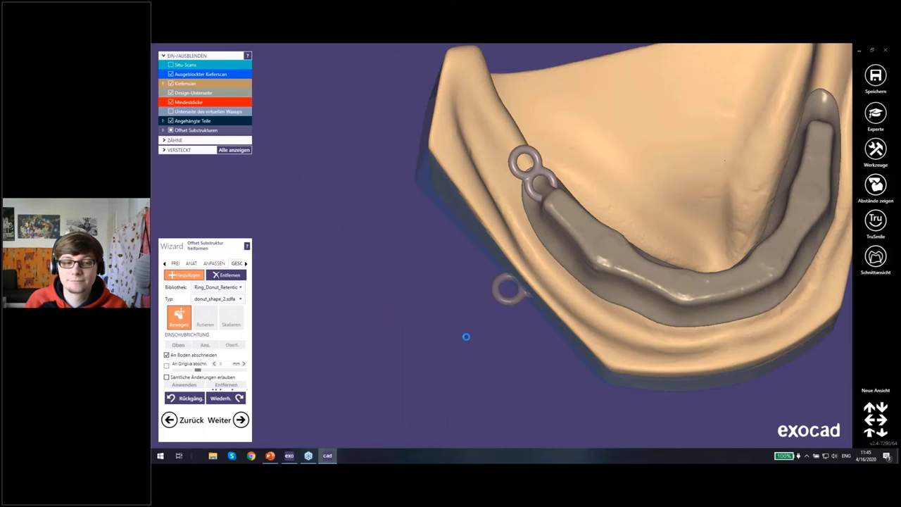
mouse_move(476, 352)
right_mouse_down()
mouse_move(405, 366)
mouse_move(706, 289)
mouse_move(513, 235)
right_mouse_up()
scroll(705, 289, "up", 5)
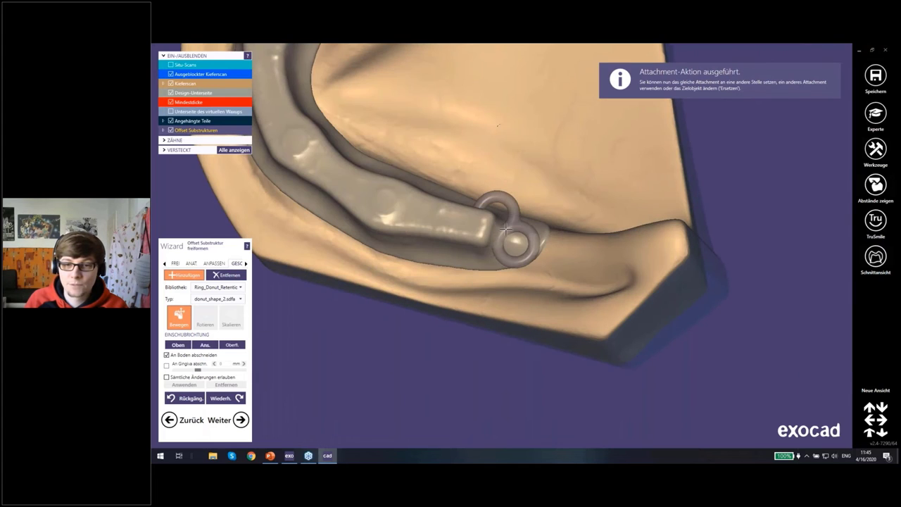
left_click(503, 229)
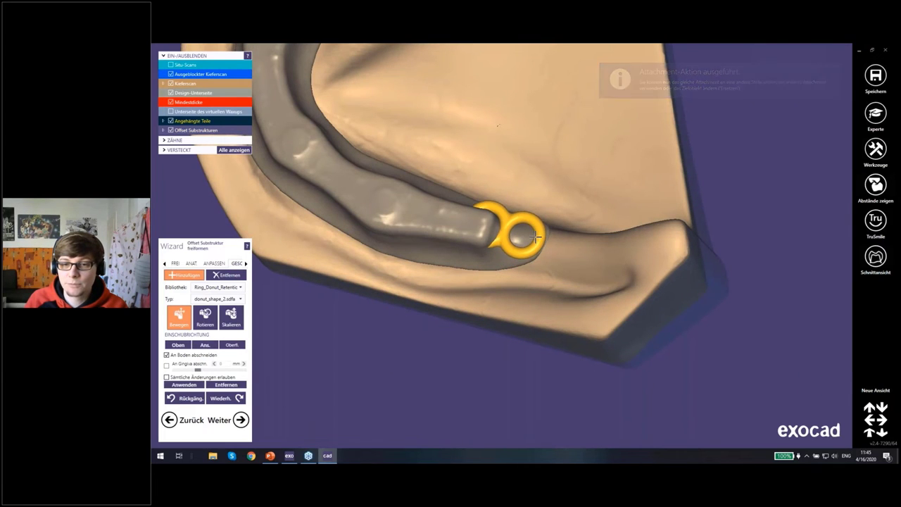
left_click_drag(504, 229, 542, 237)
right_click_drag(543, 236, 544, 257)
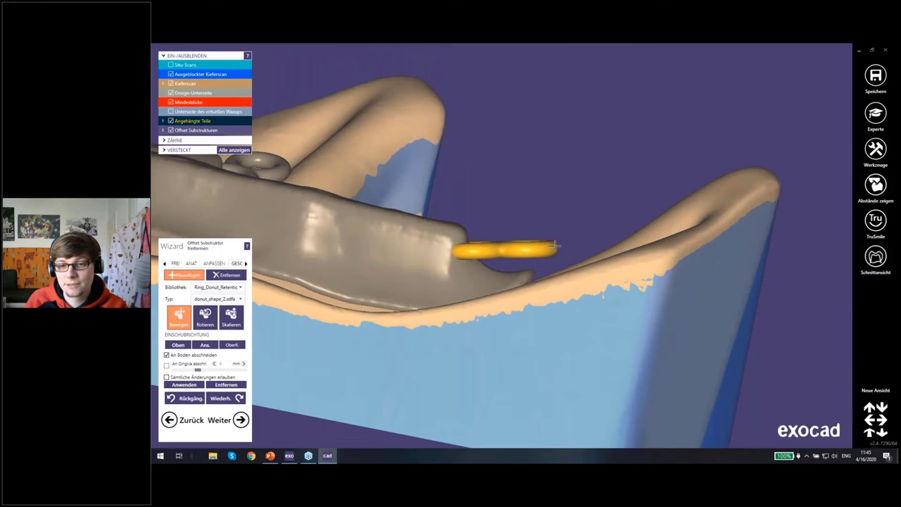
mouse_move(551, 247)
right_mouse_down()
mouse_move(524, 284)
mouse_move(525, 229)
right_mouse_up()
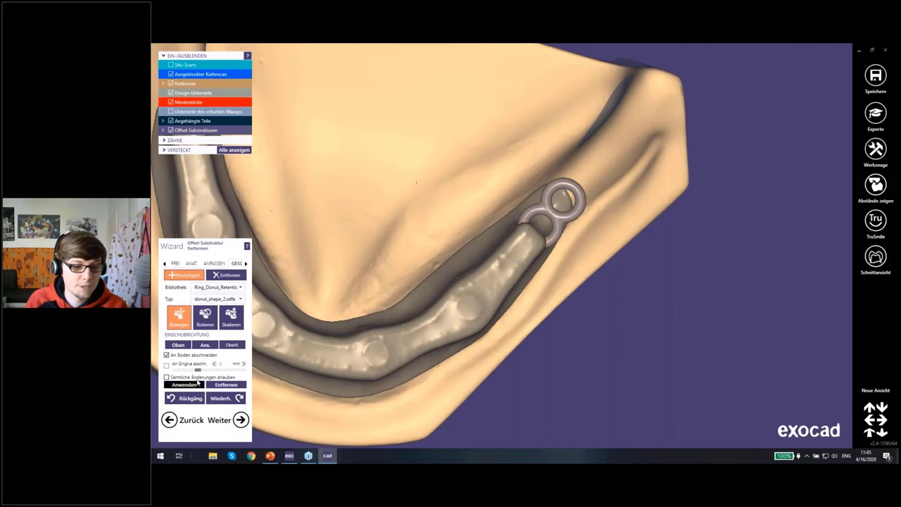
left_click(198, 382)
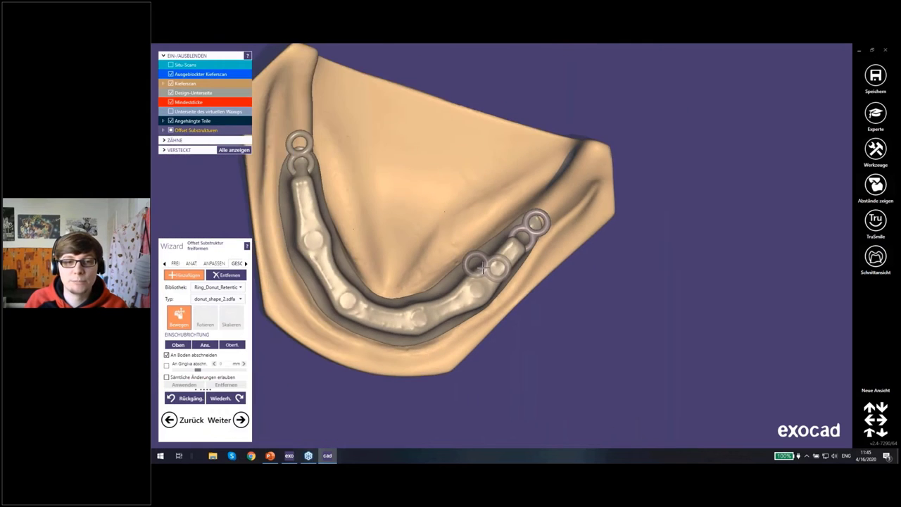
Check both donut attachments against the Situ-Scans teeth, hide them, and return to FREI
mouse_move(481, 266)
right_mouse_down()
mouse_move(478, 288)
mouse_move(475, 264)
right_mouse_up()
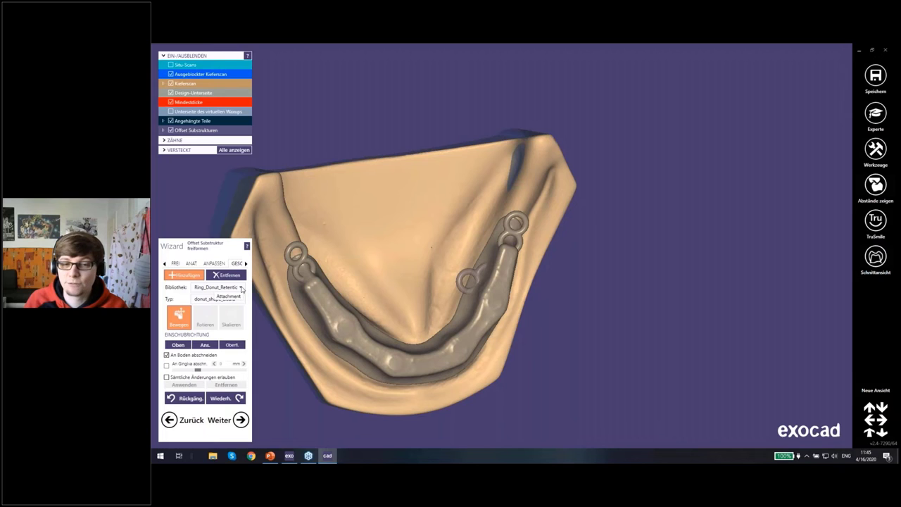
mouse_move(331, 281)
right_mouse_down()
mouse_move(380, 239)
mouse_move(396, 281)
right_mouse_up()
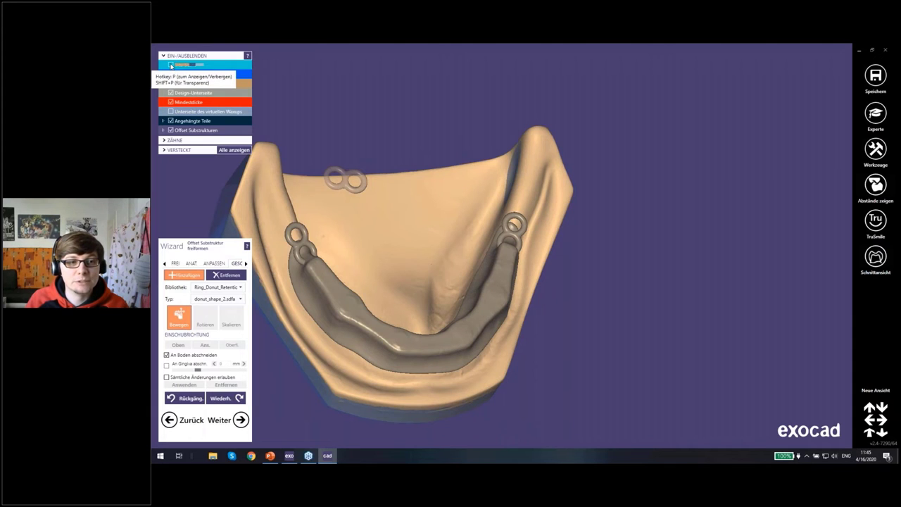
left_click(171, 64)
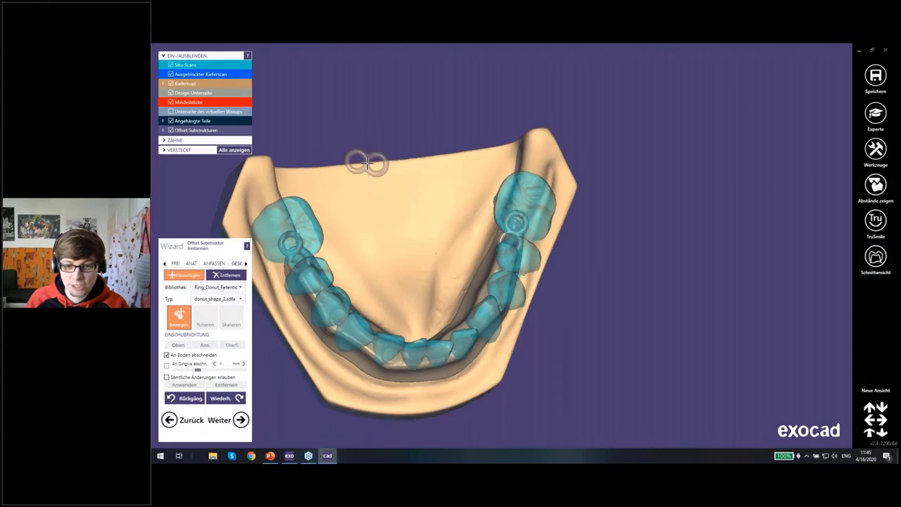
key("Down")
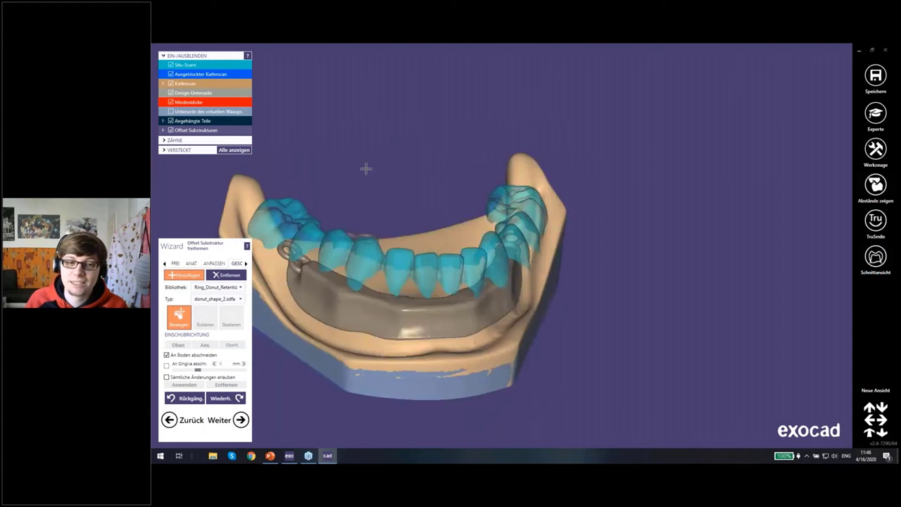
key("s")
key("Up")
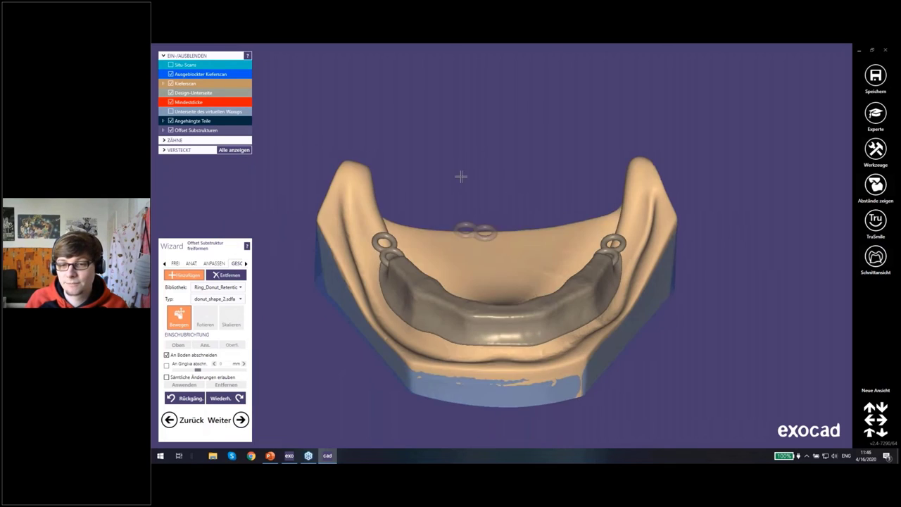
left_click(176, 264)
Inspect the free-formed bar from front and top views, then proceed to merging it with its ring attachments
mouse_move(401, 338)
right_mouse_down()
mouse_move(402, 368)
mouse_move(372, 359)
right_mouse_up()
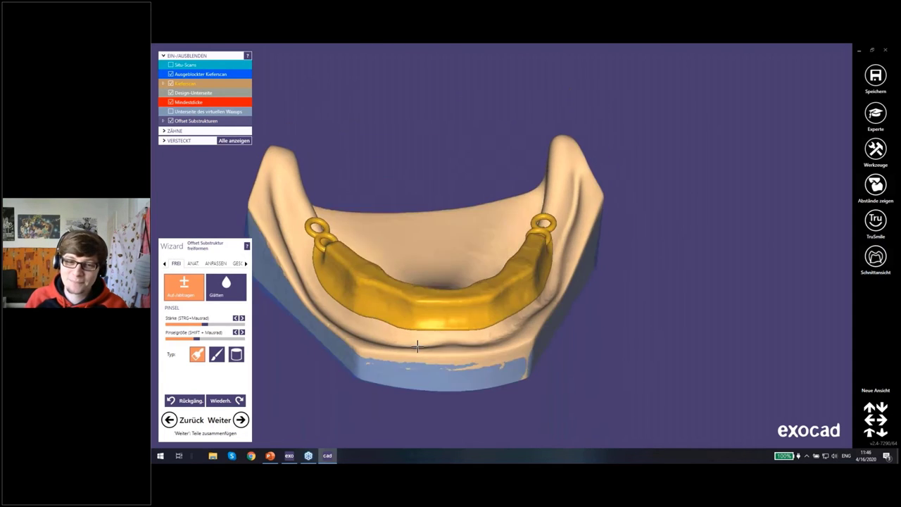
mouse_move(418, 347)
right_mouse_down()
mouse_move(464, 331)
mouse_move(466, 283)
mouse_move(477, 274)
mouse_move(463, 284)
right_mouse_up()
scroll(466, 284, "up", 3)
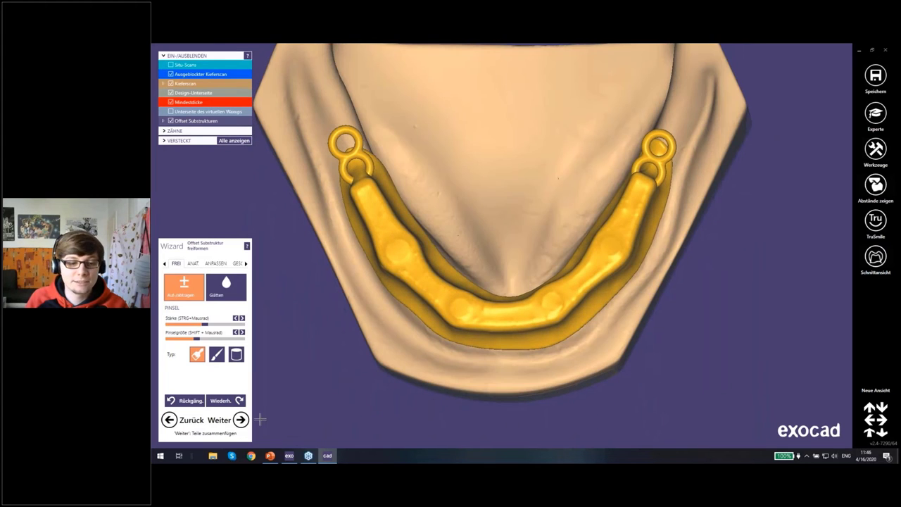
left_click(231, 421)
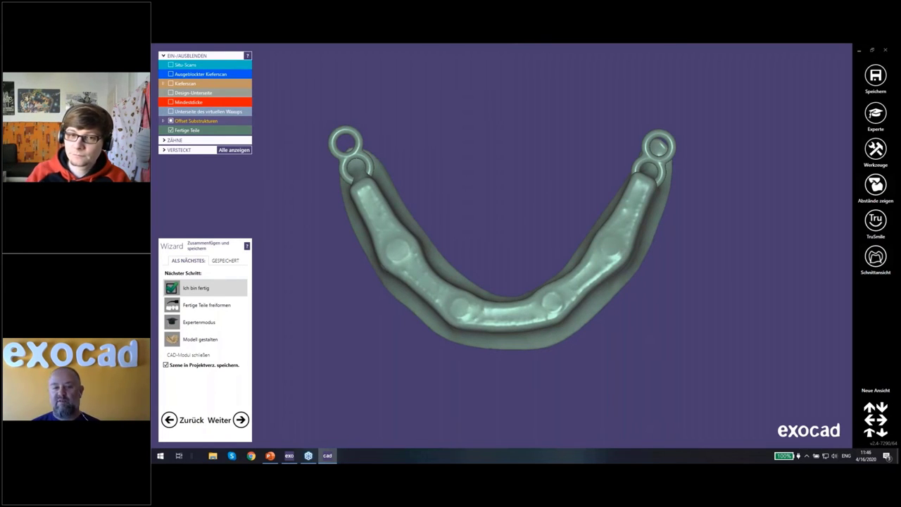
Review the merged bar from a front view, then choose Ich bin fertig to save and close CAD
right_click_drag(482, 359, 491, 354)
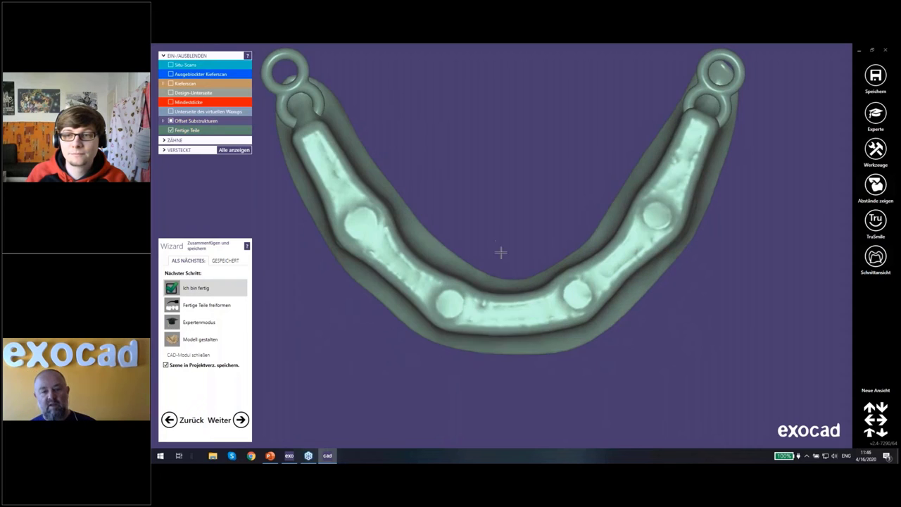
mouse_move(500, 251)
right_mouse_down()
mouse_move(501, 301)
mouse_move(535, 285)
right_mouse_up()
scroll(507, 299, "up", 2)
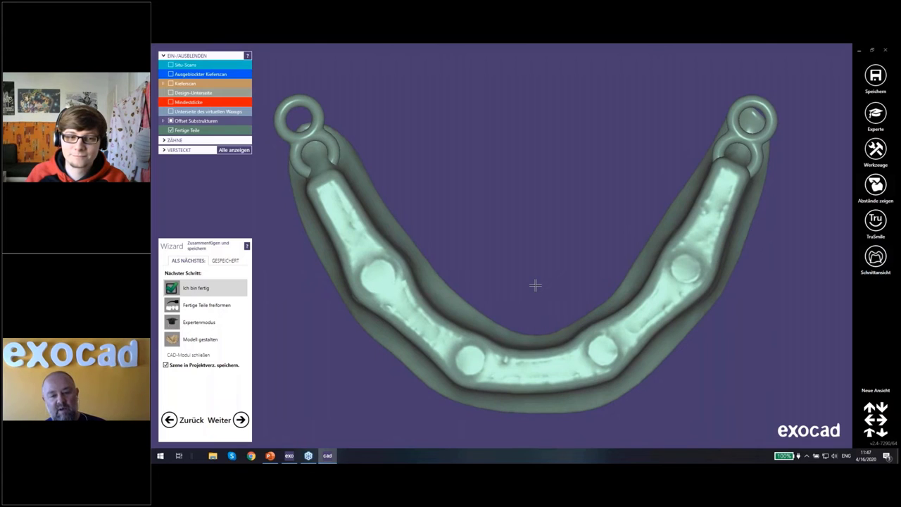
left_click(240, 420)
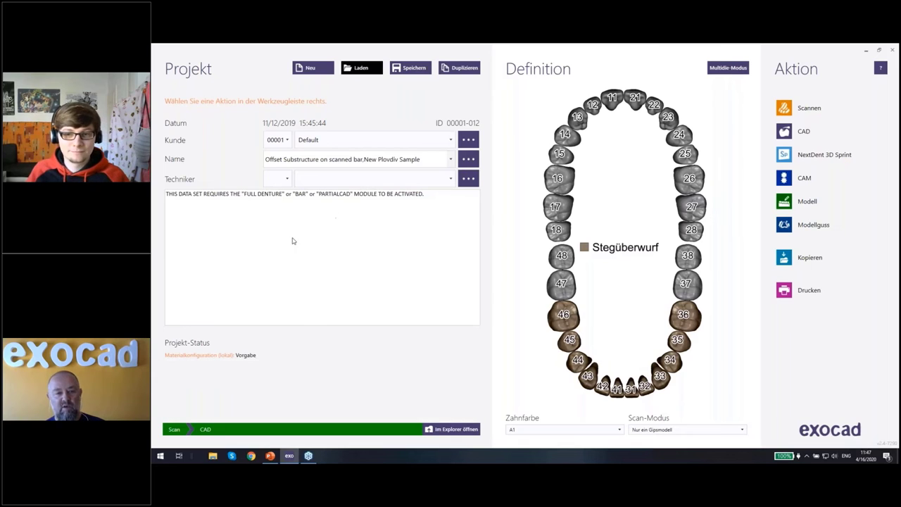
Search 'subst' and load the Offset Coping Substructure sample project 00001-013
type("s")
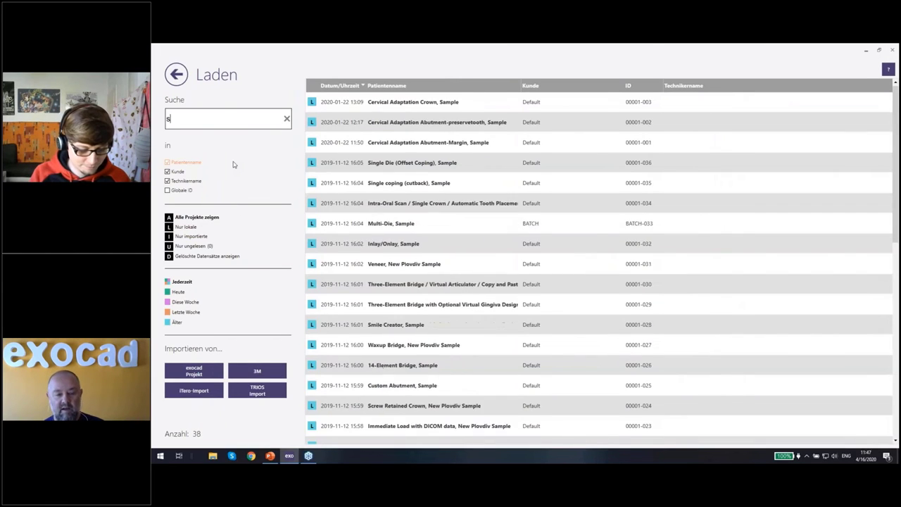
type("ubstru")
left_click(485, 162)
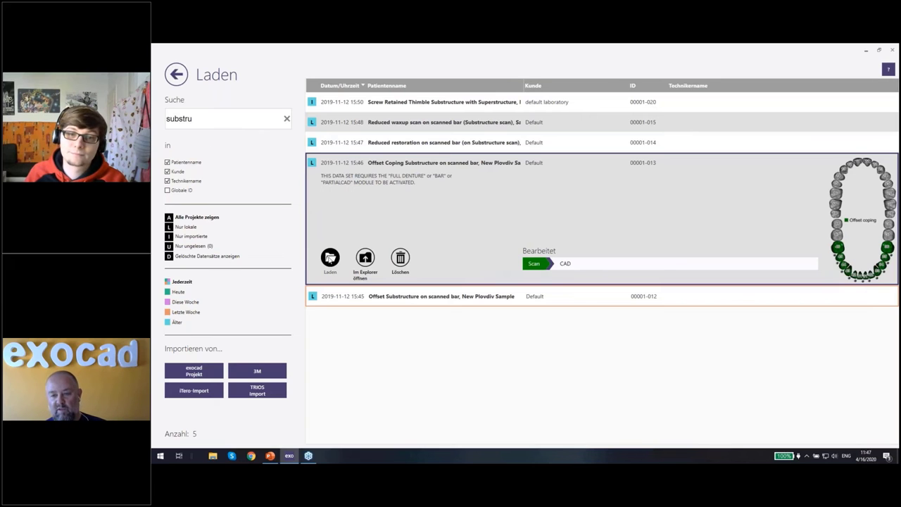
left_click(330, 258)
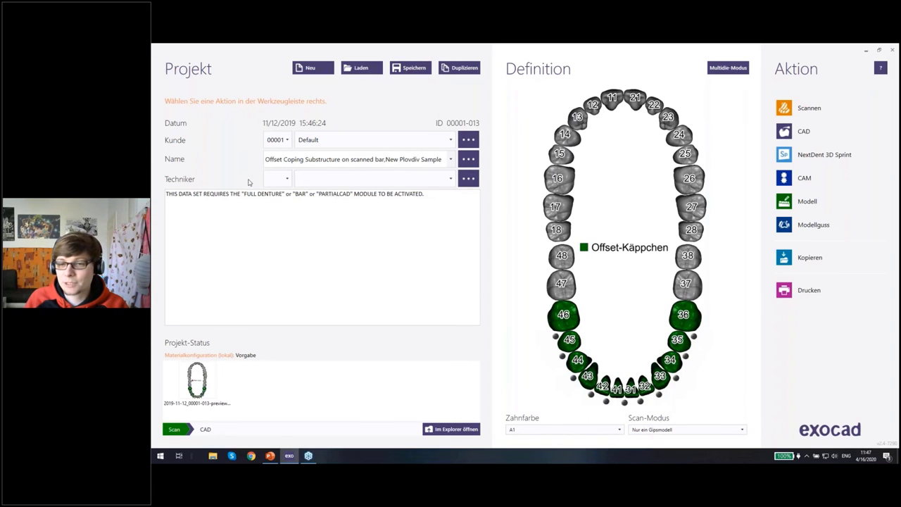
Set tooth 46 to 'Auf gescannter Unterkonstruktion', confirm it, and start CAD
left_click(567, 320)
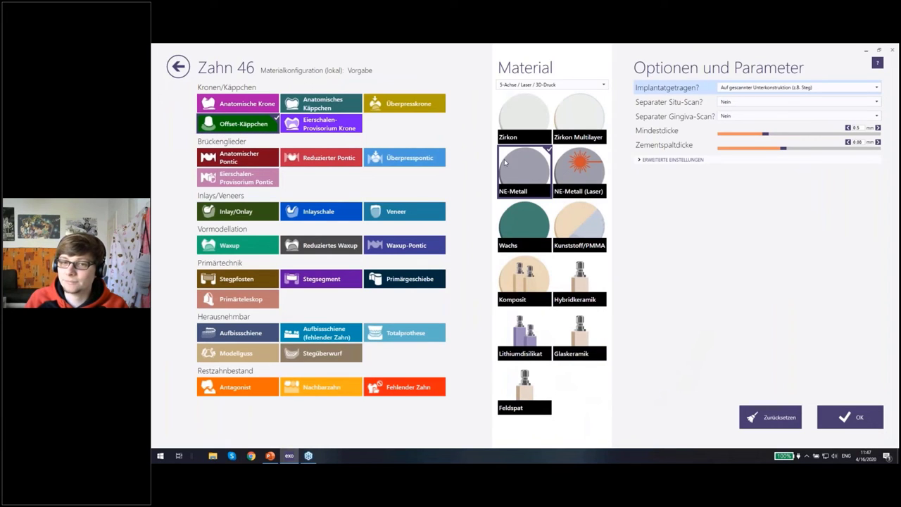
left_click(766, 94)
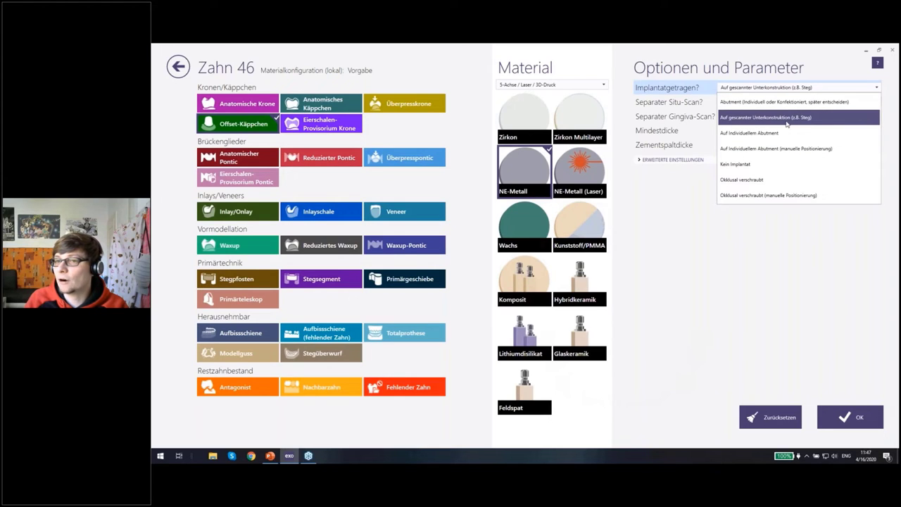
left_click(793, 91)
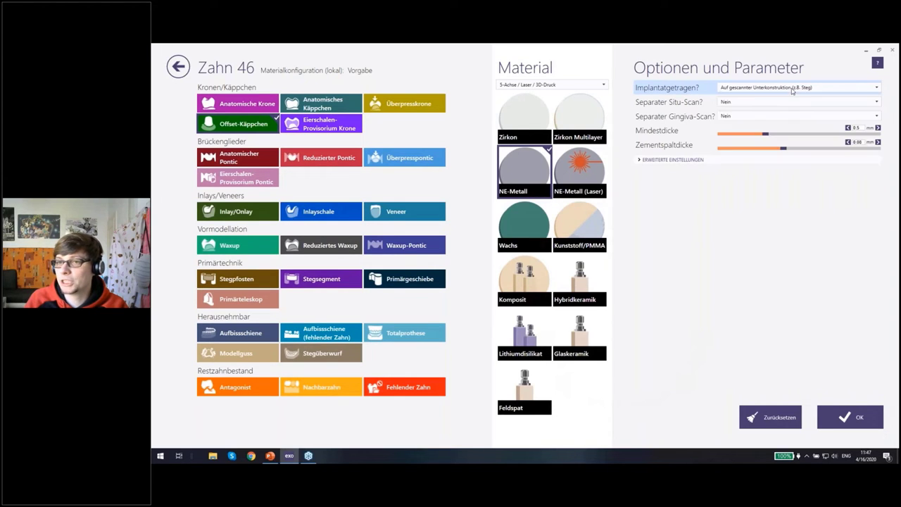
left_click(178, 66)
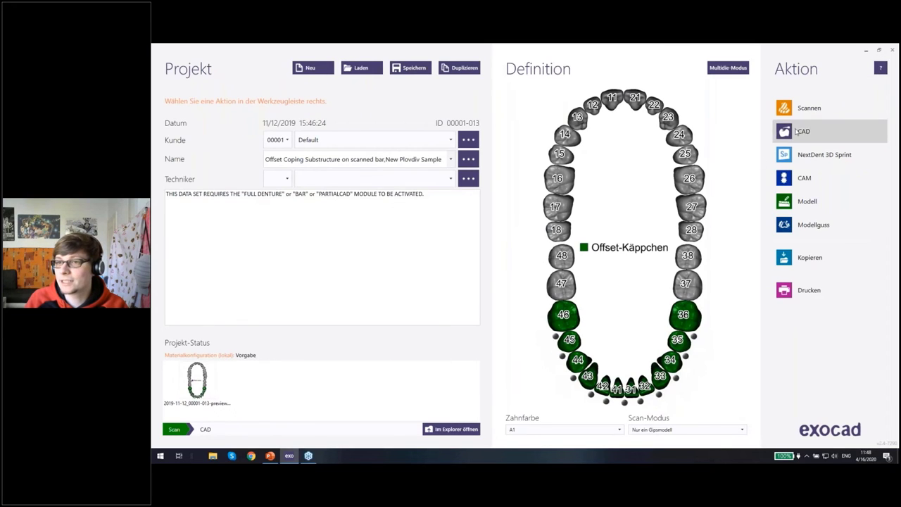
left_click(795, 132)
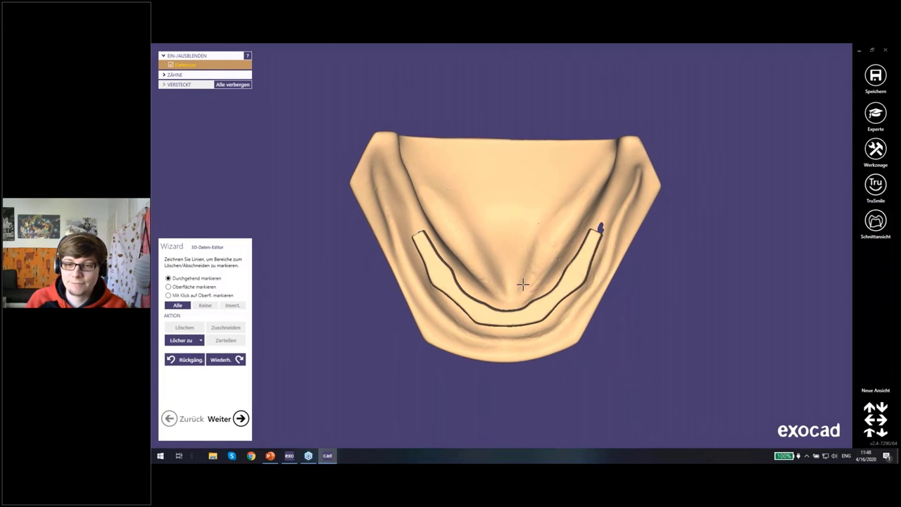
Outline the area around the bar on the jaw scan, fill its holes with Löcher zu, and continue
scroll(422, 185, "up", 1)
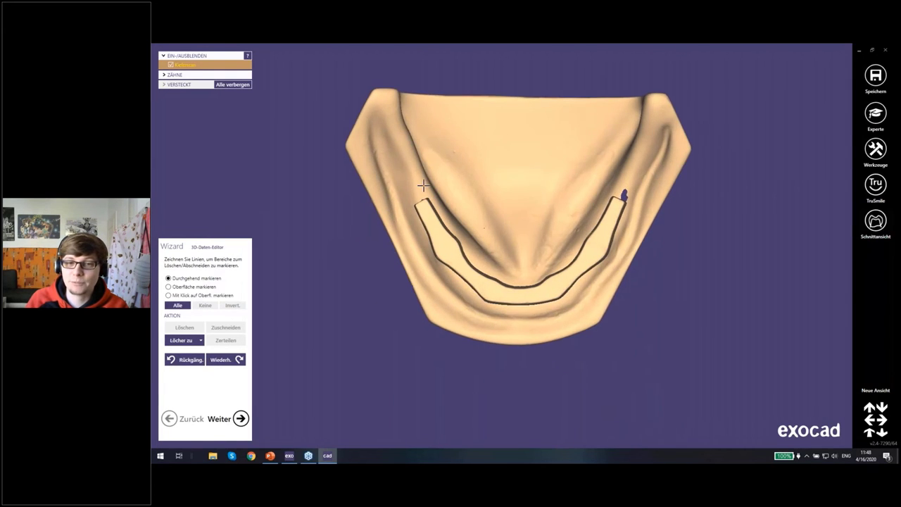
scroll(433, 177, "up", 2)
mouse_move(431, 175)
left_mouse_down()
mouse_move(402, 258)
mouse_move(539, 354)
mouse_move(662, 293)
mouse_move(643, 167)
left_mouse_up()
double_click(583, 241)
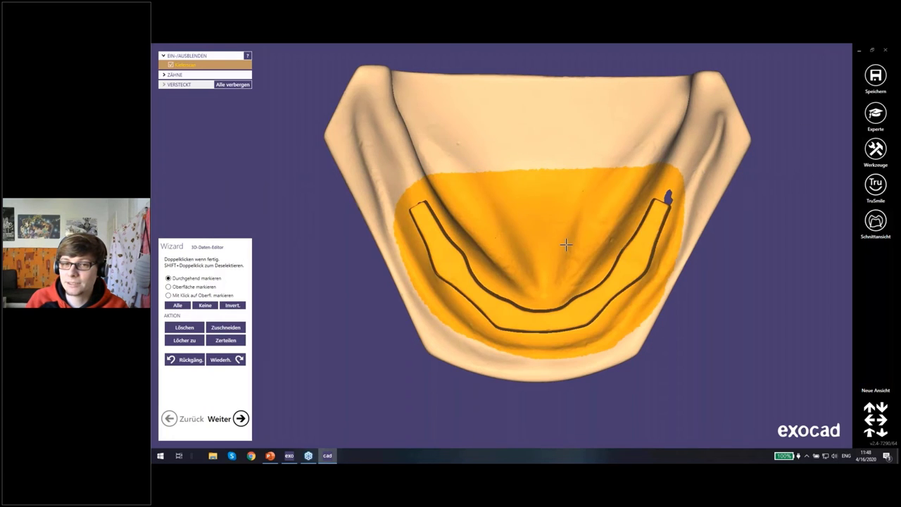
mouse_move(583, 242)
right_mouse_down()
mouse_move(548, 264)
mouse_move(591, 260)
right_mouse_up()
left_click(184, 339)
left_click(240, 418)
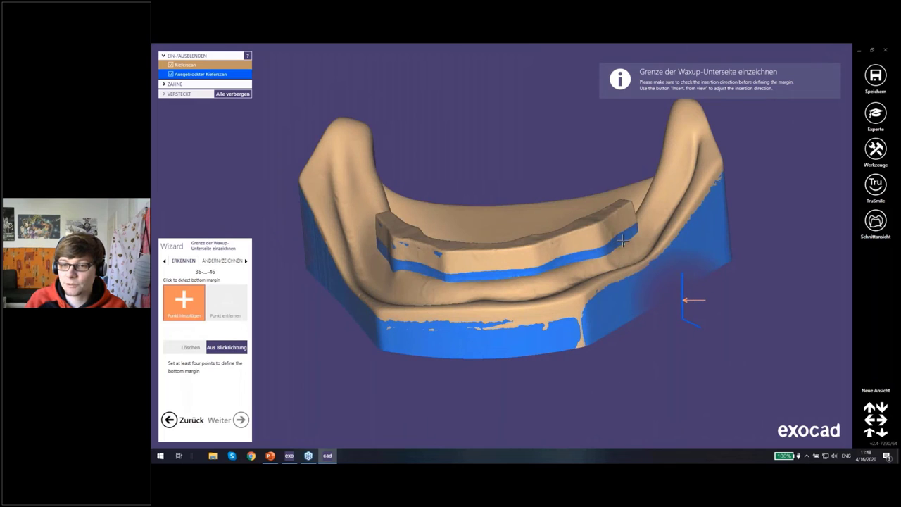
Place margin points along the bar's lower edge to compute the waxup underside
left_click(621, 243)
left_click(539, 273)
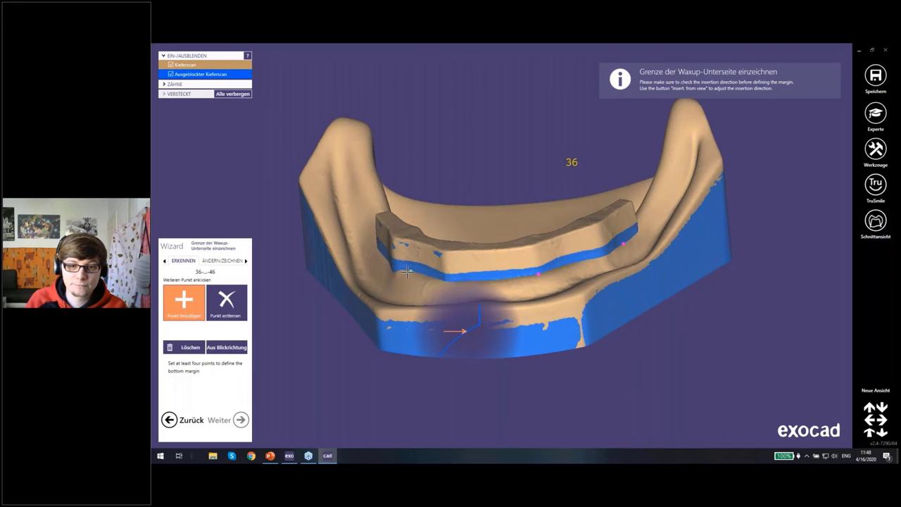
mouse_move(408, 275)
right_mouse_down()
mouse_move(359, 244)
mouse_move(523, 292)
right_mouse_up()
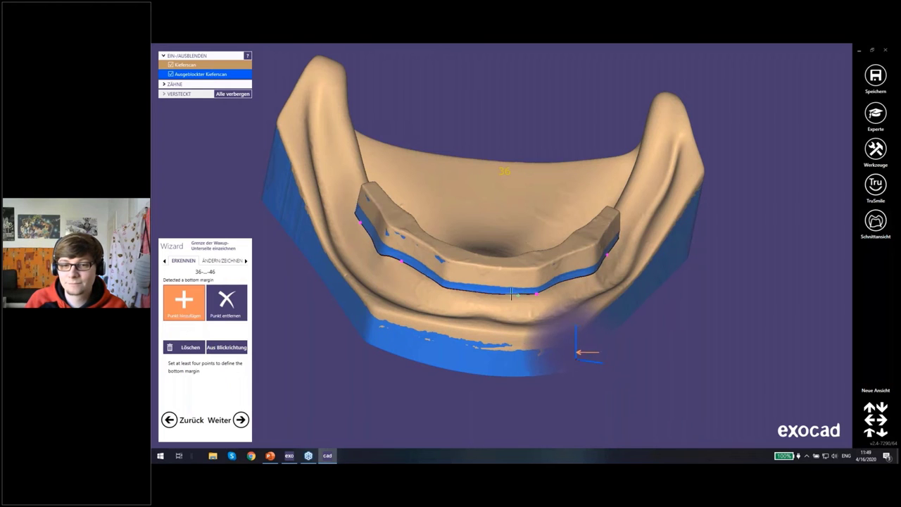
left_click(478, 299)
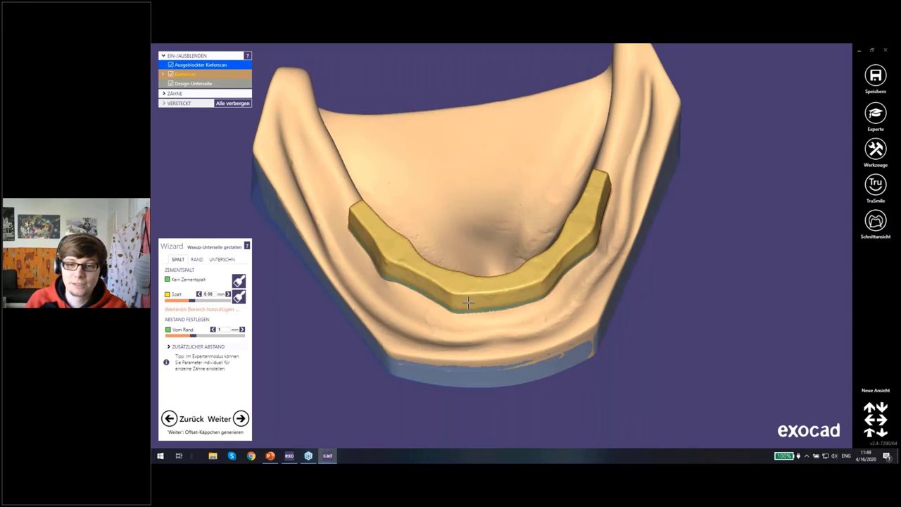
Set the Vom Rand distance to 0 mm
scroll(468, 302, "up", 3)
mouse_move(468, 302)
right_mouse_down()
mouse_move(472, 292)
mouse_move(398, 284)
mouse_move(602, 315)
mouse_move(563, 313)
right_mouse_up()
left_click_drag(191, 336, 167, 336)
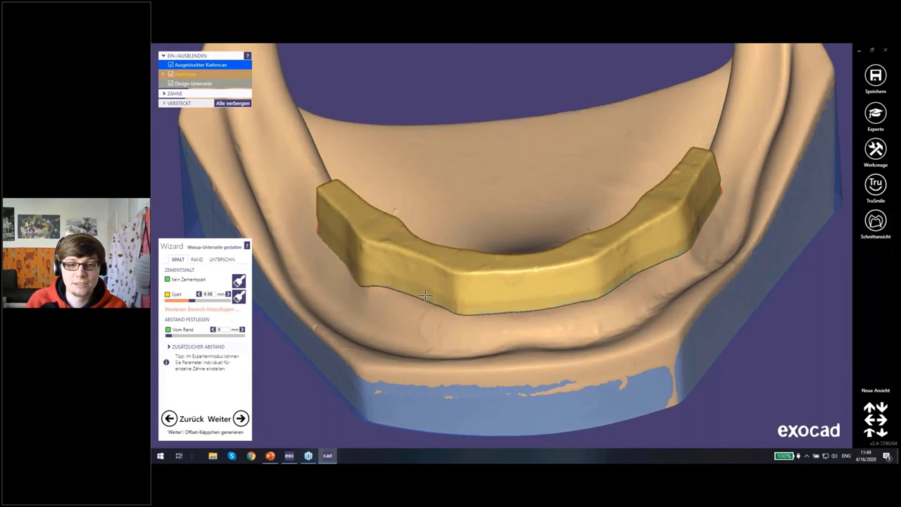
Set the RAND Horizontal and Angewinkelt values to 0, then generate the offset coping
right_click_drag(430, 297, 416, 302)
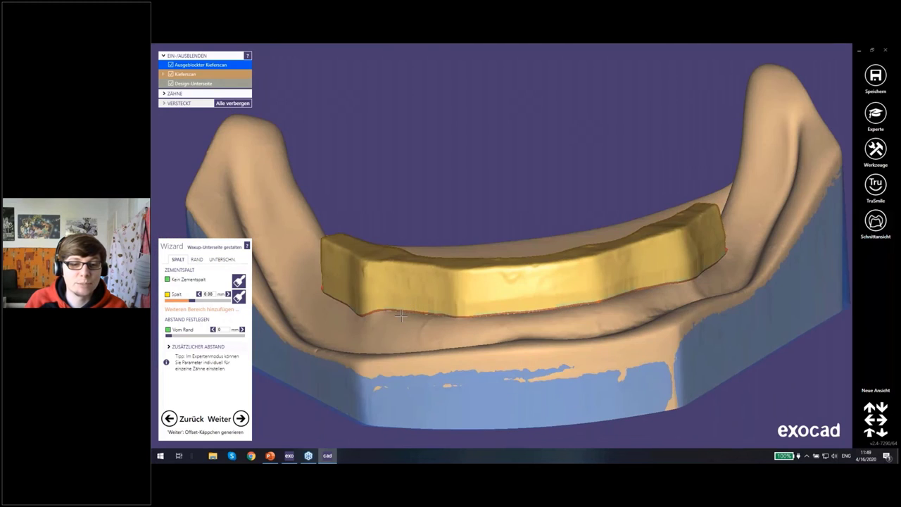
left_click(201, 260)
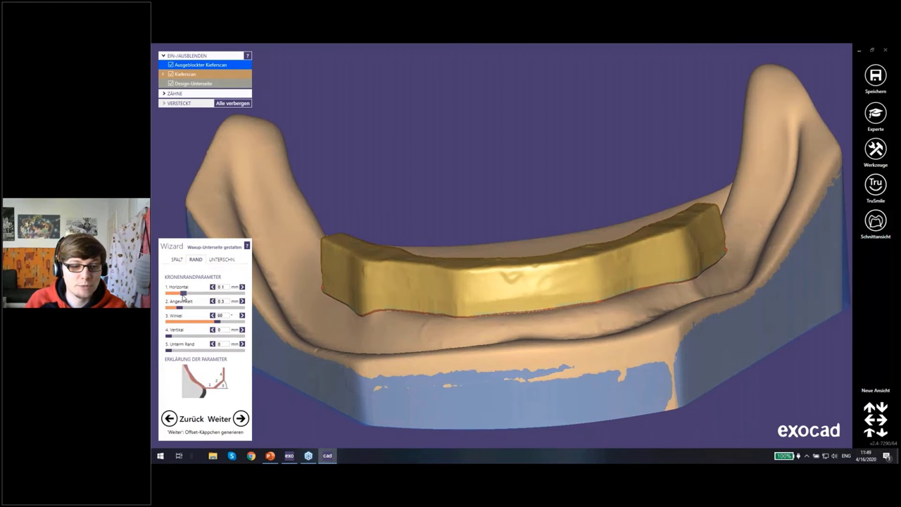
mouse_move(183, 293)
left_mouse_down()
mouse_move(166, 294)
mouse_move(168, 309)
left_mouse_up()
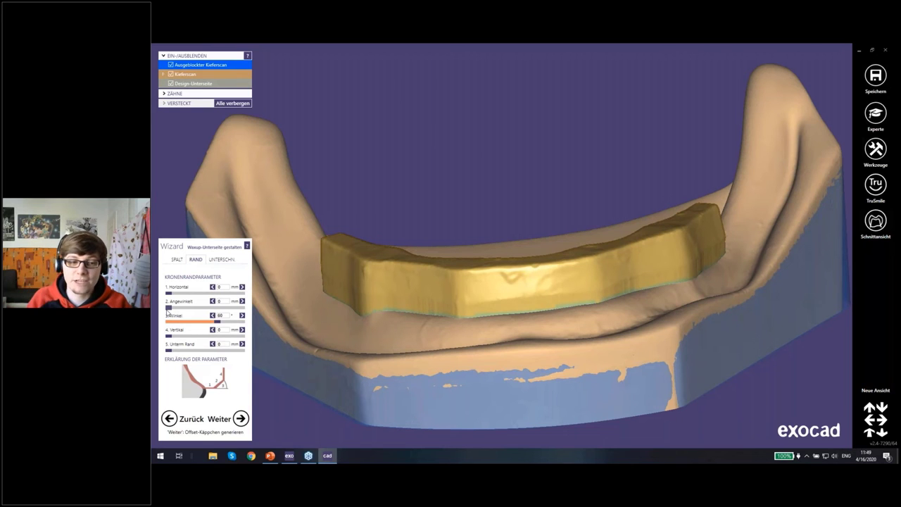
scroll(445, 328, "up", 3)
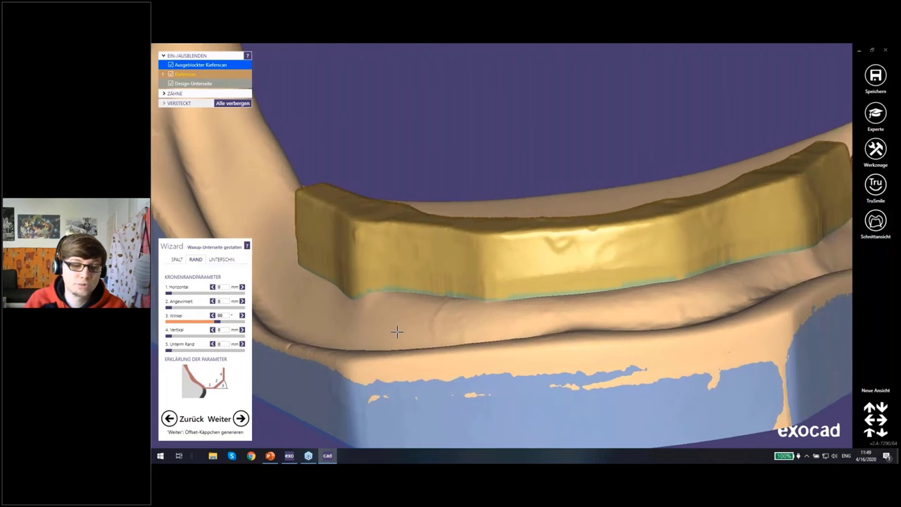
right_click_drag(441, 314, 493, 310)
left_click(240, 418)
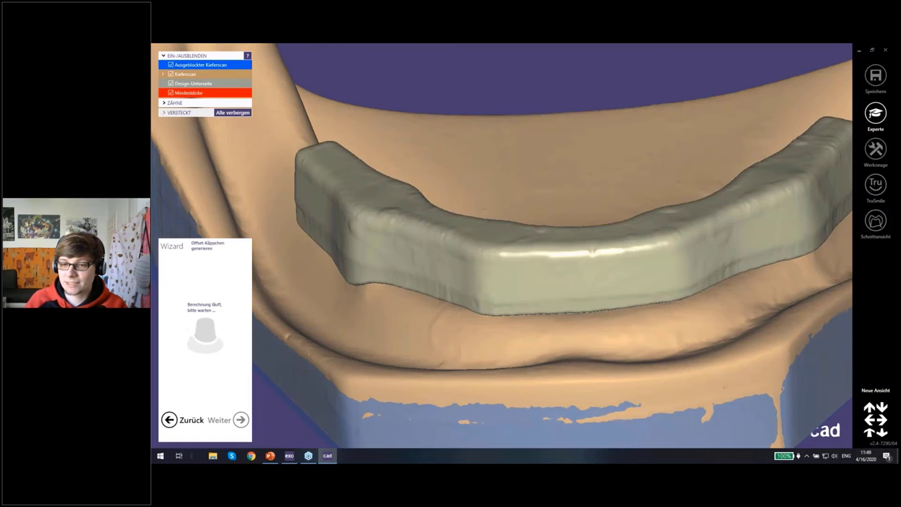
Zoom out to an occlusal view of the generated bar and open the GESCH. attachment tools
scroll(623, 258, "down", 2)
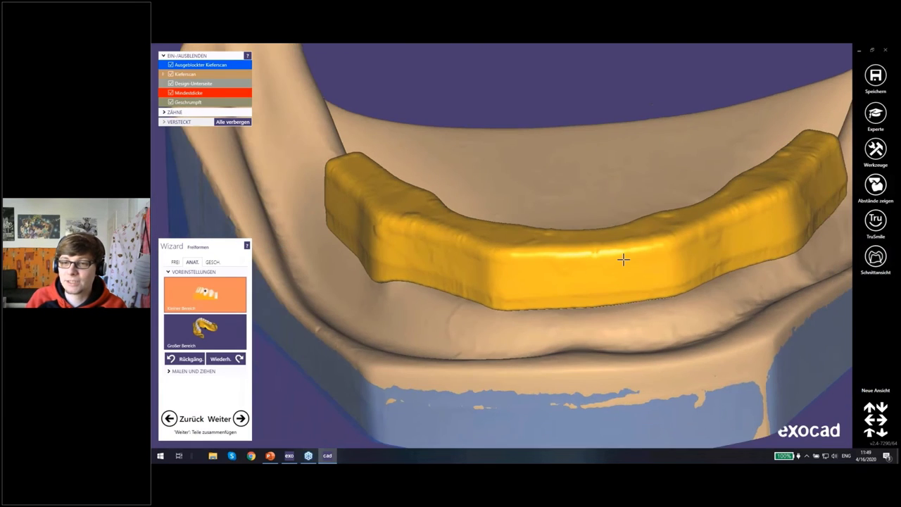
scroll(623, 257, "down", 1)
scroll(623, 260, "down", 1)
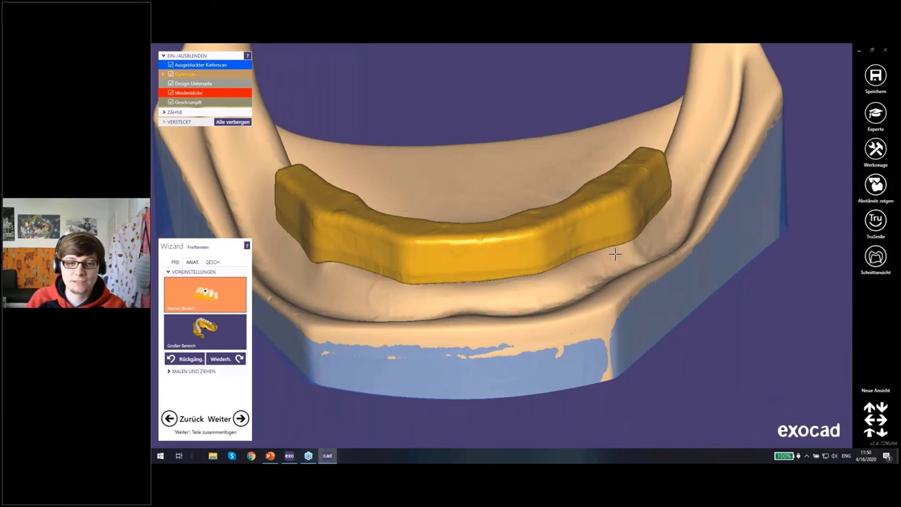
mouse_move(513, 241)
right_mouse_down()
mouse_move(458, 317)
mouse_move(724, 303)
mouse_move(597, 272)
mouse_move(577, 281)
mouse_move(597, 267)
mouse_move(549, 293)
mouse_move(432, 233)
mouse_move(513, 216)
mouse_move(488, 249)
mouse_move(423, 267)
right_mouse_up()
left_click(213, 262)
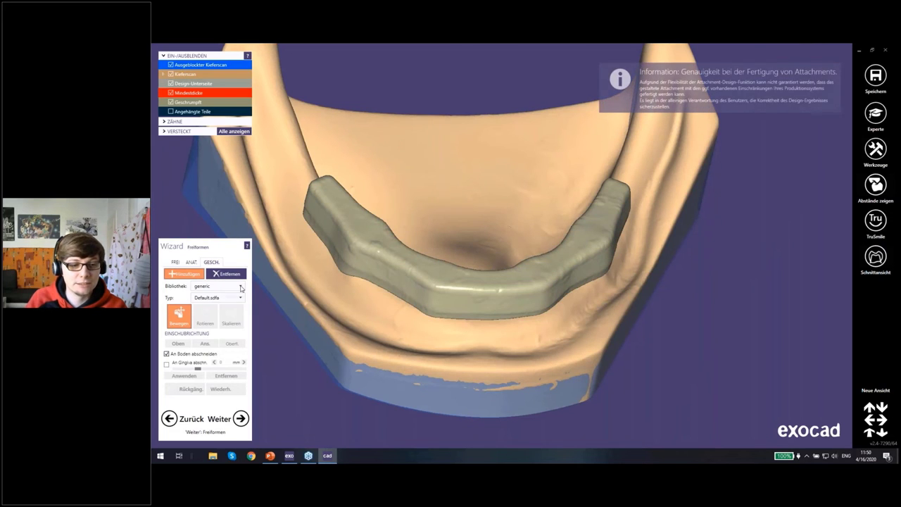
Try donut_shape_1 and ring_shape_3, then choose donut_shape_2 as the attachment type
left_click(239, 297)
left_click(203, 392)
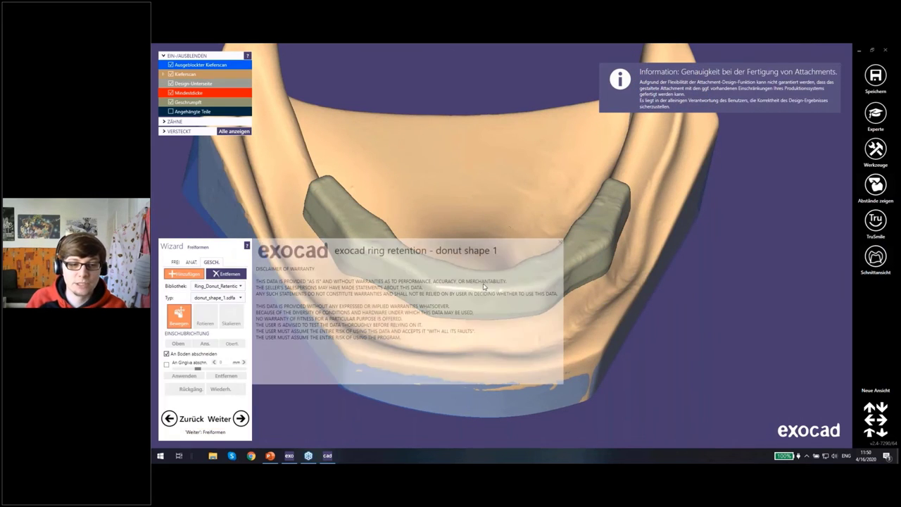
left_click(235, 297)
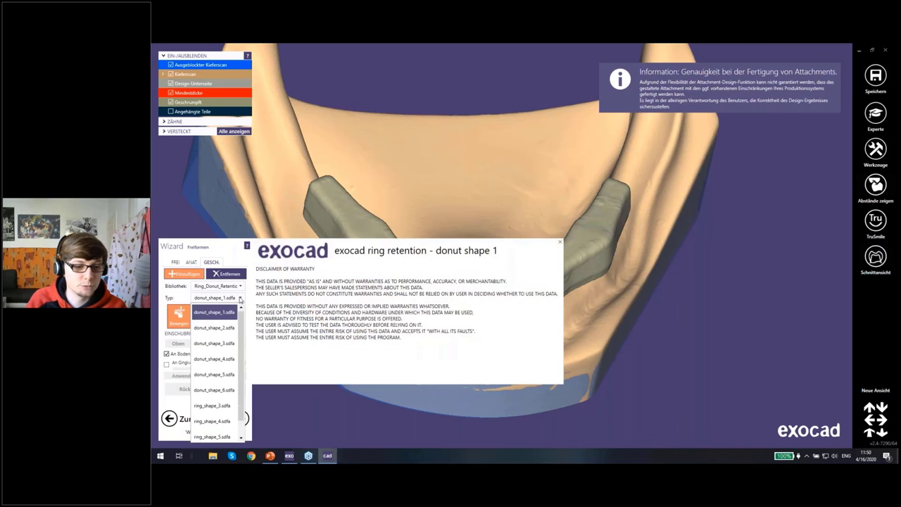
left_click(221, 407)
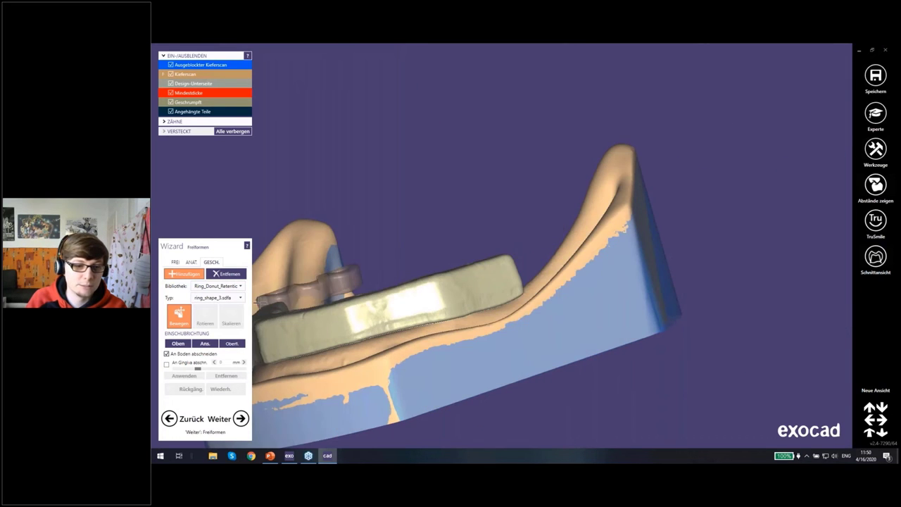
left_click(240, 298)
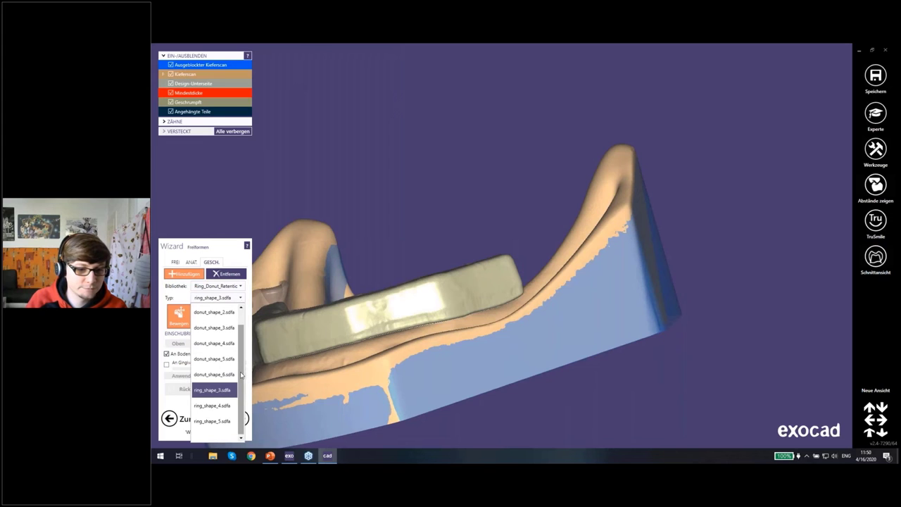
left_click_drag(240, 375, 241, 362)
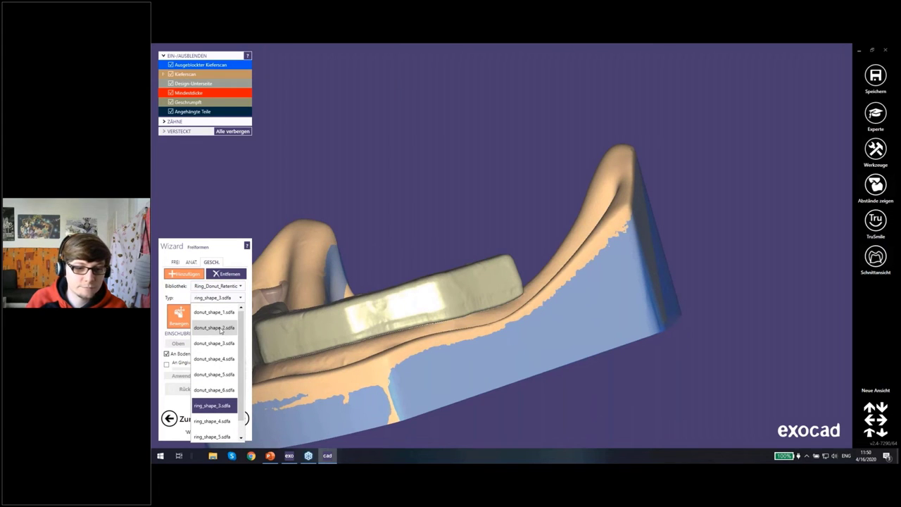
left_click(214, 327)
Dismiss the disclaimer, place the donut ring at the bar end, and shift it against the bar
left_click(559, 242)
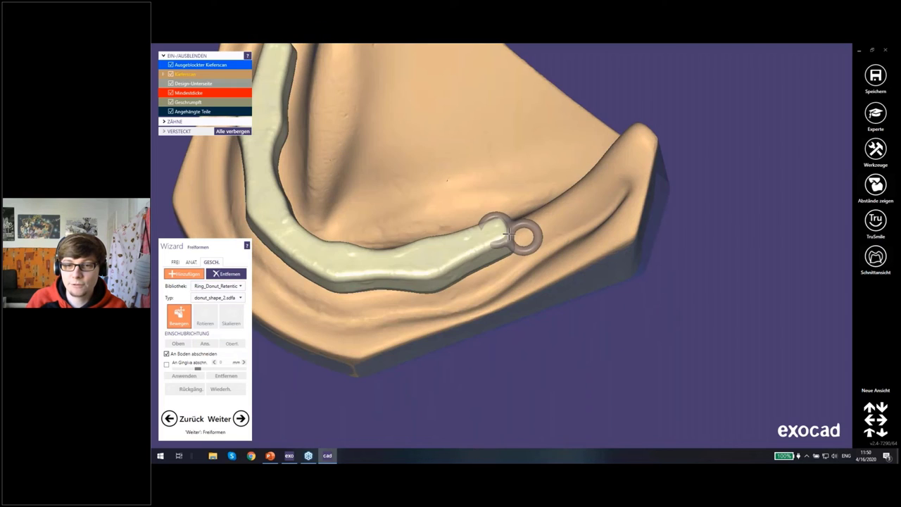
left_click(508, 234)
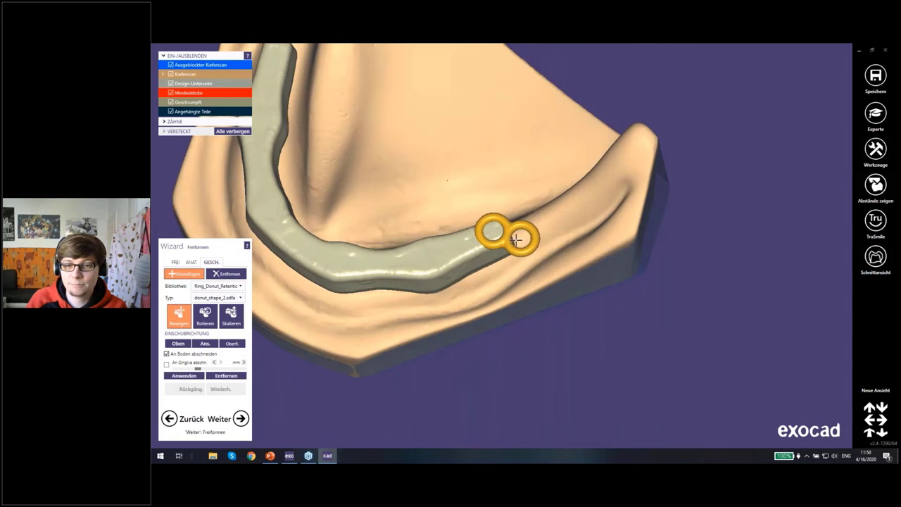
mouse_move(508, 235)
right_mouse_down()
mouse_move(542, 225)
mouse_move(548, 264)
mouse_move(560, 223)
mouse_move(570, 249)
right_mouse_up()
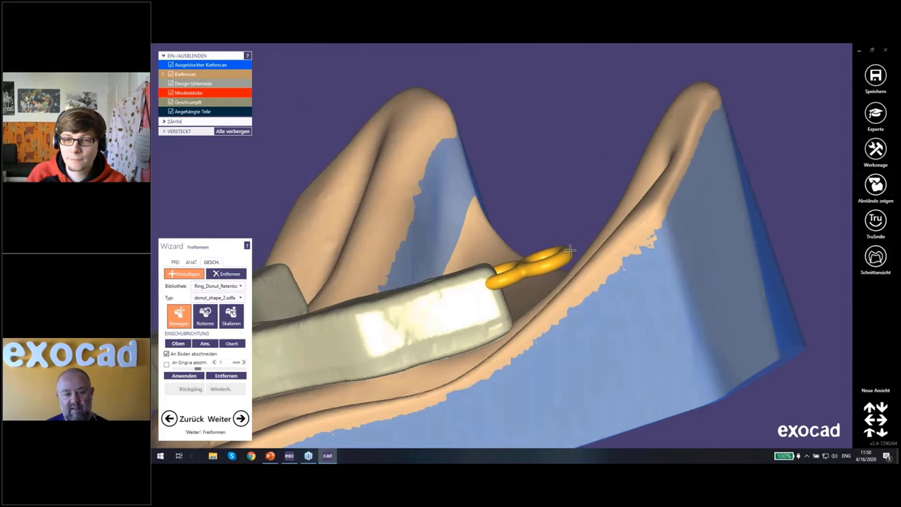
right_click(562, 241)
left_click_drag(562, 242, 535, 269)
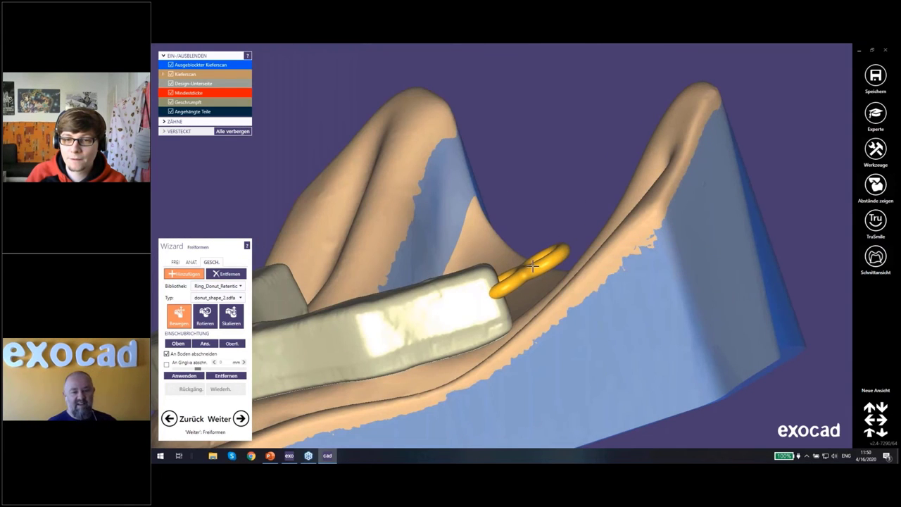
right_click_drag(535, 269, 534, 266)
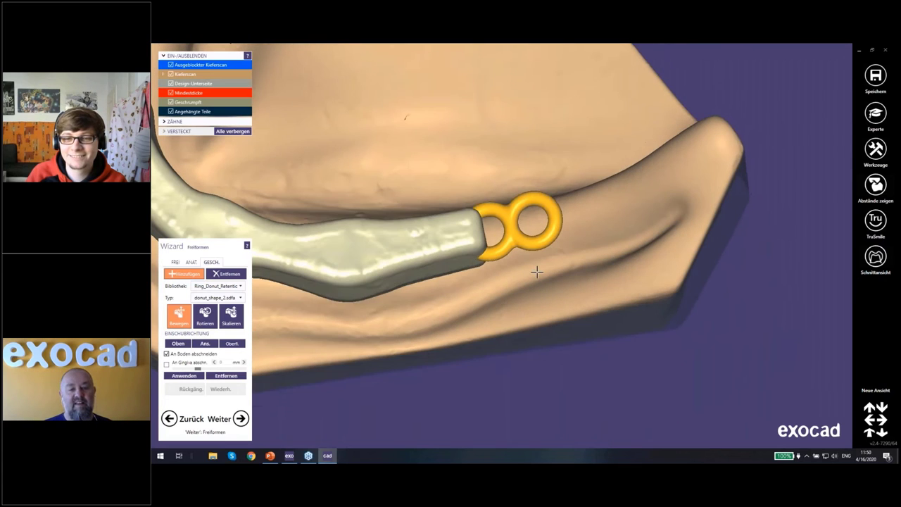
scroll(522, 224, "up", 2)
mouse_move(521, 224)
right_mouse_down()
mouse_move(502, 261)
mouse_move(456, 245)
mouse_move(519, 284)
right_mouse_up()
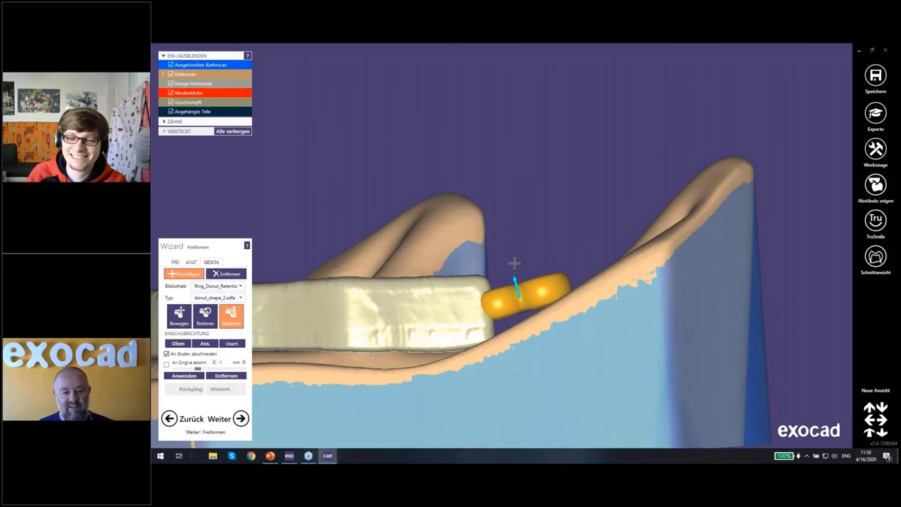
Stretch the donut attachment taller with Skalieren and nudge it against the bar end
mouse_move(513, 264)
right_mouse_down()
mouse_move(533, 245)
mouse_move(533, 261)
mouse_move(563, 235)
mouse_move(517, 279)
right_mouse_up()
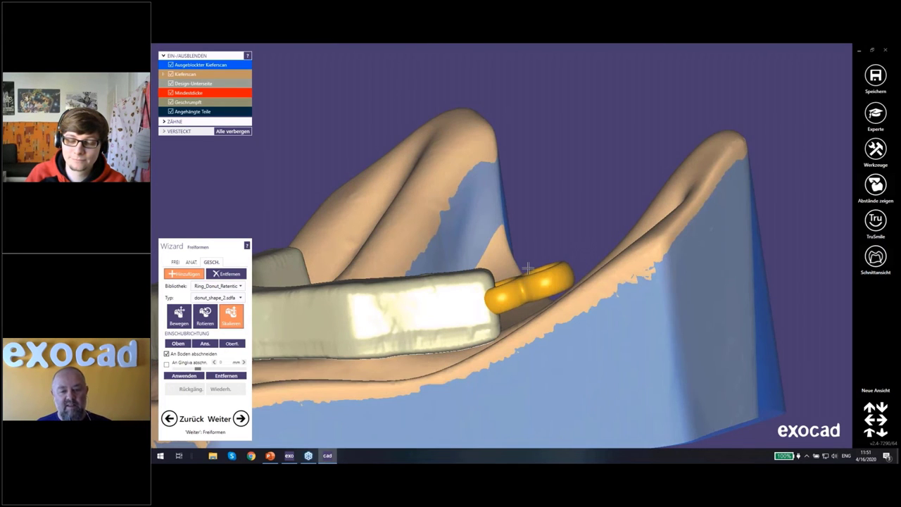
mouse_move(521, 280)
right_mouse_down()
mouse_move(528, 270)
mouse_move(512, 268)
right_mouse_up()
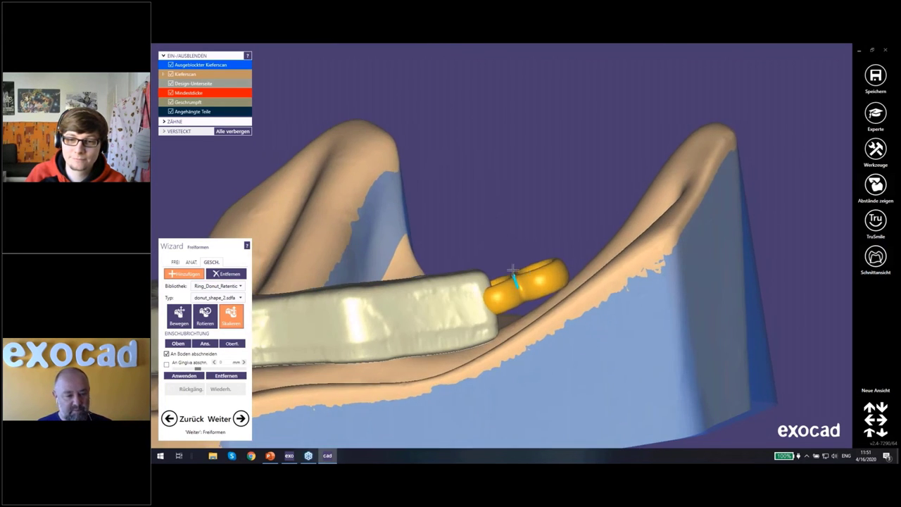
mouse_move(512, 268)
left_mouse_down()
mouse_move(502, 223)
mouse_move(509, 238)
left_mouse_up()
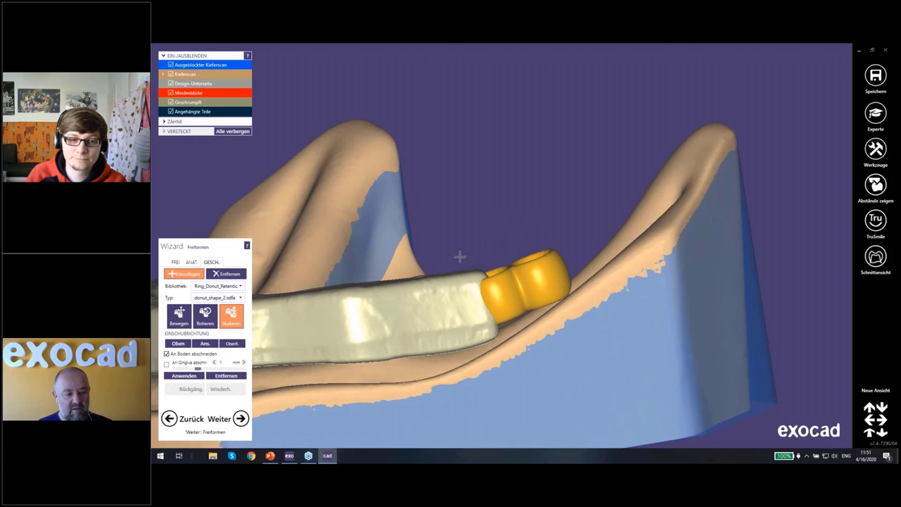
left_click(178, 315)
left_click_drag(549, 299, 436, 291)
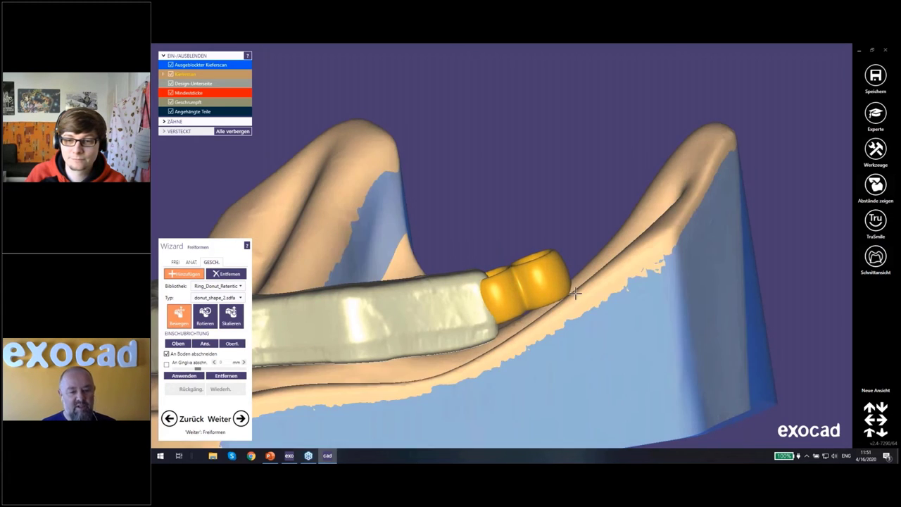
Uncheck An Boden abschneiden so the attachment is cut at the gingiva instead
right_click_drag(369, 231, 167, 365)
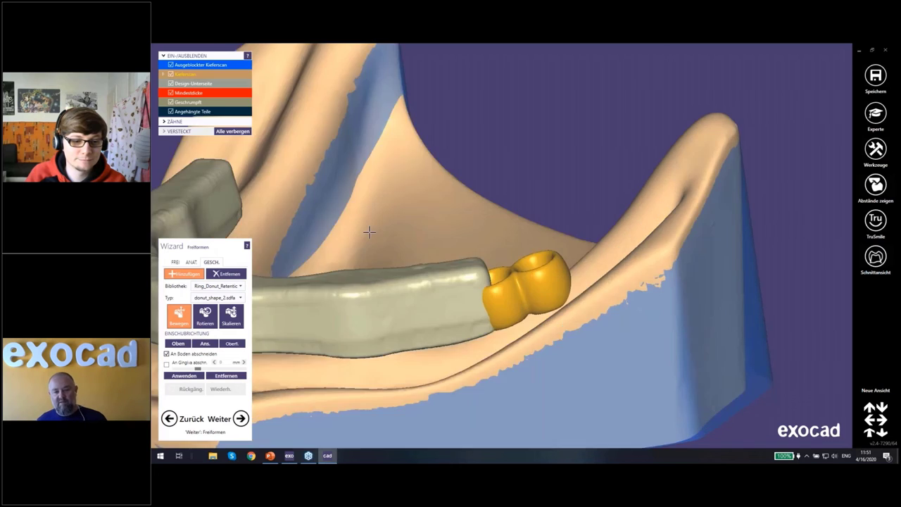
left_click(167, 354)
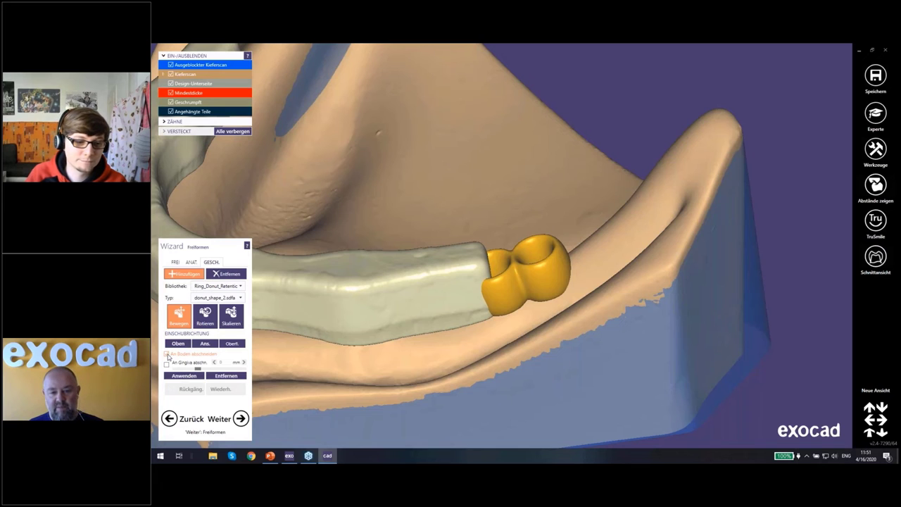
left_click(225, 362)
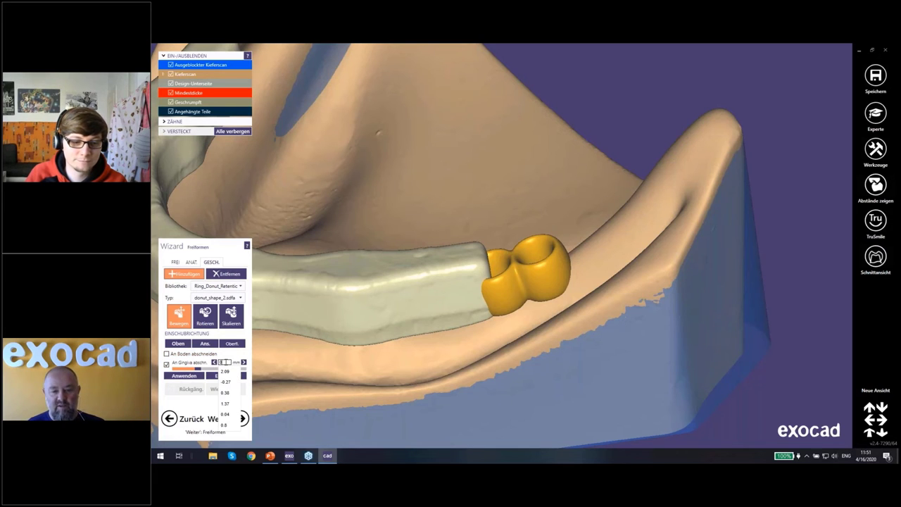
key("Escape")
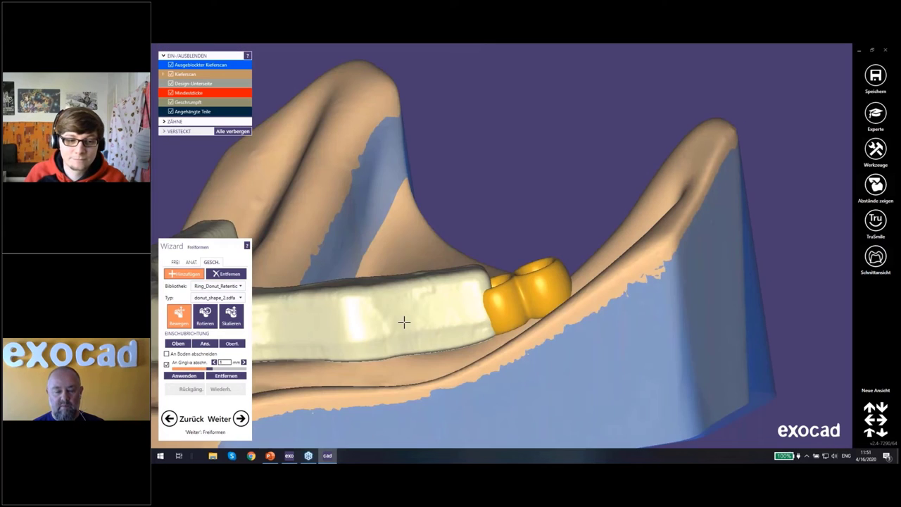
Apply the donut_shape_2 attachment at the bar end and orbit the jaw to check its fit
right_click_drag(401, 296, 402, 331)
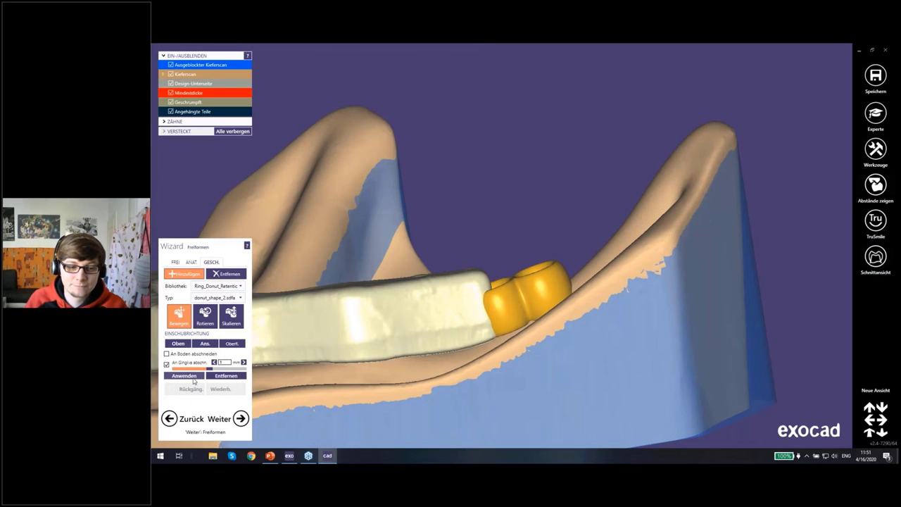
left_click(182, 375)
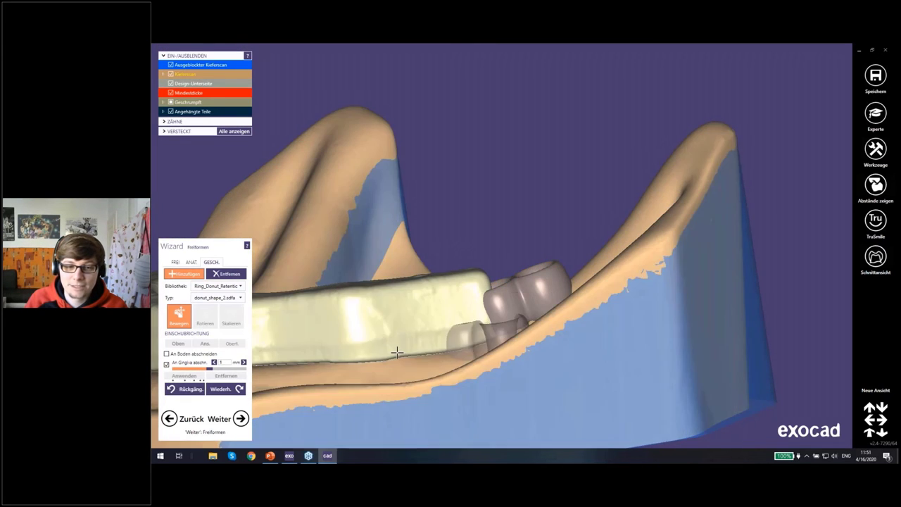
mouse_move(458, 355)
left_mouse_down()
mouse_move(614, 396)
mouse_move(613, 327)
left_mouse_up()
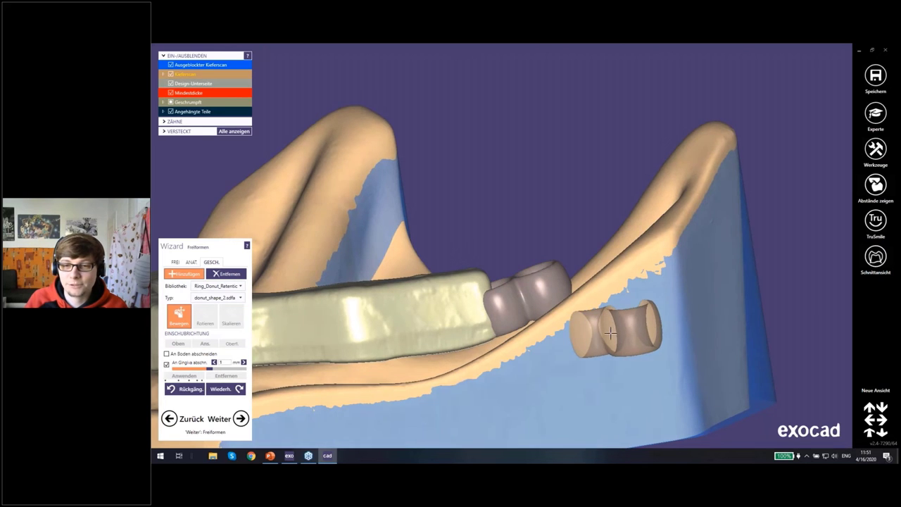
right_click_drag(610, 332, 610, 331)
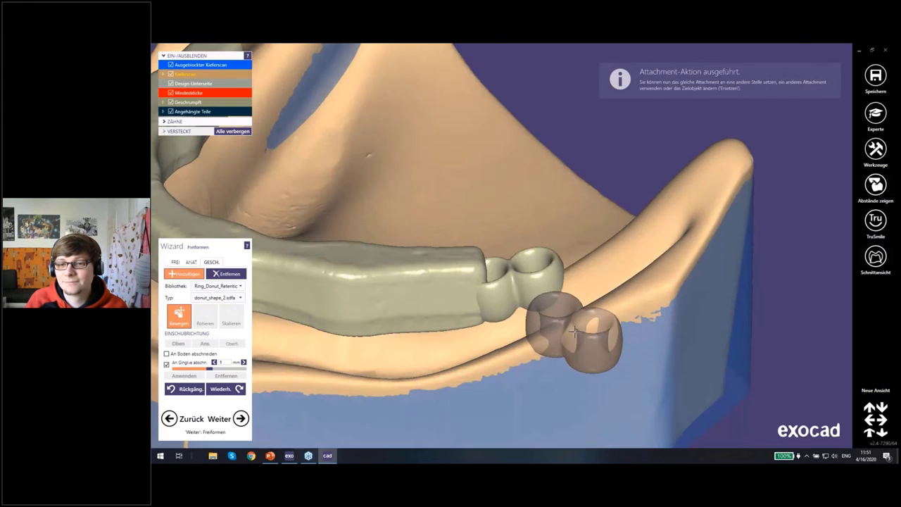
right_click_drag(585, 329, 303, 302)
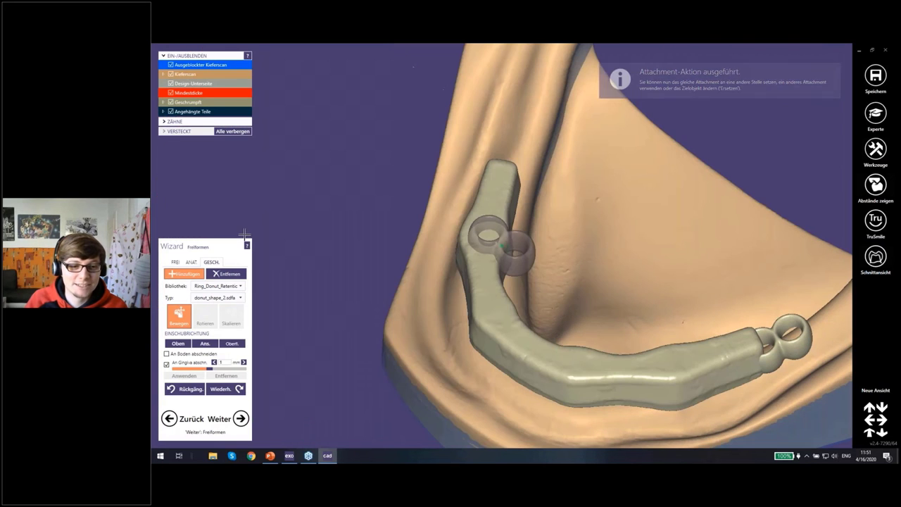
Choose ring_shape_3.sdfa and place the three-hole ring attachment near the bar end
left_click(241, 297)
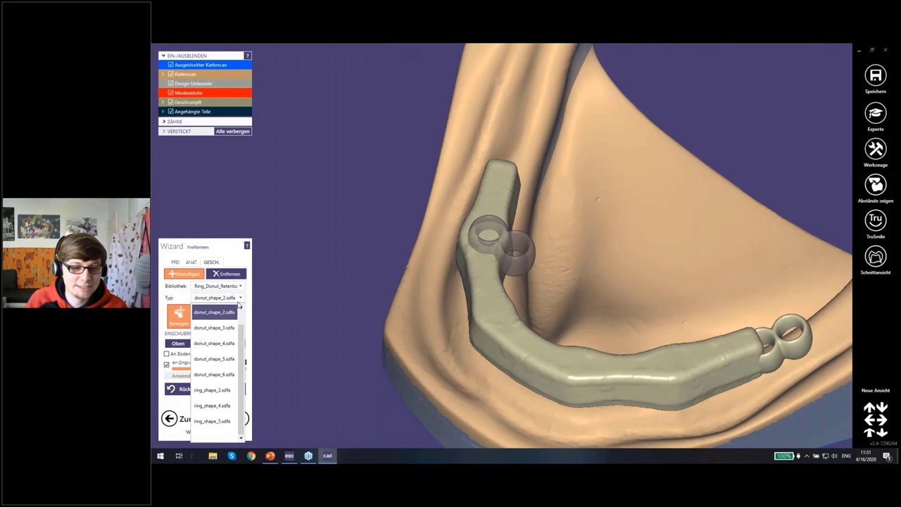
left_click(215, 391)
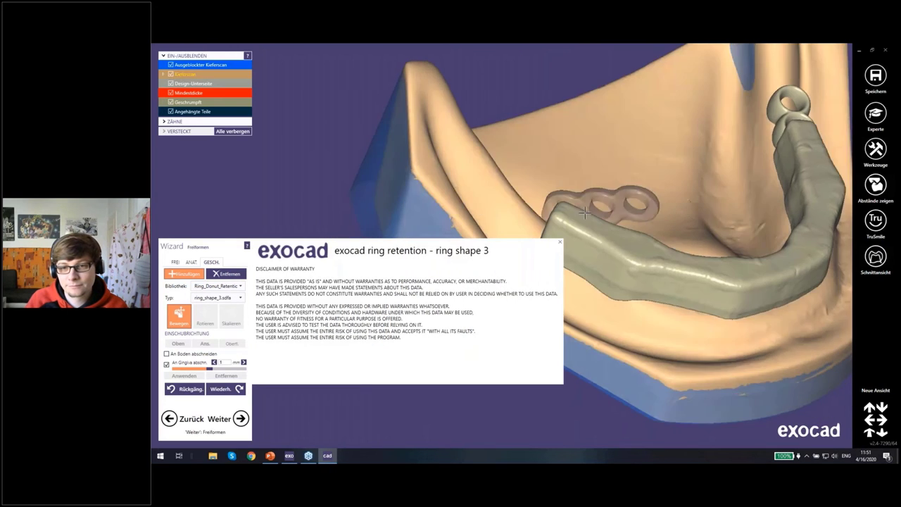
left_click(577, 220)
left_click(578, 220)
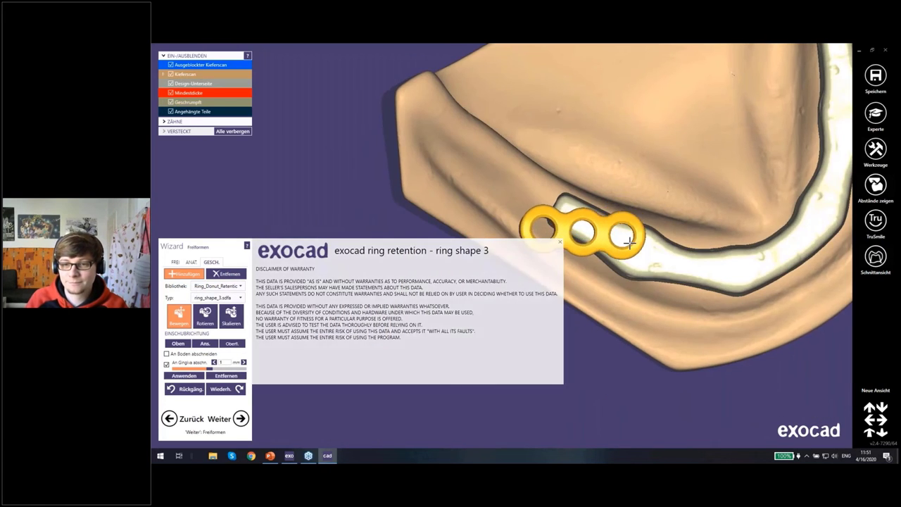
mouse_move(594, 246)
right_mouse_down()
mouse_move(566, 197)
mouse_move(534, 222)
right_mouse_up()
scroll(535, 222, "up", 3)
mouse_move(527, 225)
left_mouse_down()
mouse_move(408, 153)
mouse_move(416, 163)
left_mouse_up()
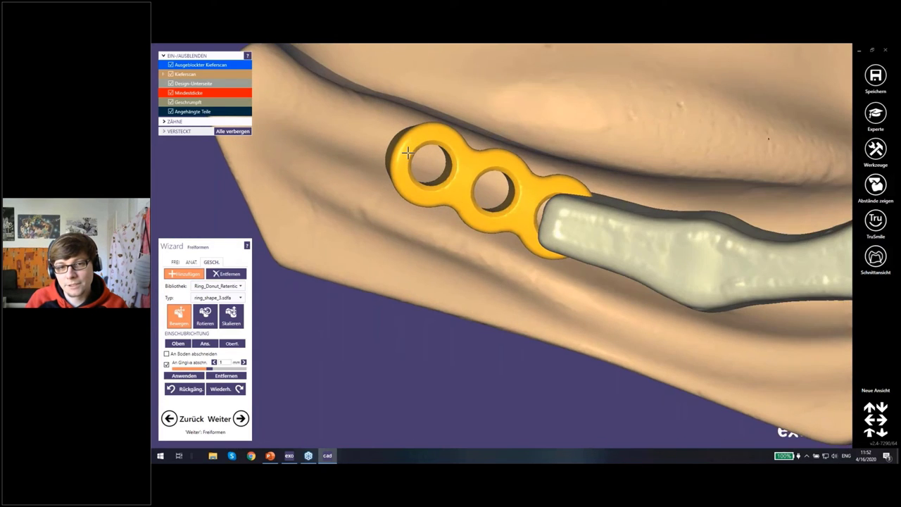
right_click_drag(402, 171, 440, 218)
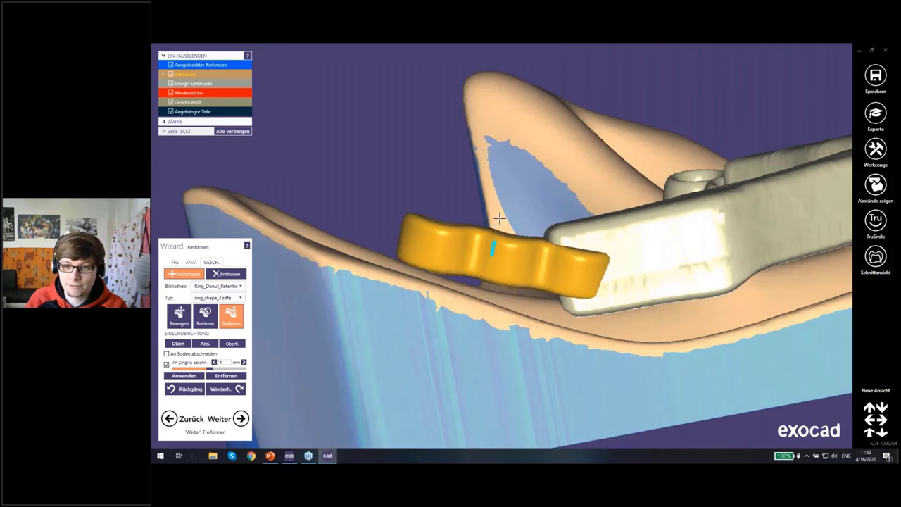
Enlarge the ring and shift it slightly lower and left, checking its fit against the bar
left_click_drag(493, 232, 489, 209)
left_click_drag(416, 243, 477, 244)
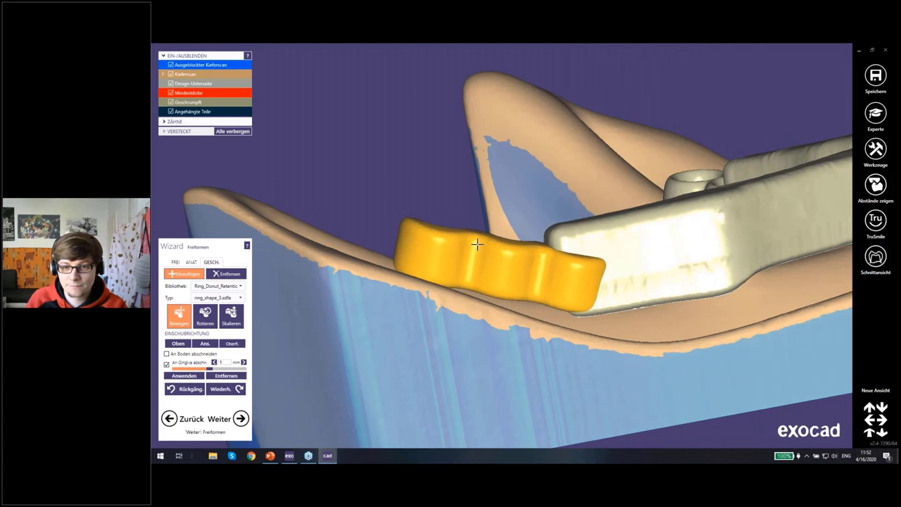
right_click_drag(432, 237, 235, 365)
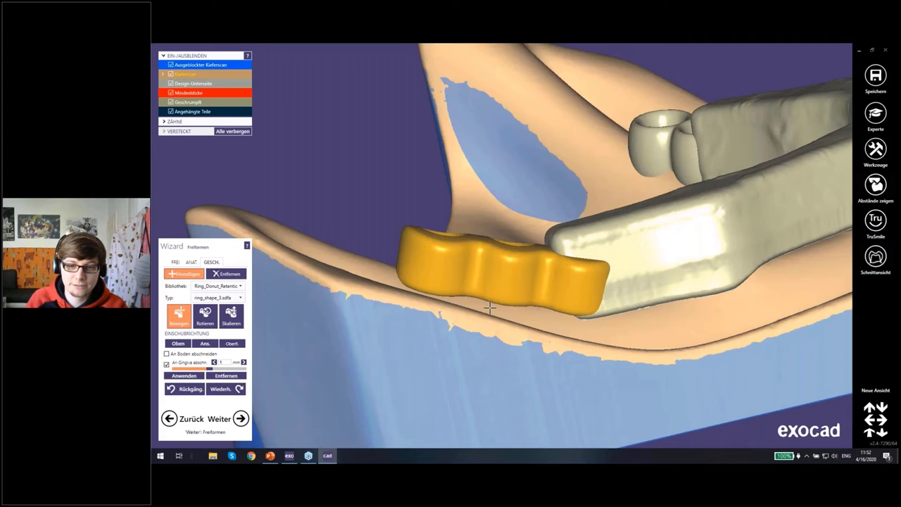
right_click_drag(490, 307, 547, 286)
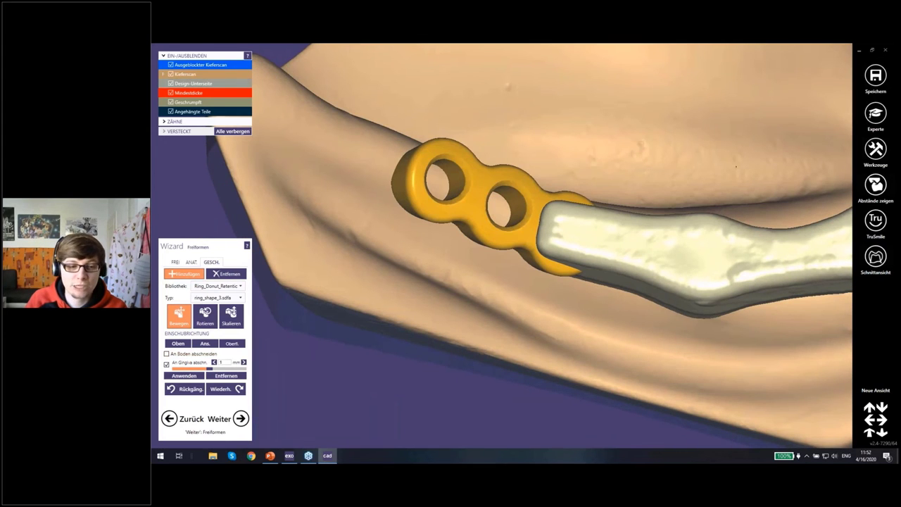
right_click_drag(378, 321, 457, 251)
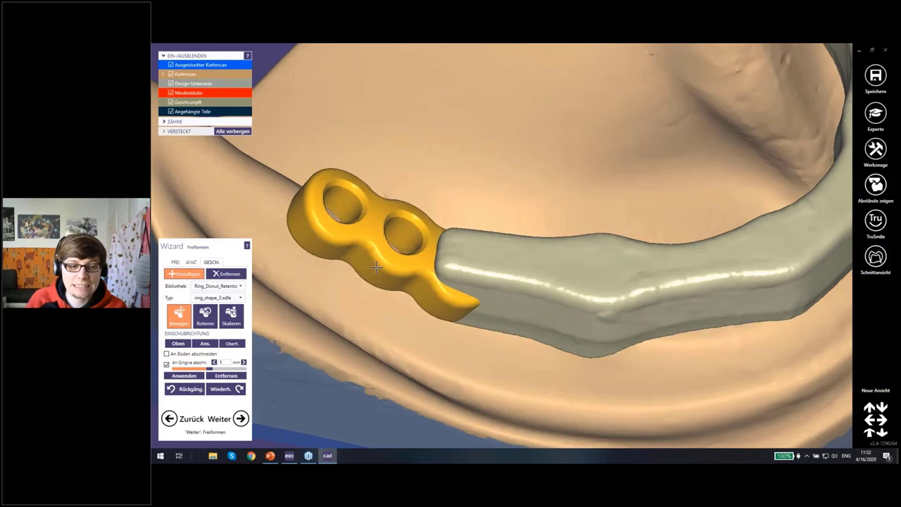
right_click_drag(456, 271, 376, 261)
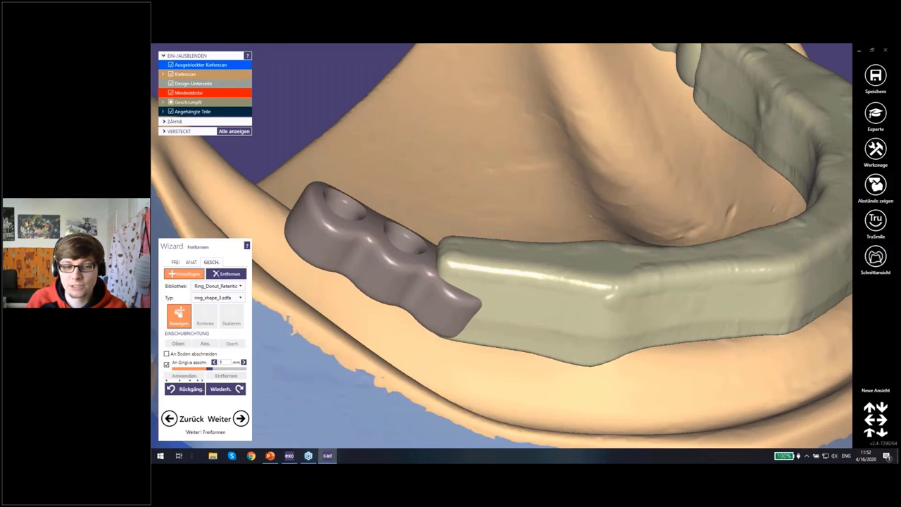
Place another ring attachment and make a first, failed attempt to fuse it to the bar
left_click(515, 277)
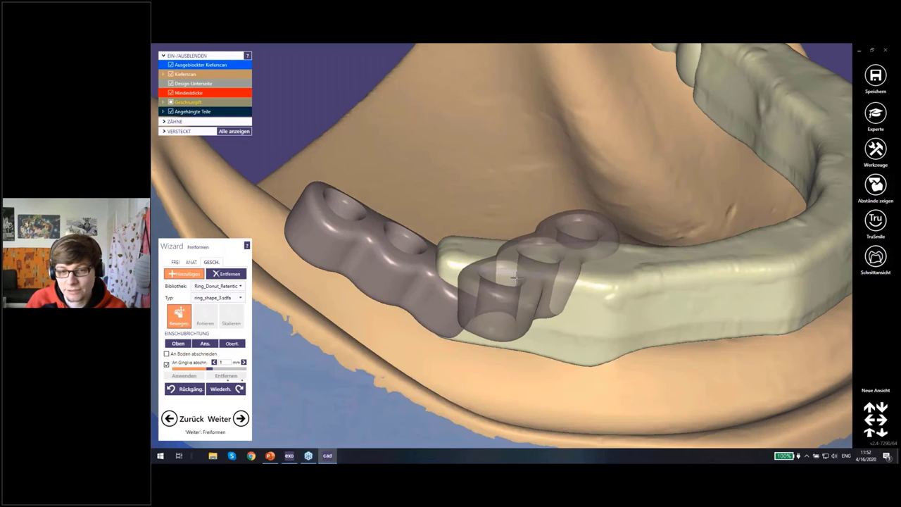
key("Home")
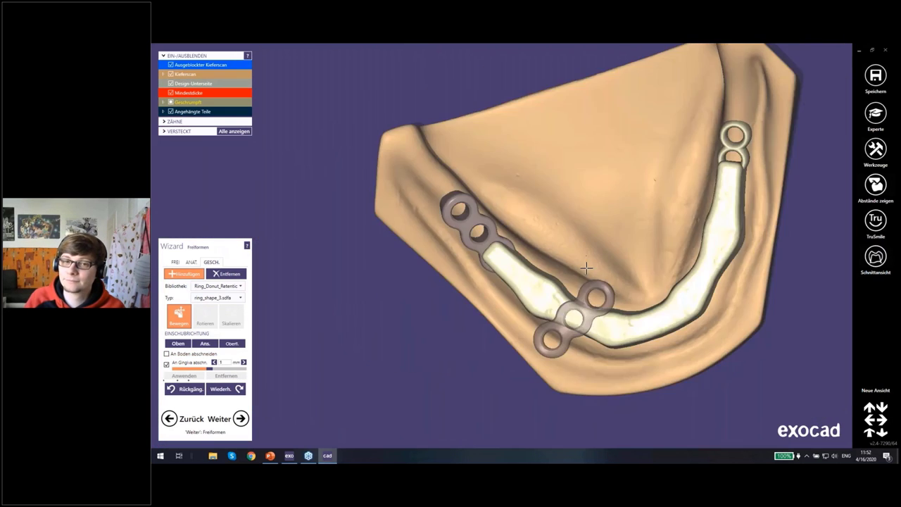
key("Down")
key("Down")
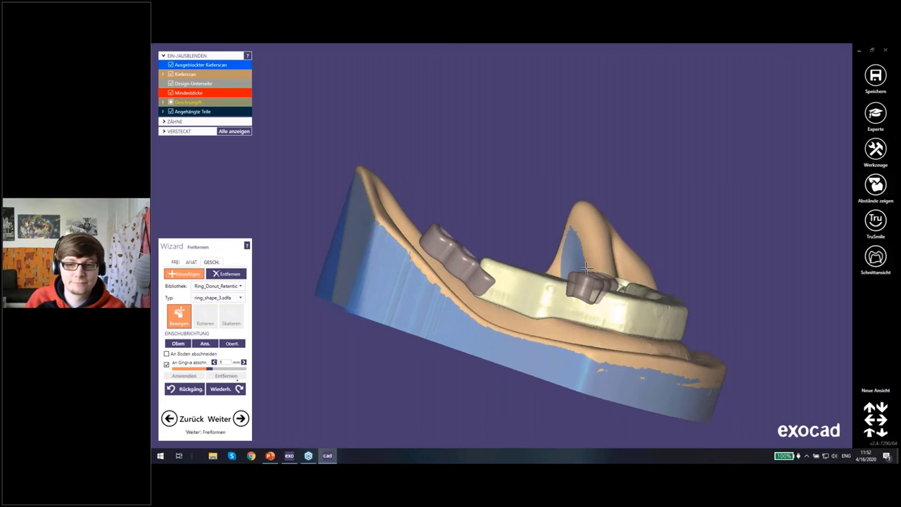
key("Up")
key("Up")
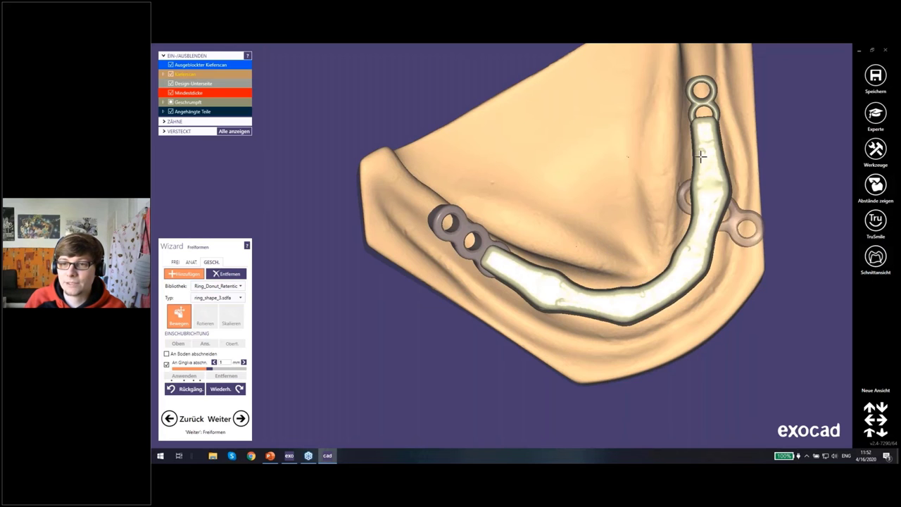
key("Down")
key("Down")
left_click(581, 273)
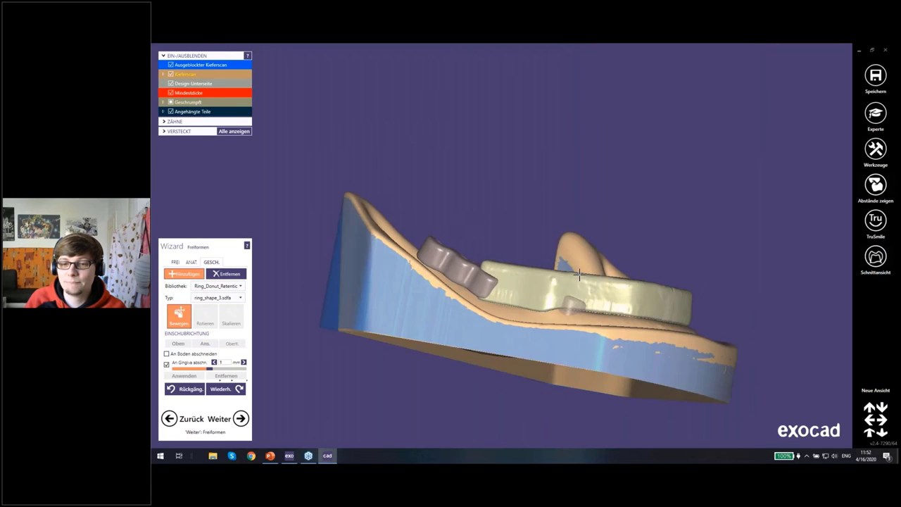
Re-check the ring's position from several angles and merge it with the bar end
key("Up")
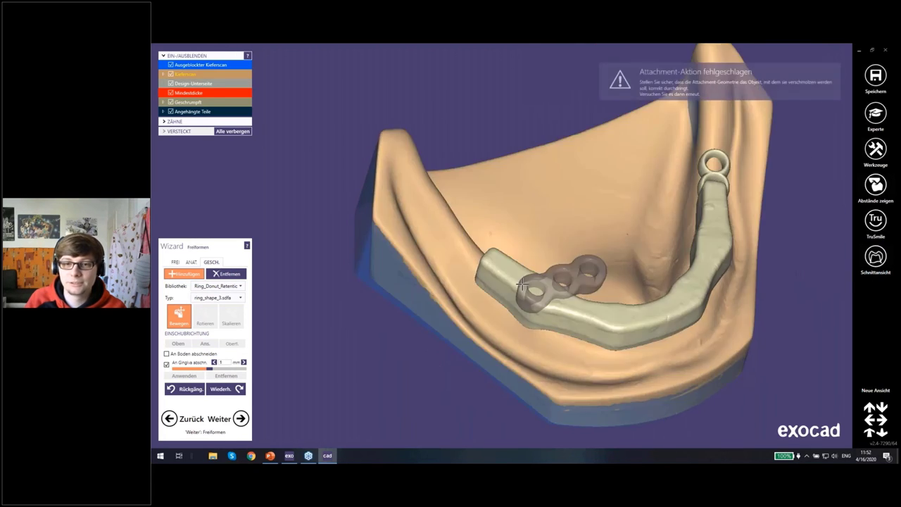
scroll(456, 278, "up", 2)
scroll(457, 278, "down", 2)
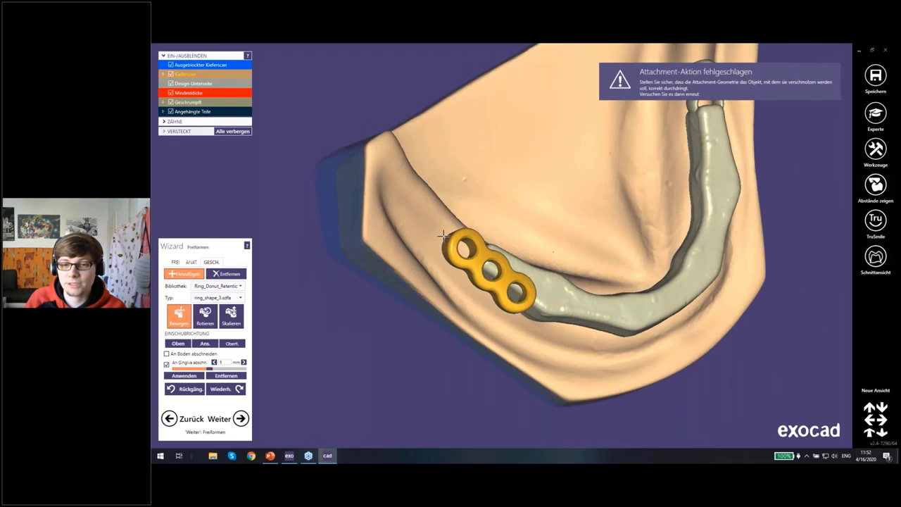
key("Down")
right_click_drag(477, 258, 436, 273)
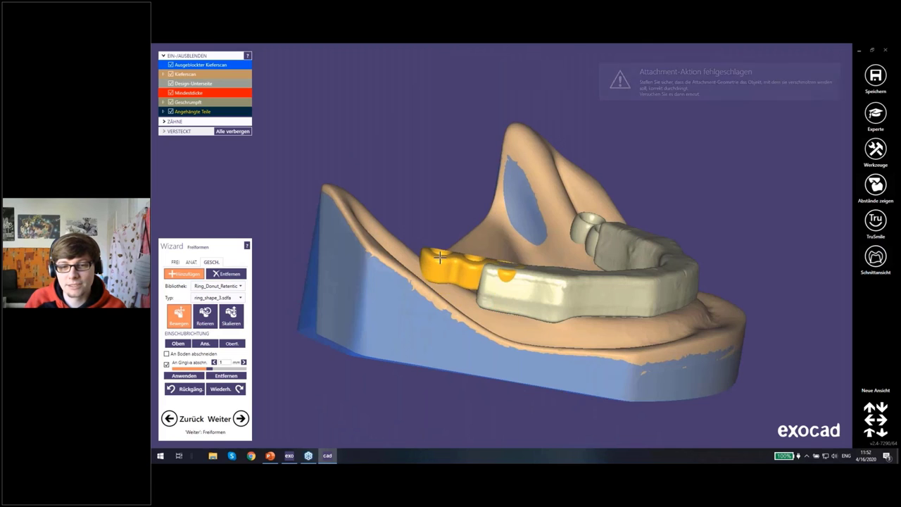
mouse_move(439, 257)
right_mouse_down()
mouse_move(423, 250)
mouse_move(453, 256)
mouse_move(399, 255)
right_mouse_up()
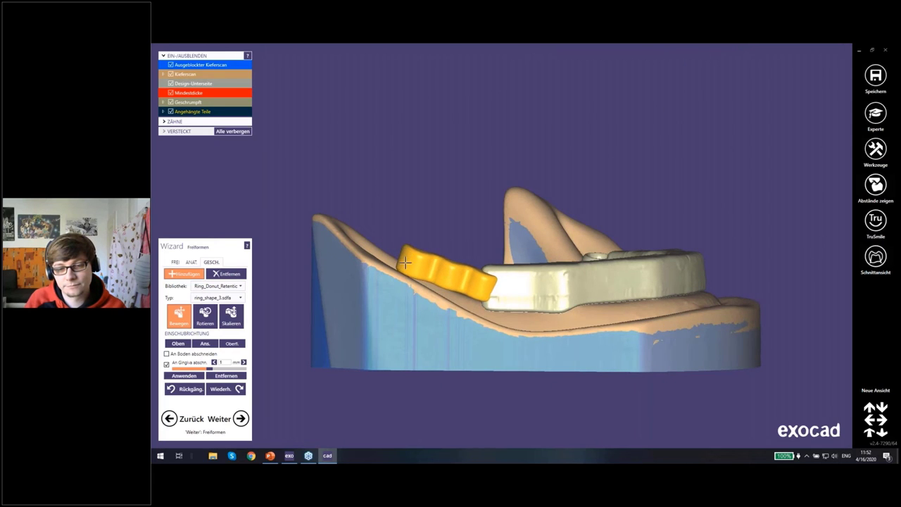
right_click_drag(405, 263, 230, 375)
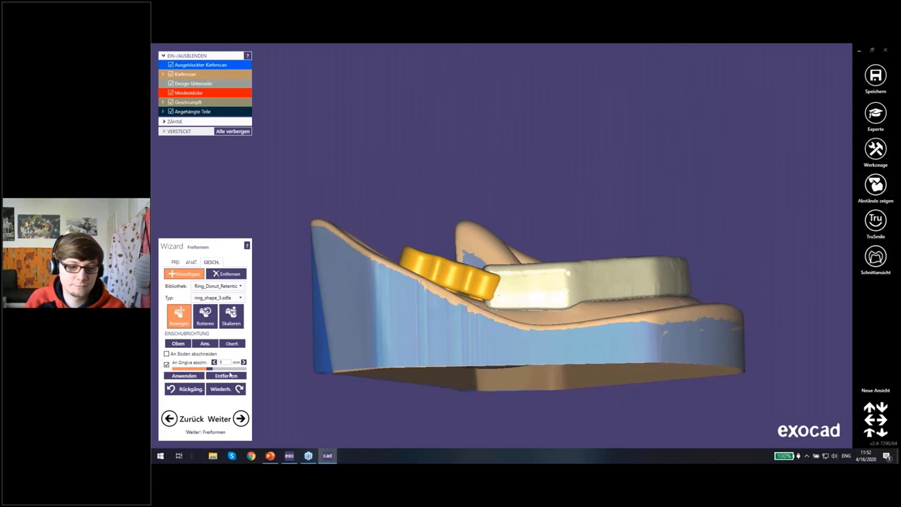
left_click(185, 377)
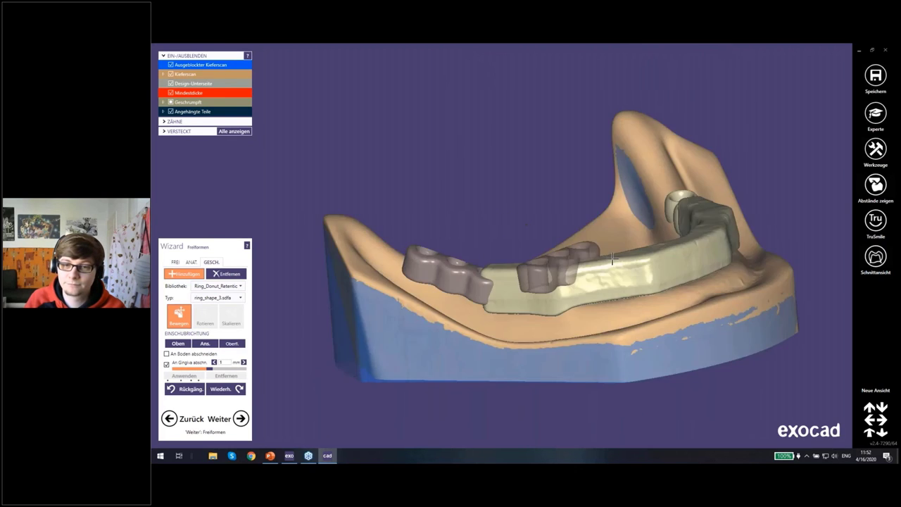
Reposition the translucent ring attachment, dragging it off the jaw onto the bar
left_click(613, 250)
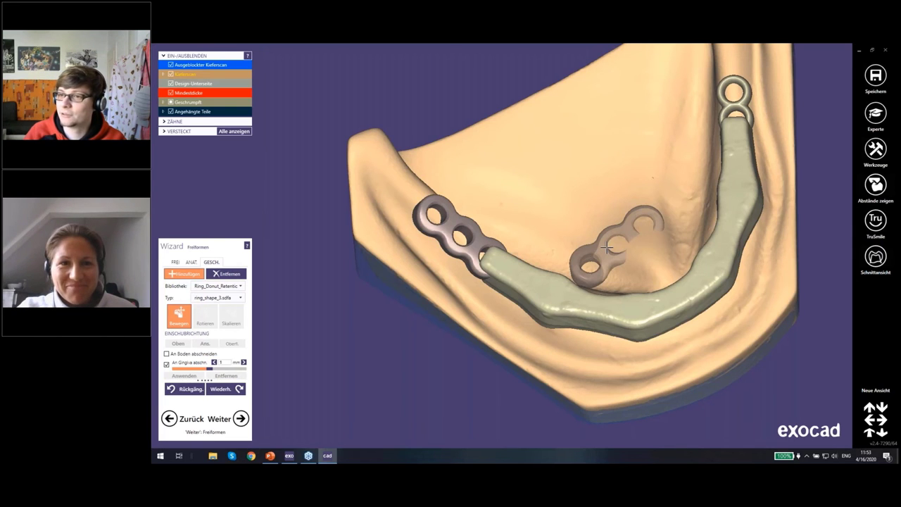
left_click(606, 247)
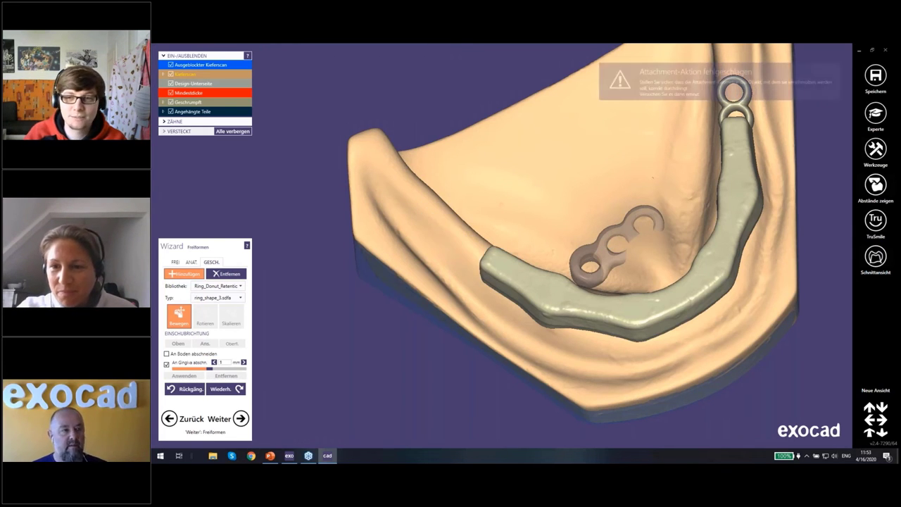
left_click_drag(611, 246, 593, 282)
right_click_drag(594, 281, 526, 342)
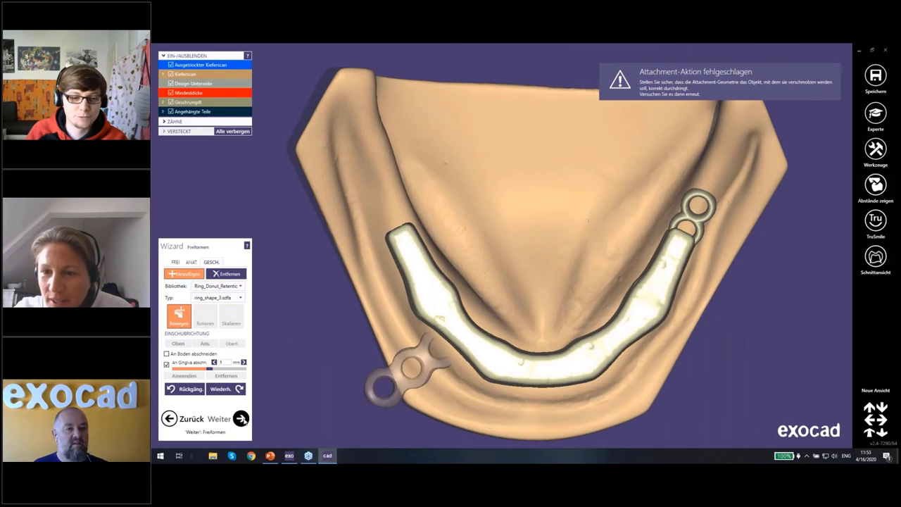
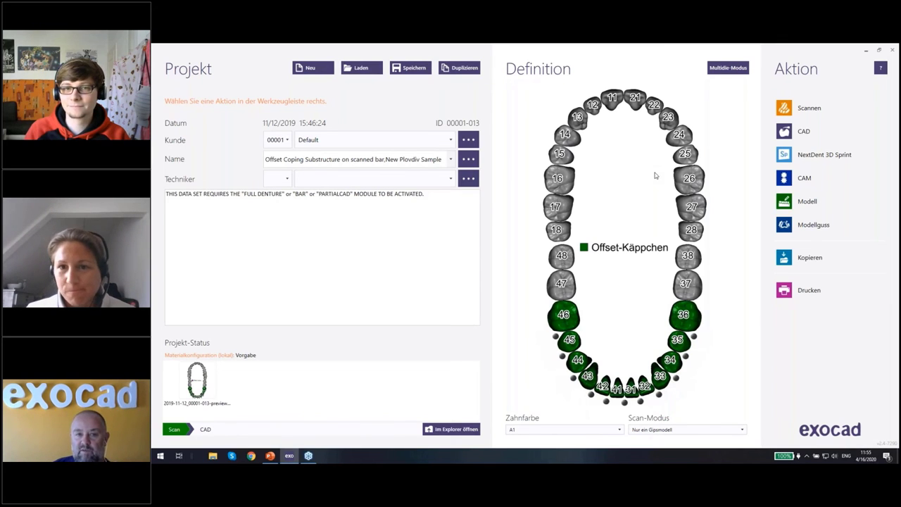
Search for 'substr' and load the 'Reduced restoration on scanned bar' sample project (00001-014)
left_click(361, 68)
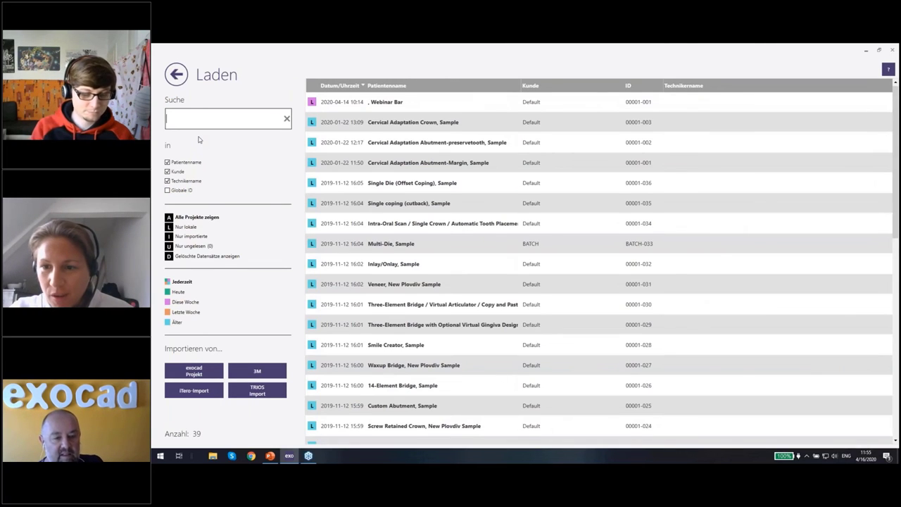
type("substr")
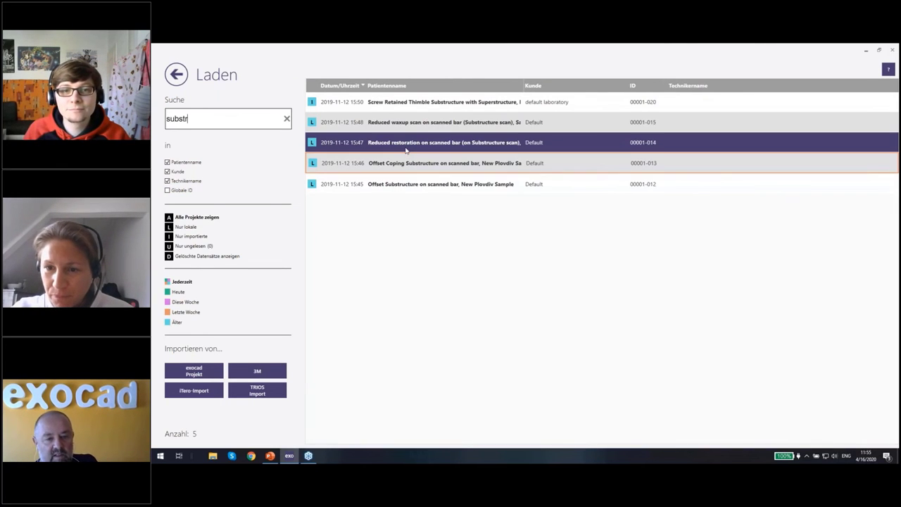
left_click(406, 145)
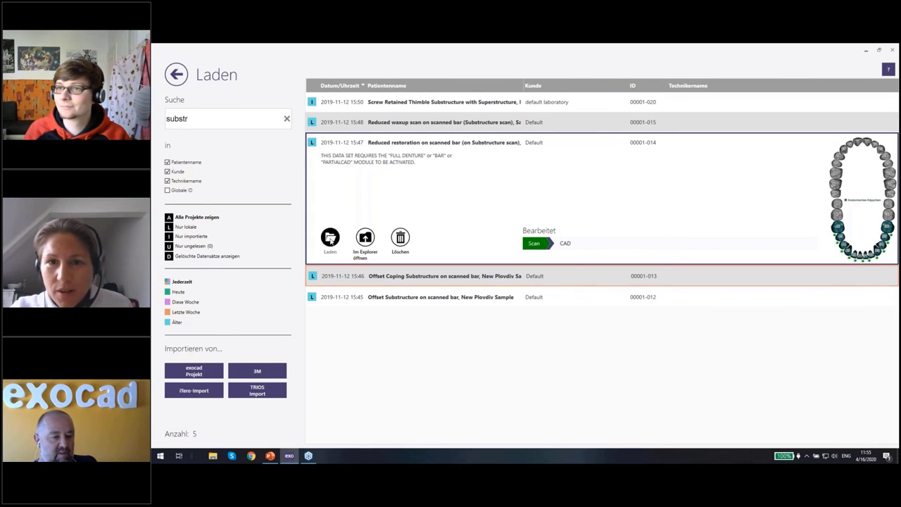
left_click(330, 237)
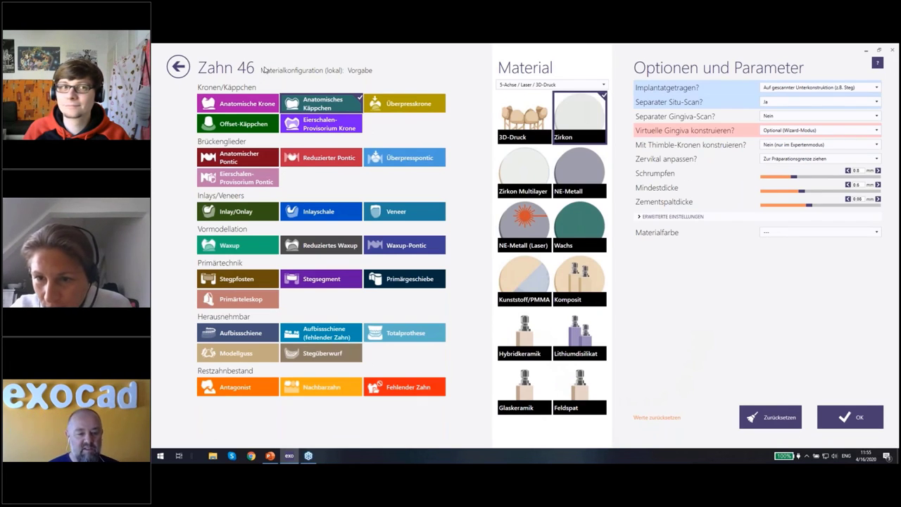
Close tooth 46's restoration dialog and launch the CAD design for the bar case
key("Escape")
left_click(800, 133)
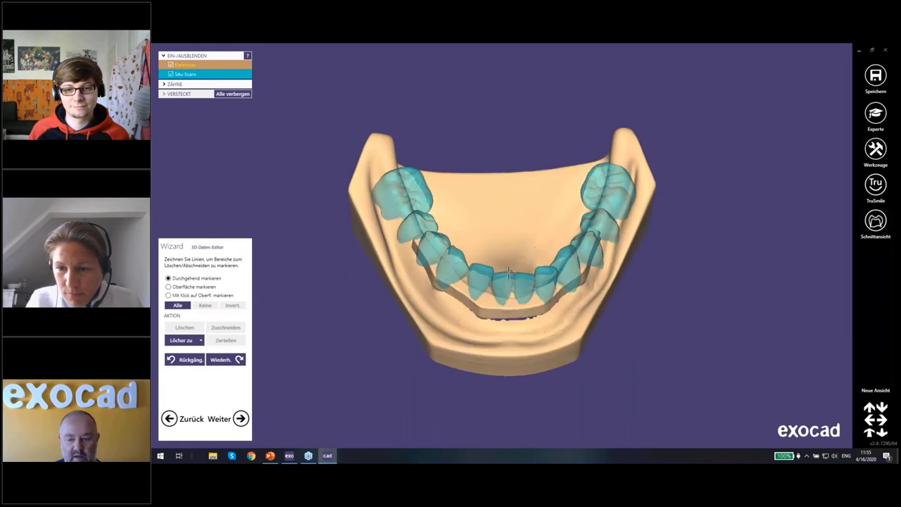
Lasso the dental arch and front-teeth area on the jaw scan, then return to the project overview
mouse_move(433, 215)
left_mouse_down()
mouse_move(404, 226)
mouse_move(443, 310)
mouse_move(618, 249)
mouse_move(598, 202)
left_mouse_up()
double_click(598, 202)
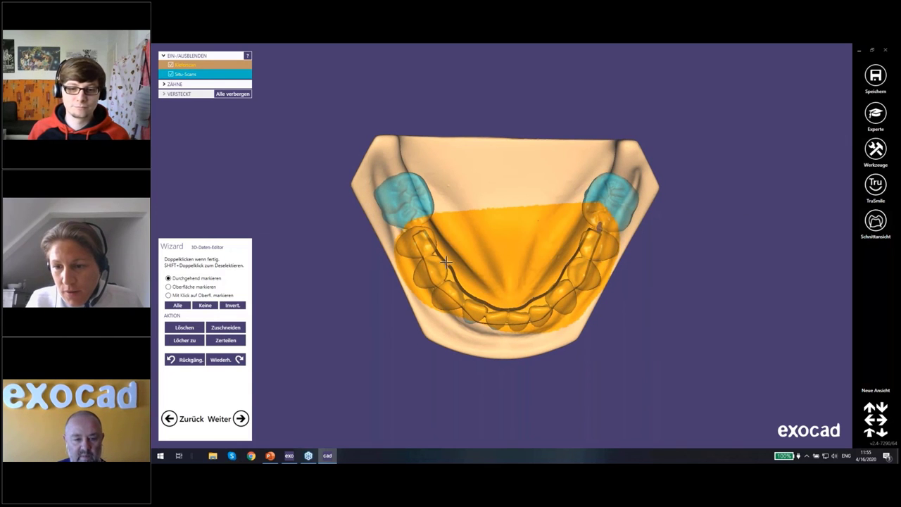
left_click_drag(430, 267, 532, 273)
double_click(532, 272)
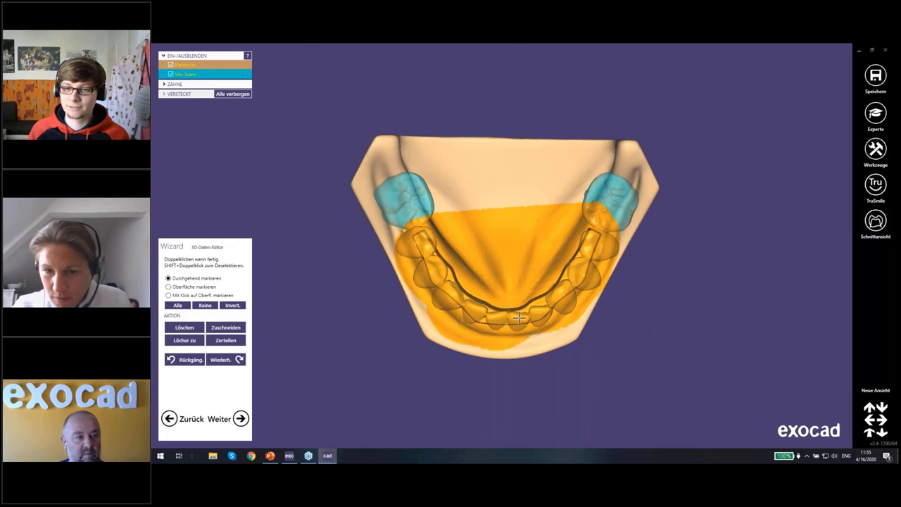
right_click_drag(521, 271, 519, 307)
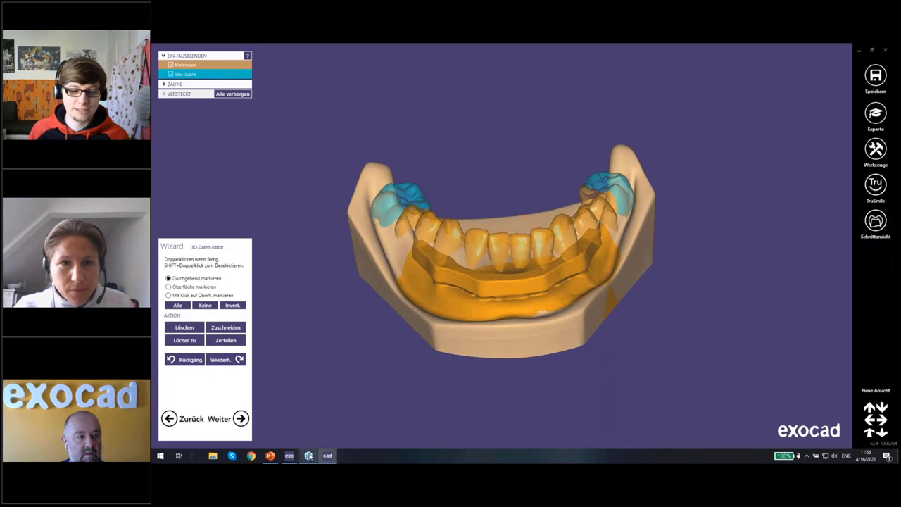
left_click(289, 455)
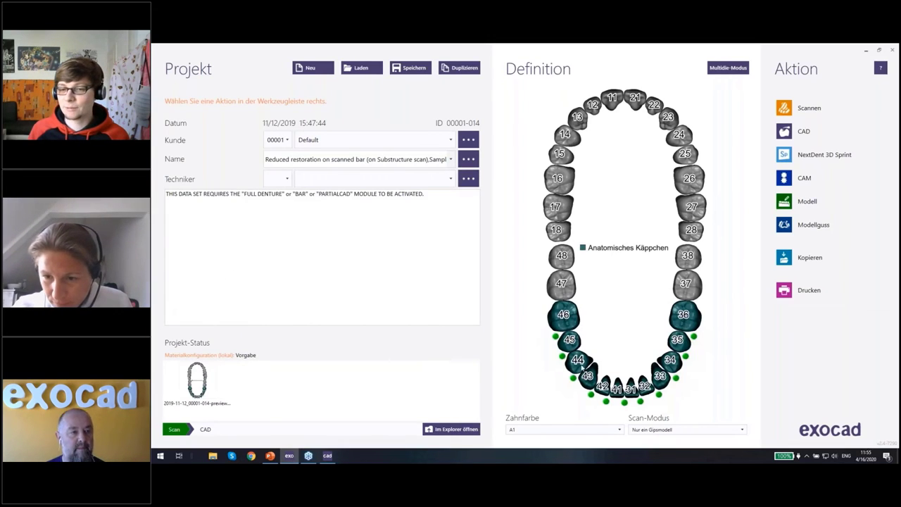
Check tooth 46's implant-supported choices without changing them, then bring the CAD wizard back
left_click(561, 315)
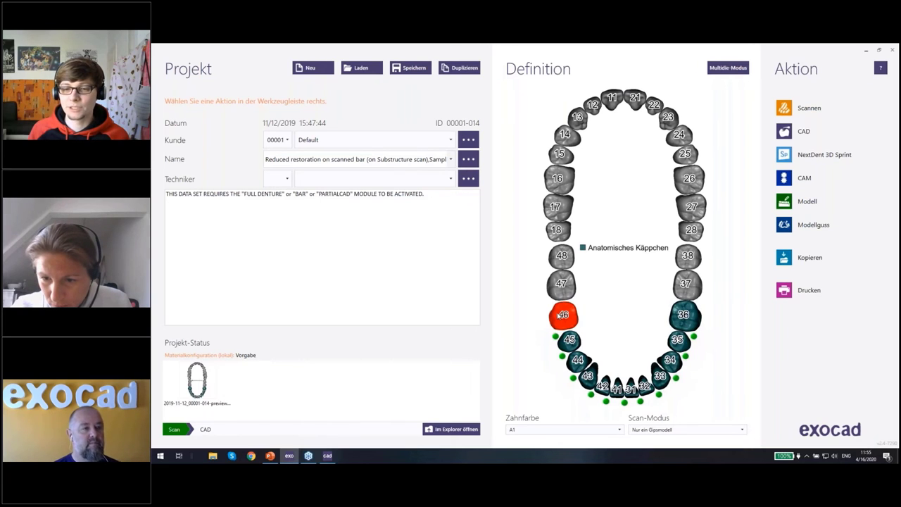
left_click(562, 315)
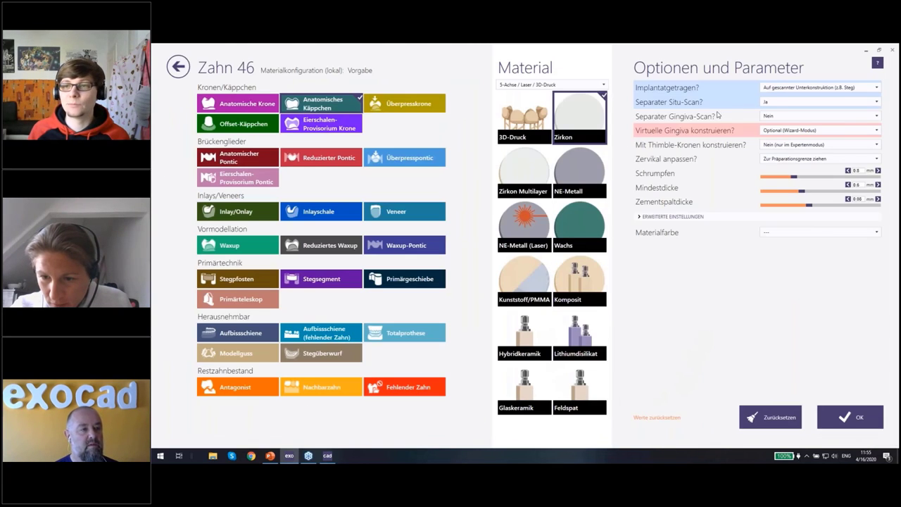
left_click(815, 88)
left_click(815, 88)
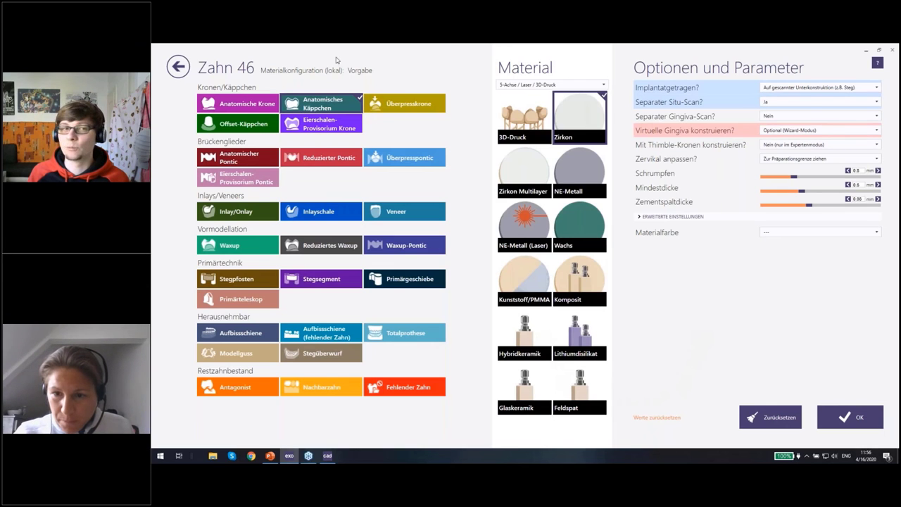
left_click(178, 66)
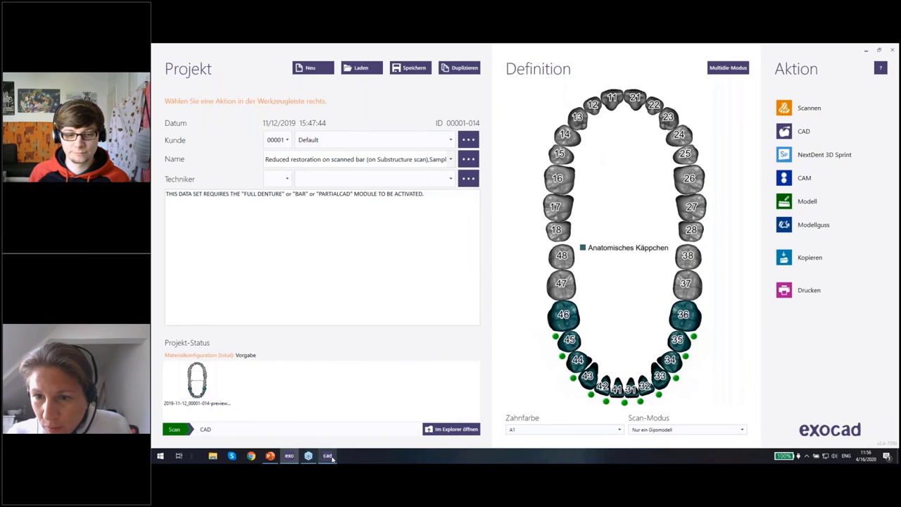
left_click(330, 456)
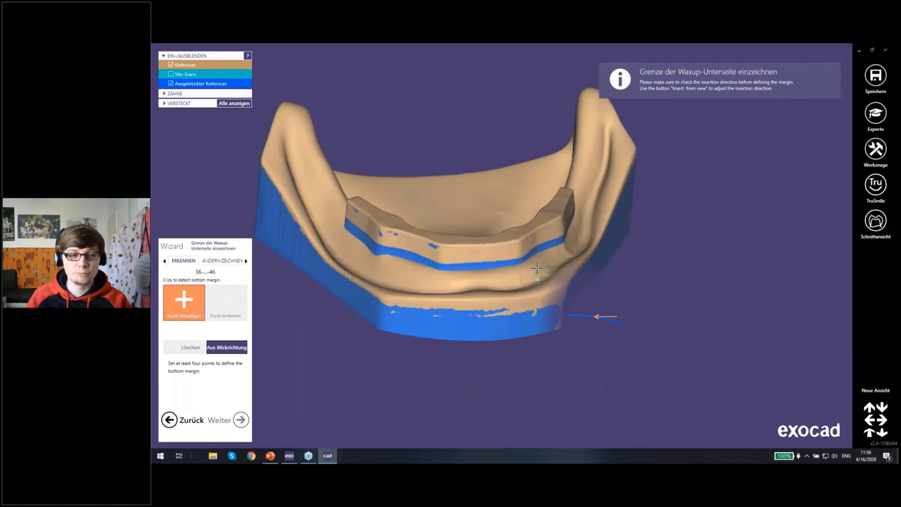
Place bottom margin points along the scanned bar and accept the detected margin
right_click_drag(536, 268, 516, 301)
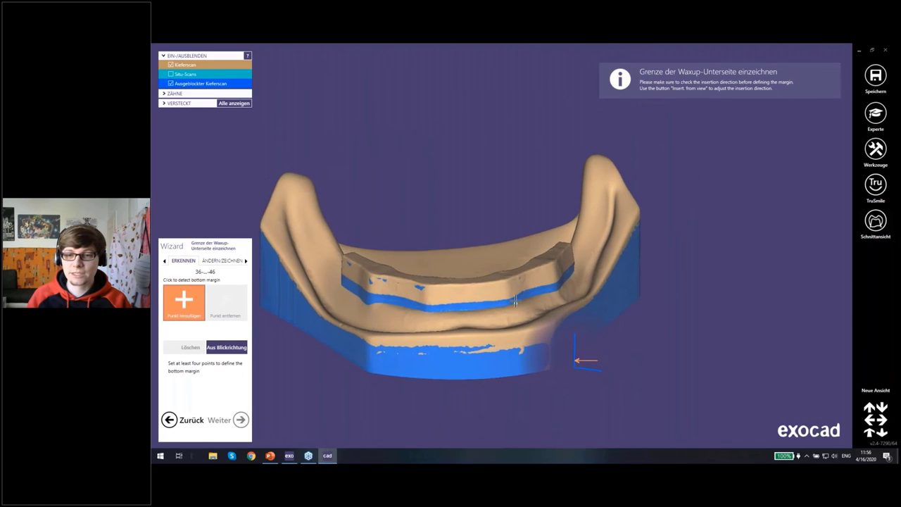
left_click(516, 301)
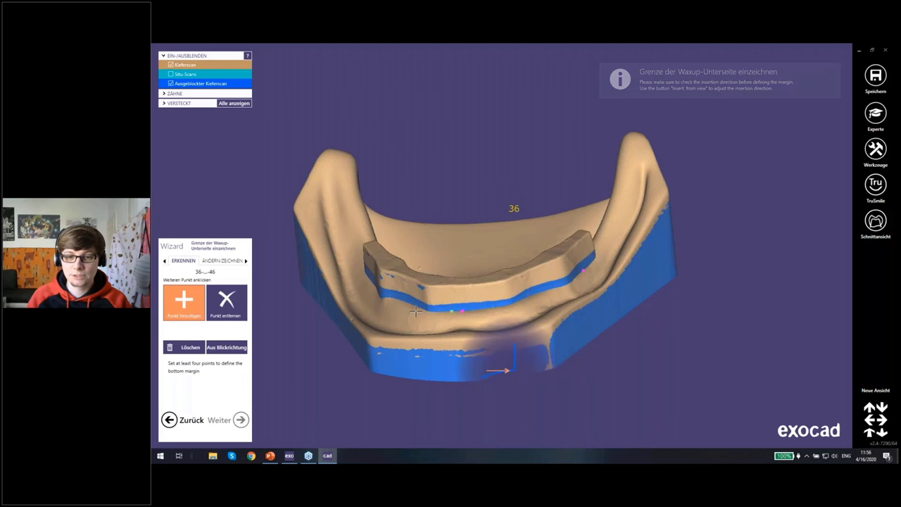
mouse_move(415, 310)
right_mouse_down()
mouse_move(402, 288)
mouse_move(544, 297)
mouse_move(441, 229)
right_mouse_up()
left_click(542, 295)
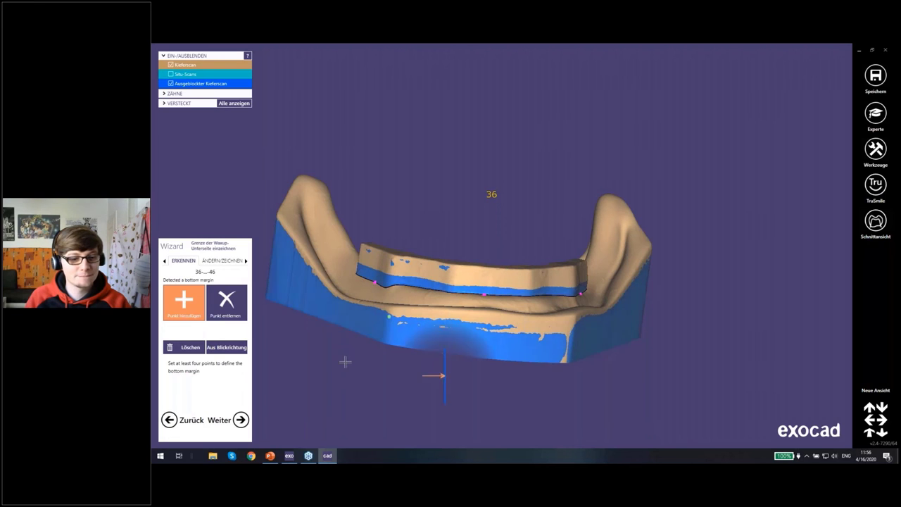
left_click(240, 419)
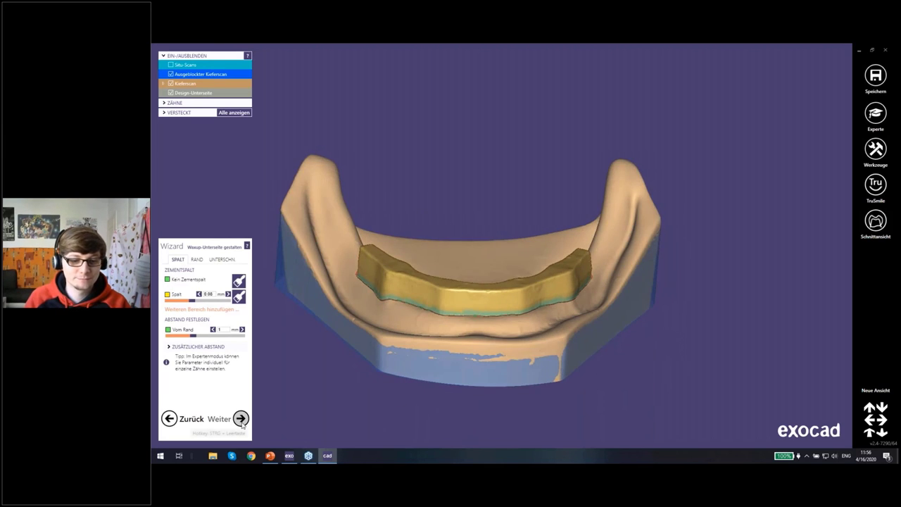
Accept the 0.98 mm cement gap and 1 mm margin distance for the wax-up underside
left_click(240, 418)
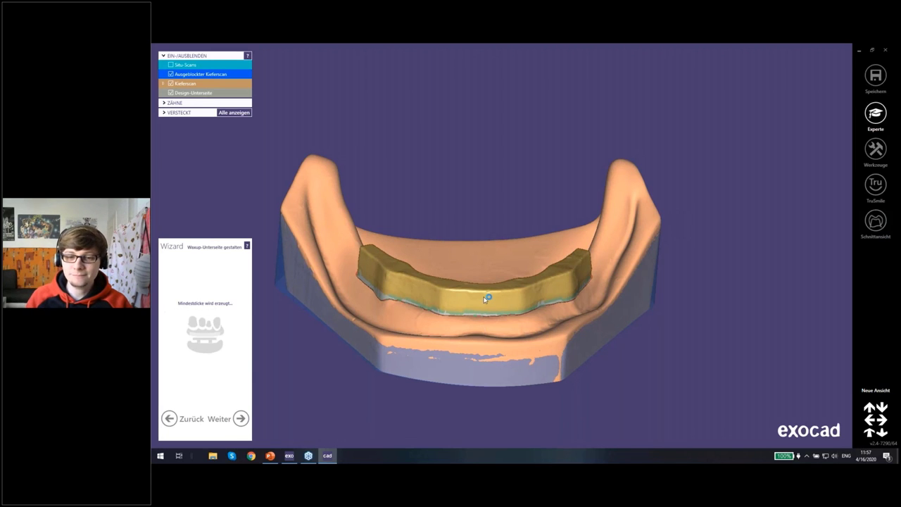
scroll(484, 299, "up", 2)
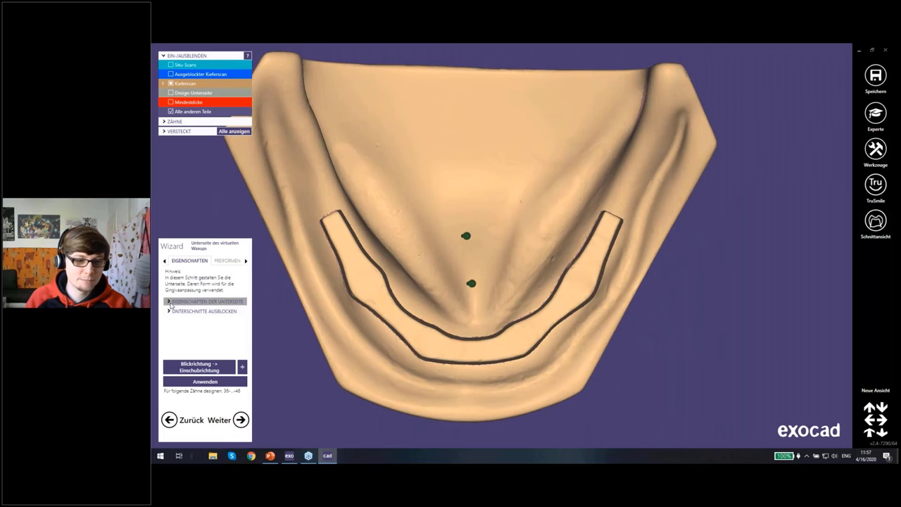
Set the underside Abstand to 1 mm and inspect the computed underside from several angles
left_click(203, 301)
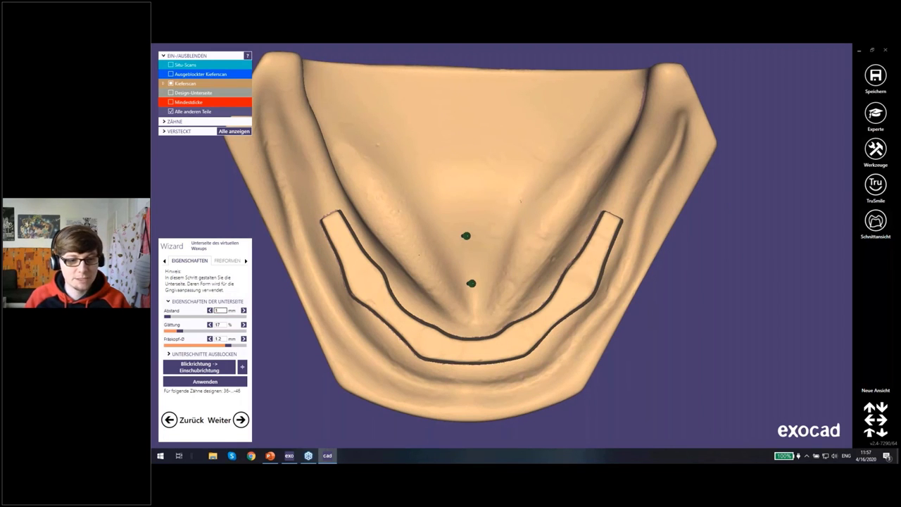
key("Return")
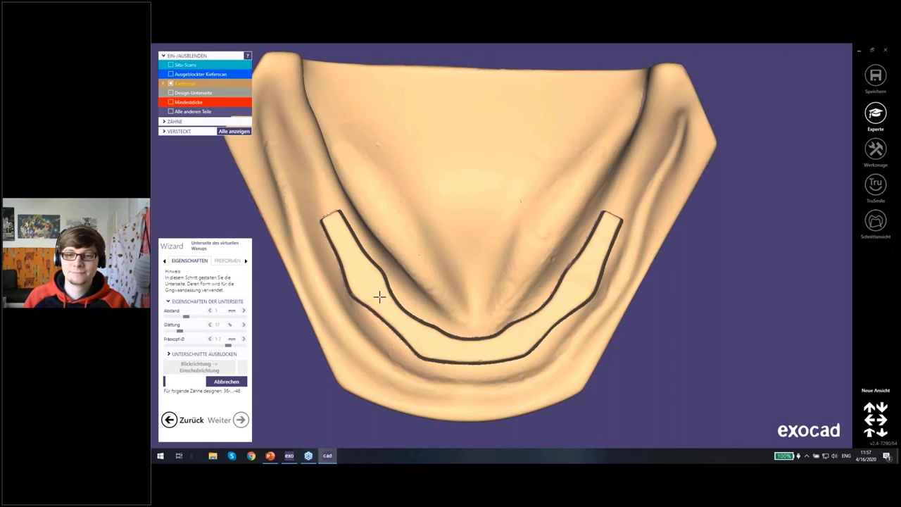
right_click_drag(385, 276, 453, 264)
scroll(457, 261, "up", 2)
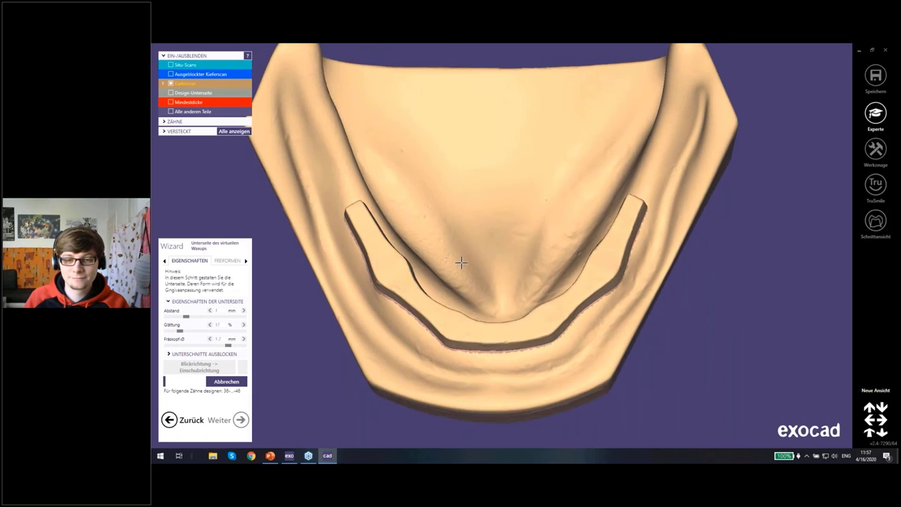
scroll(458, 262, "up", 2)
scroll(461, 262, "up", 2)
scroll(472, 268, "down", 4)
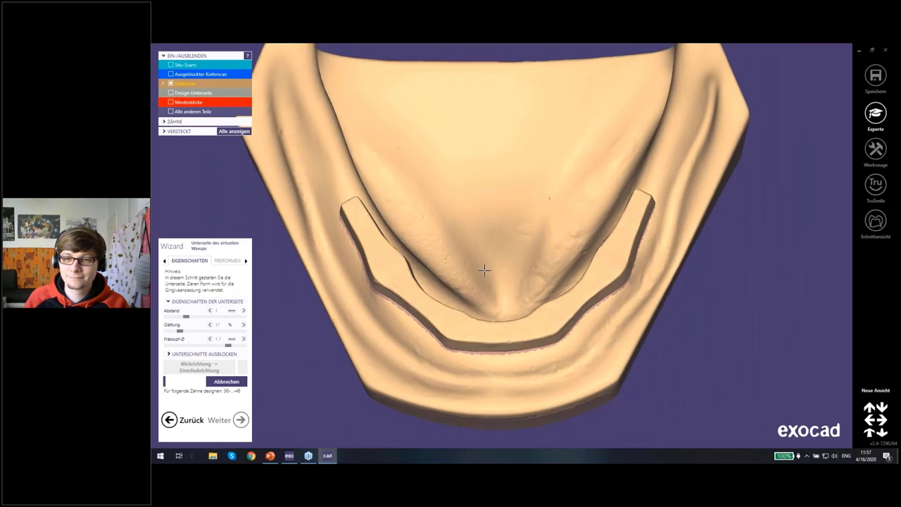
right_click_drag(482, 267, 484, 270)
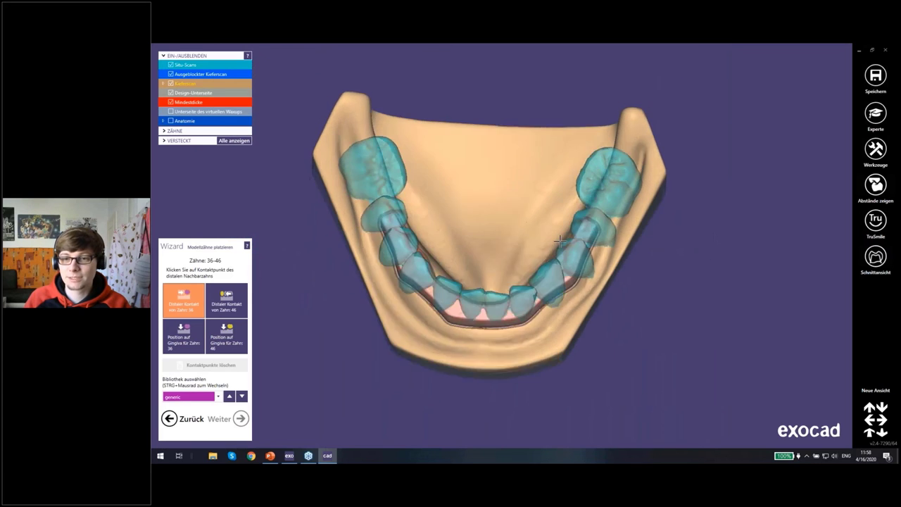
Mark the distal contact and gingiva points for teeth 36 and 46, then advance to tooth placement
mouse_move(558, 241)
right_mouse_down()
mouse_move(625, 158)
mouse_move(613, 185)
right_mouse_up()
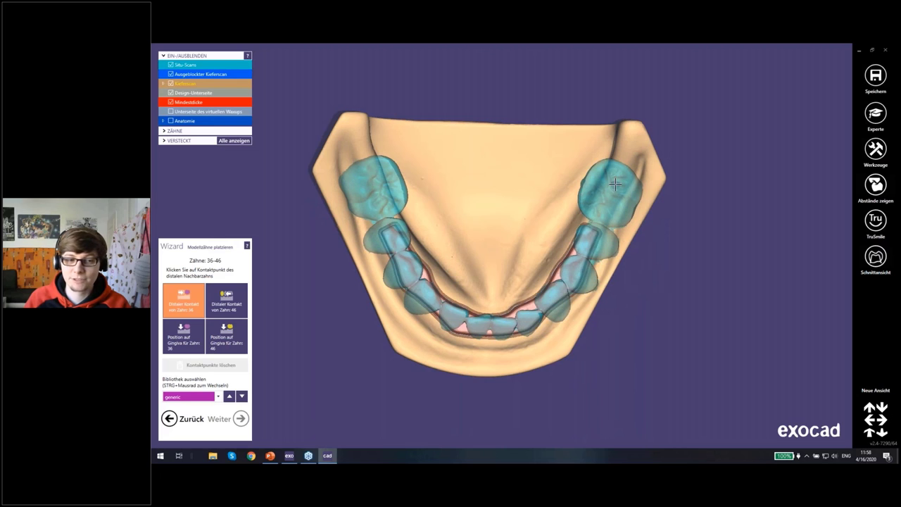
left_click(616, 172)
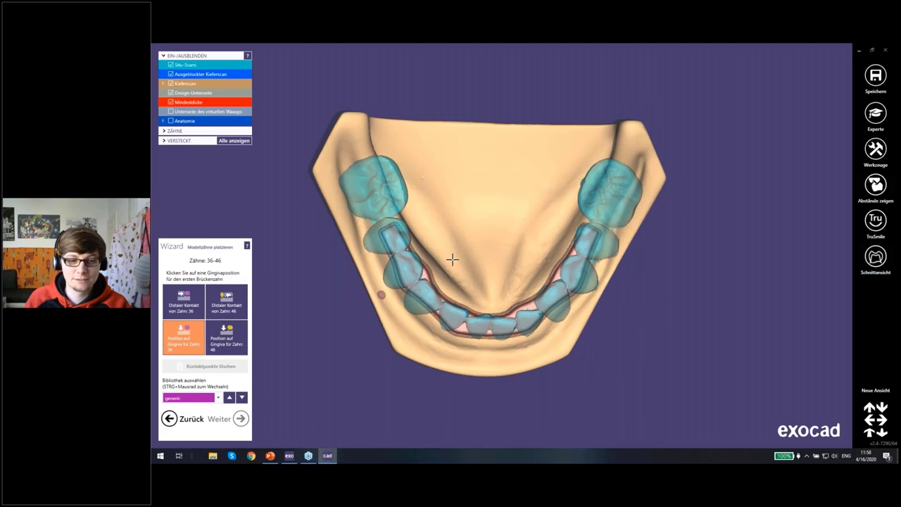
left_click(611, 189)
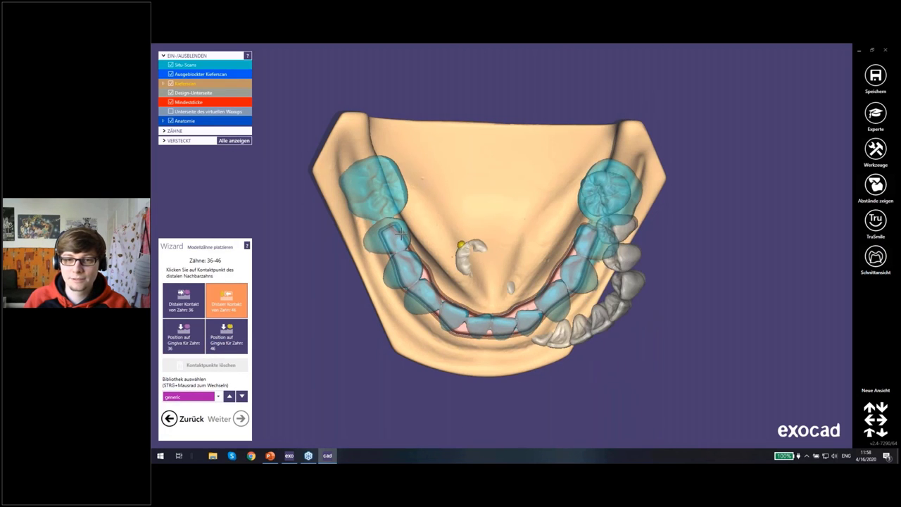
left_click(364, 160)
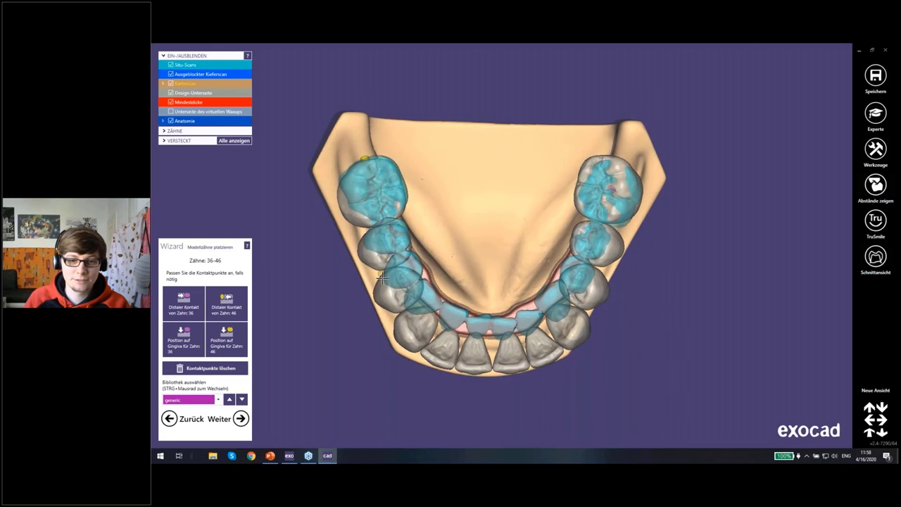
left_click(240, 420)
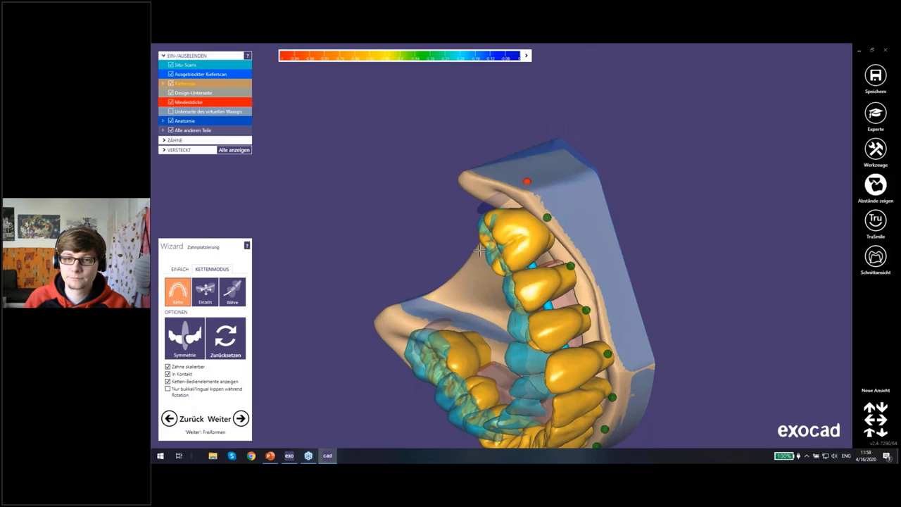
Nudge a front tooth and shift another slightly upward in chain mode, checking from top and front views
mouse_move(546, 216)
right_mouse_down()
mouse_move(437, 361)
mouse_move(466, 197)
mouse_move(439, 204)
mouse_move(470, 177)
right_mouse_up()
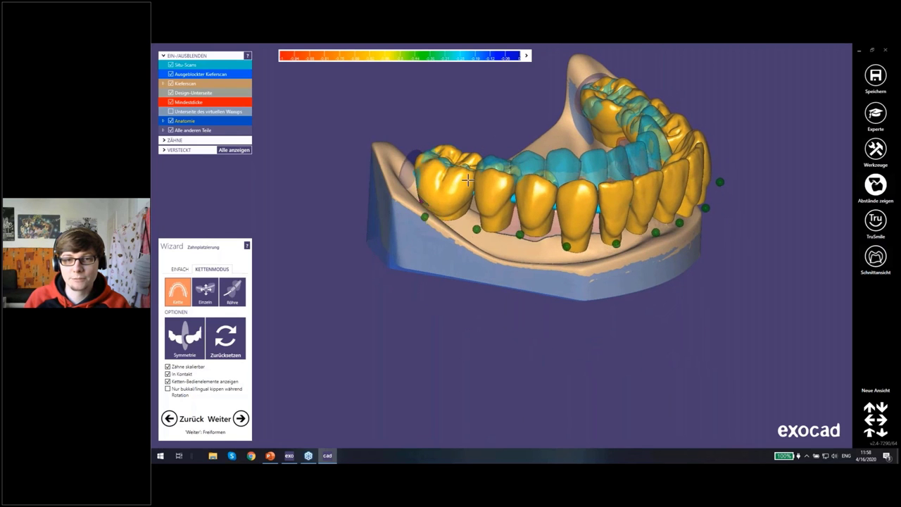
mouse_move(629, 190)
right_mouse_down()
mouse_move(586, 241)
mouse_move(596, 188)
right_mouse_up()
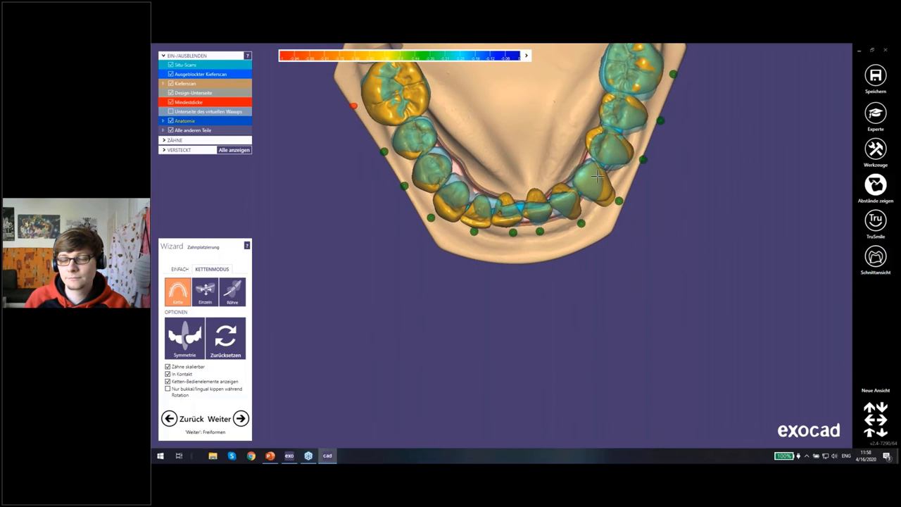
mouse_move(596, 187)
right_mouse_down()
mouse_move(597, 226)
mouse_move(589, 206)
mouse_move(451, 207)
right_mouse_up()
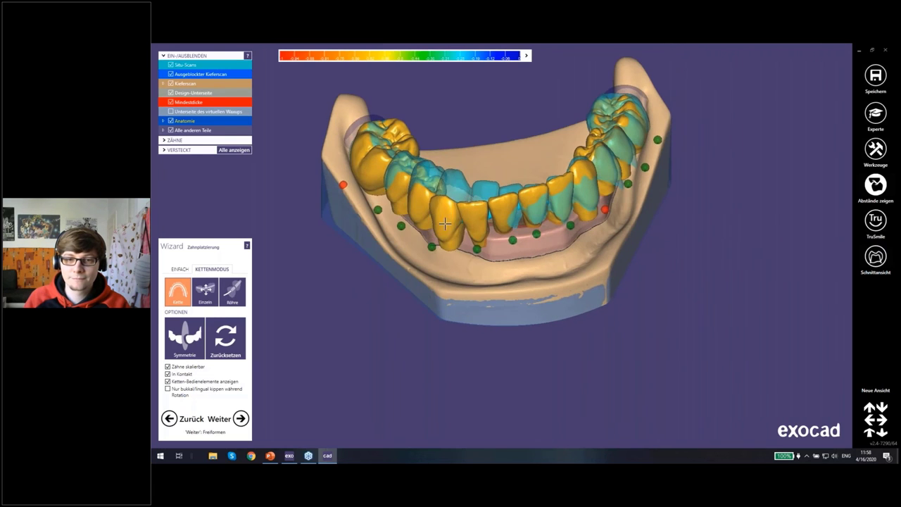
left_click_drag(450, 208, 455, 205)
mouse_move(453, 211)
right_mouse_down()
mouse_move(438, 213)
mouse_move(440, 204)
right_mouse_up()
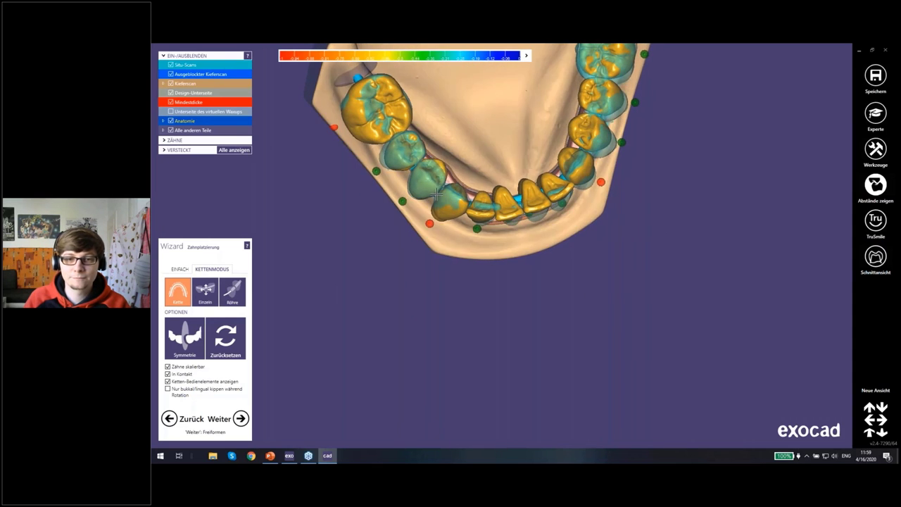
right_click_drag(454, 202, 407, 202)
left_click_drag(407, 202, 410, 196)
right_click_drag(420, 198, 526, 195)
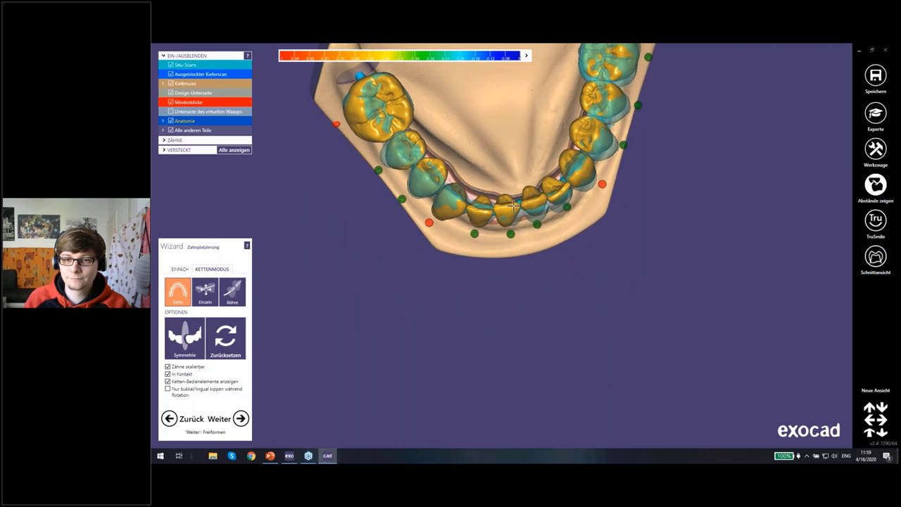
mouse_move(568, 189)
right_mouse_down()
mouse_move(614, 197)
mouse_move(538, 127)
mouse_move(537, 189)
mouse_move(508, 207)
mouse_move(454, 297)
mouse_move(468, 294)
mouse_move(394, 282)
mouse_move(394, 344)
right_mouse_up()
Advance from tooth placement through free-forming and adaptation to the Gingiva-Design step
left_click(240, 418)
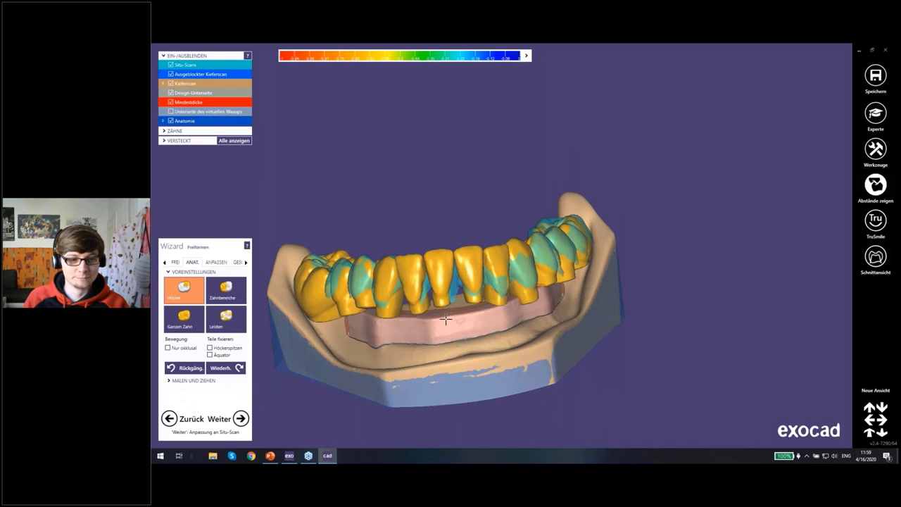
mouse_move(445, 306)
right_mouse_down()
mouse_move(445, 296)
mouse_move(445, 313)
right_mouse_up()
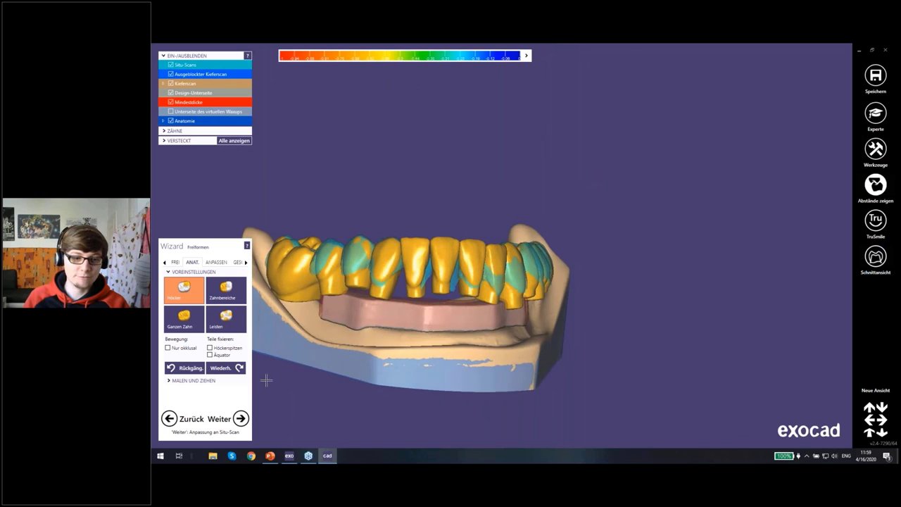
left_click(241, 419)
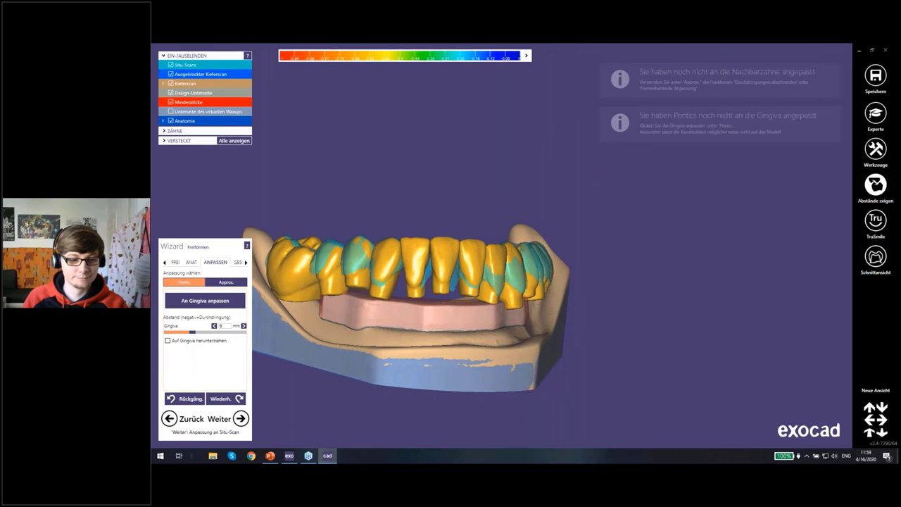
left_click(241, 418)
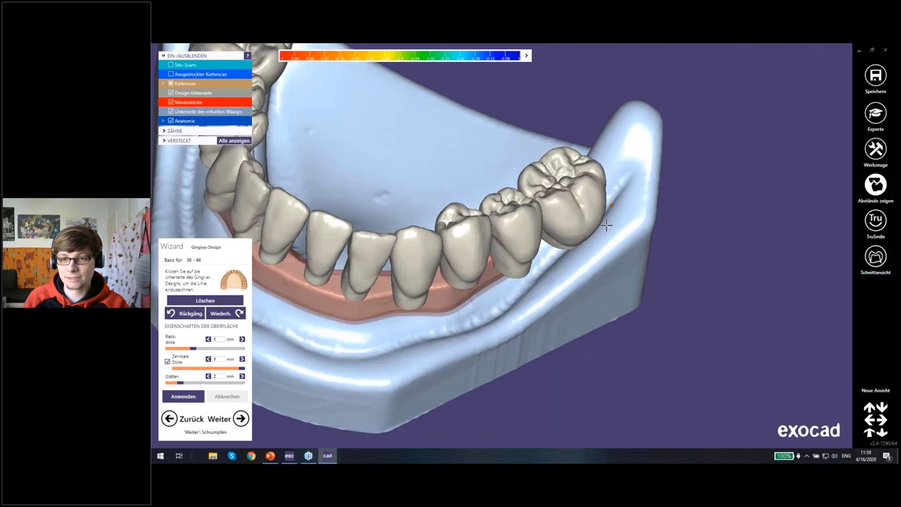
Draw the gingiva base line along the buccal side and front of the lower arch
left_click(516, 302)
left_click(395, 346)
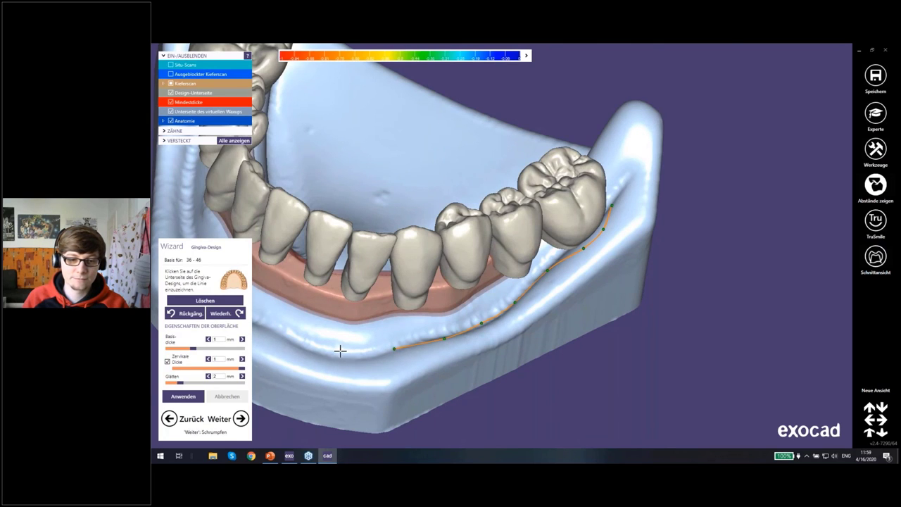
left_click(342, 352)
mouse_move(298, 331)
right_mouse_down()
mouse_move(503, 211)
mouse_move(478, 239)
right_mouse_up()
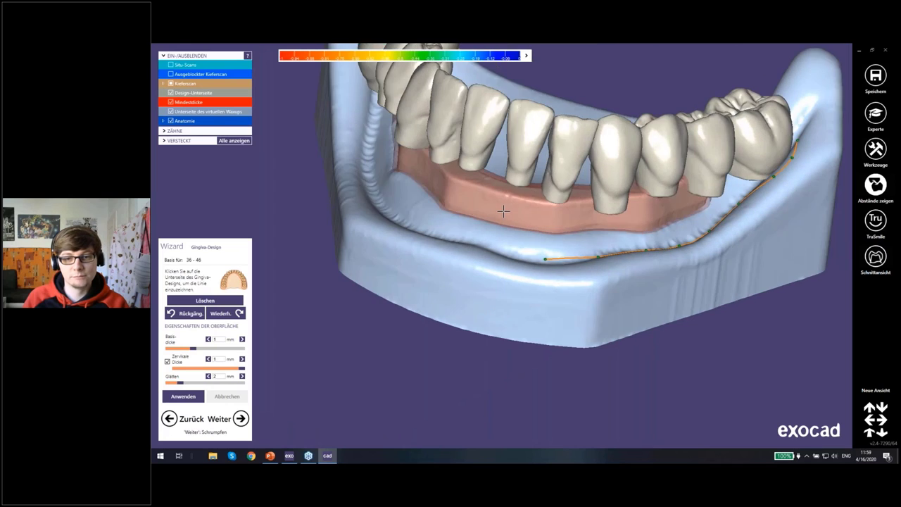
left_click(478, 239)
left_click(440, 223)
left_click(398, 195)
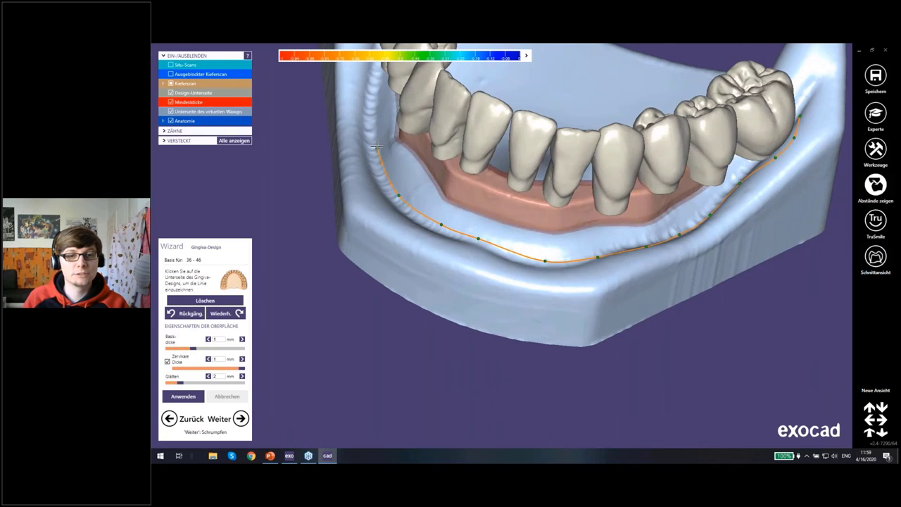
Carry the gingiva line behind the last molar and along the lingual side to close it
mouse_move(377, 145)
right_mouse_down()
mouse_move(402, 135)
mouse_move(482, 169)
mouse_move(478, 102)
mouse_move(528, 122)
mouse_move(509, 192)
right_mouse_up()
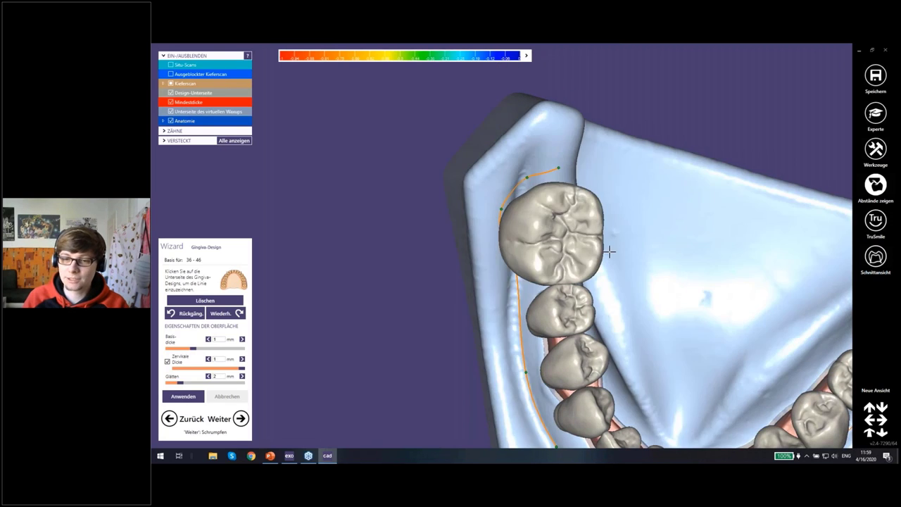
mouse_move(558, 168)
right_mouse_down()
mouse_move(577, 260)
mouse_move(595, 247)
right_mouse_up()
left_click(596, 245)
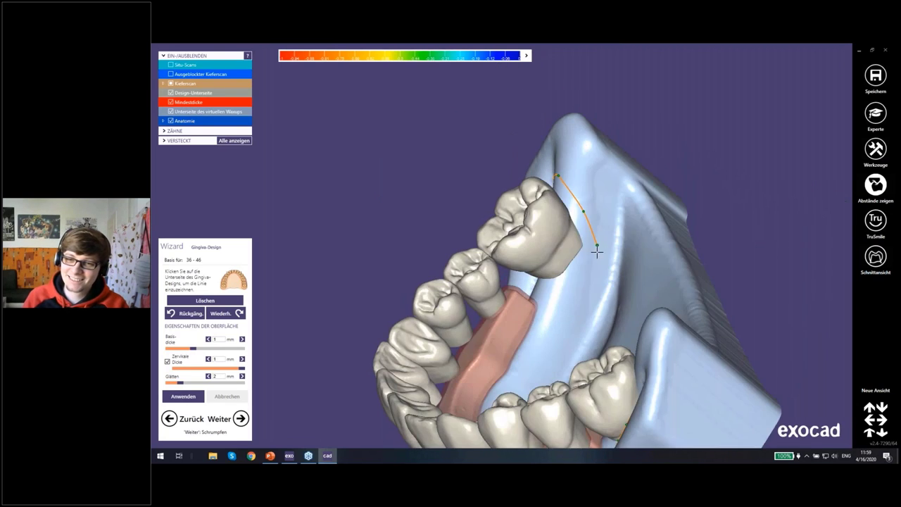
left_click(585, 311)
mouse_move(570, 317)
right_mouse_down()
mouse_move(577, 284)
mouse_move(524, 255)
right_mouse_up()
left_click(521, 254)
left_click(466, 245)
left_click(413, 230)
left_click(359, 226)
left_click(333, 232)
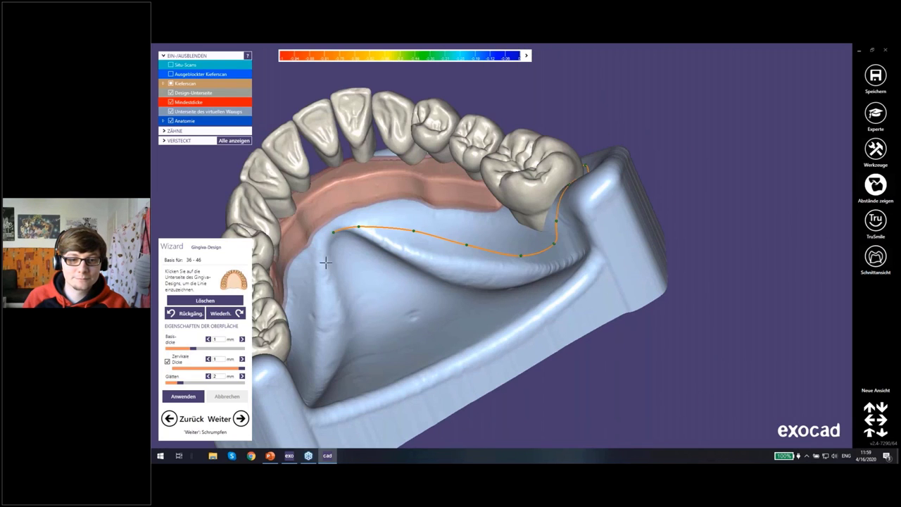
mouse_move(315, 278)
right_mouse_down()
mouse_move(426, 235)
mouse_move(441, 263)
right_mouse_up()
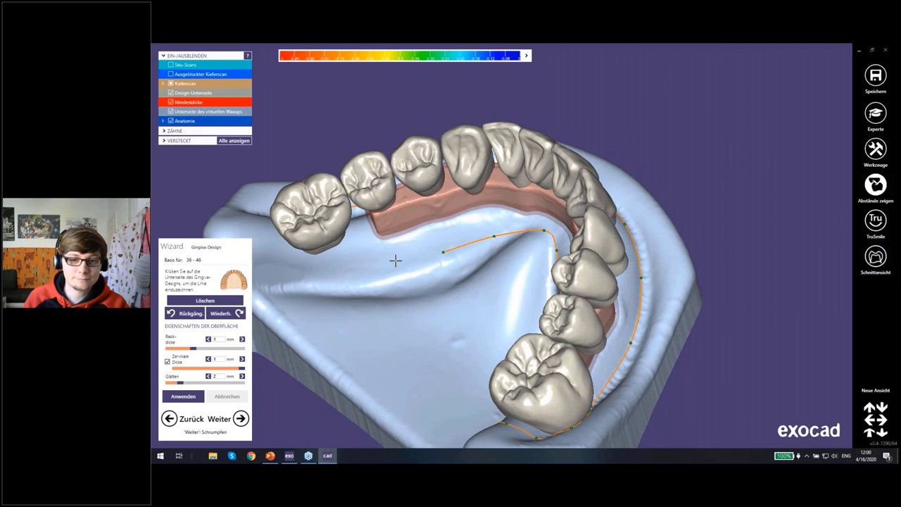
left_click(322, 268)
Rotate to a top-down view to inspect the newly generated gingiva part
right_click_drag(290, 253, 284, 244)
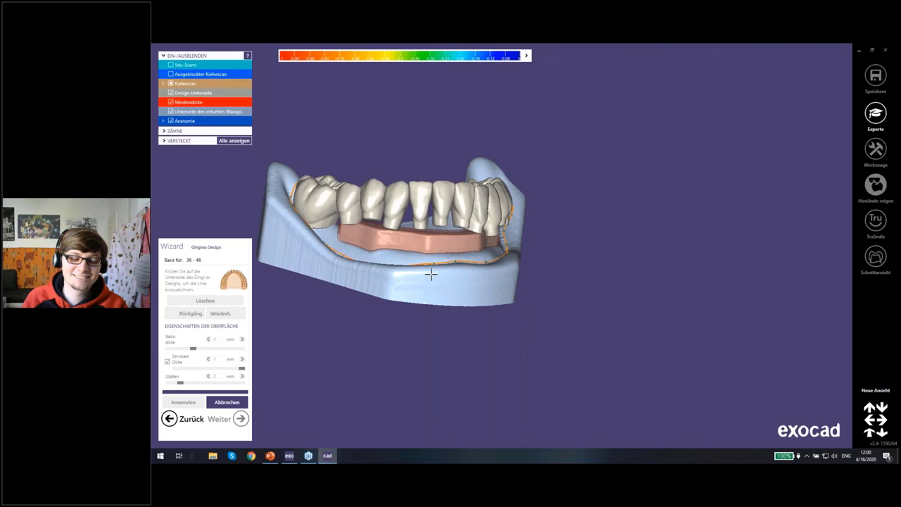
key("Up")
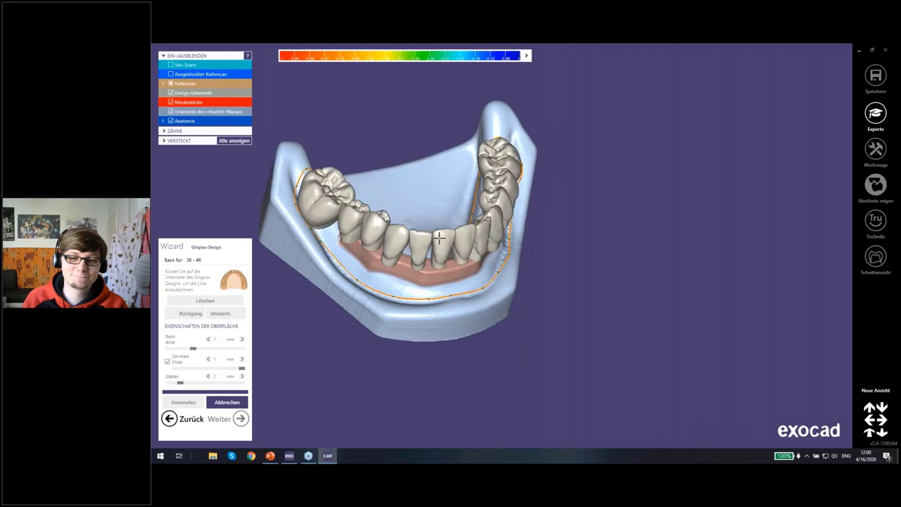
key("Up")
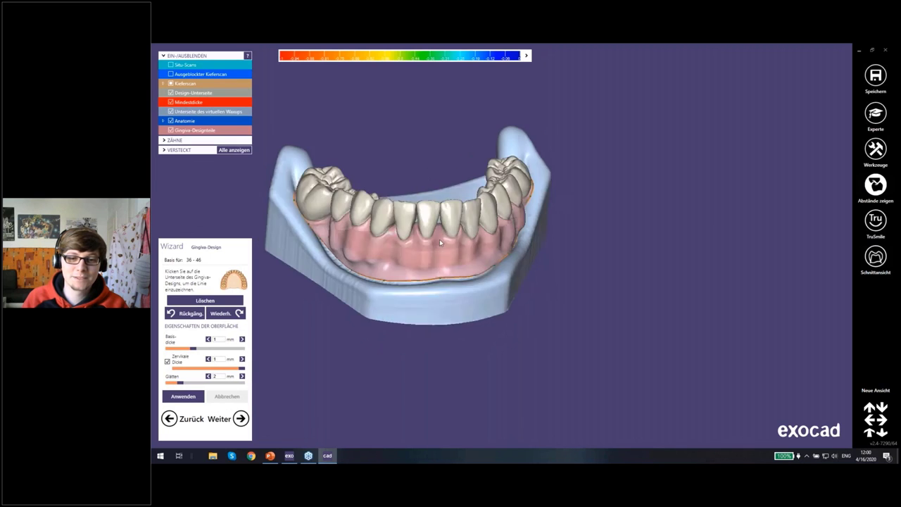
key("Down")
key("Up")
key("Up")
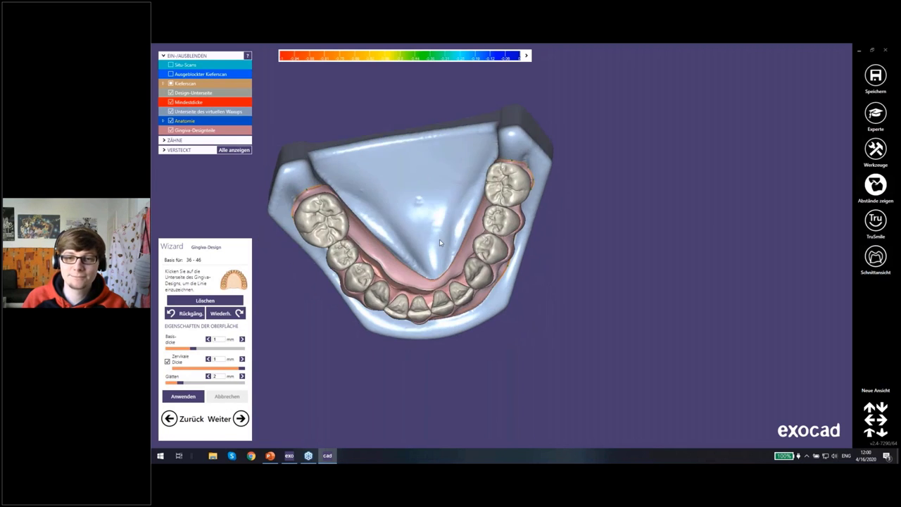
key("Down")
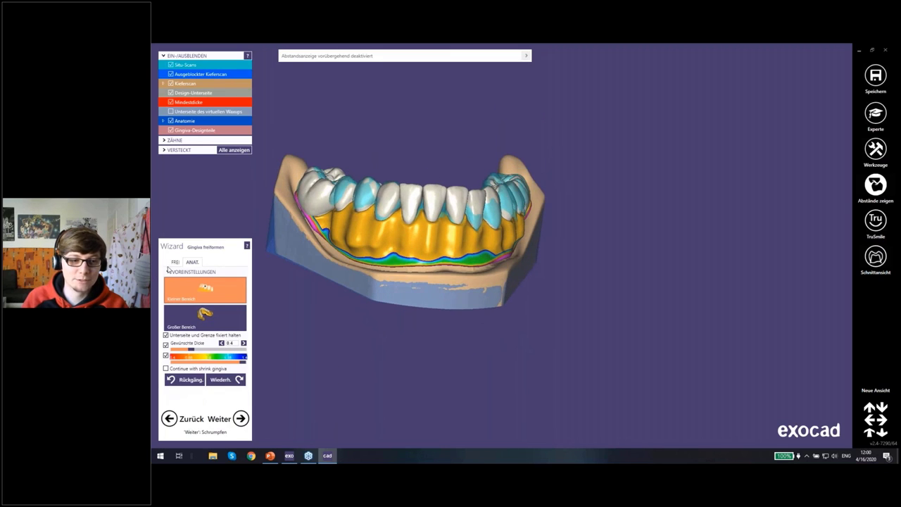
Smooth the gingiva over the root bulges with Glätten
left_click(173, 262)
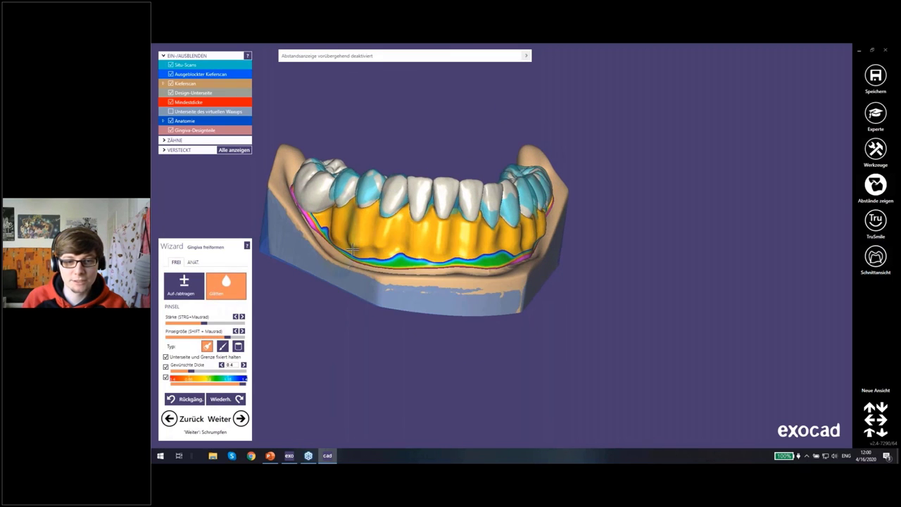
left_click_drag(353, 248, 359, 246)
right_click_drag(518, 253, 573, 208)
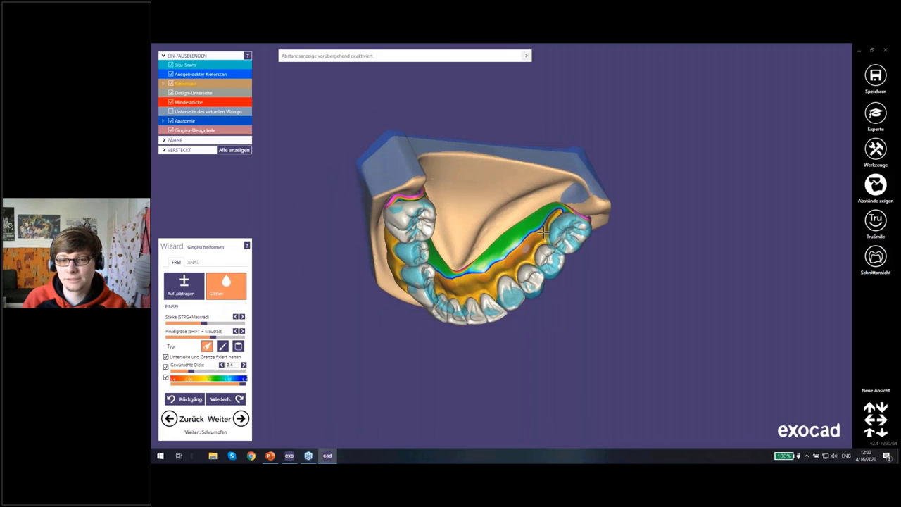
Thicken the thin green lingual gingiva with Auf-/abtragen, from the left molars through the middle
left_click(204, 295)
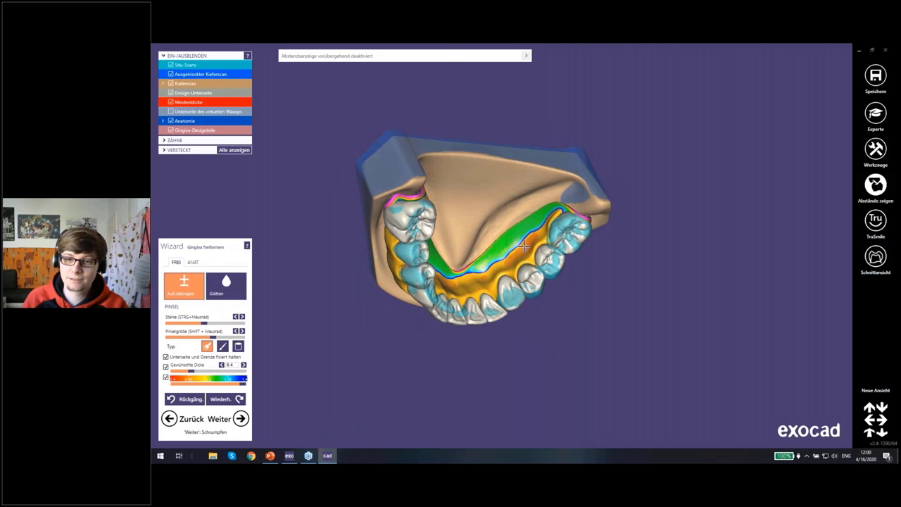
left_click_drag(521, 219, 483, 273)
right_click_drag(483, 273, 432, 281)
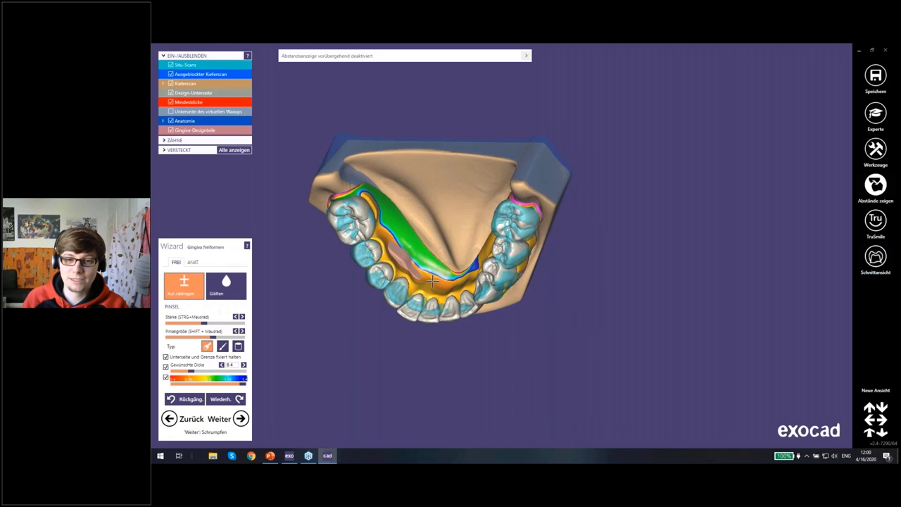
left_click_drag(418, 274, 386, 236)
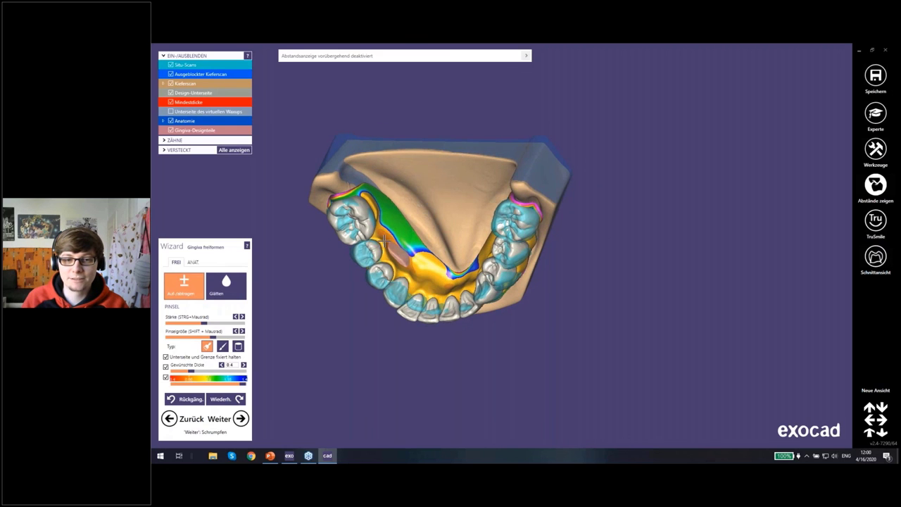
right_click_drag(396, 264, 398, 264)
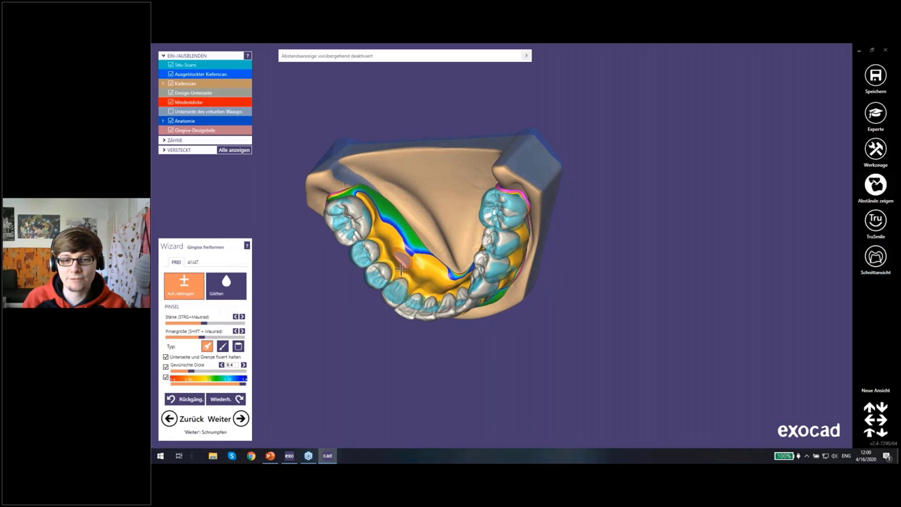
left_click_drag(395, 258, 416, 264)
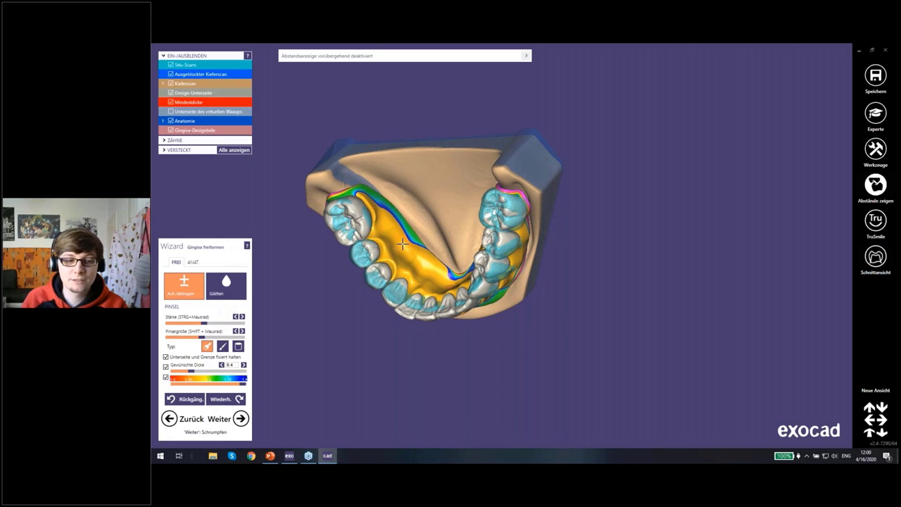
right_click_drag(401, 244, 380, 248)
Select the anatomical gingiva presets and proceed to gingiva shrinking
left_click(193, 264)
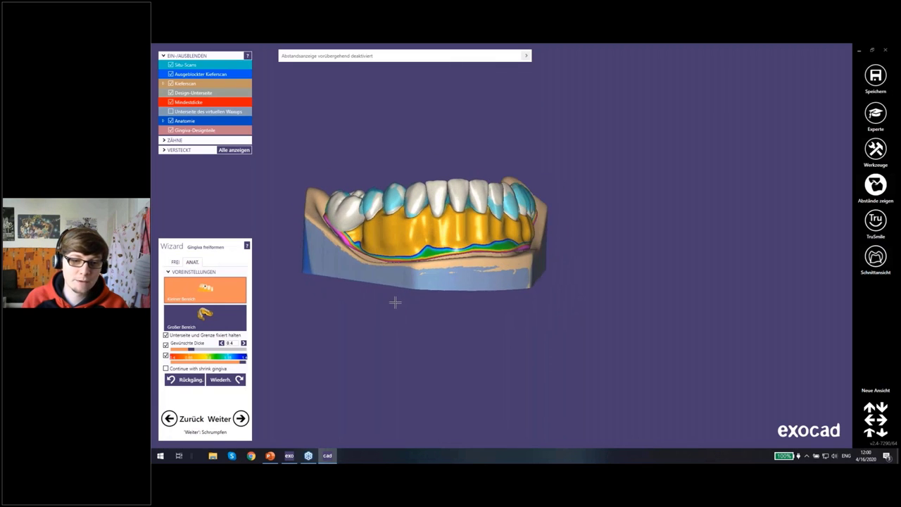
right_click_drag(395, 302, 302, 320)
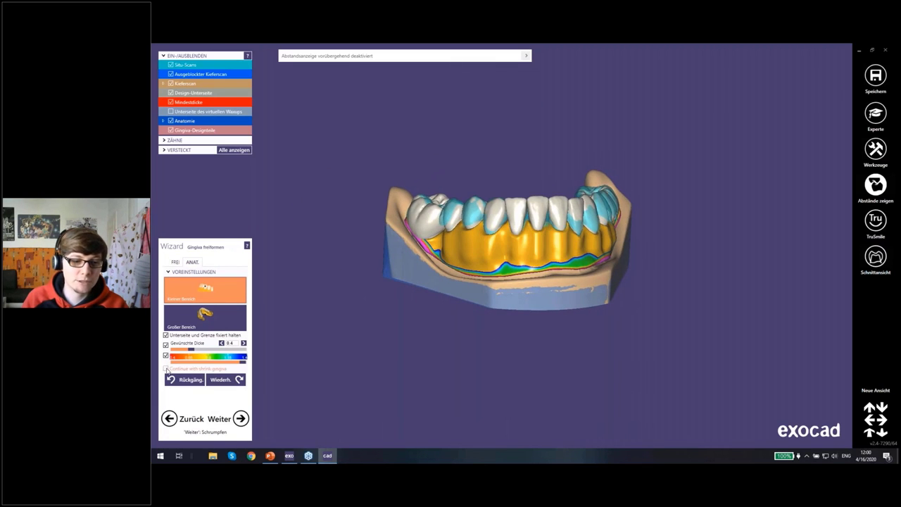
left_click(240, 418)
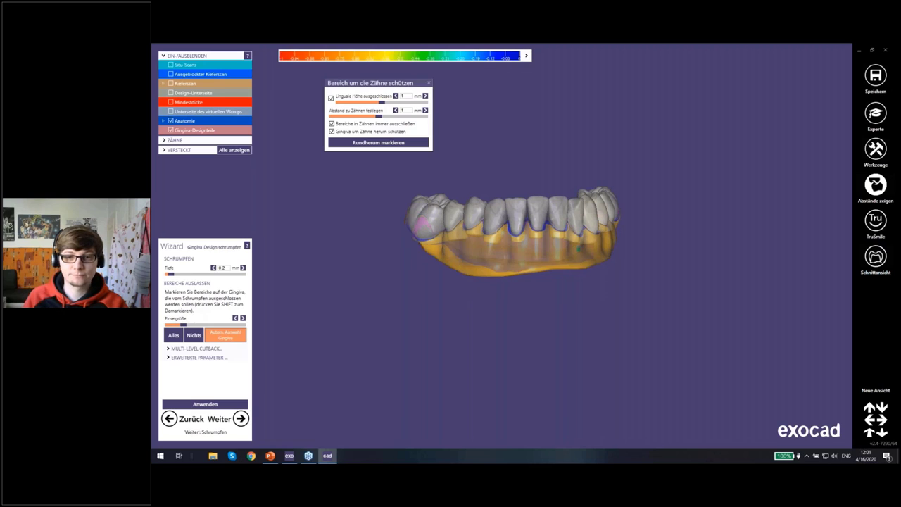
Toggle the jaw's transparency and untick 'Linguale Höhe ausgeschlossen'
mouse_move(514, 240)
right_mouse_down()
mouse_move(532, 345)
mouse_move(492, 294)
mouse_move(513, 331)
mouse_move(503, 297)
mouse_move(520, 296)
mouse_move(469, 201)
mouse_move(453, 135)
right_mouse_up()
middle_click(501, 337, "shift")
middle_click(485, 195, "shift")
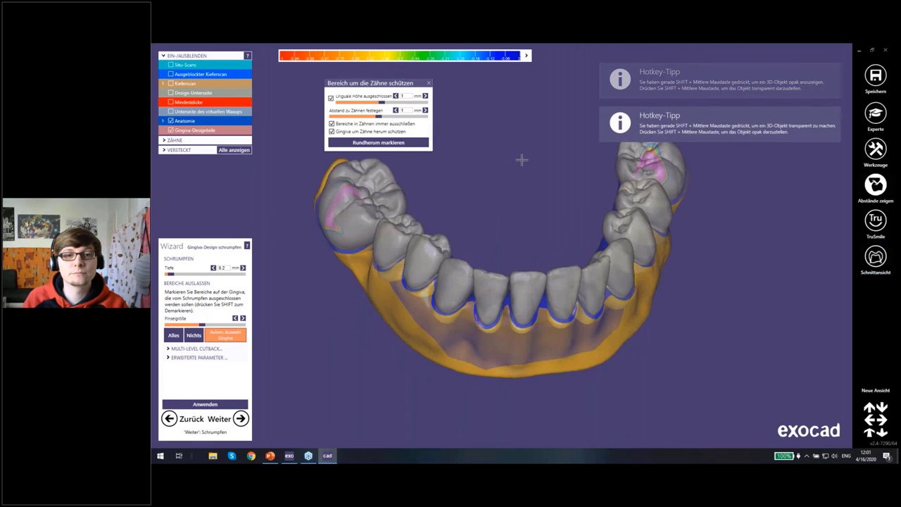
right_click_drag(518, 159, 514, 179)
left_click(331, 98)
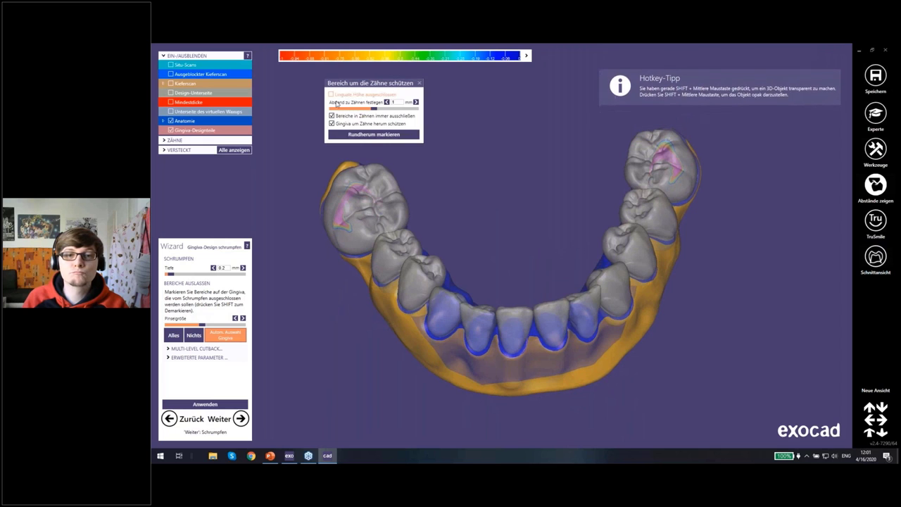
mouse_move(488, 211)
right_mouse_down()
mouse_move(513, 176)
mouse_move(526, 187)
right_mouse_up()
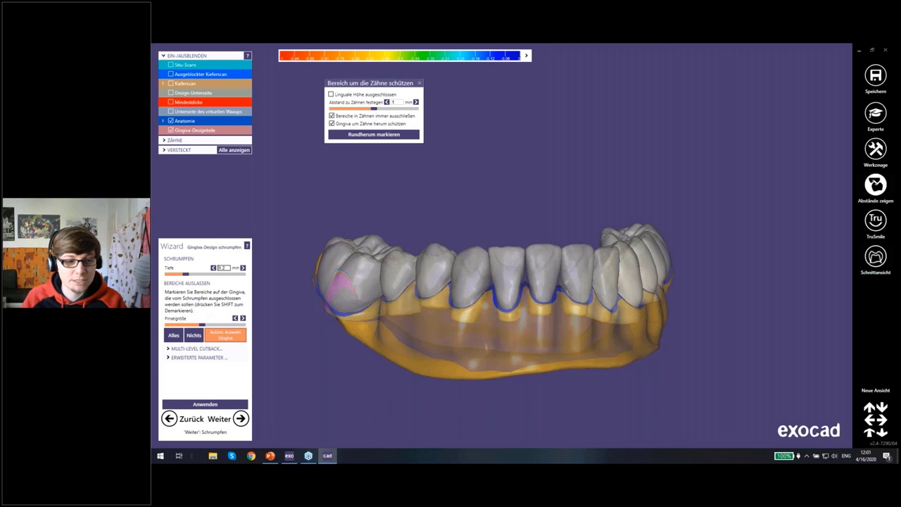
Apply the 1.2 mm gingiva shrink and advance to tooth shrinking
left_click(228, 404)
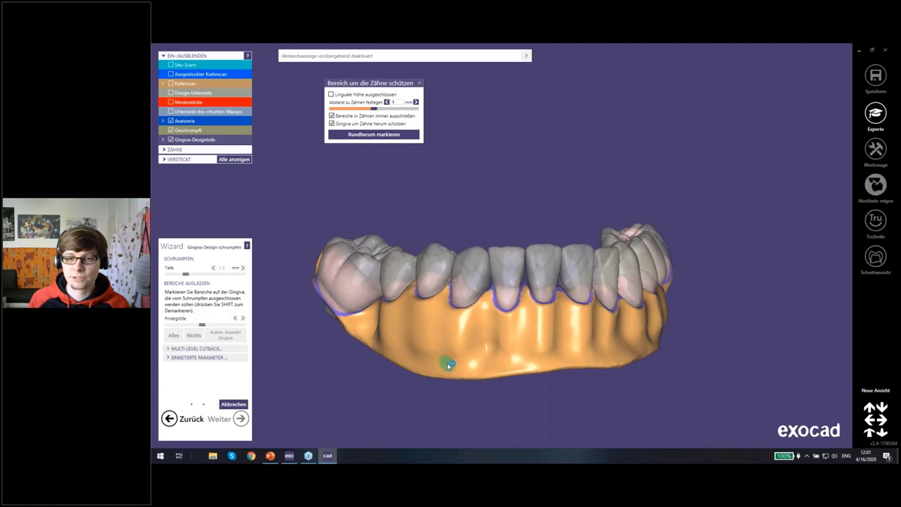
mouse_move(447, 364)
right_mouse_down()
mouse_move(456, 321)
mouse_move(553, 315)
mouse_move(555, 224)
mouse_move(581, 221)
mouse_move(519, 252)
right_mouse_up()
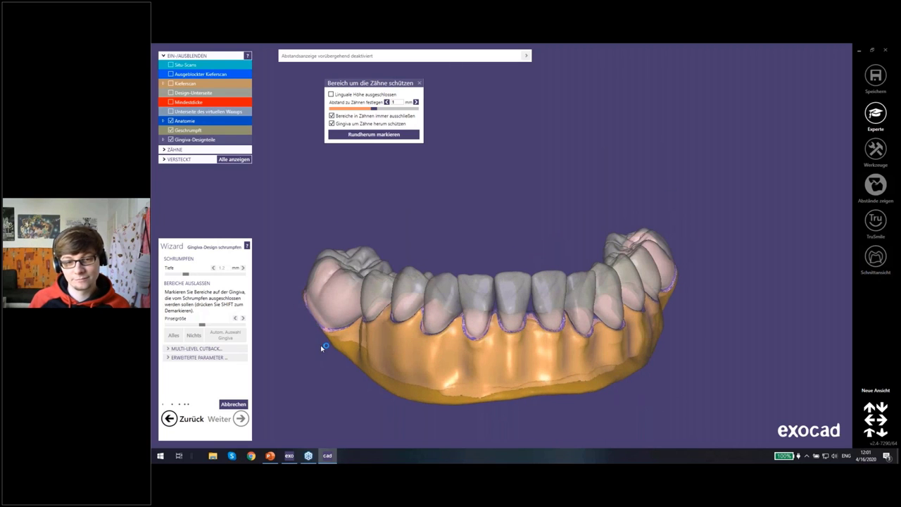
left_click(391, 320)
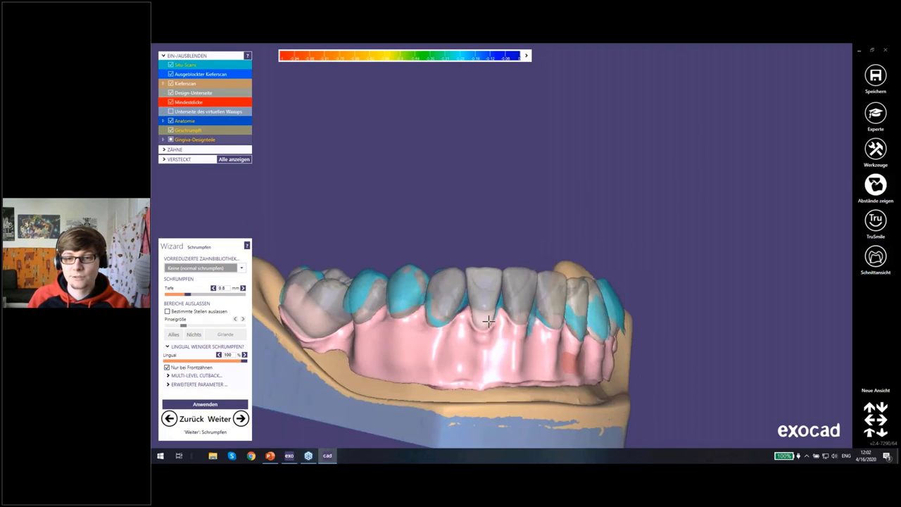
Keep 'Keine (normal schrumpfen)' as the pre-reduced library and apply the 1.2 mm tooth shrink
left_click(241, 268)
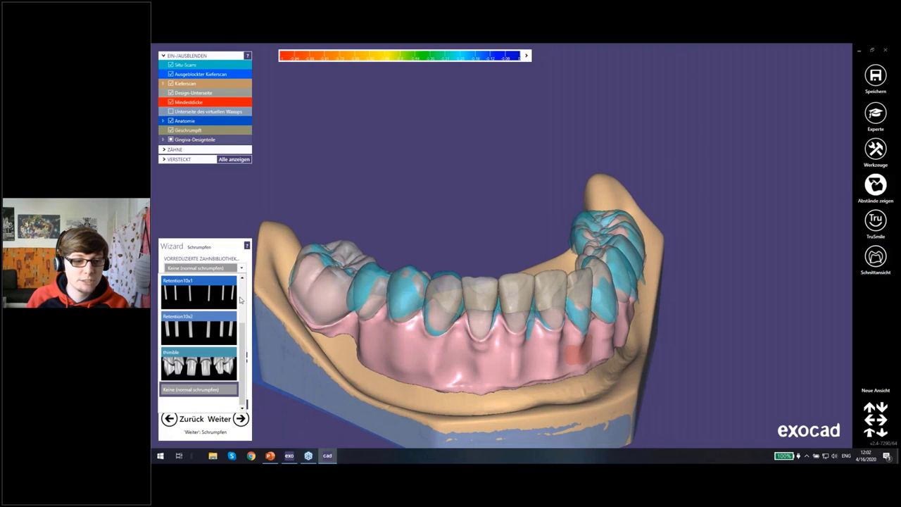
scroll(240, 300, "up", 3)
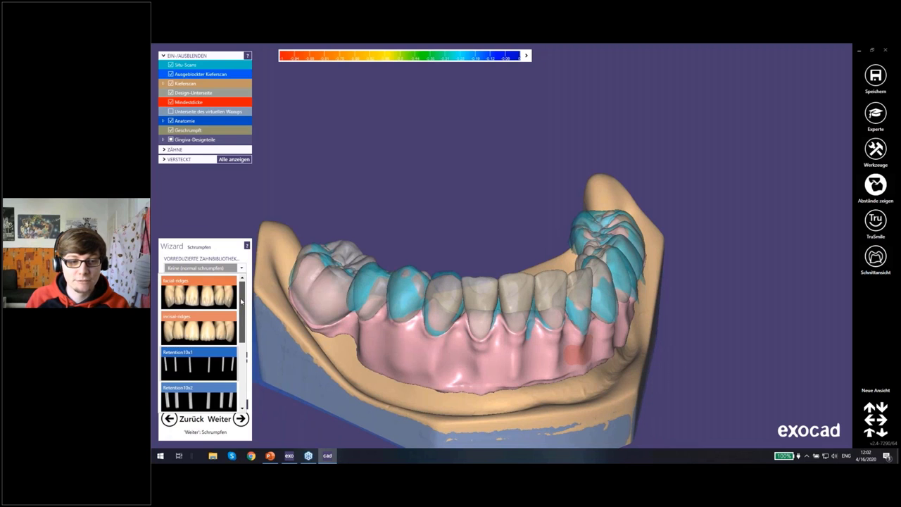
left_click(439, 280)
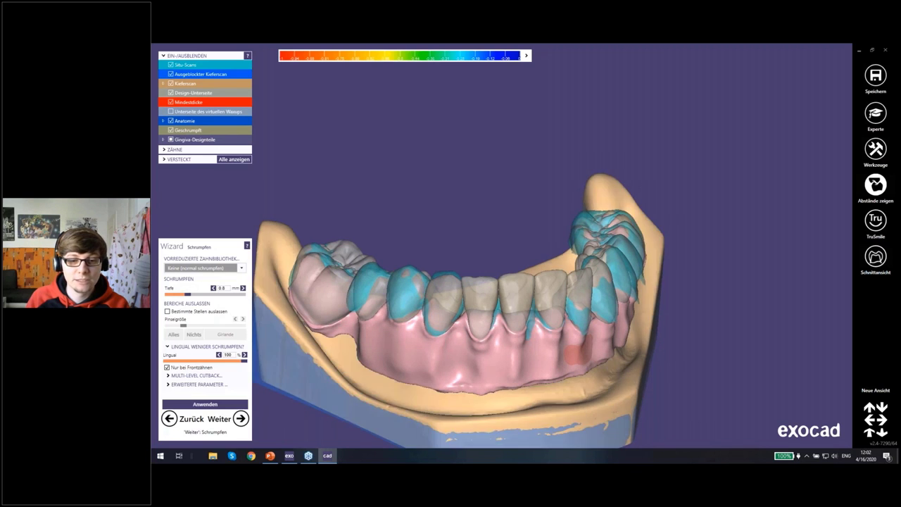
right_click_drag(439, 281, 324, 285)
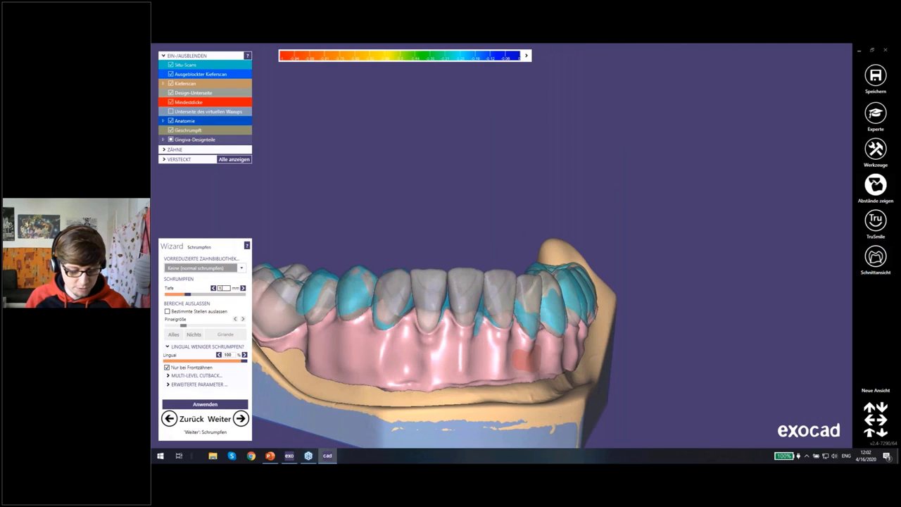
left_click(220, 405)
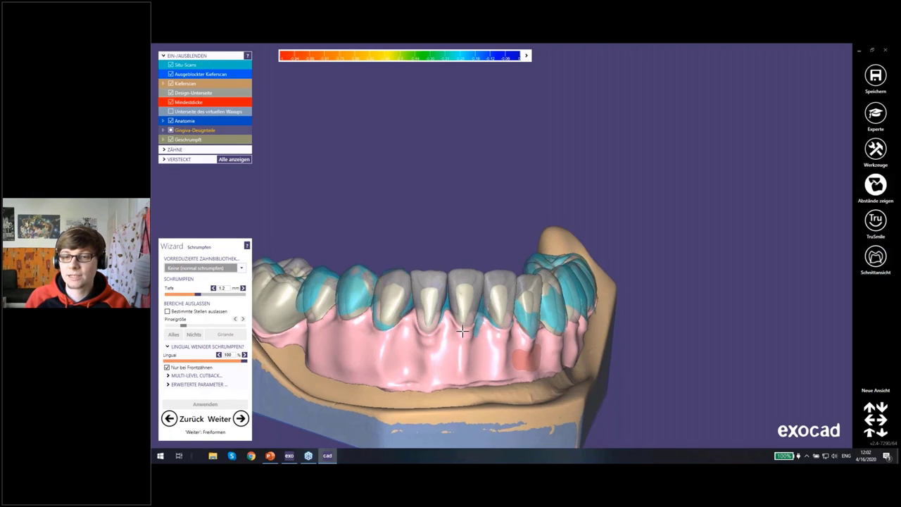
Skip through reduced-tooth freeforming and pontic adjustment to connector generation
mouse_move(461, 328)
right_mouse_down()
mouse_move(403, 213)
mouse_move(456, 331)
right_mouse_up()
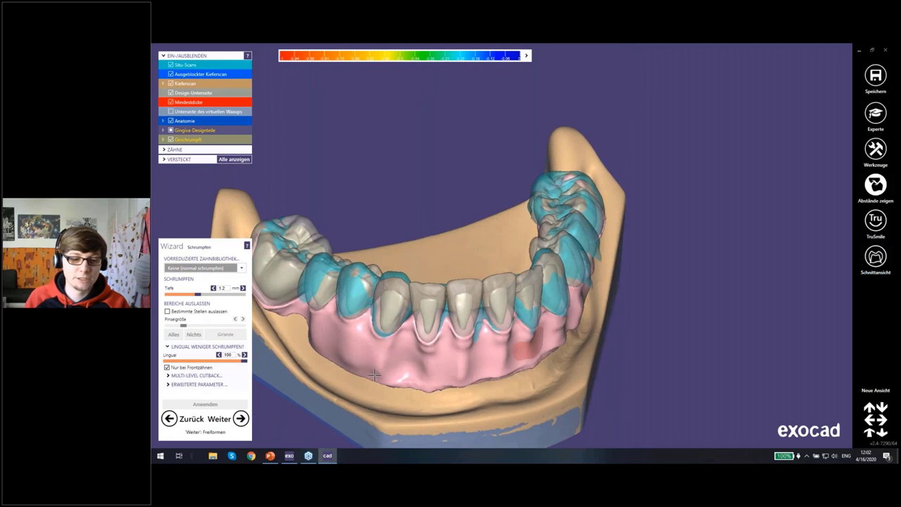
left_click(239, 421)
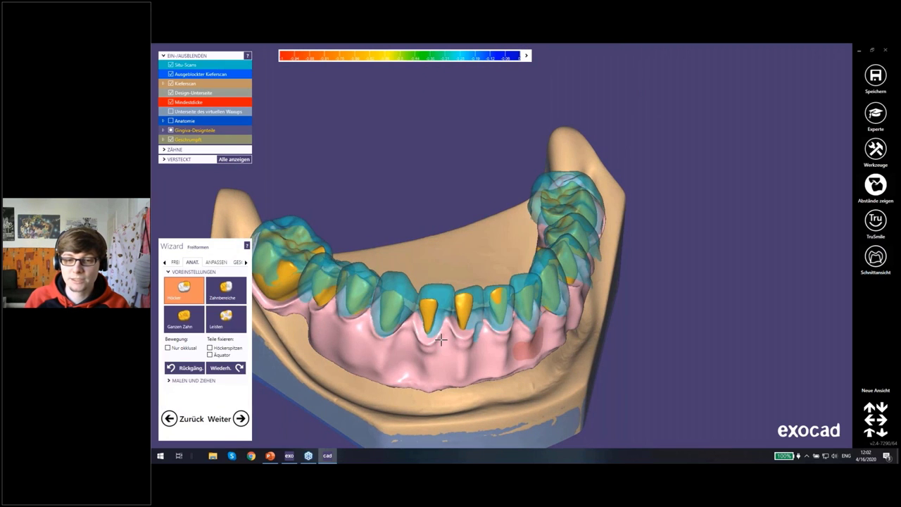
mouse_move(441, 340)
right_mouse_down()
mouse_move(478, 260)
mouse_move(493, 255)
right_mouse_up()
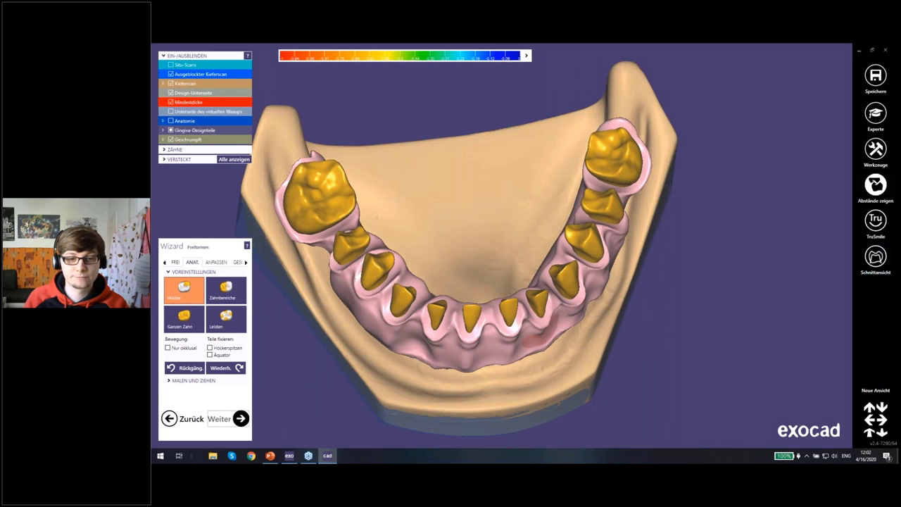
left_click(240, 418)
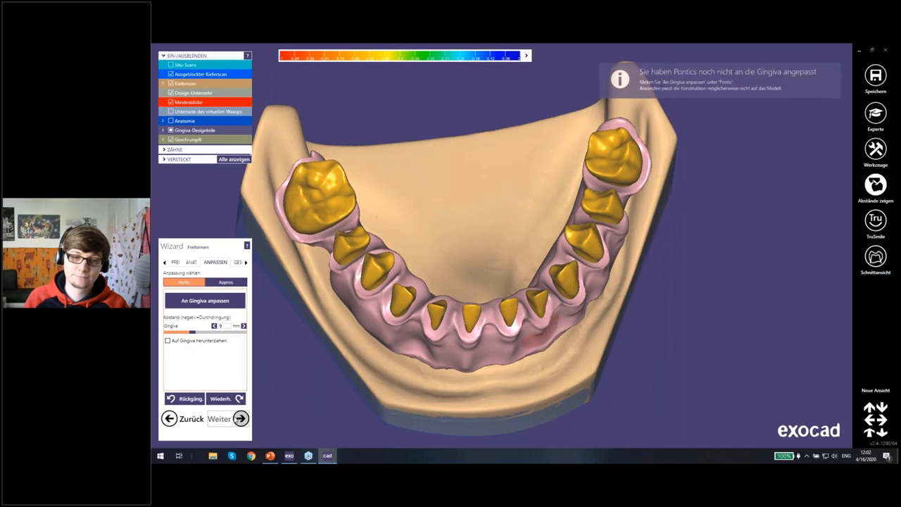
left_click(240, 418)
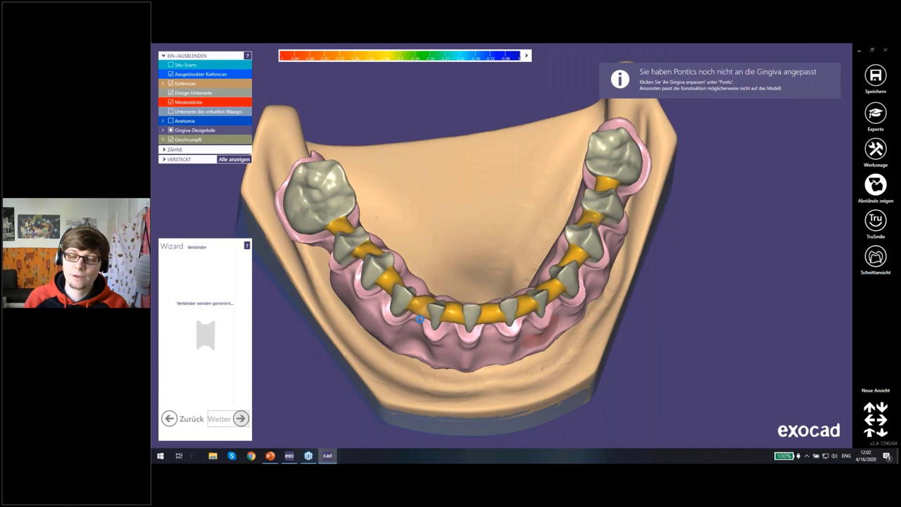
Delete all connectors with the X shape under Formen and advance to the next step
right_click_drag(419, 318, 291, 320)
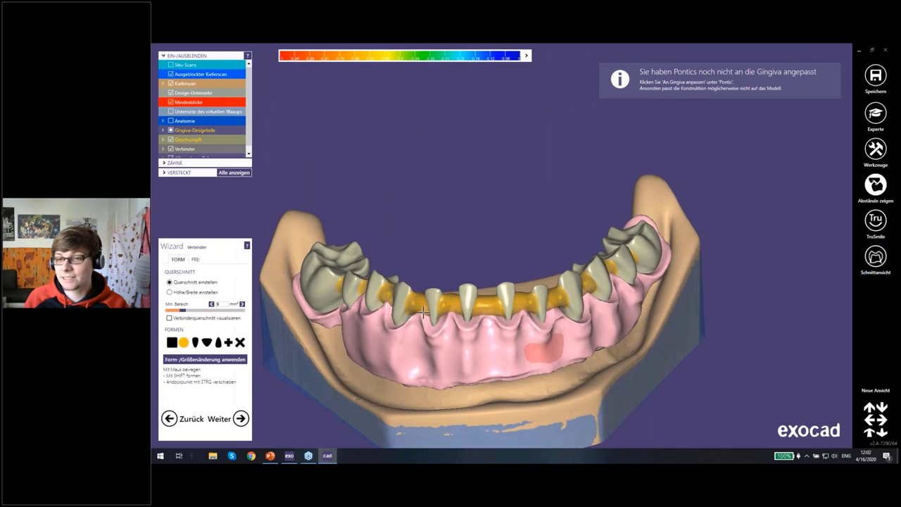
left_click(240, 343)
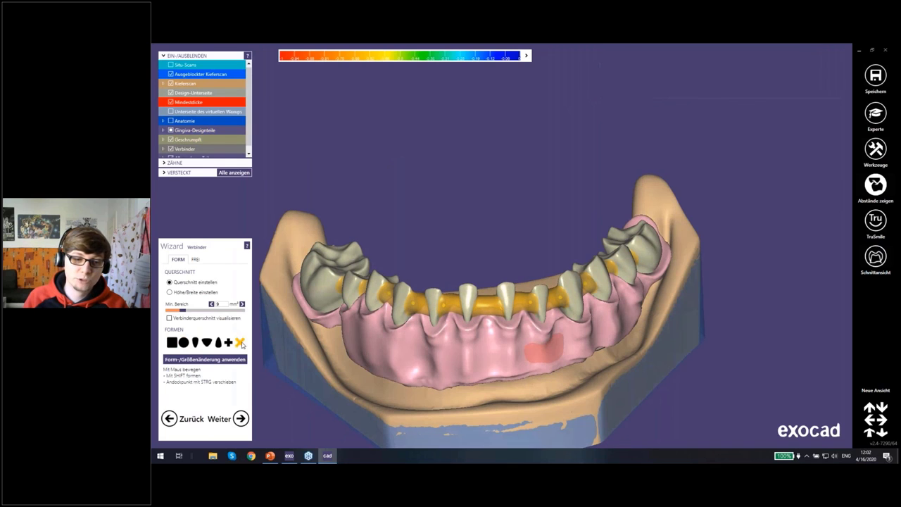
left_click(591, 283)
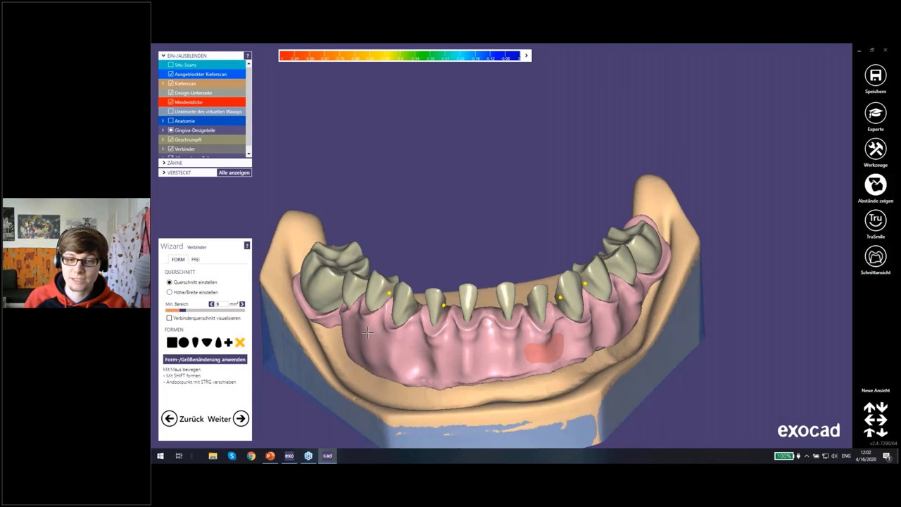
mouse_move(591, 283)
right_mouse_down()
mouse_move(648, 263)
mouse_move(484, 307)
right_mouse_up()
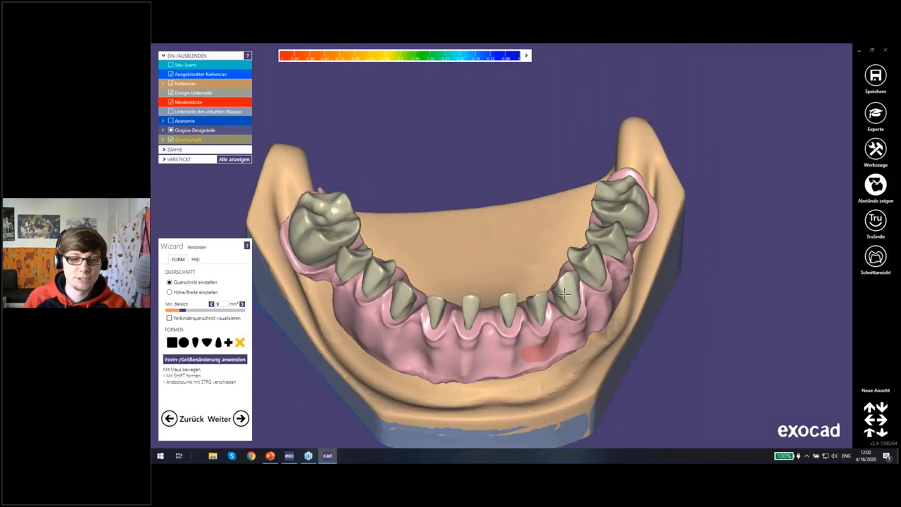
left_click(484, 307)
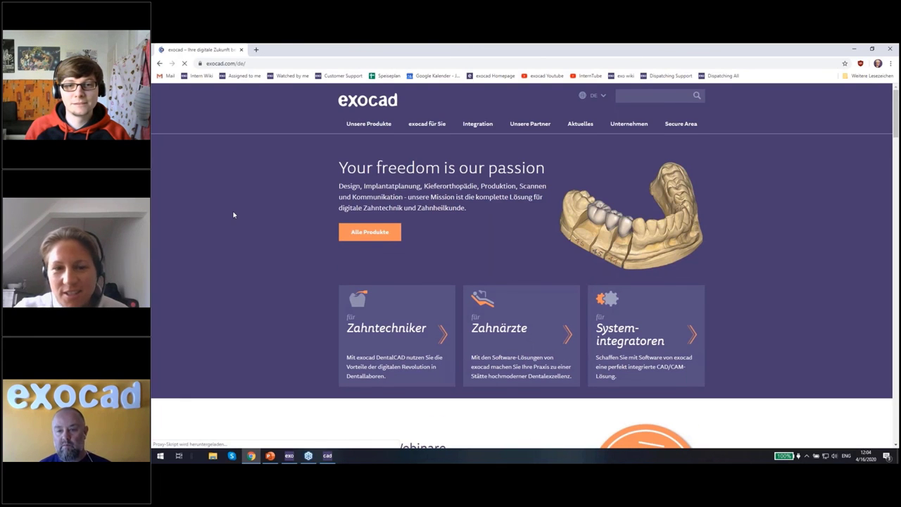
Scroll the exocad homepage and open the webinar page
scroll(285, 220, "down", 1)
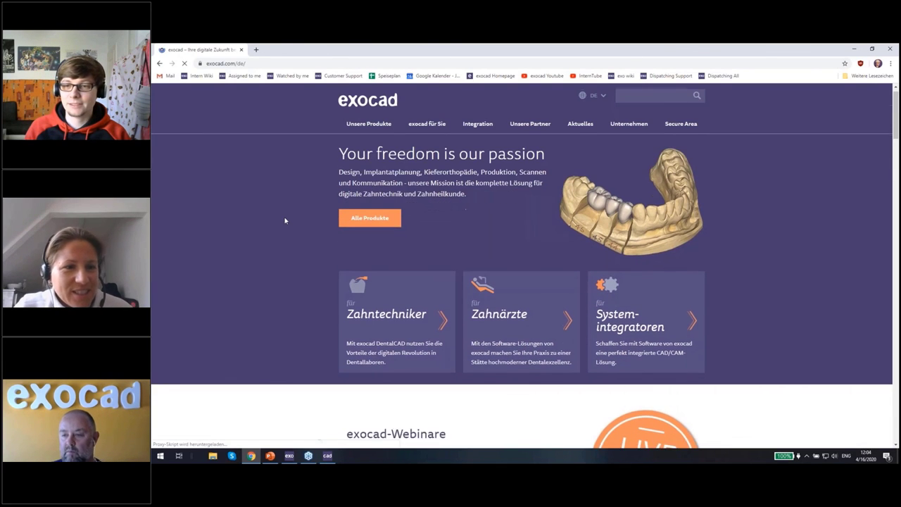
scroll(285, 220, "up", 1)
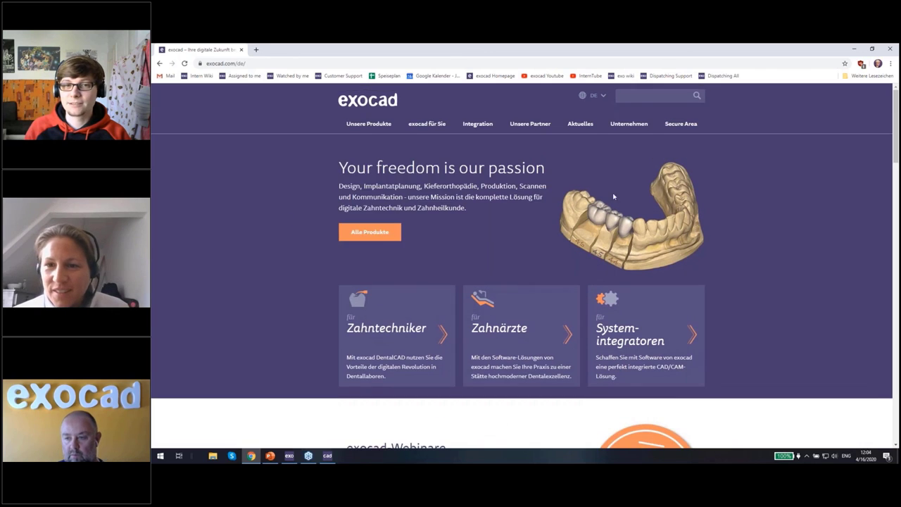
scroll(296, 259, "down", 2)
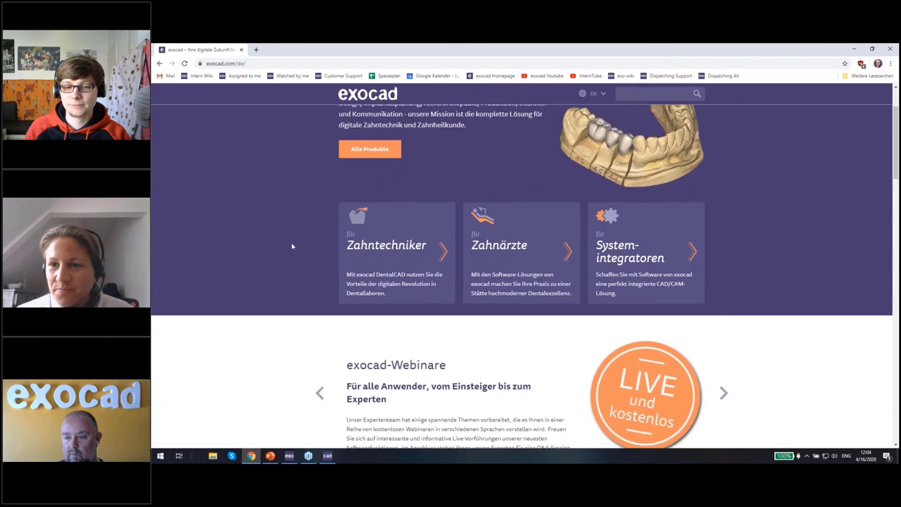
scroll(291, 246, "down", 3)
scroll(422, 211, "down", 1)
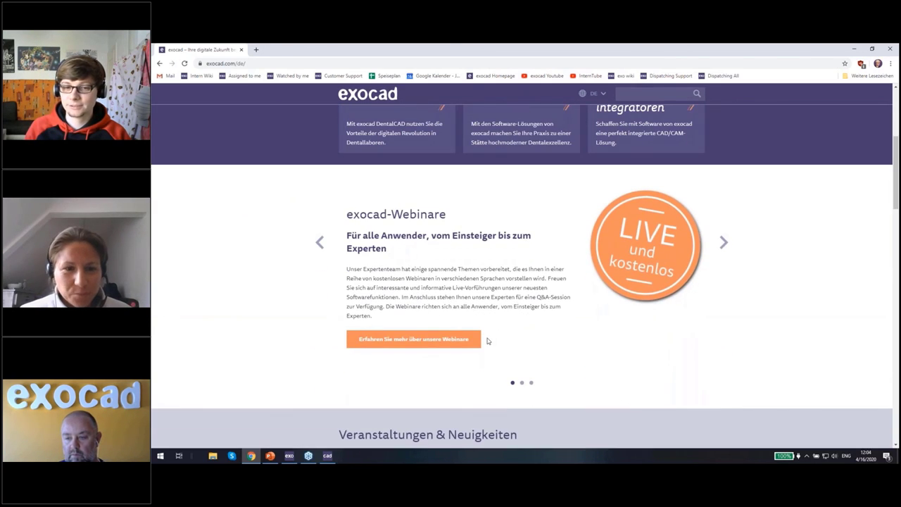
left_click(403, 341)
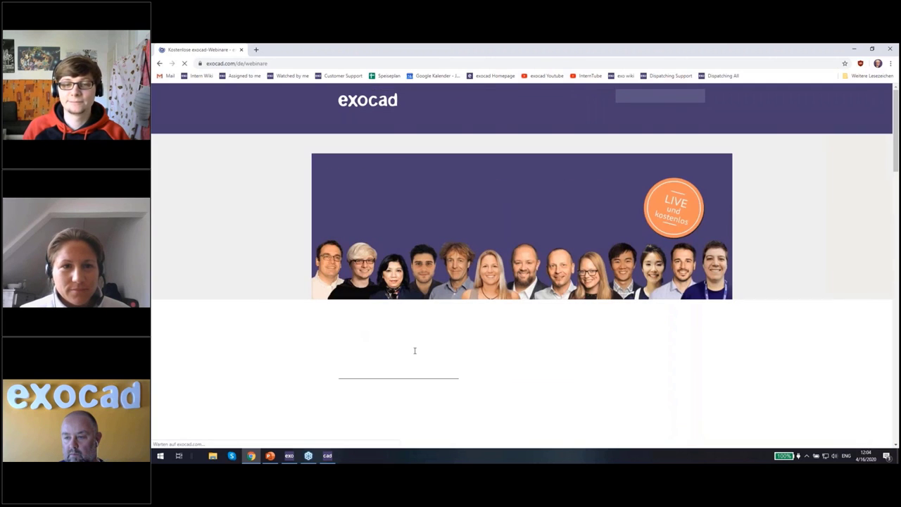
Find and expand the 14 April Implantatmodul (DE) webinar details
scroll(232, 254, "down", 3)
scroll(242, 225, "down", 2)
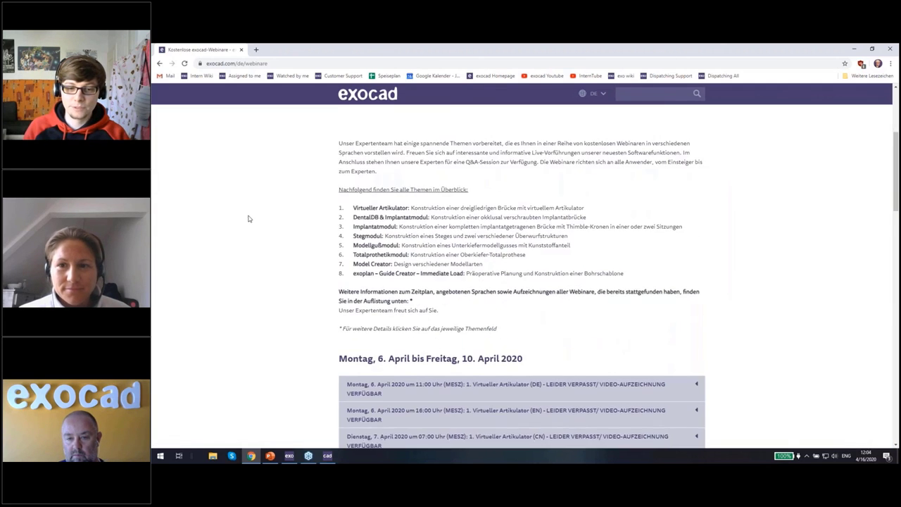
scroll(250, 211, "down", 2)
scroll(255, 204, "down", 1)
scroll(255, 204, "down", 1)
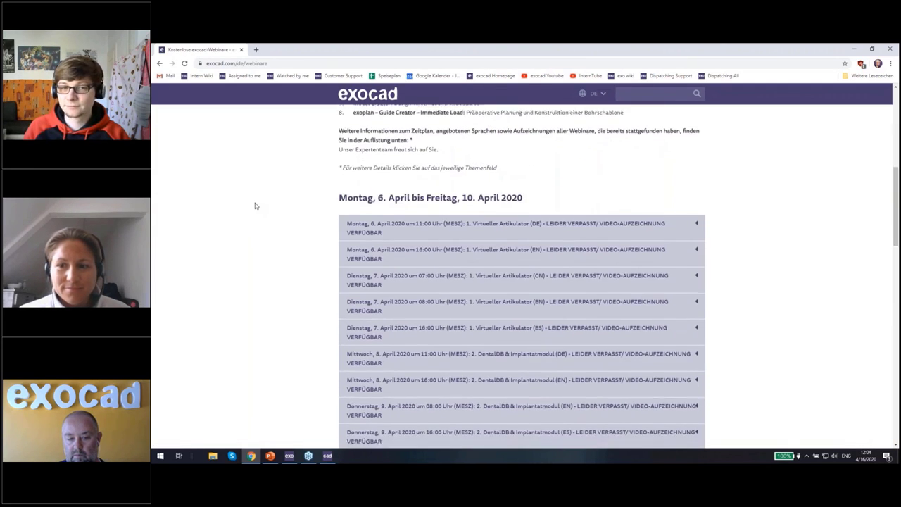
scroll(255, 204, "down", 1)
scroll(255, 205, "down", 1)
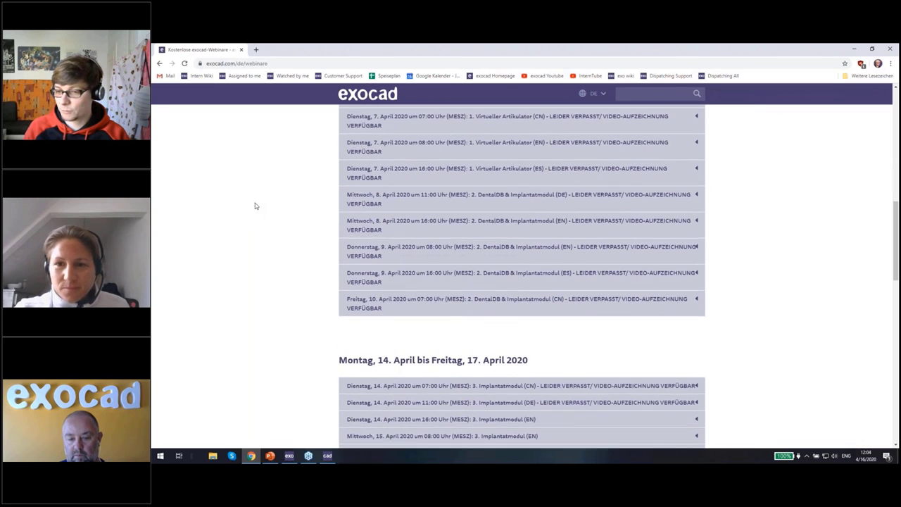
scroll(254, 206, "down", 3)
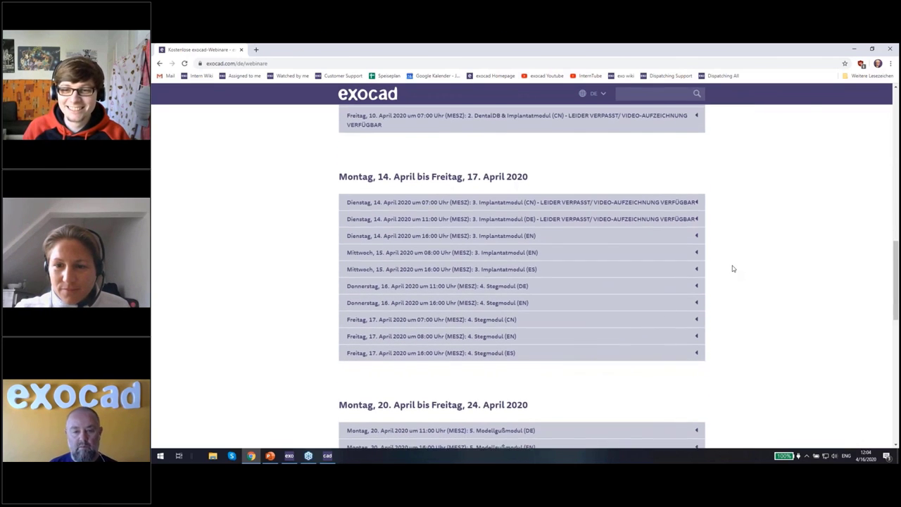
scroll(732, 267, "up", 2)
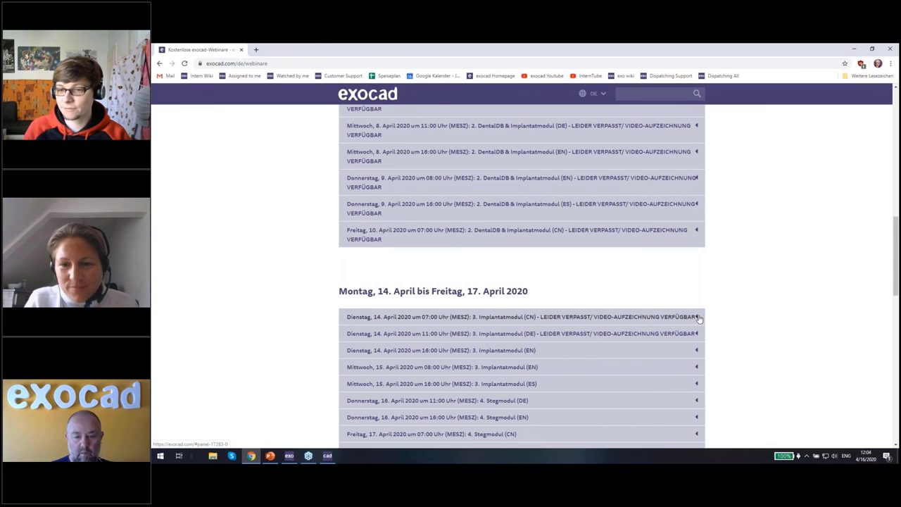
left_click(697, 318)
scroll(727, 307, "down", 2)
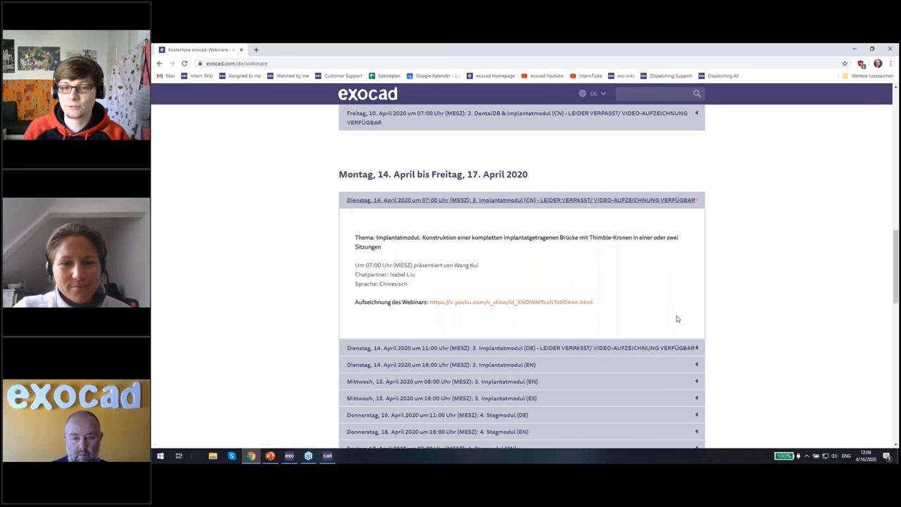
scroll(676, 316, "down", 1)
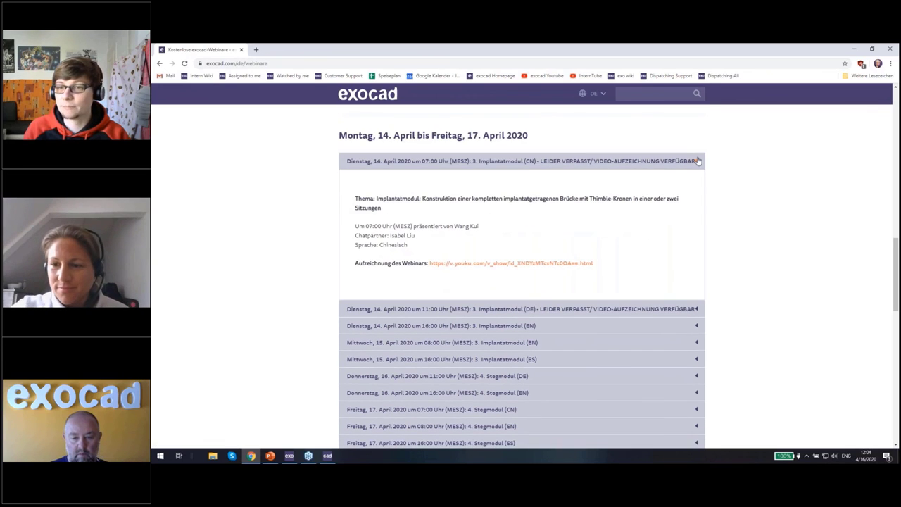
left_click(421, 162)
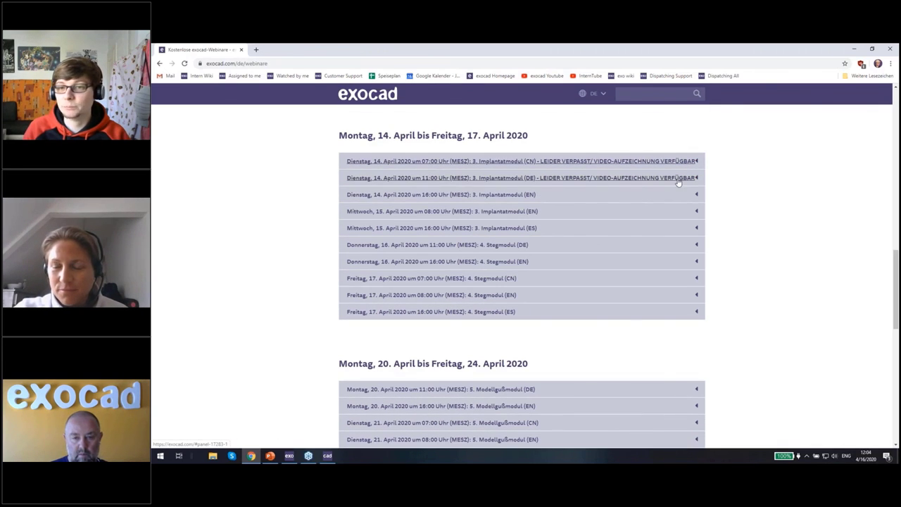
left_click(497, 180)
Read through the webinar details, then minimize Chrome to return to DentalCAD
scroll(714, 195, "up", 3)
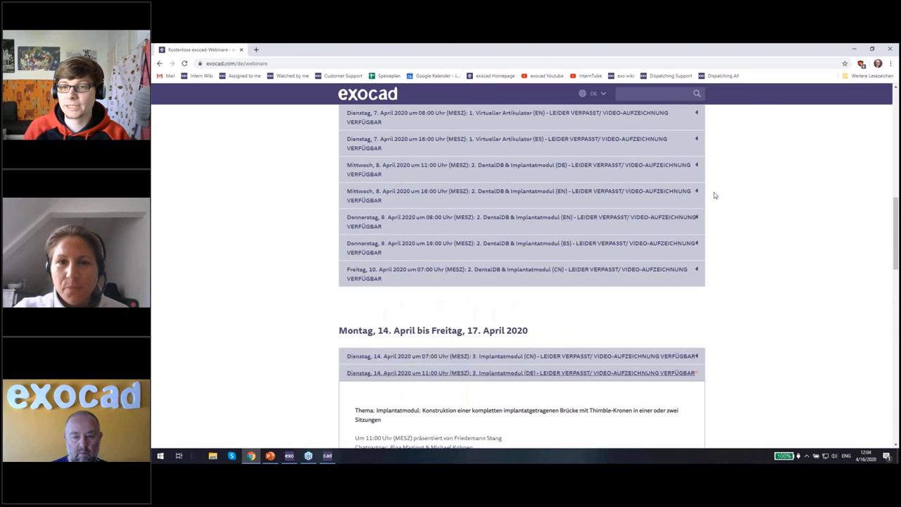
scroll(714, 195, "up", 1)
scroll(714, 195, "up", 1)
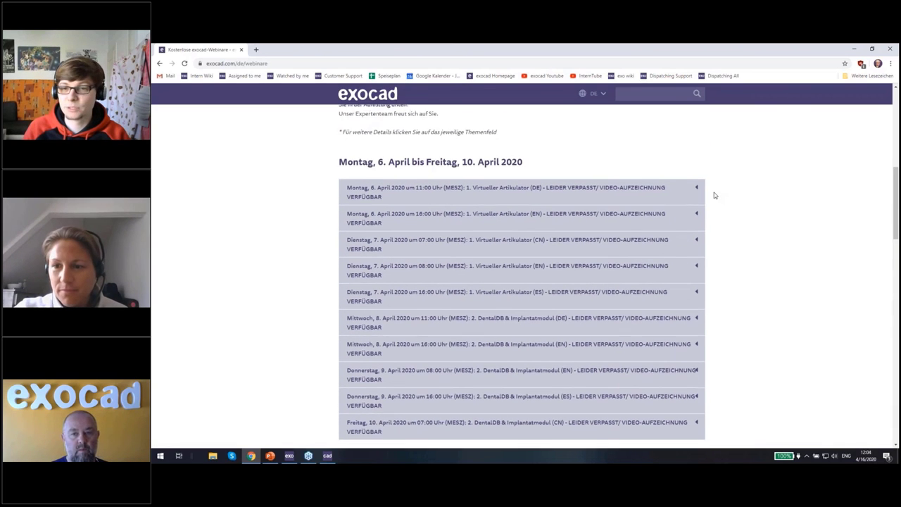
scroll(713, 195, "down", 2)
scroll(714, 194, "up", 1)
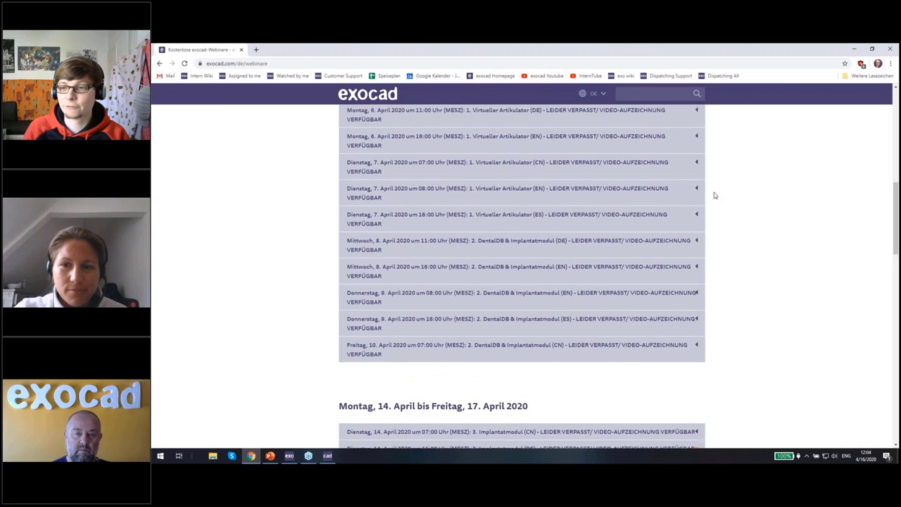
scroll(714, 195, "down", 1)
scroll(713, 195, "down", 1)
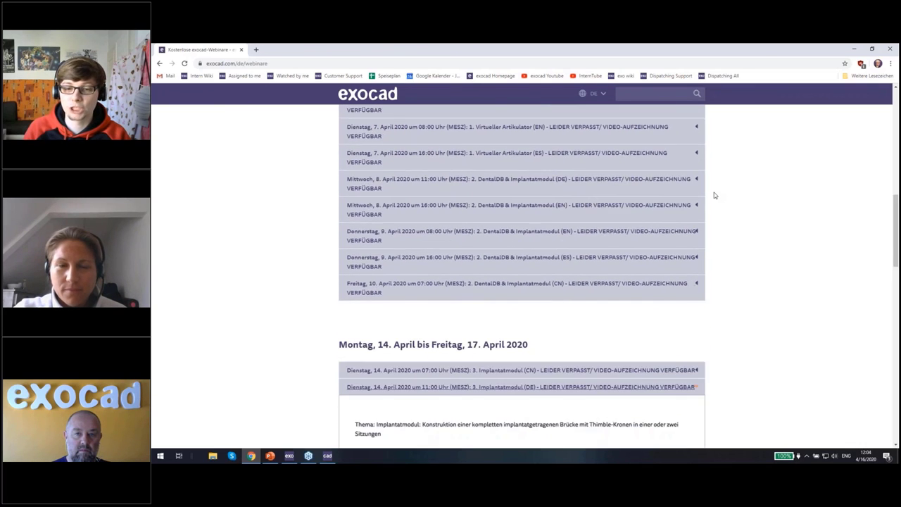
scroll(714, 195, "down", 3)
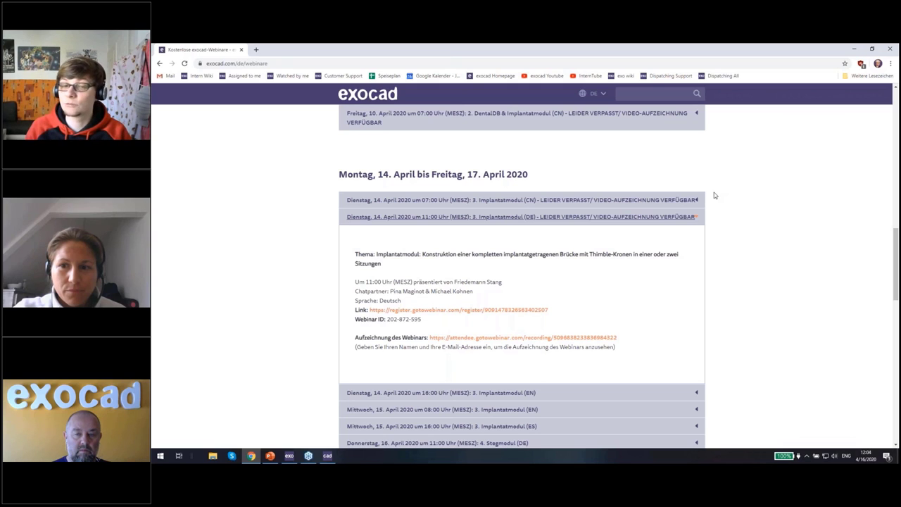
left_click(854, 47)
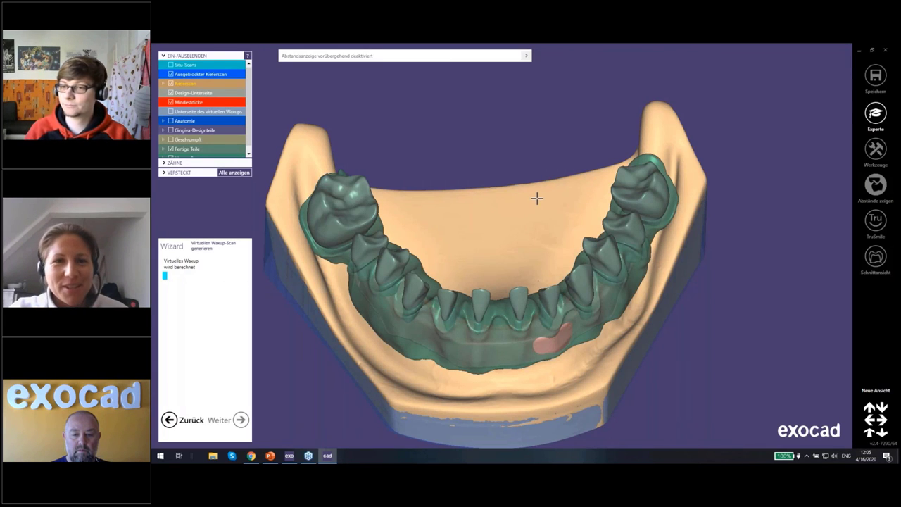